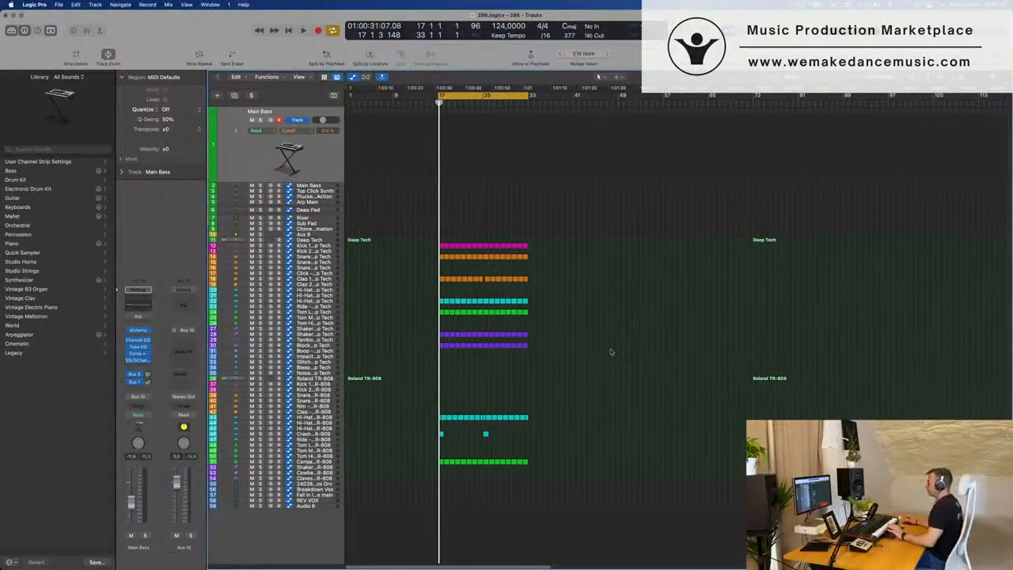
Step: Play the drum loop from bar 17 and audition the Main Bass over it, checking the Kick 1 track and returning to Main Bass
key(space)
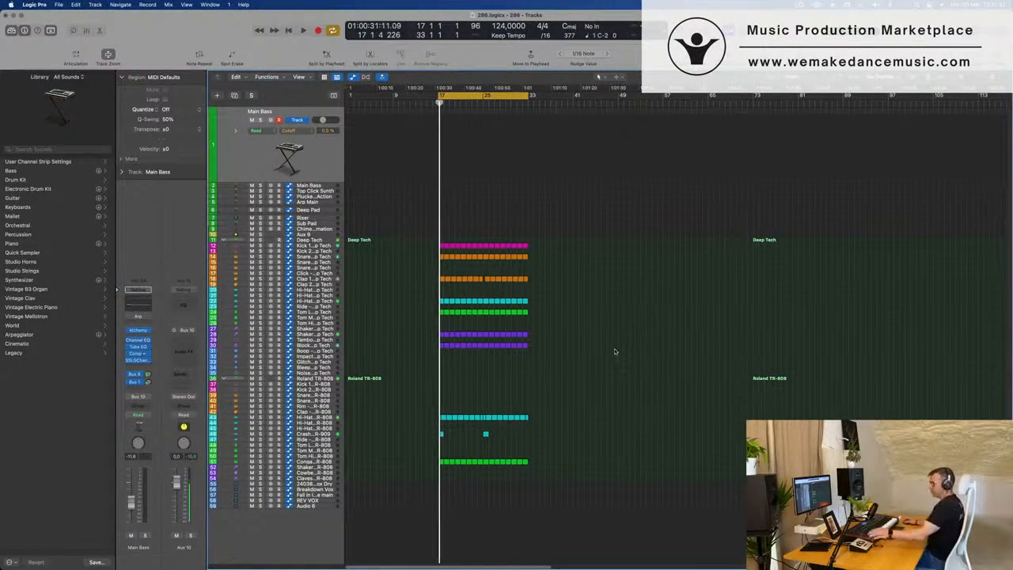
key(space)
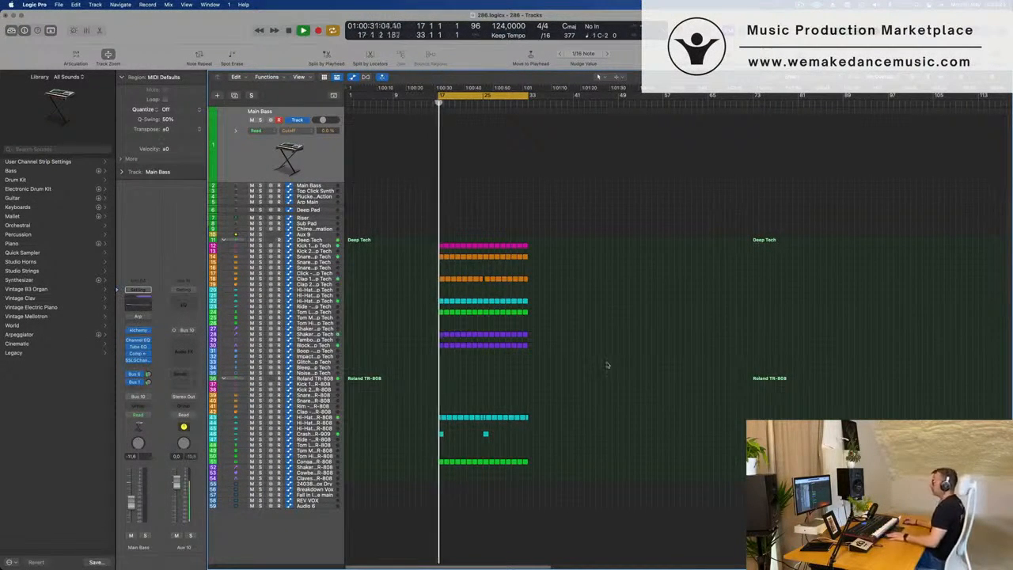
scroll(450, 168, up, 3)
scroll(450, 169, up, 2)
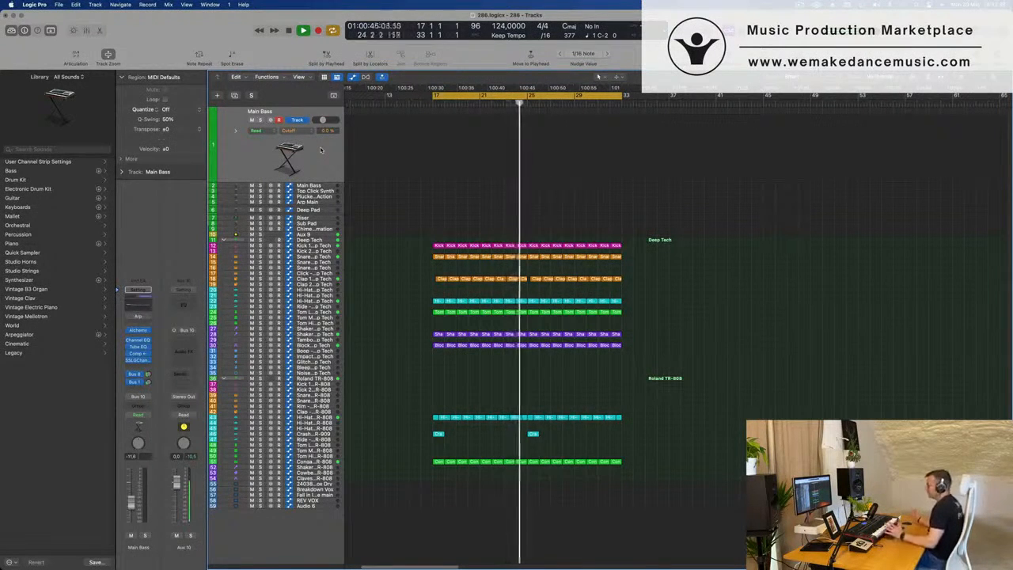
key(space)
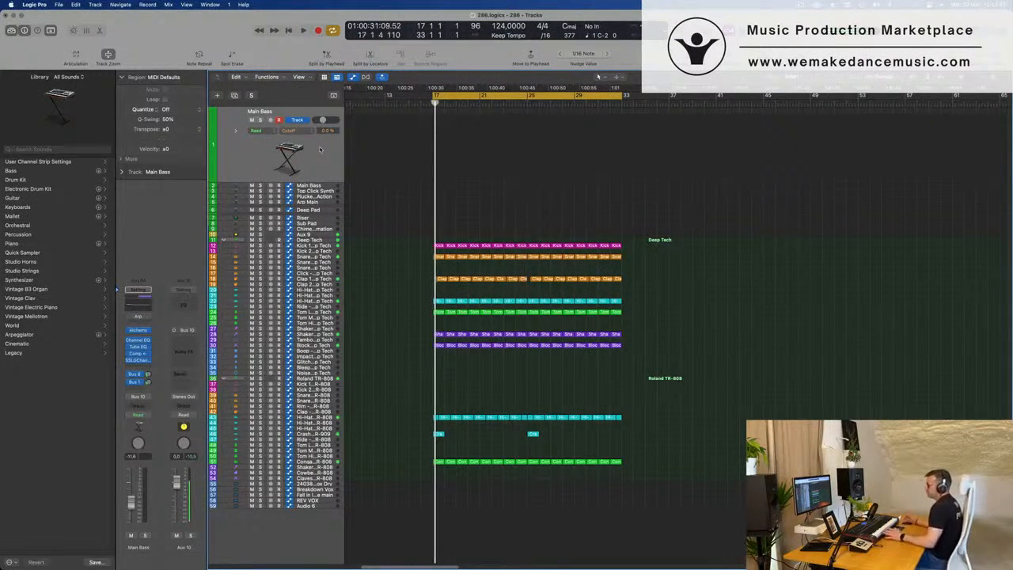
key(space)
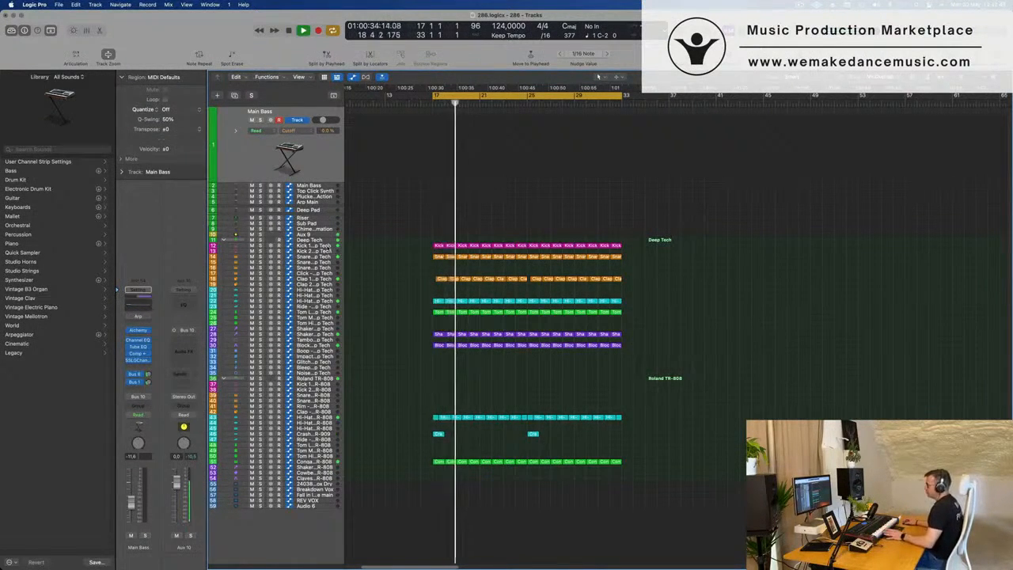
click(326, 245)
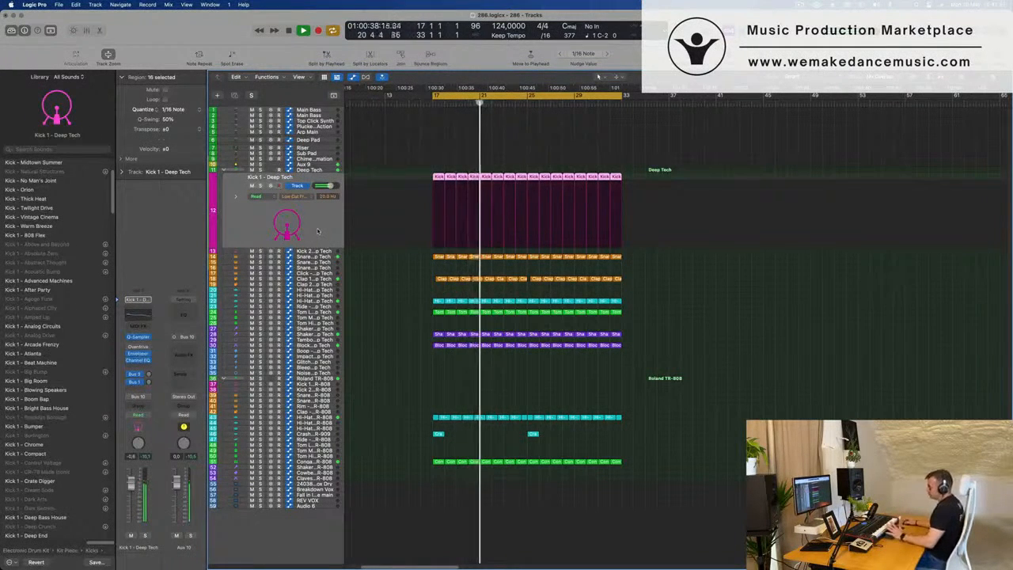
click(326, 110)
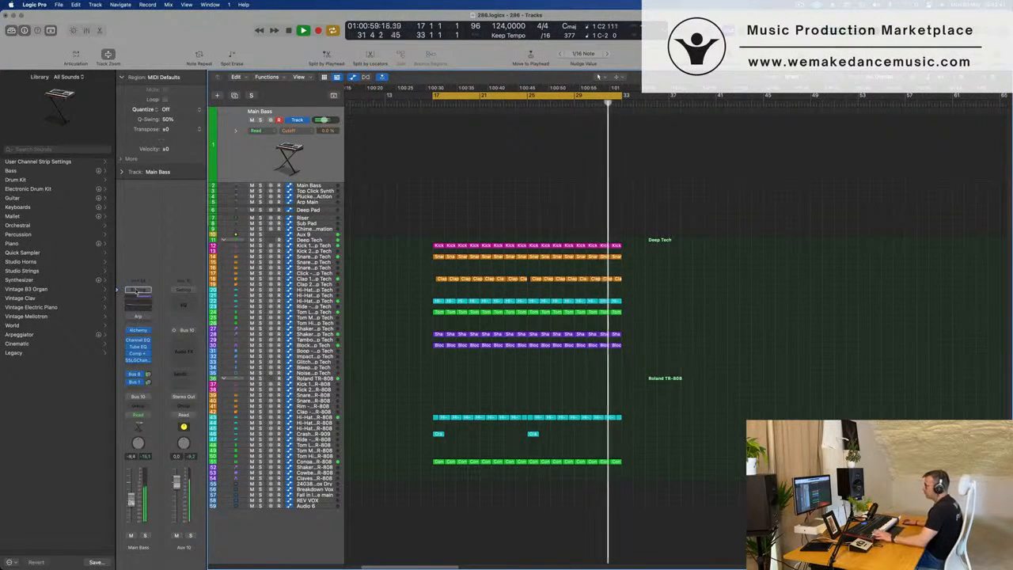
Step: Inspect the Channel EQ and Vintage Tube EQ settings on Main Bass and close both plug-ins
click(139, 345)
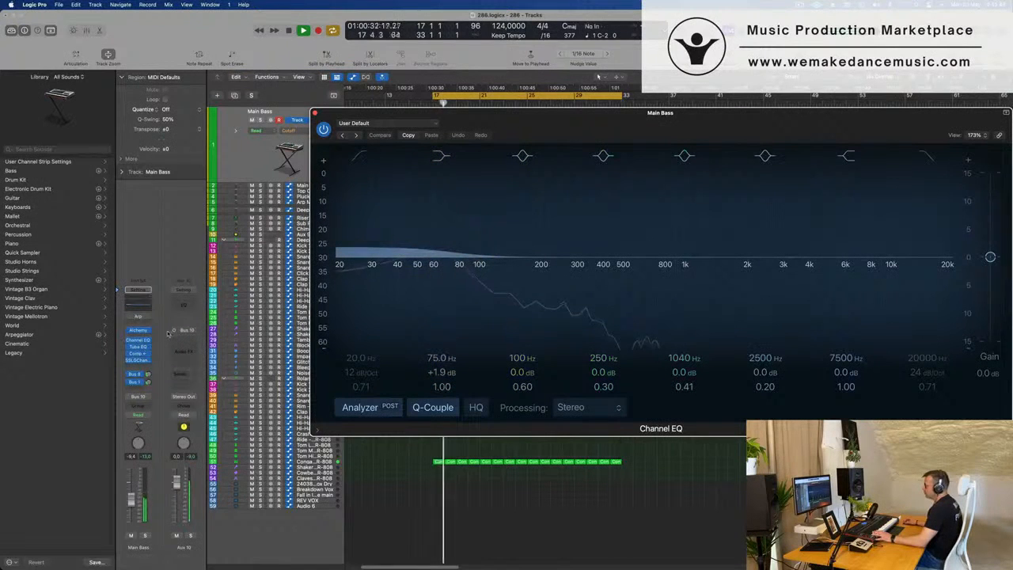
click(137, 346)
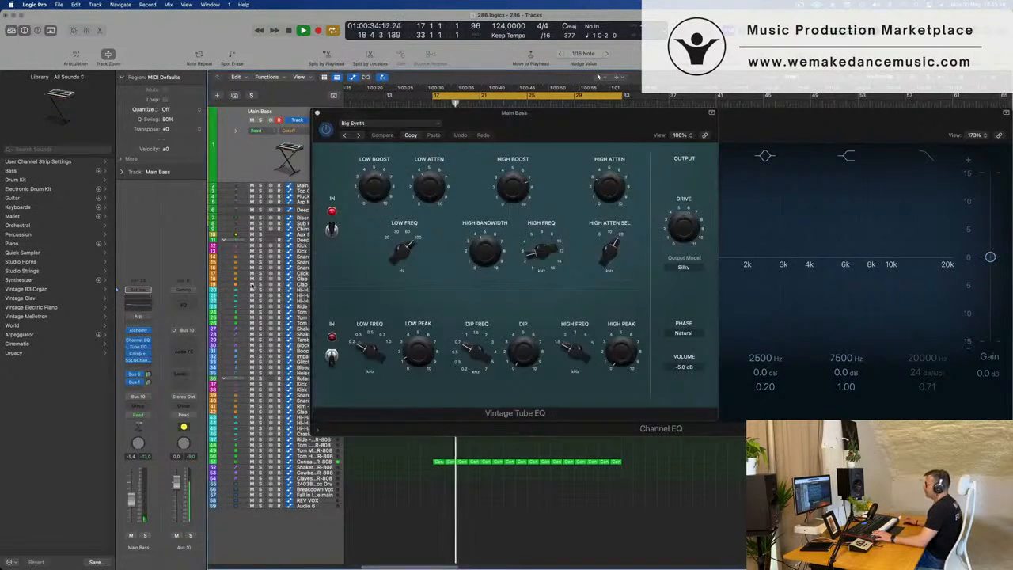
drag(532, 123, 590, 153)
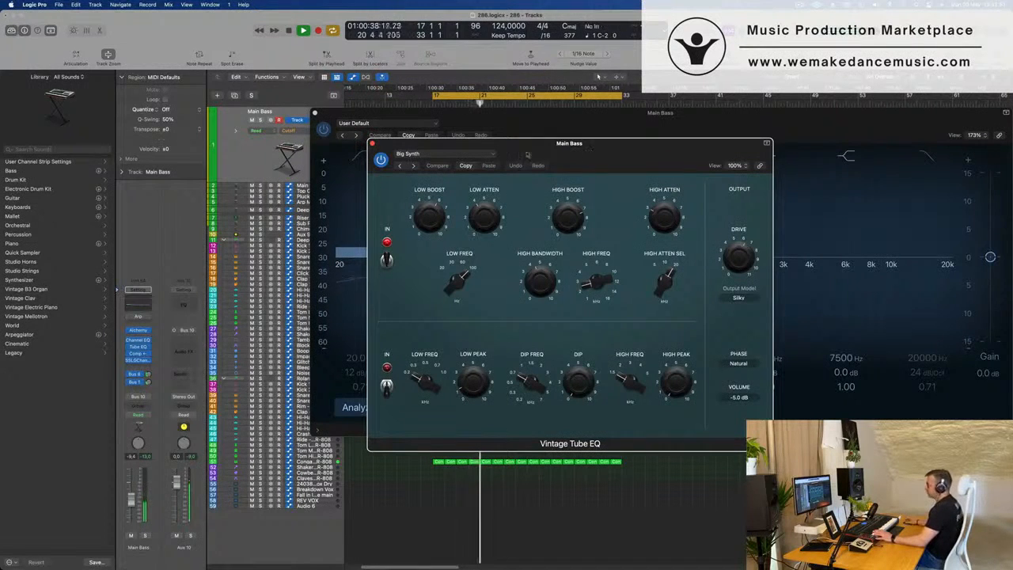
click(371, 143)
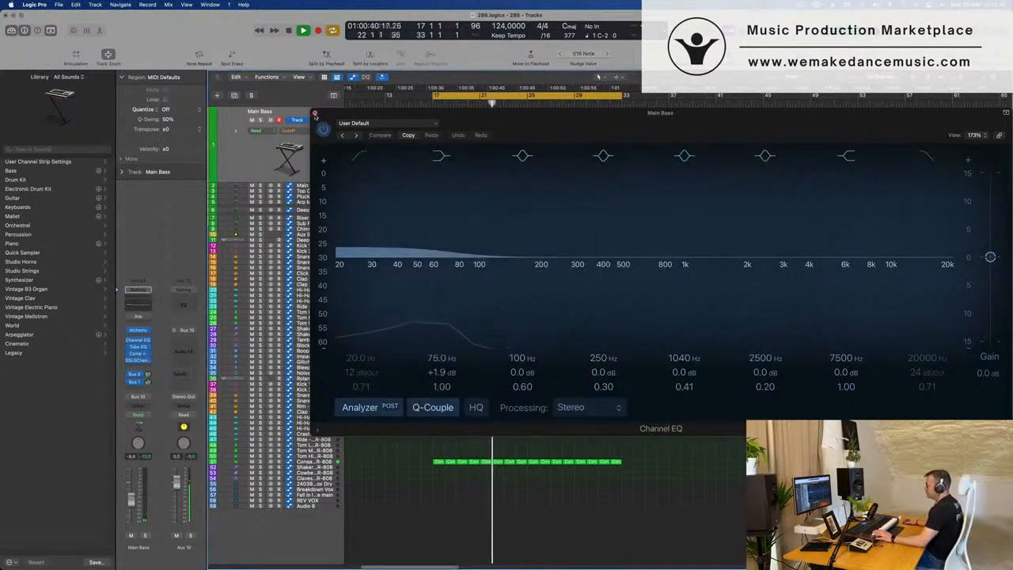
click(315, 113)
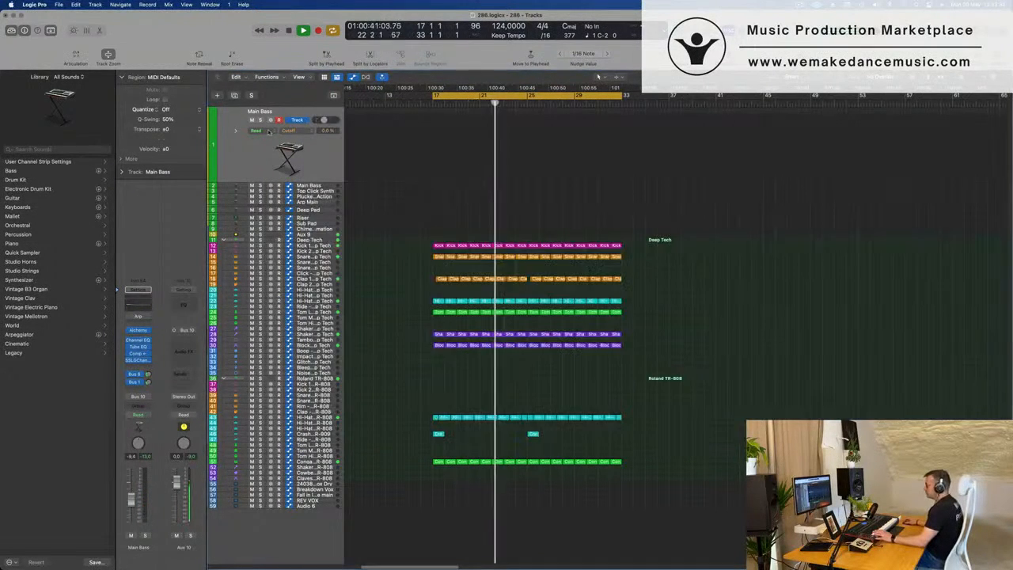
Step: Examine the Compressor and SSLGChannel plug-ins on Main Bass, moving their windows clear of the tracks
click(137, 353)
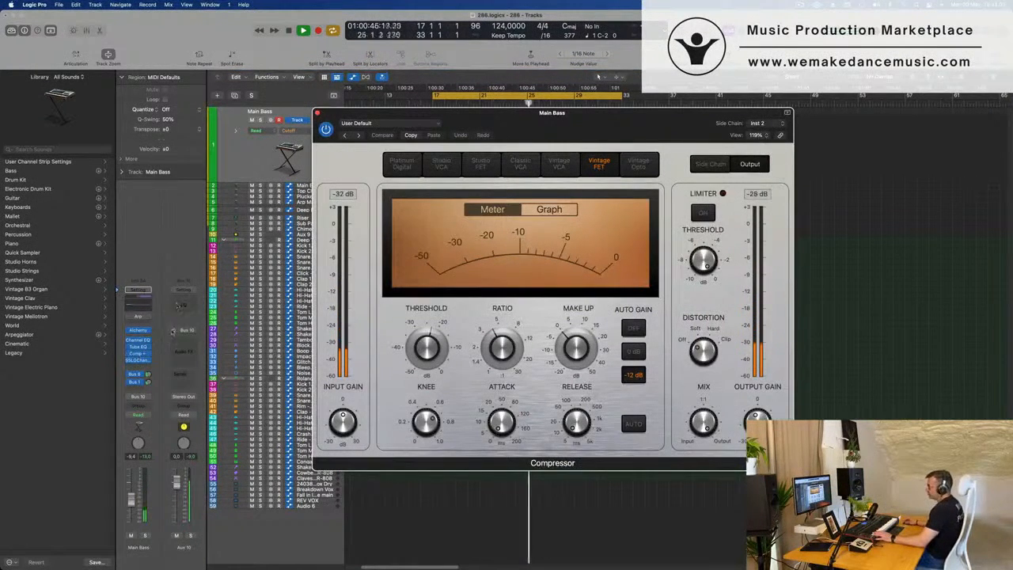
click(138, 359)
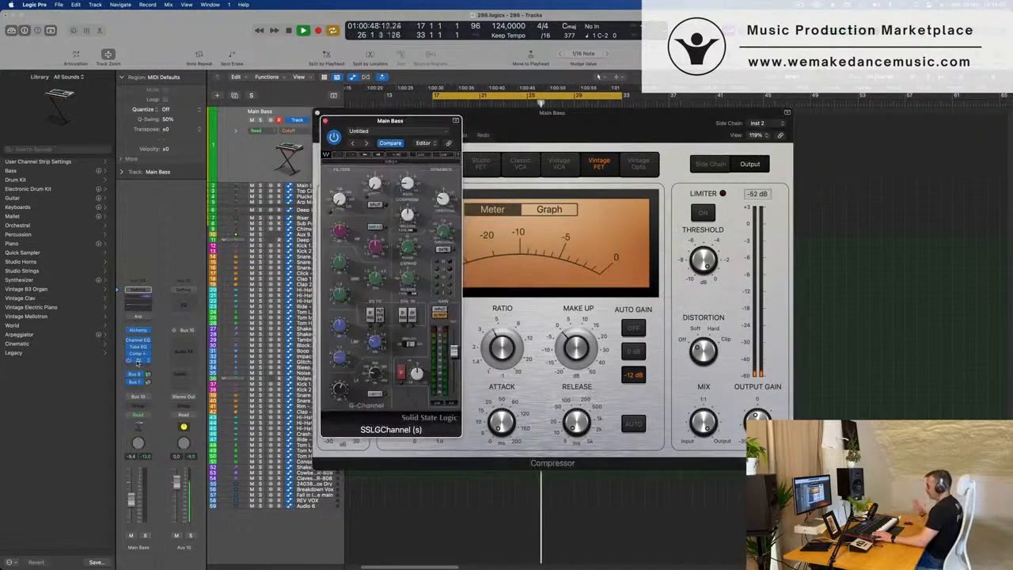
drag(645, 131, 870, 183)
drag(416, 125, 388, 127)
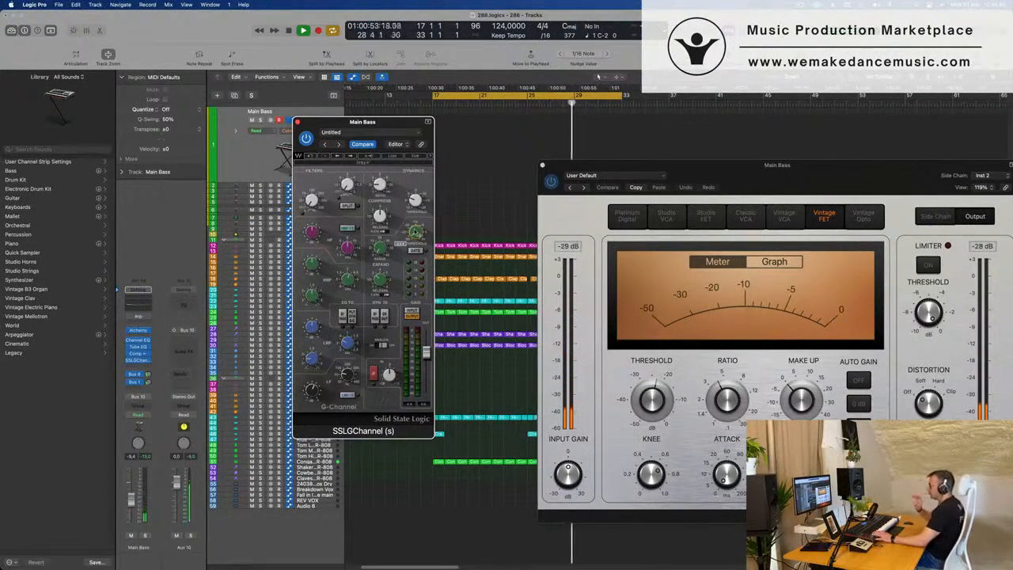
drag(387, 119, 866, 236)
drag(760, 176, 655, 206)
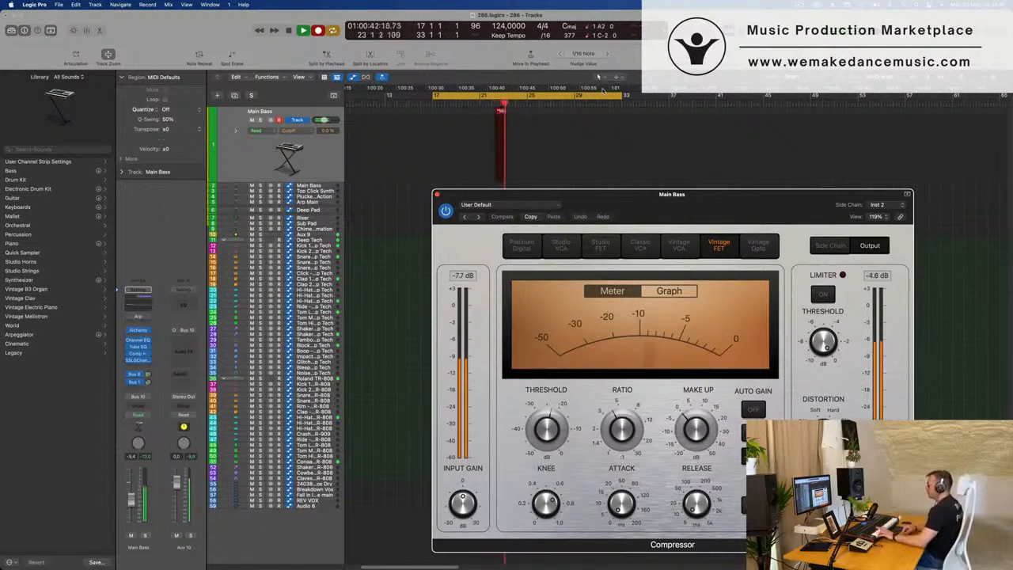
Step: Finish recording the Main Bass part and move the recorded region to start at bar 17
key(space)
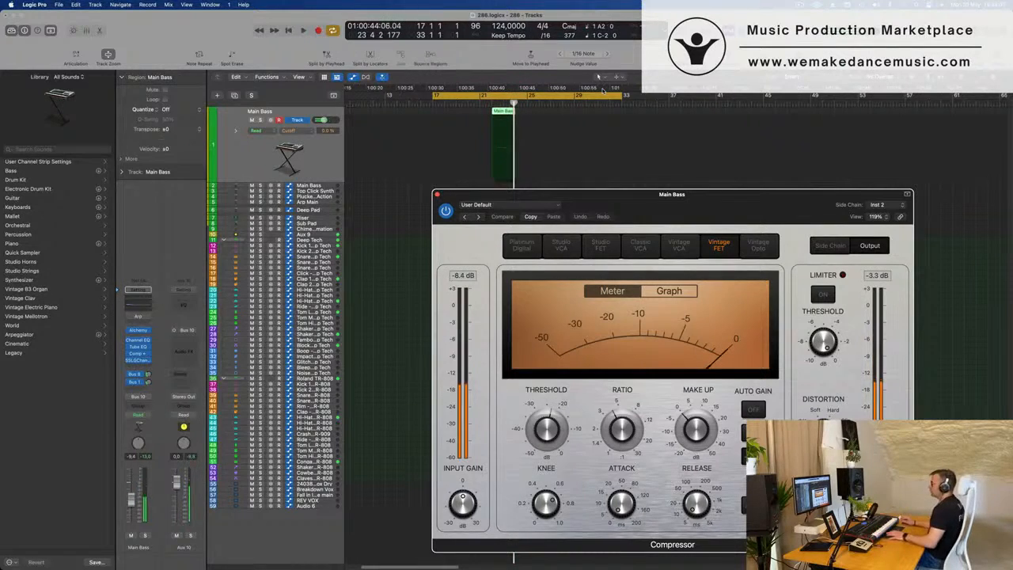
drag(505, 115, 445, 115)
drag(583, 200, 855, 186)
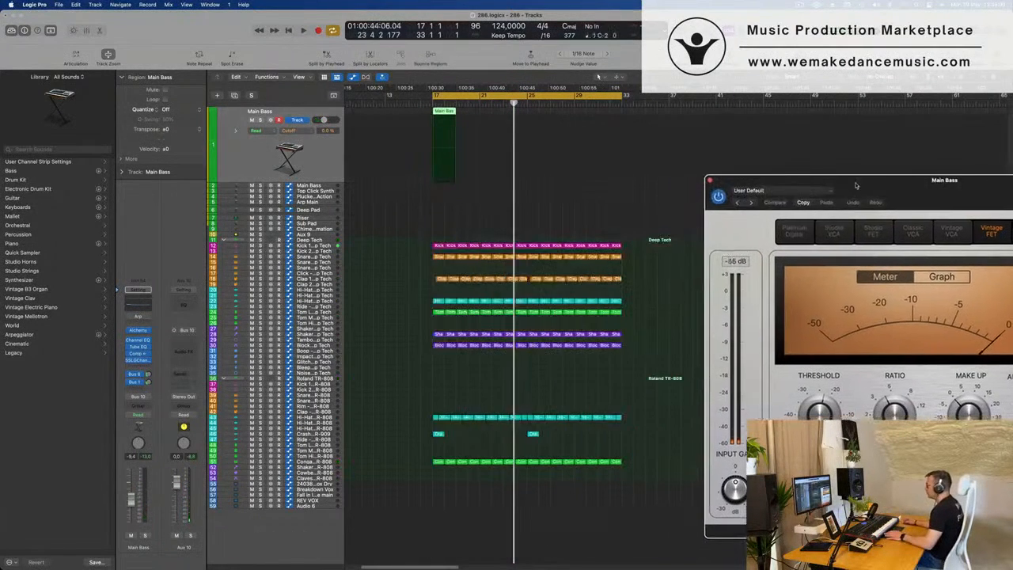
Step: Open the Main Bass region in the Piano Roll and shift all its notes earlier, close to the start of bar 17
double_click(436, 112)
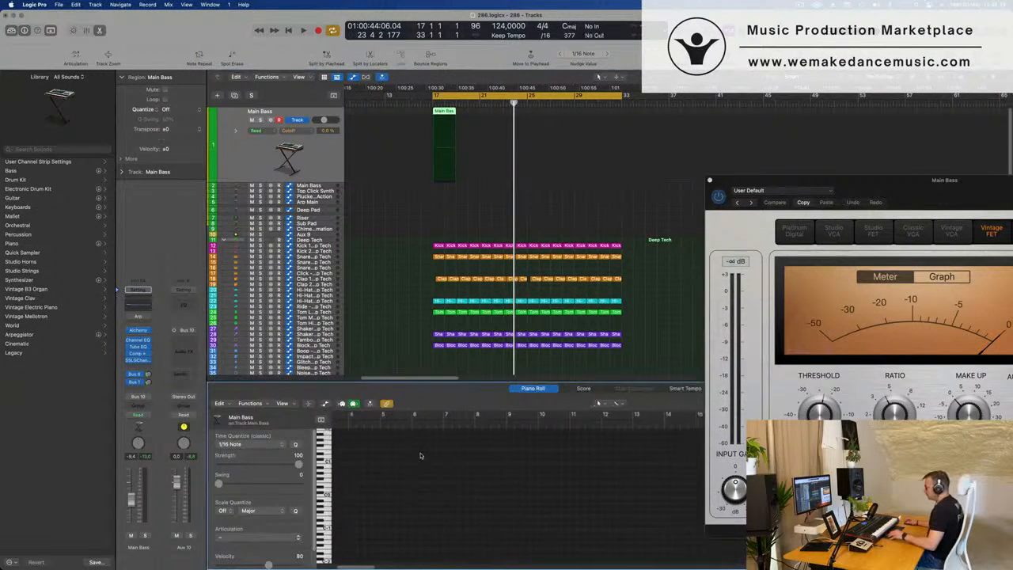
click(490, 204)
click(445, 114)
drag(425, 103, 433, 103)
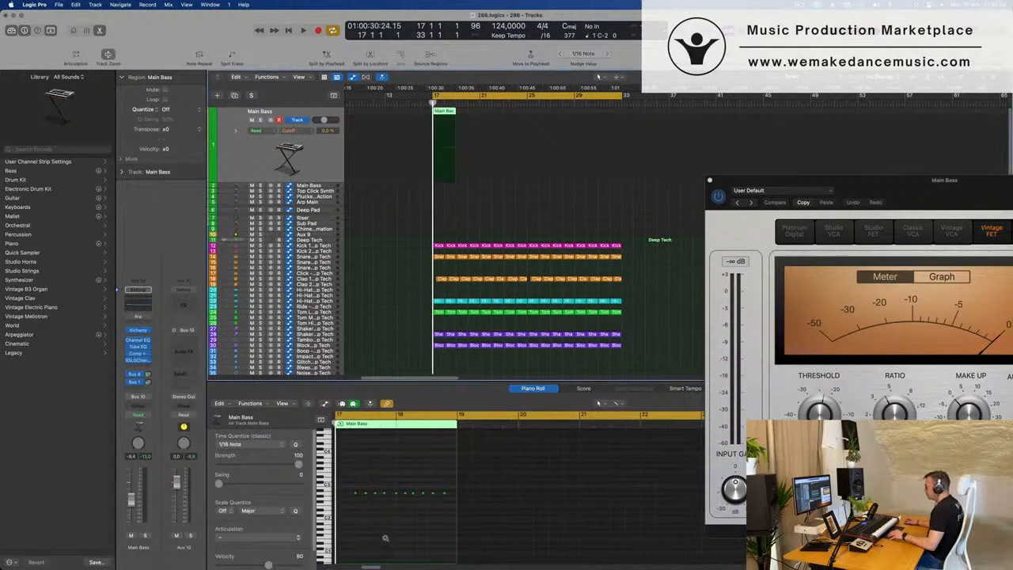
scroll(384, 541, up, 5)
click(426, 510)
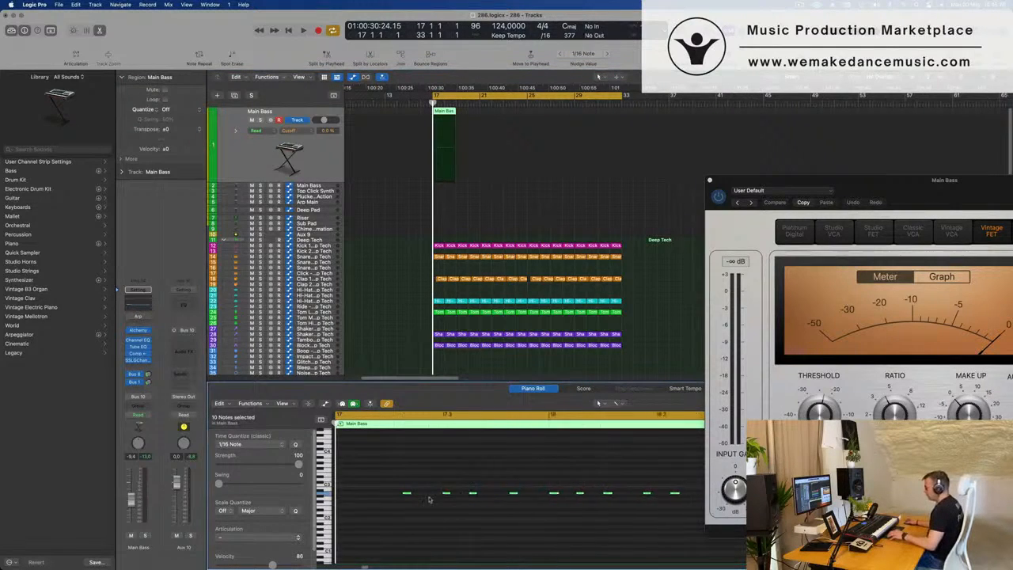
scroll(430, 497, down, 2)
drag(449, 495, 399, 495)
Step: Play back the shifted bass notes against the drums to check their timing
key(space)
scroll(441, 528, down, 4)
key(space)
key(space)
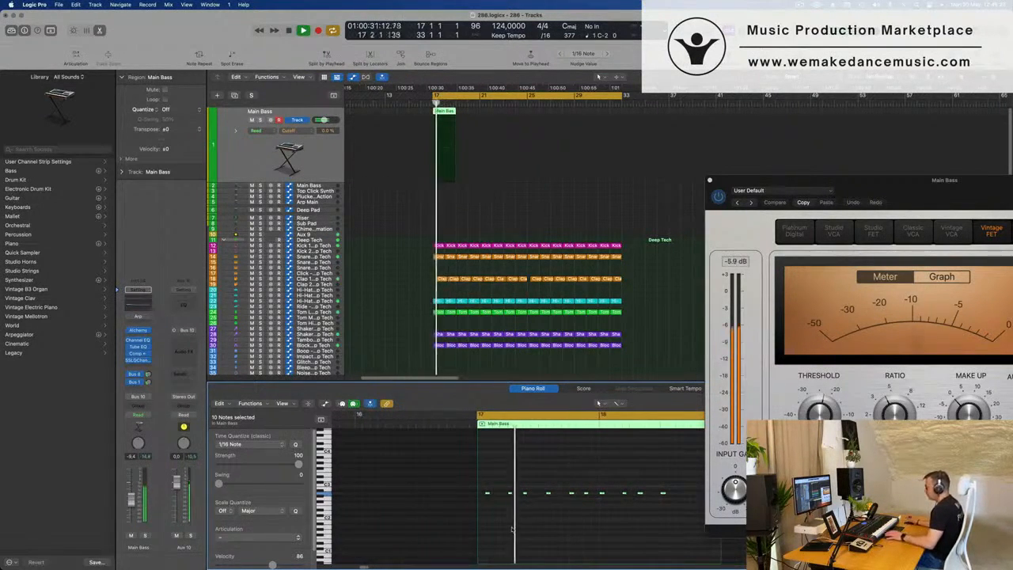
key(space)
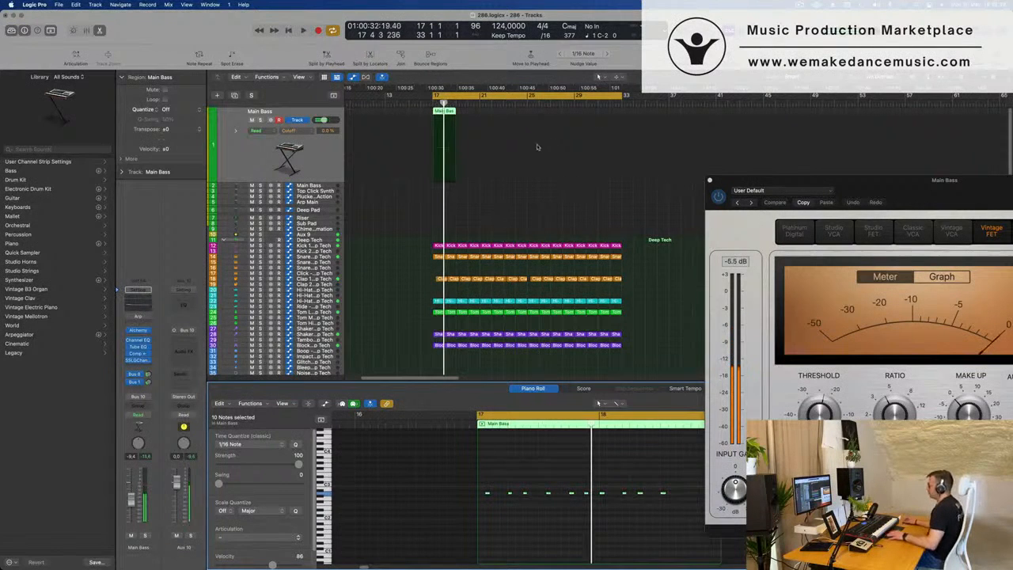
Step: Trim the Main Bass region to one bar by deleting everything after bar 18, and play it back
scroll(480, 162, up, 5)
super+double_click(447, 108)
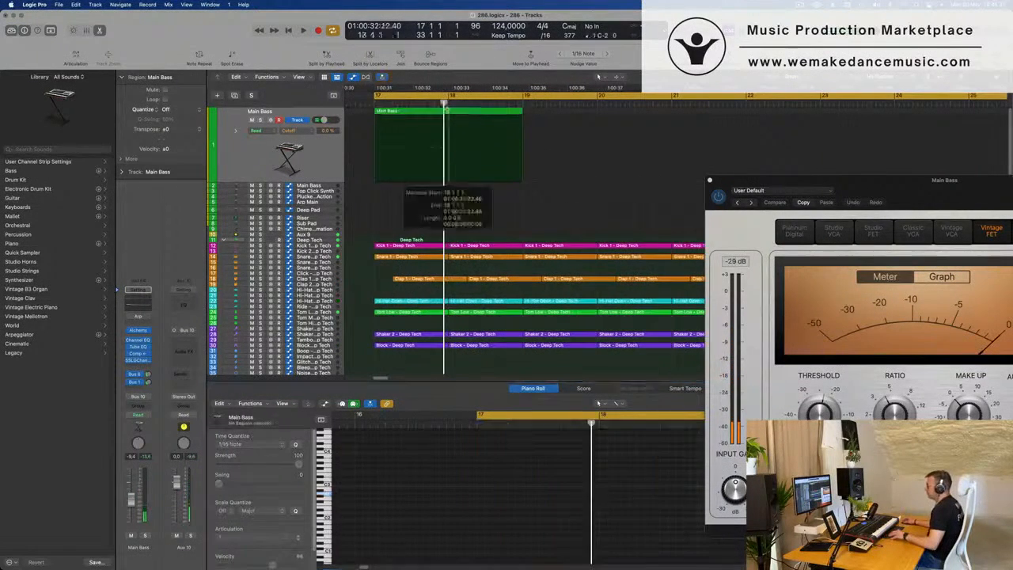
key(Delete)
key(space)
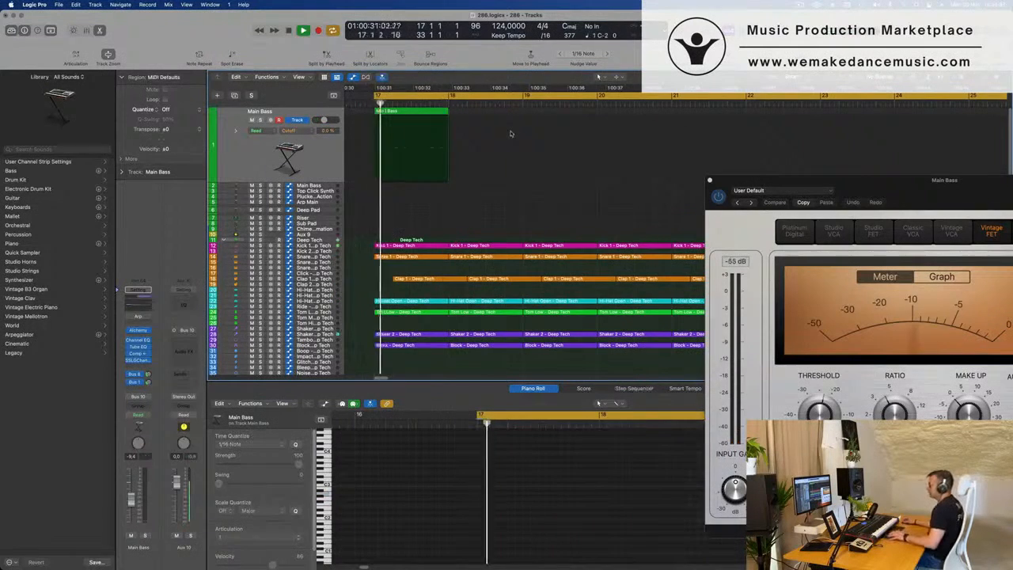
scroll(482, 126, down, 4)
key(space)
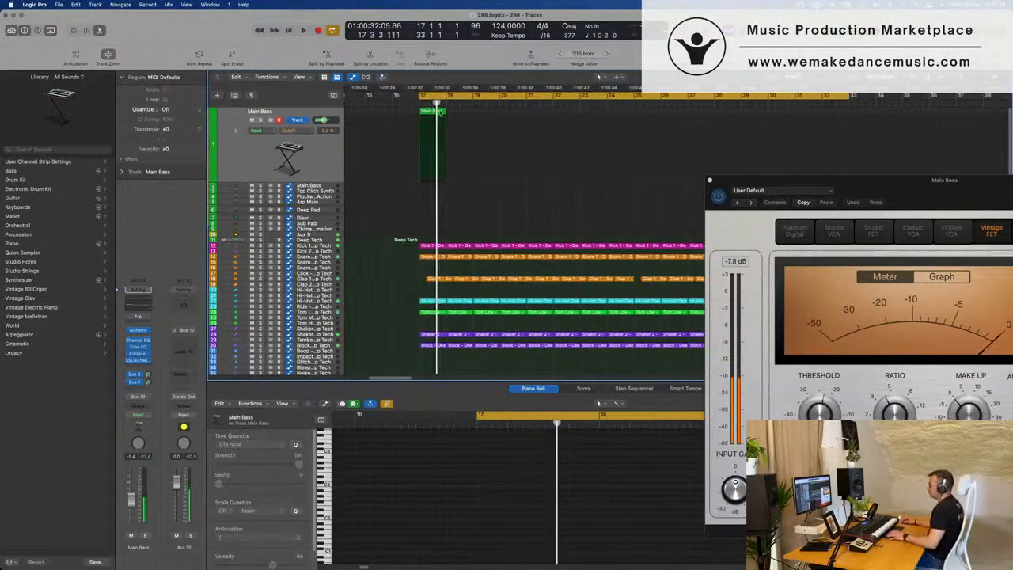
Step: Repeat the one-bar Main Bass region up to bar 33, select all regions on the track and play the loop
click(432, 112)
key(super+r)
key(super+r)
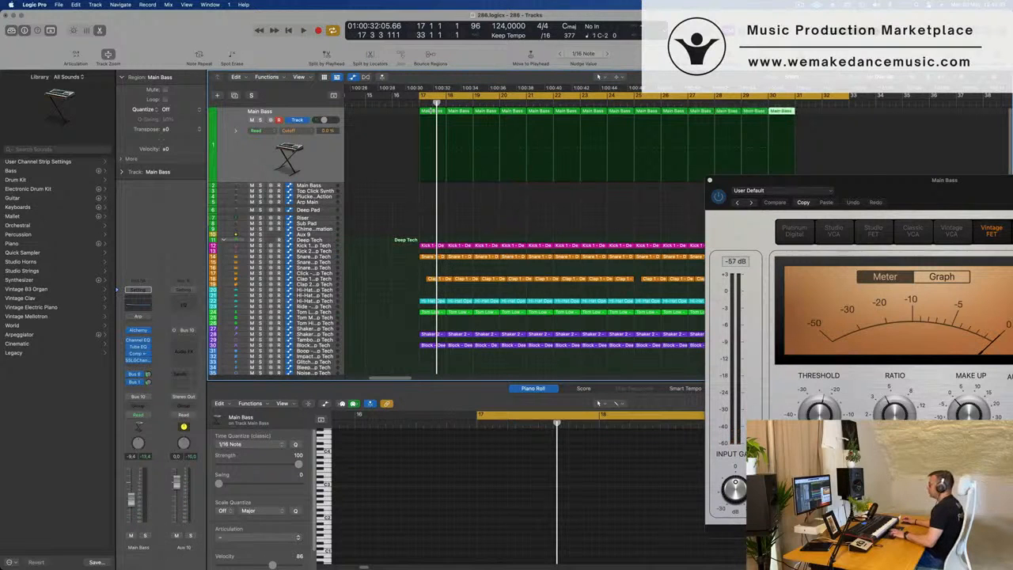
click(325, 159)
key(space)
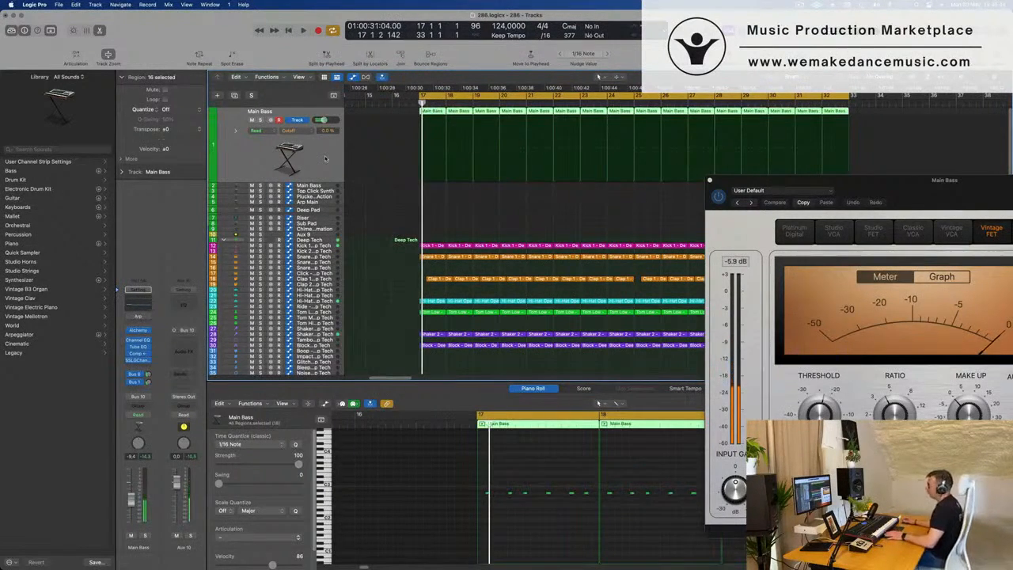
scroll(325, 158, left, 2)
scroll(326, 157, down, 3)
scroll(325, 159, down, 3)
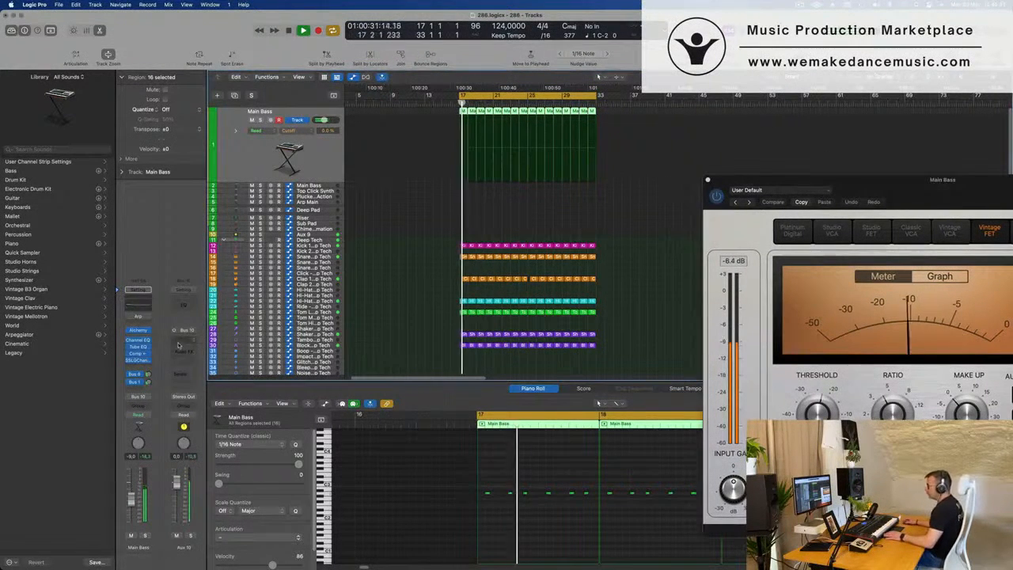
Step: Open the Alchemy instrument on Main Bass and move its window clear of the track list
click(148, 379)
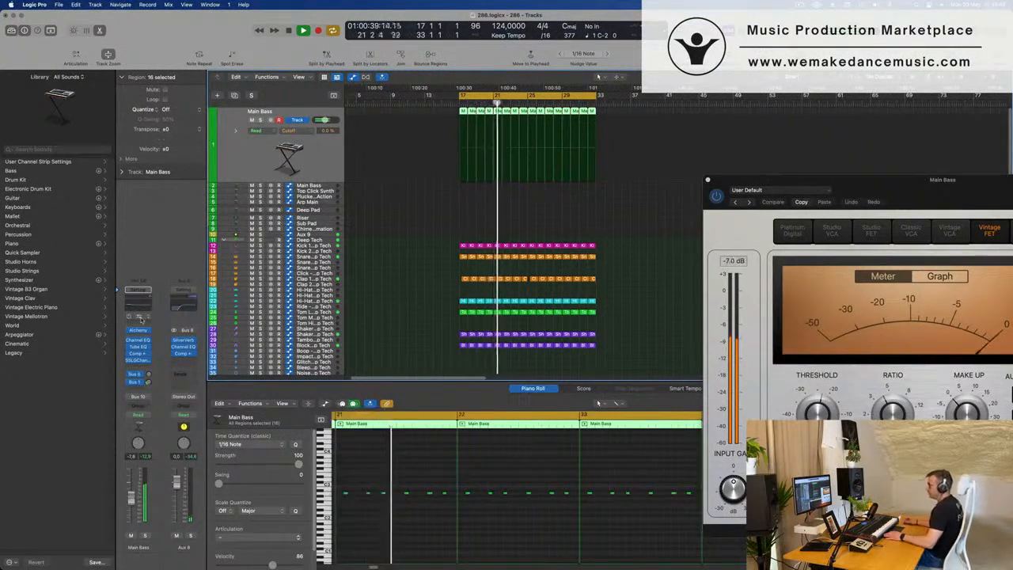
click(138, 330)
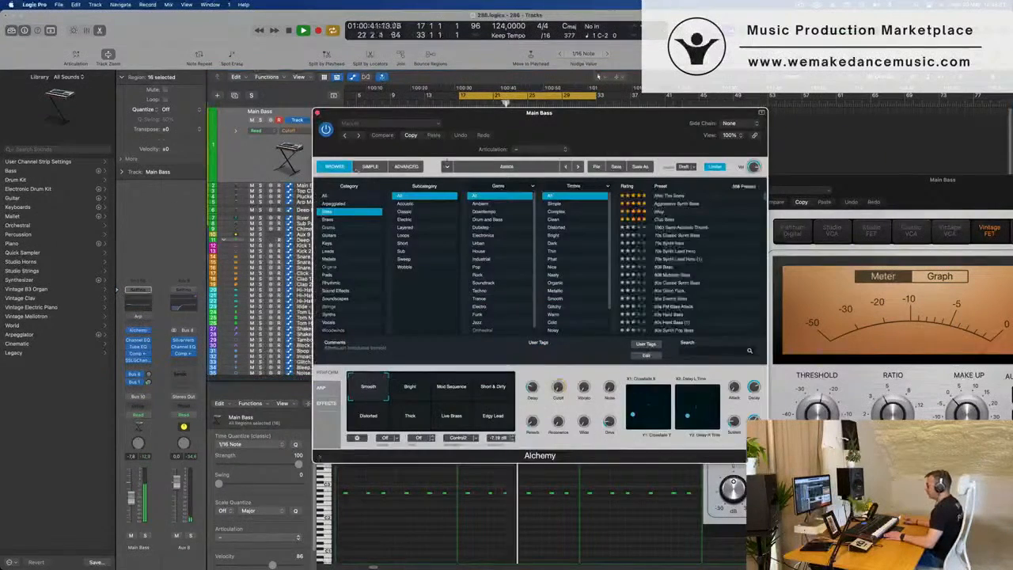
drag(597, 131, 576, 145)
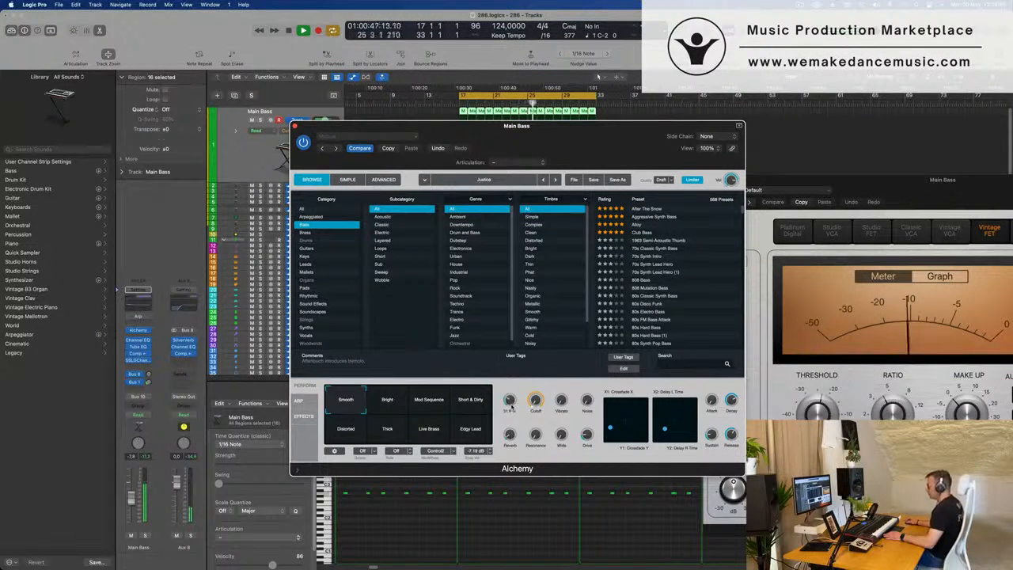
drag(566, 129, 804, 139)
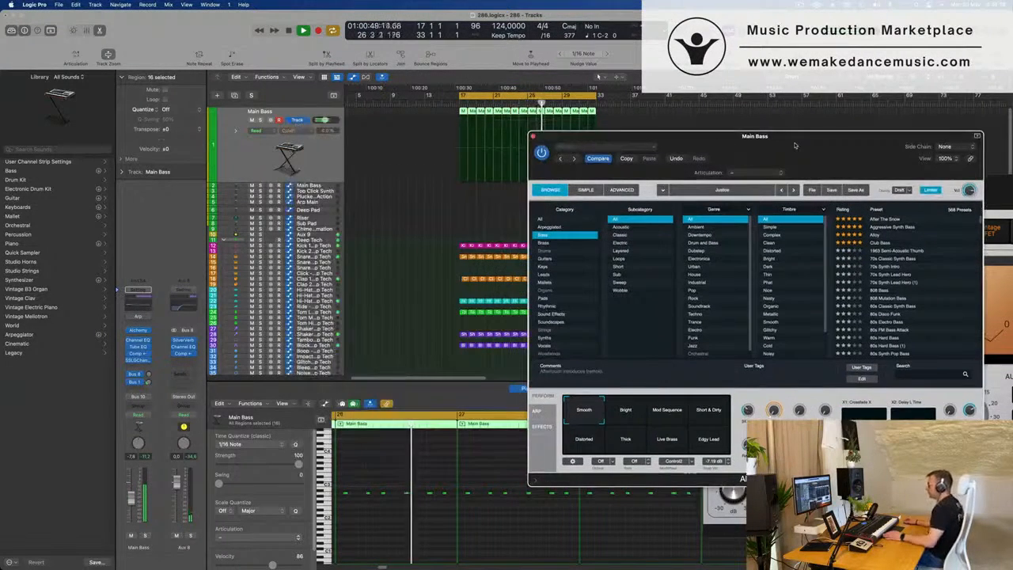
Step: Add a third send on the Main Bass channel, routed to the Bus 1 delay
click(133, 386)
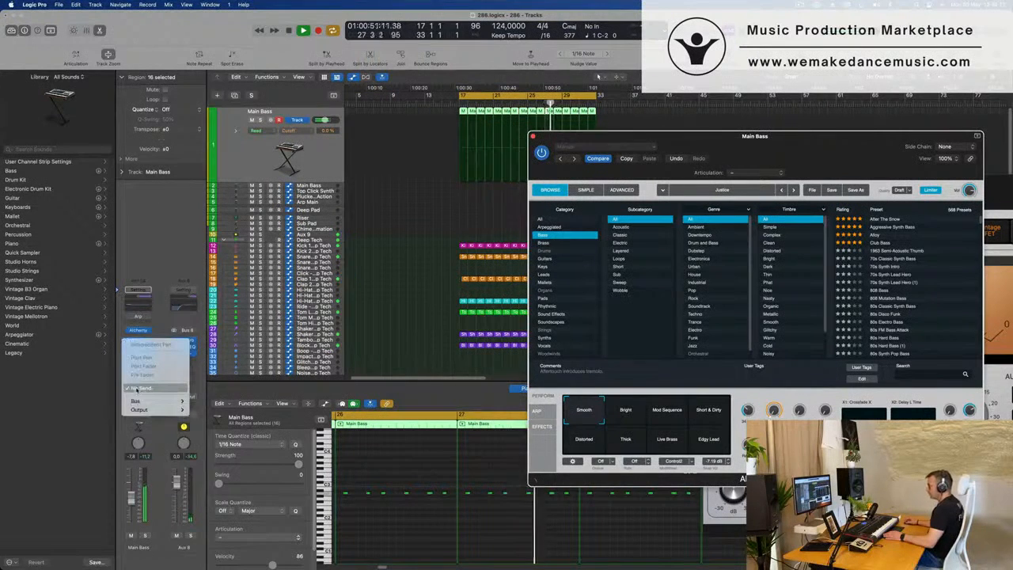
mouse_move(135, 401)
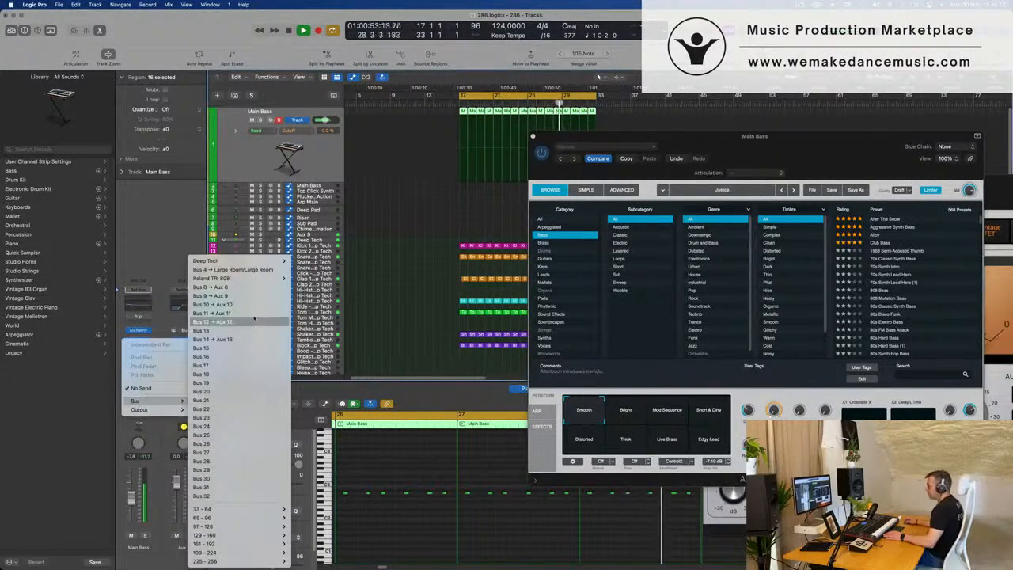
mouse_move(256, 280)
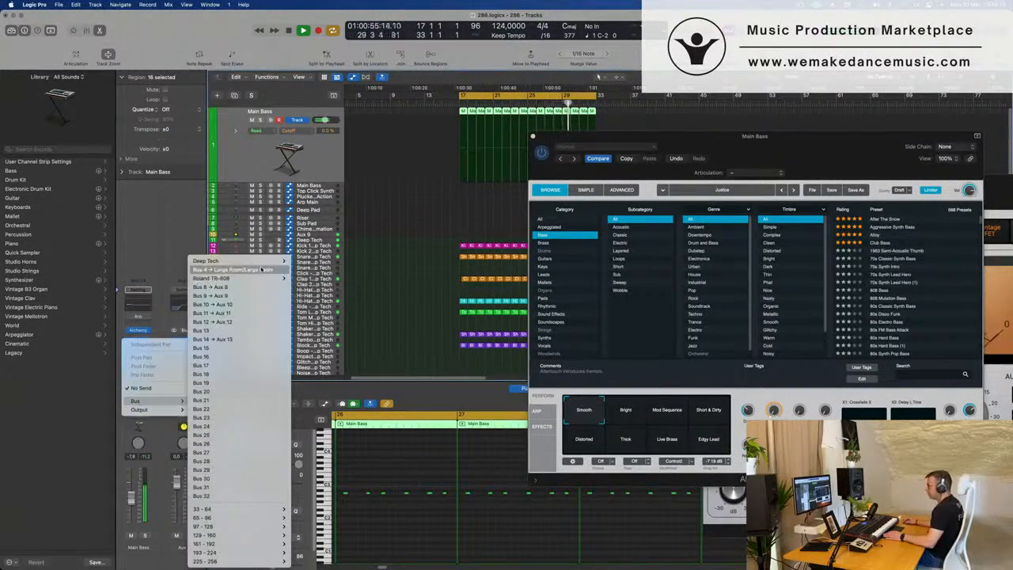
mouse_move(264, 261)
click(349, 260)
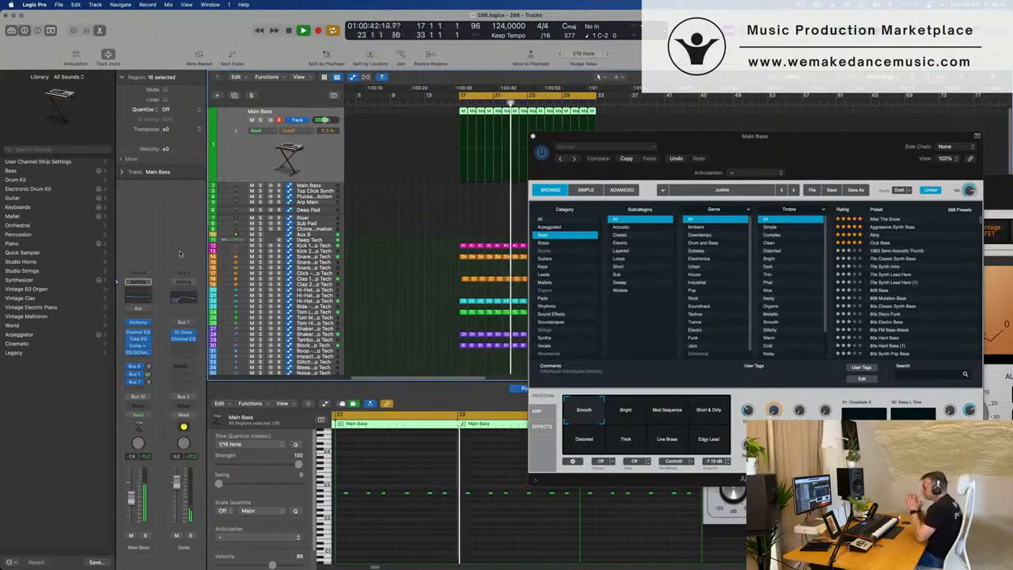
Step: Set the Main Bass reverb send on Bus 8 to about -14 dB after viewing the Channel EQ on Aux 8
click(136, 374)
click(163, 359)
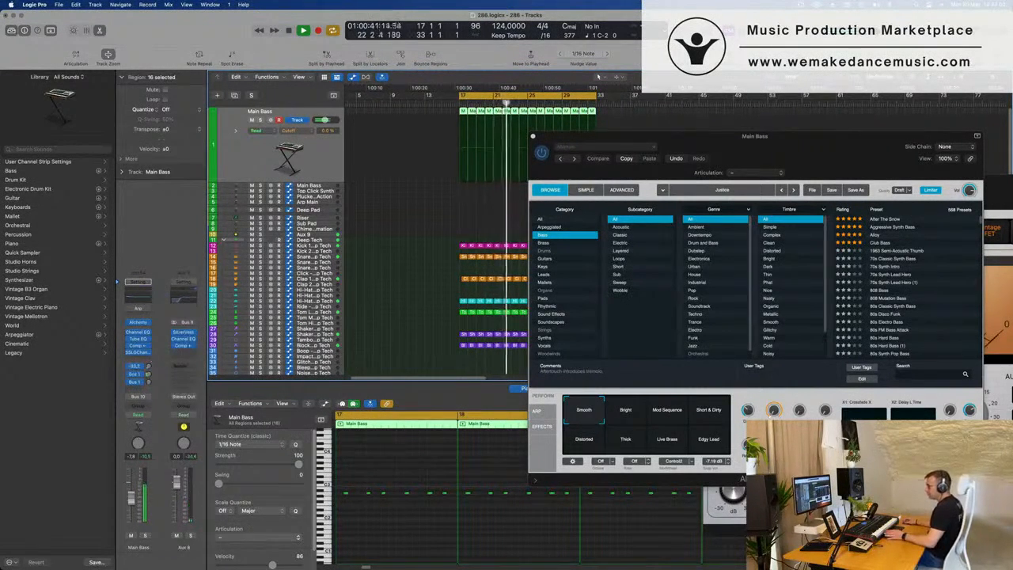
click(187, 299)
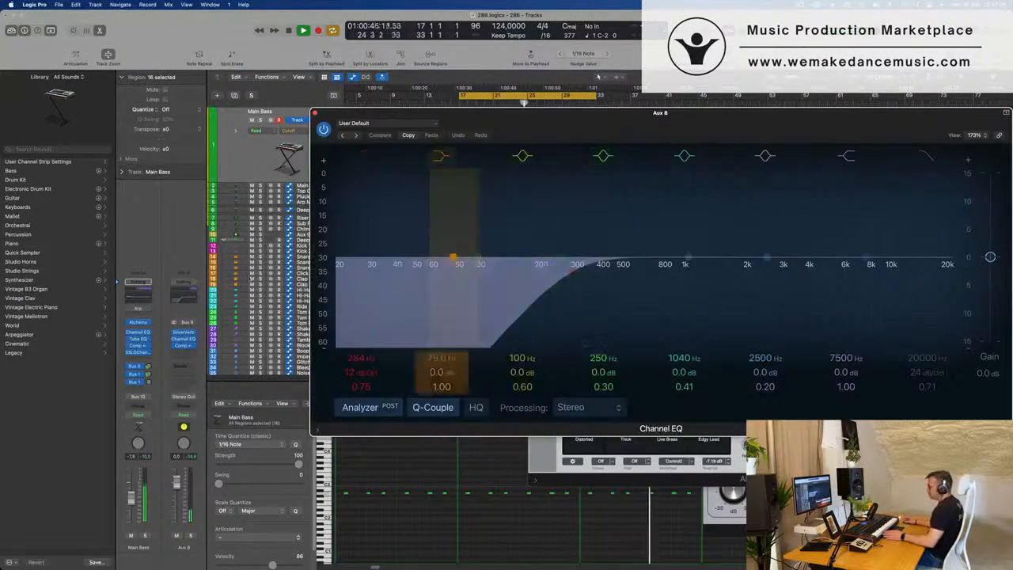
click(148, 367)
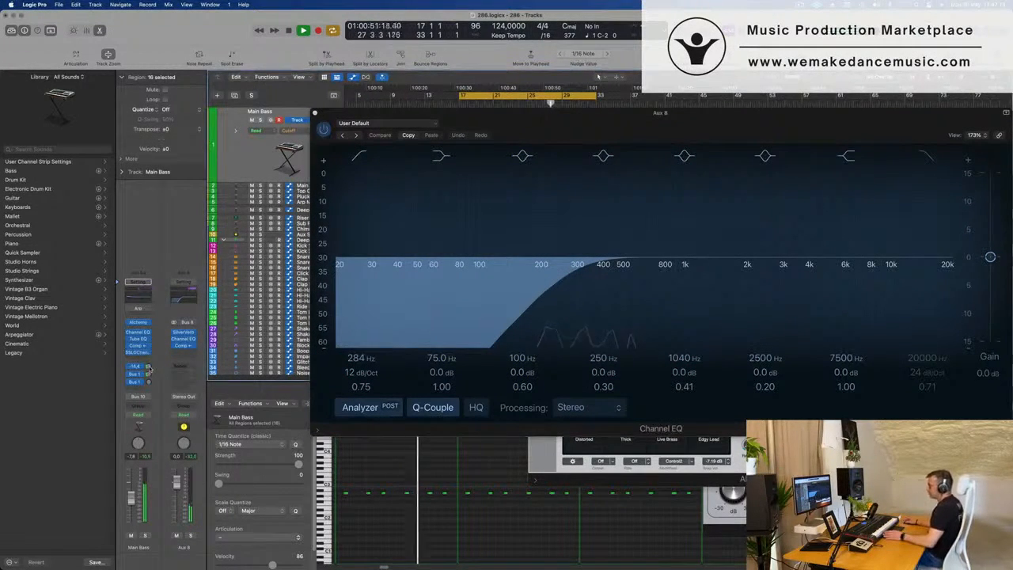
click(315, 114)
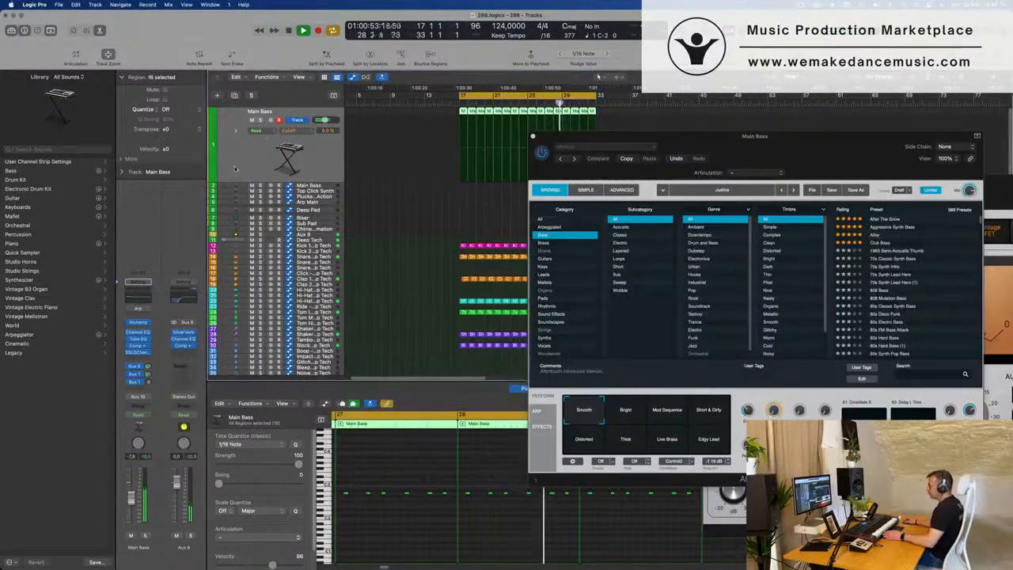
Step: Raise the Main Bass level to about -5.9 dB and close its Alchemy instrument window
drag(769, 152, 673, 216)
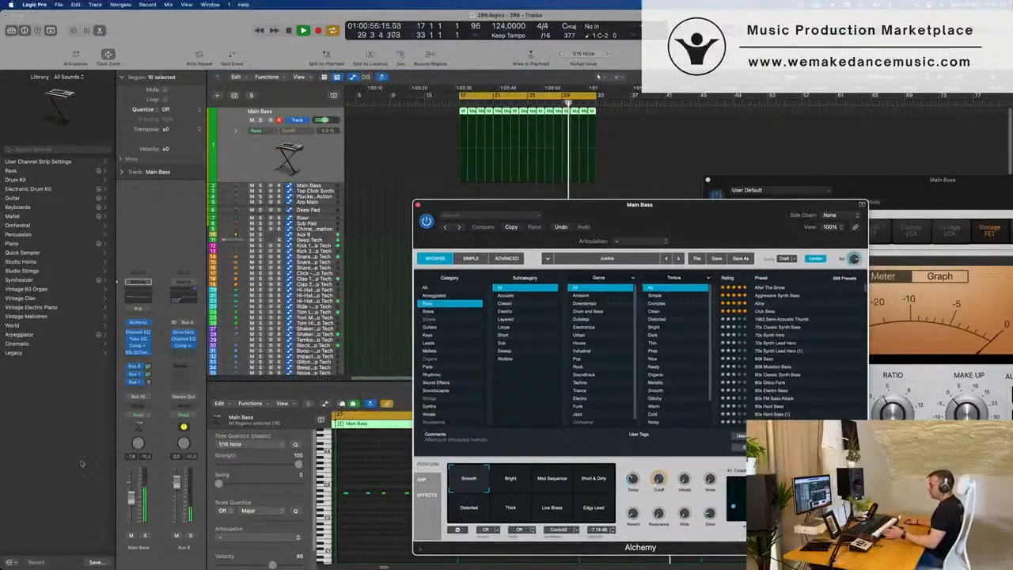
click(317, 151)
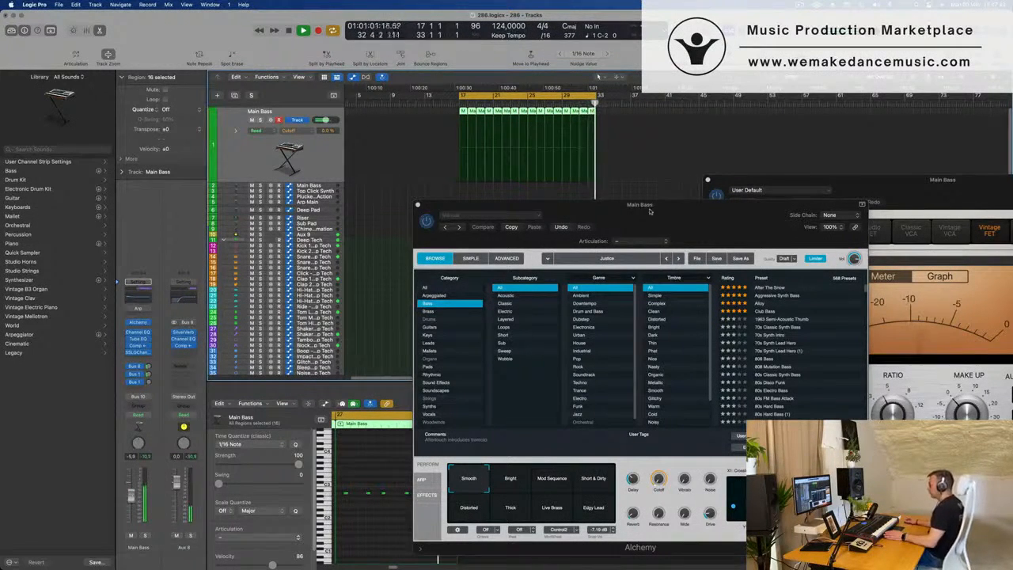
drag(647, 212, 363, 218)
click(326, 218)
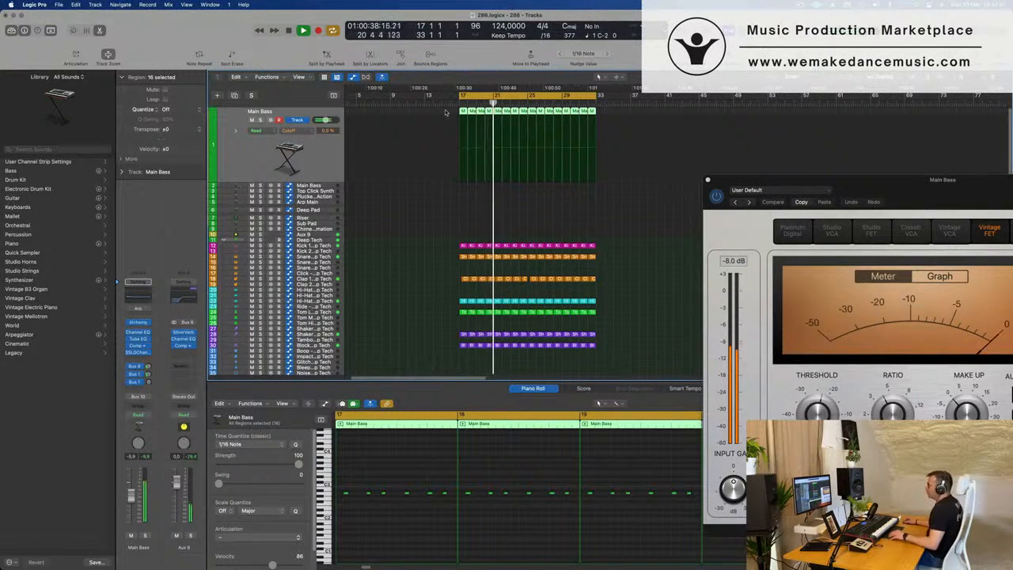
Step: Move the Top Click Synth track directly below the first Main Bass track and copy the first Main Bass region onto it at bar 17
click(319, 166)
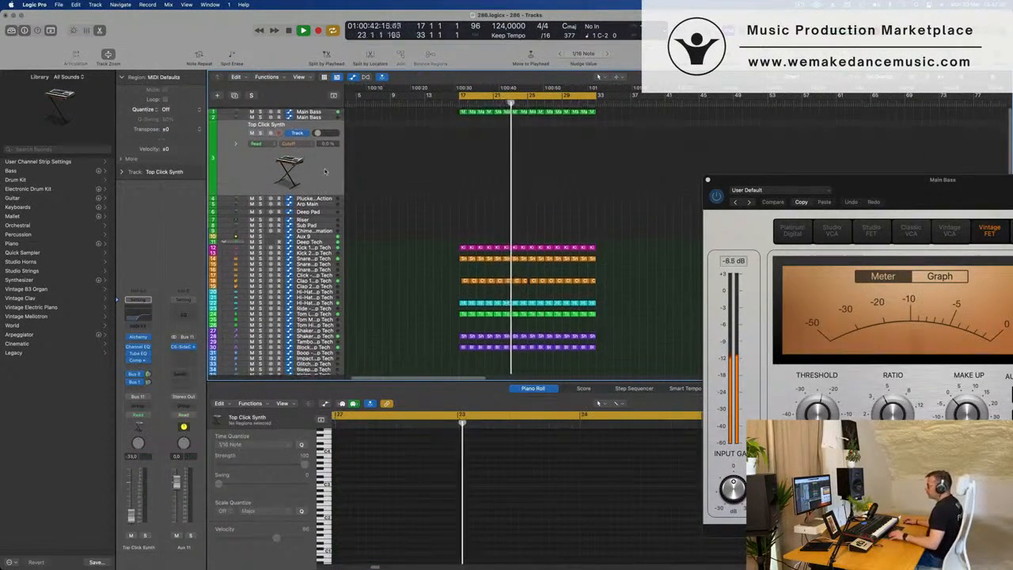
click(322, 111)
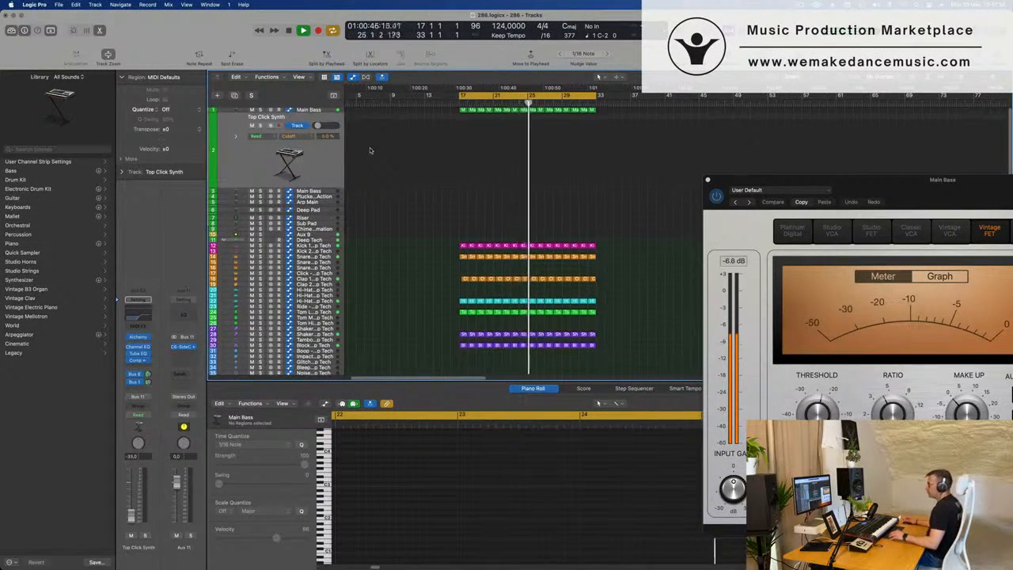
click(463, 111)
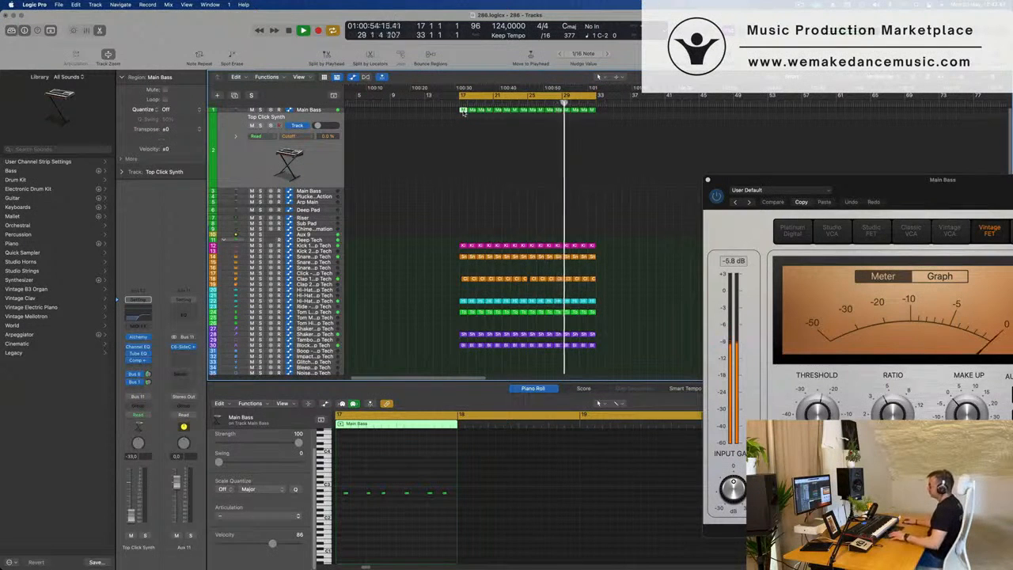
drag(462, 110, 463, 117)
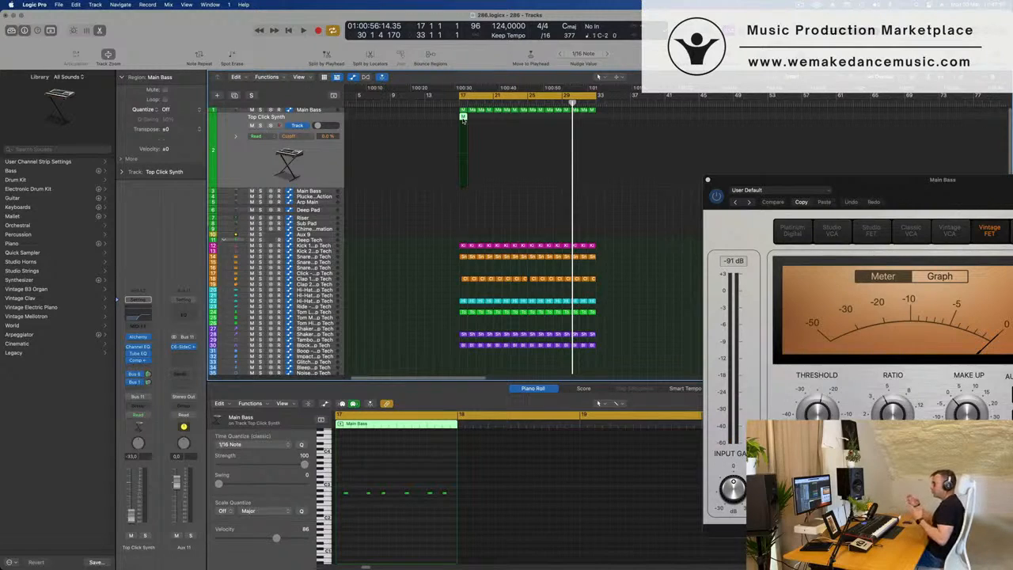
Step: Play the copied region and raise the Top Click Synth level to about -10 dB
key(space)
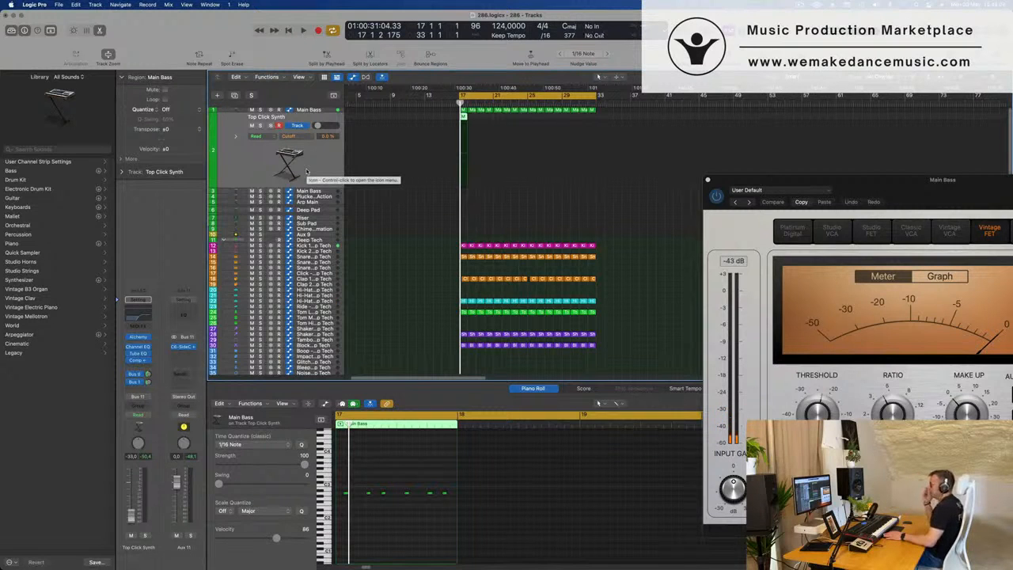
key(space)
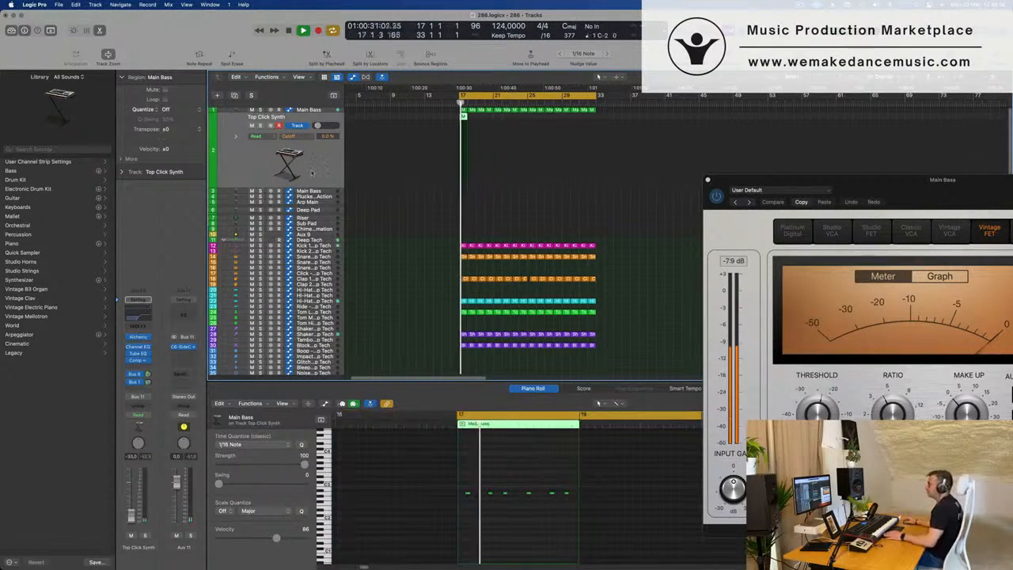
key(space)
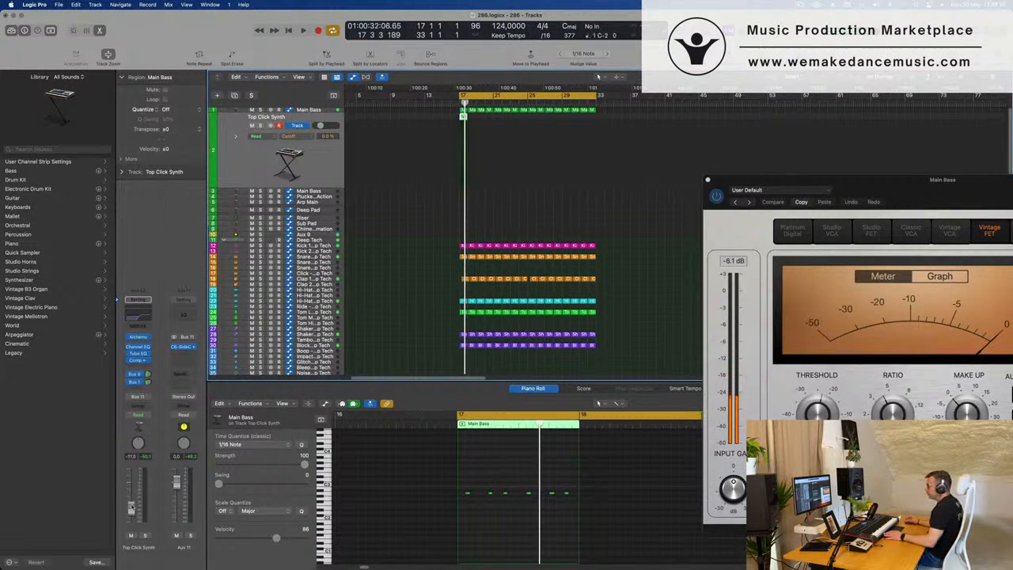
key(space)
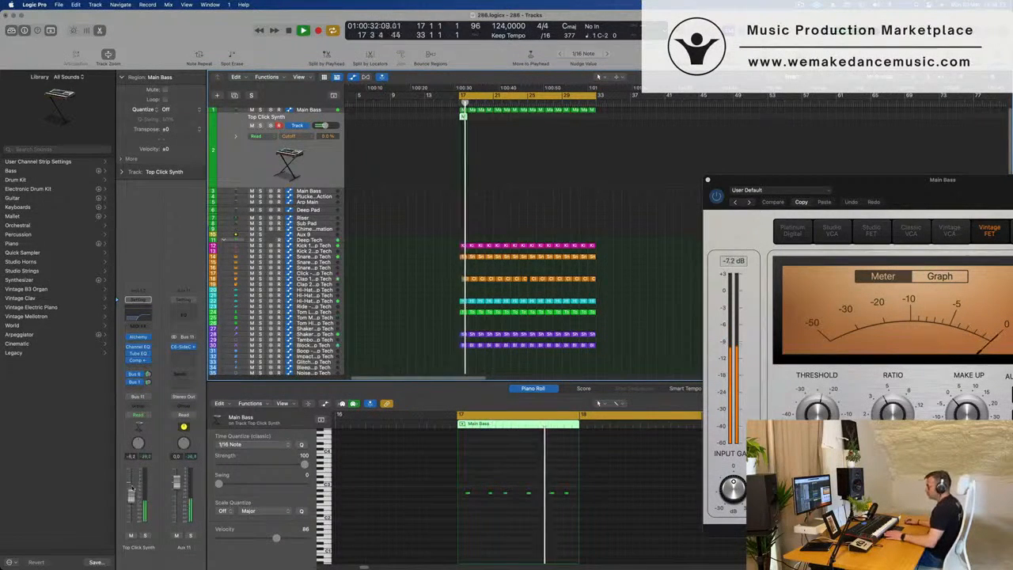
key(space)
key(space)
key(space)
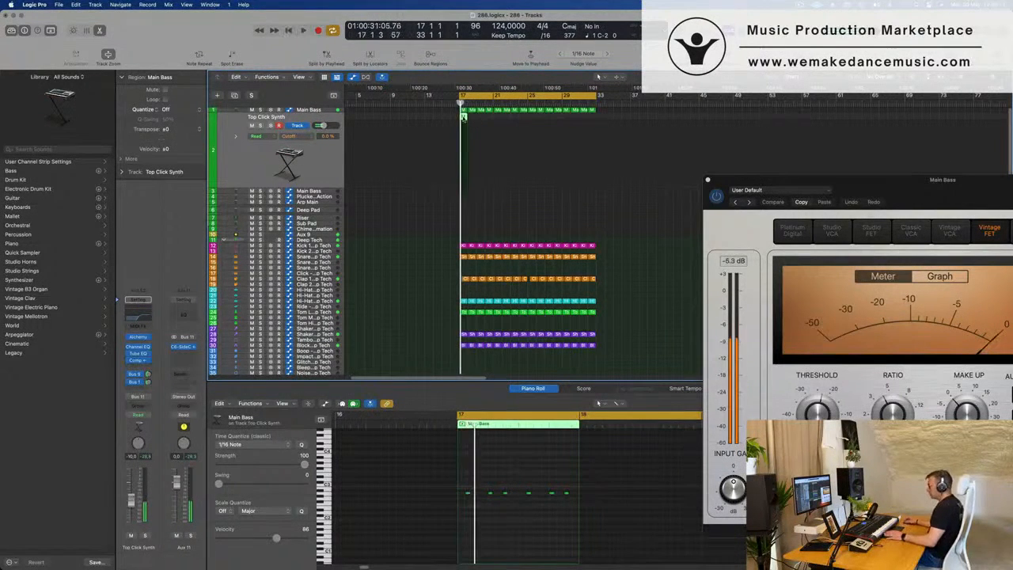
Step: Delete the second, fourth and sixth notes from the Top Click Synth region and play it back
scroll(509, 508, up, 5)
scroll(511, 519, down, 2)
scroll(515, 514, down, 2)
scroll(515, 473, down, 1)
click(512, 493)
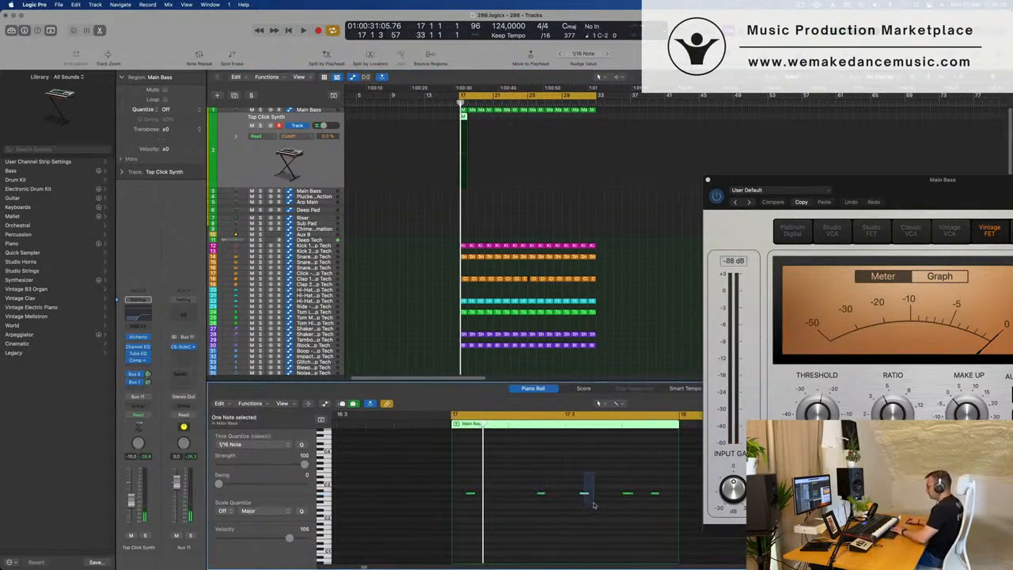
key(space)
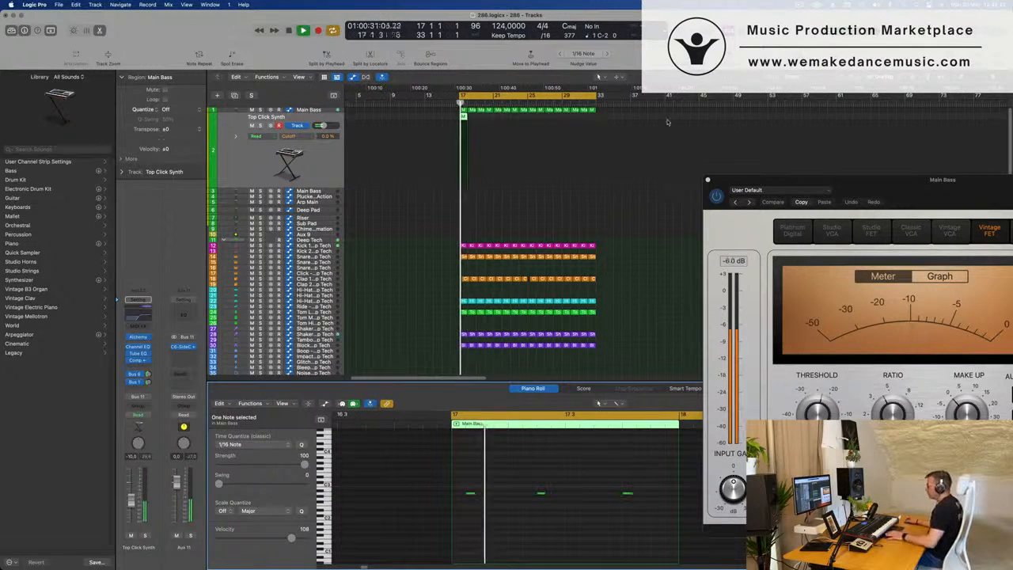
key(space)
Step: Repeat the one-bar Top Click Synth region up to bar 33, select all its regions and play the loop
click(494, 119)
click(462, 118)
key(super+r)
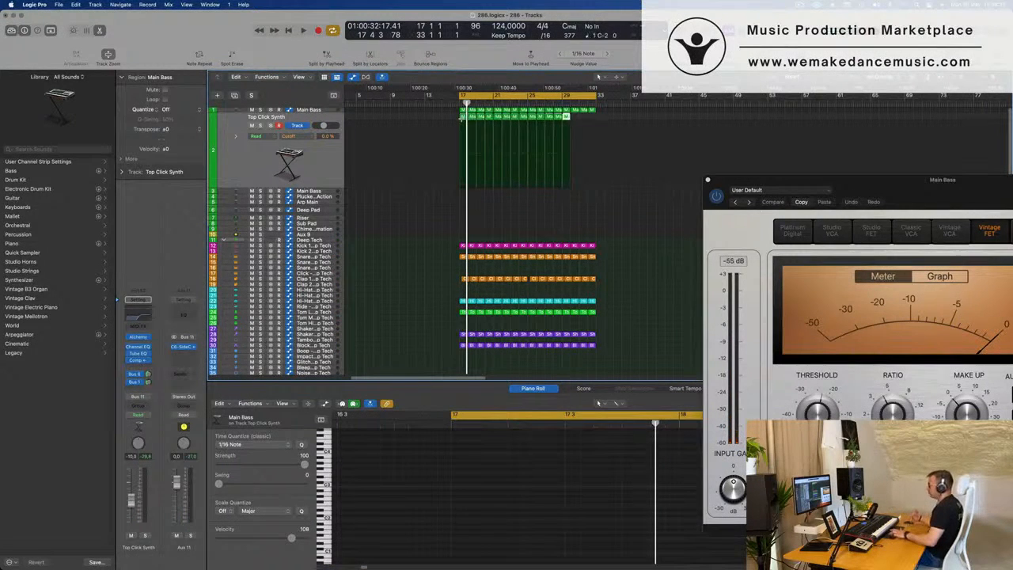
key(space)
key(super+a)
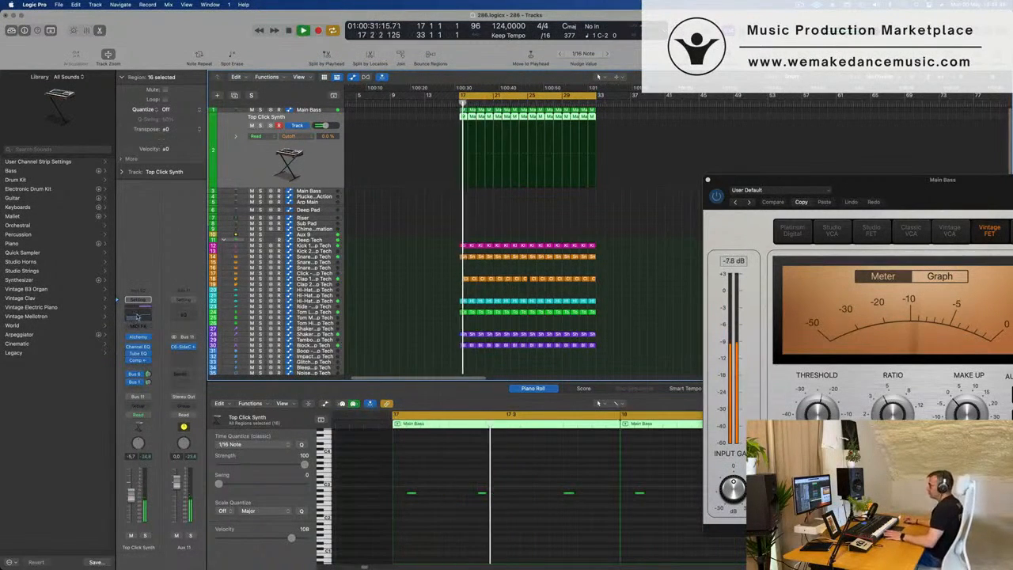
Step: Lower the low cut in Top Click Synth's Channel EQ to 486 Hz and adjust its Bus 8 and Bus 1 sends
click(138, 347)
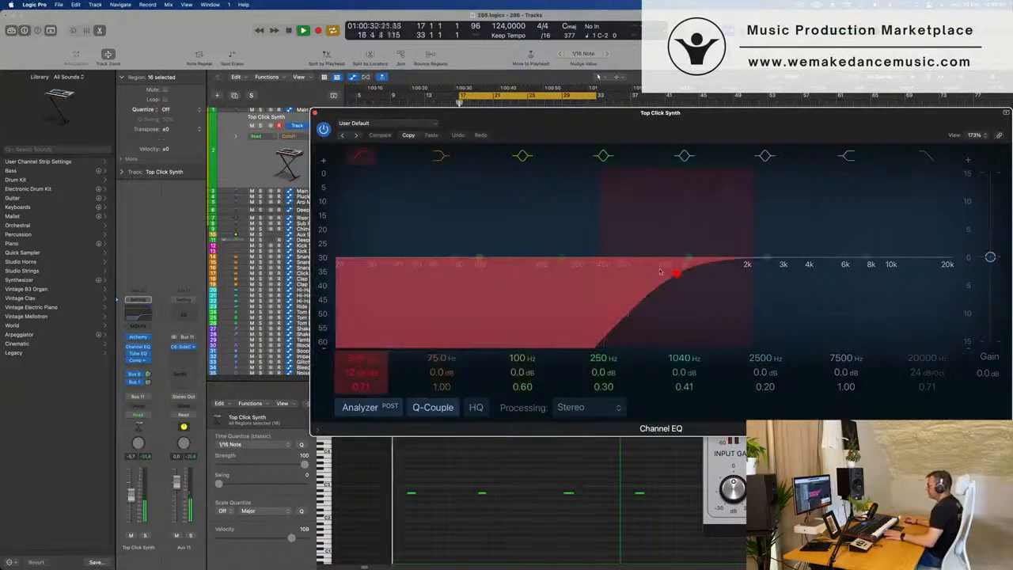
drag(667, 273, 584, 270)
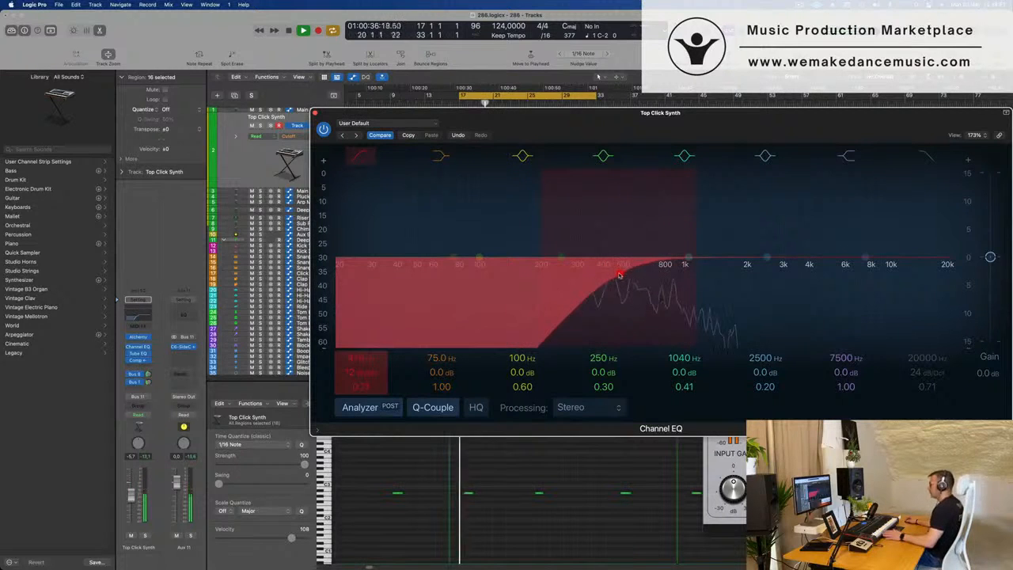
click(146, 378)
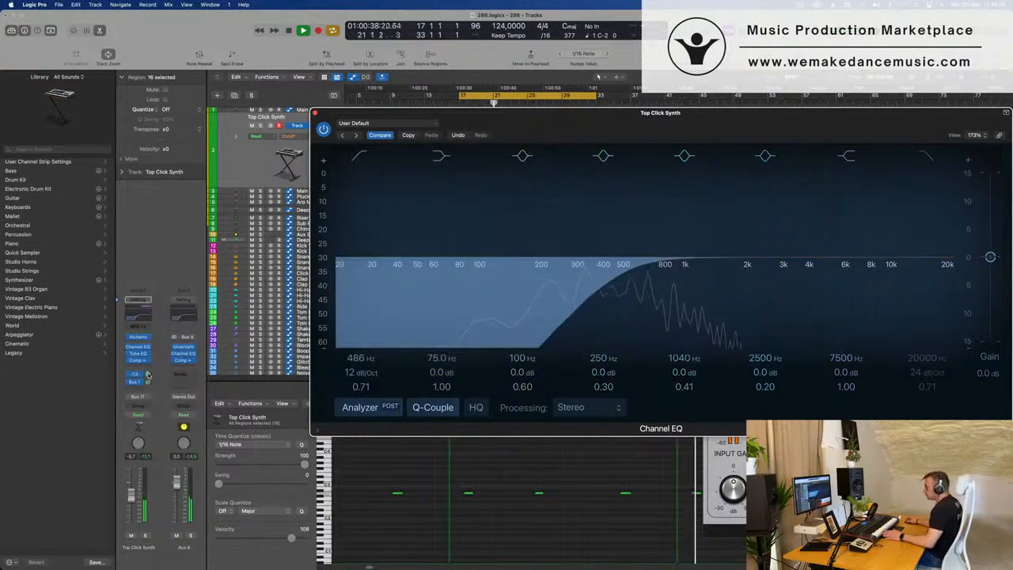
click(148, 376)
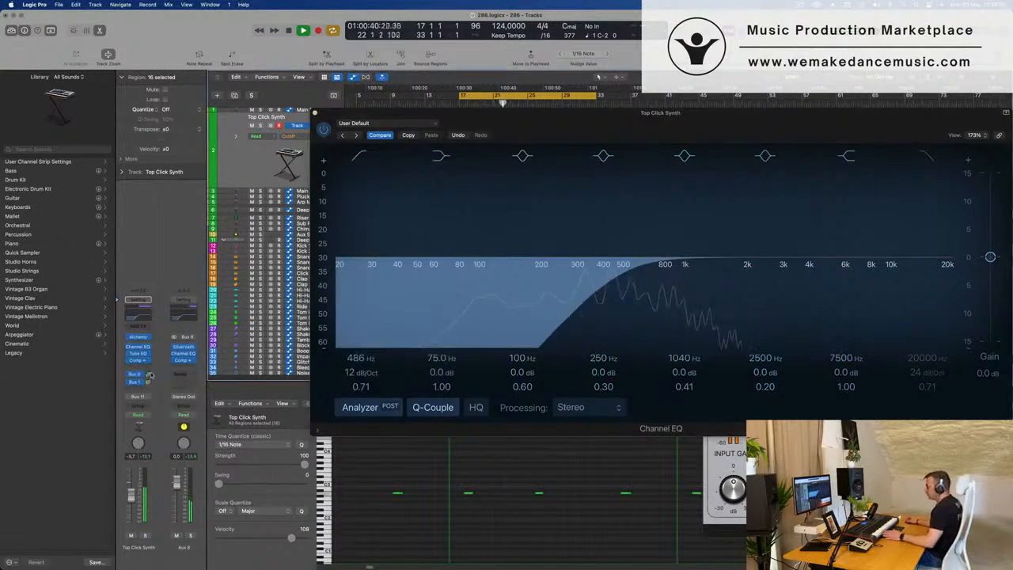
click(147, 381)
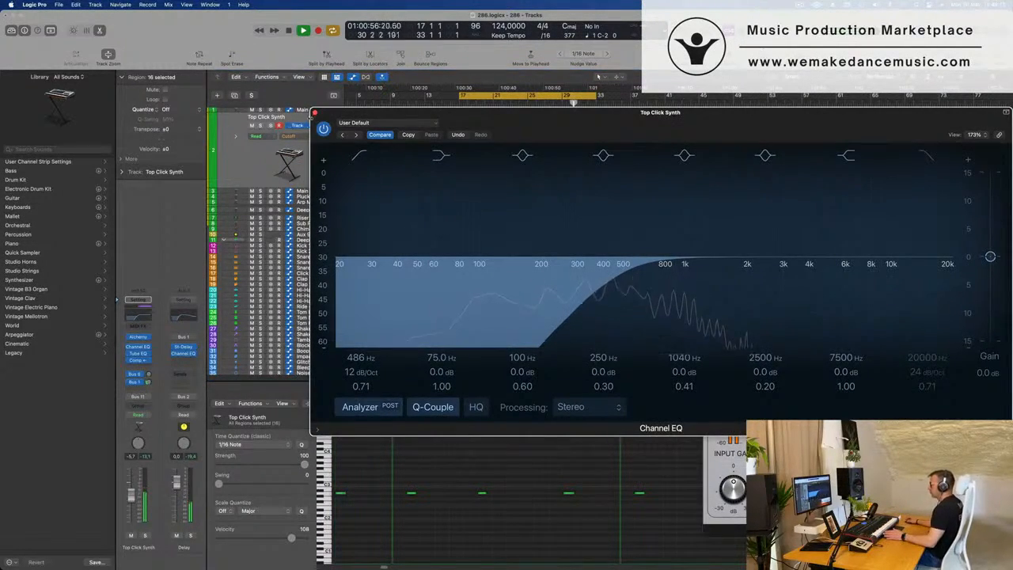
click(314, 113)
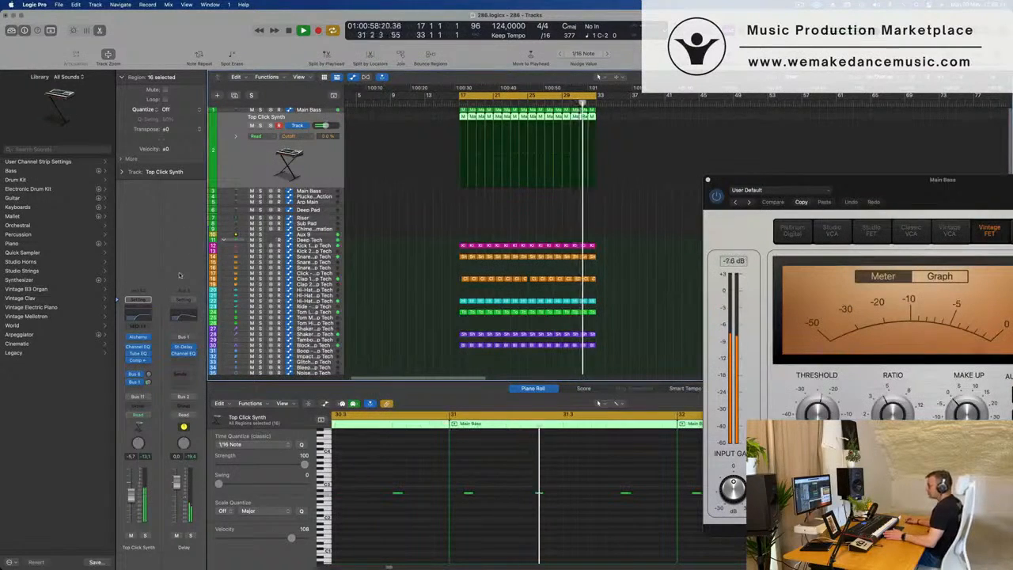
Step: Raise the Cutoff in Top Click Synth's Alchemy and lower the track's level to about -15 dB
click(139, 336)
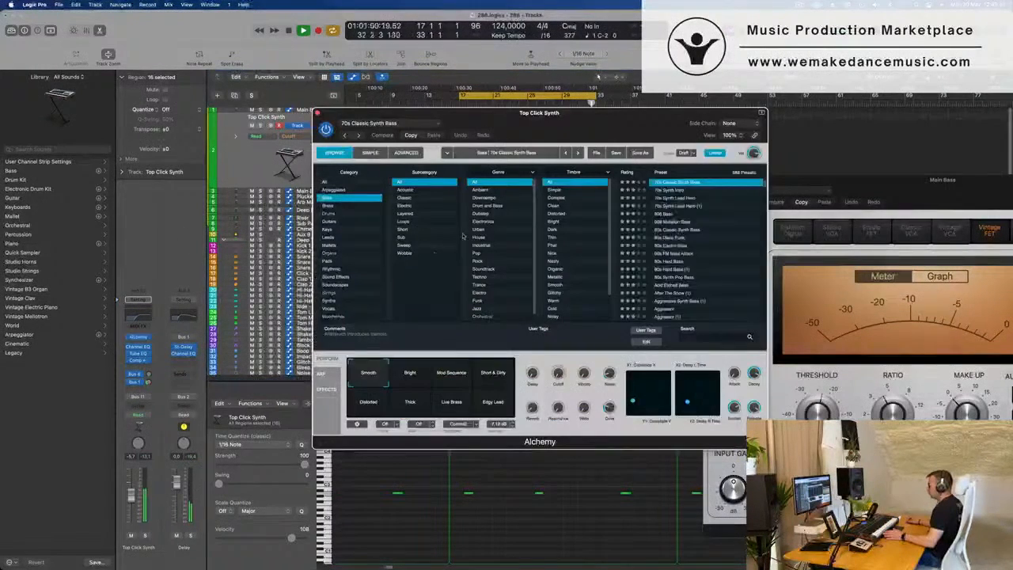
drag(557, 365, 559, 352)
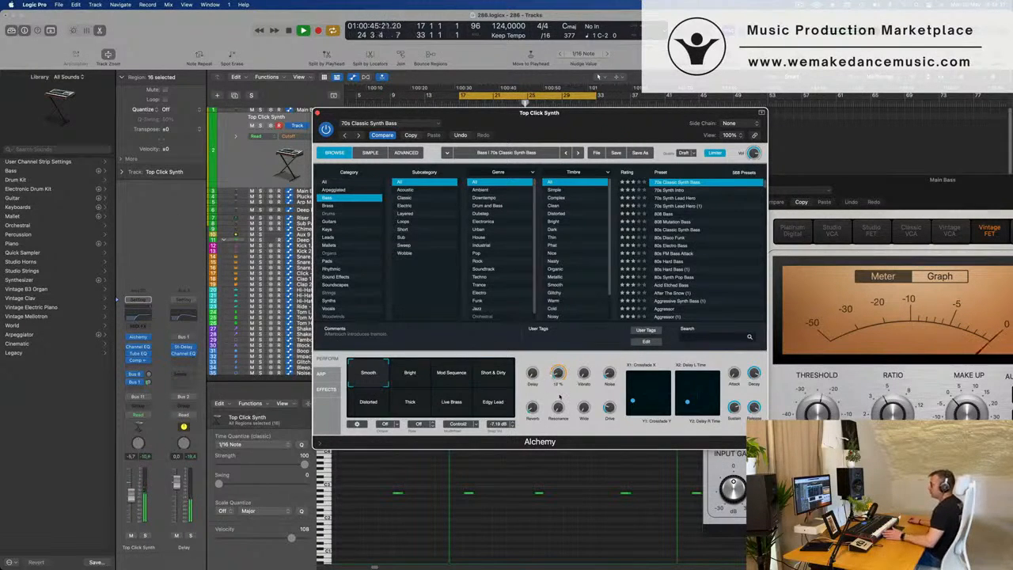
drag(132, 496, 133, 503)
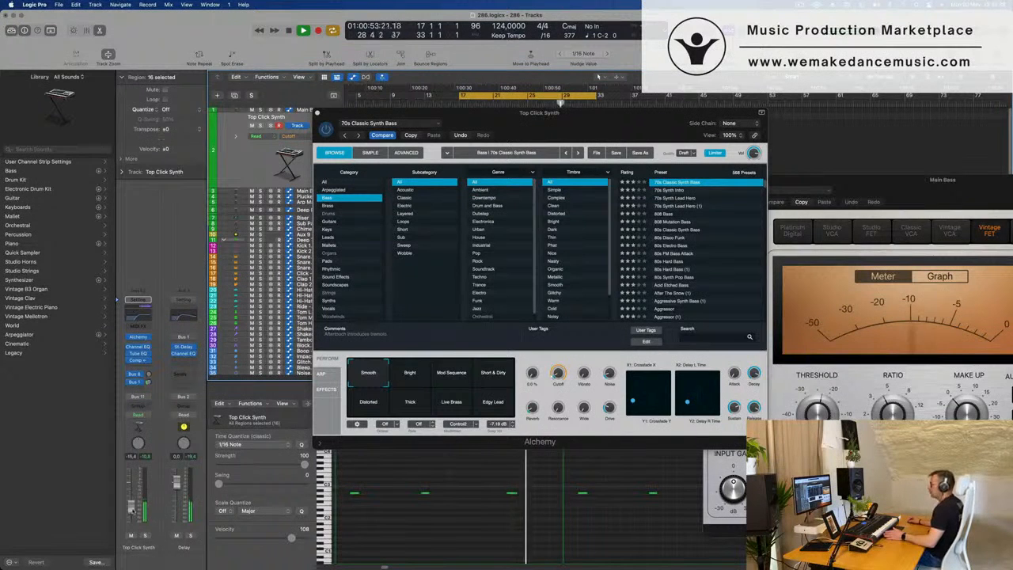
drag(608, 138, 532, 164)
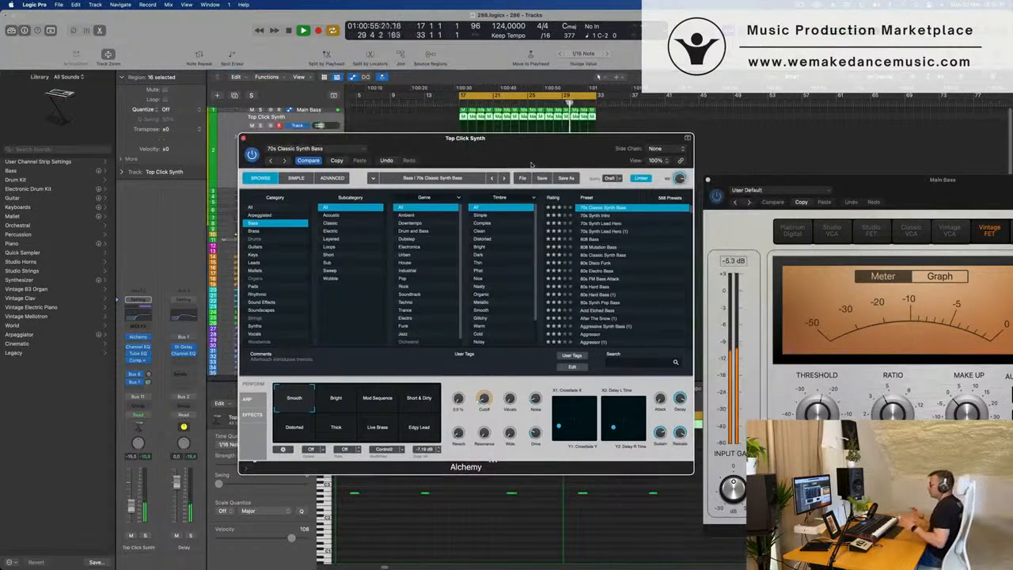
click(243, 138)
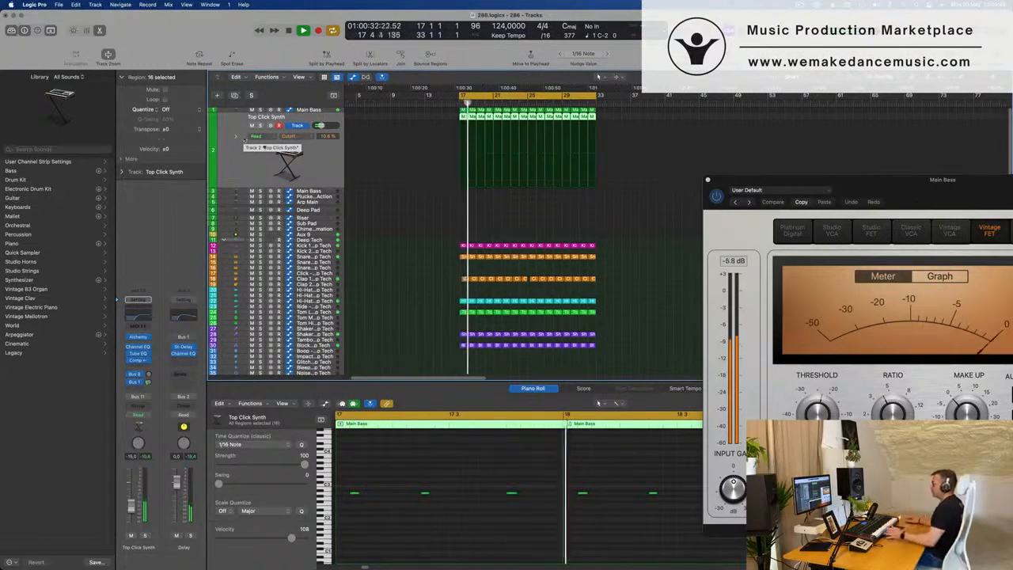
Step: Lower the Crash - Roland TR-909 track's level to -15.4 dB
scroll(428, 261, down, 6)
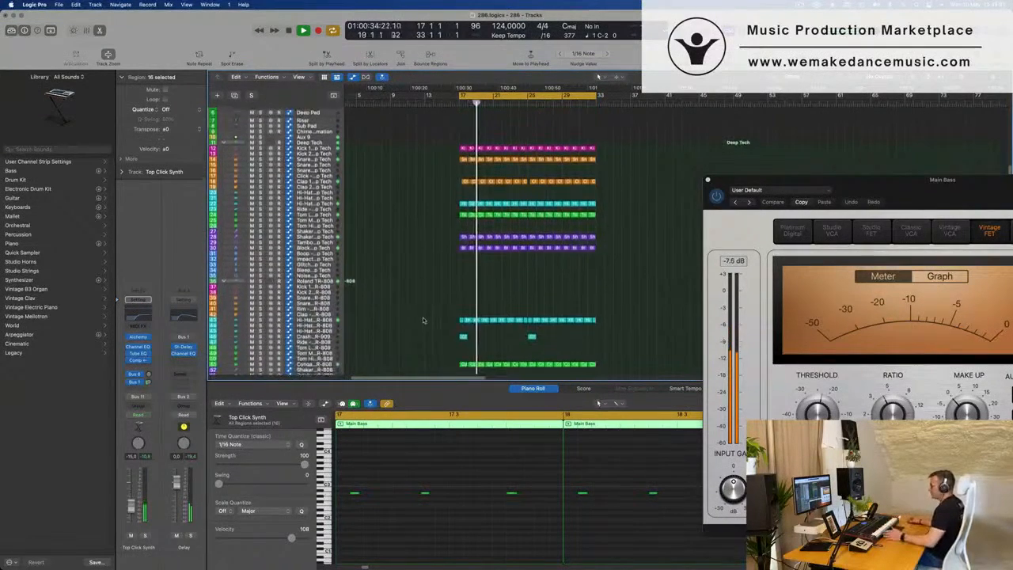
scroll(423, 319, down, 2)
click(288, 285)
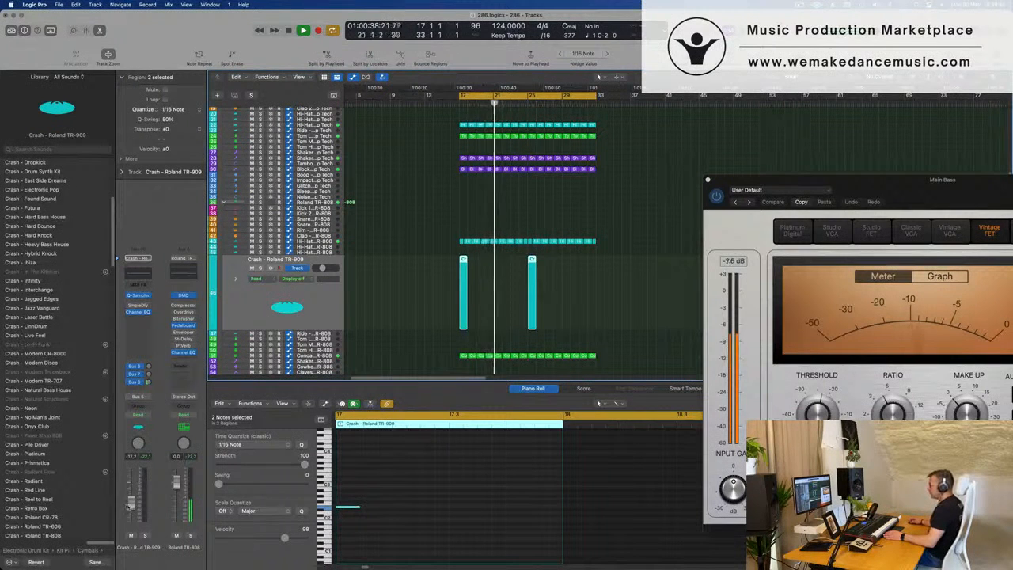
scroll(408, 308, up, 2)
scroll(408, 308, up, 5)
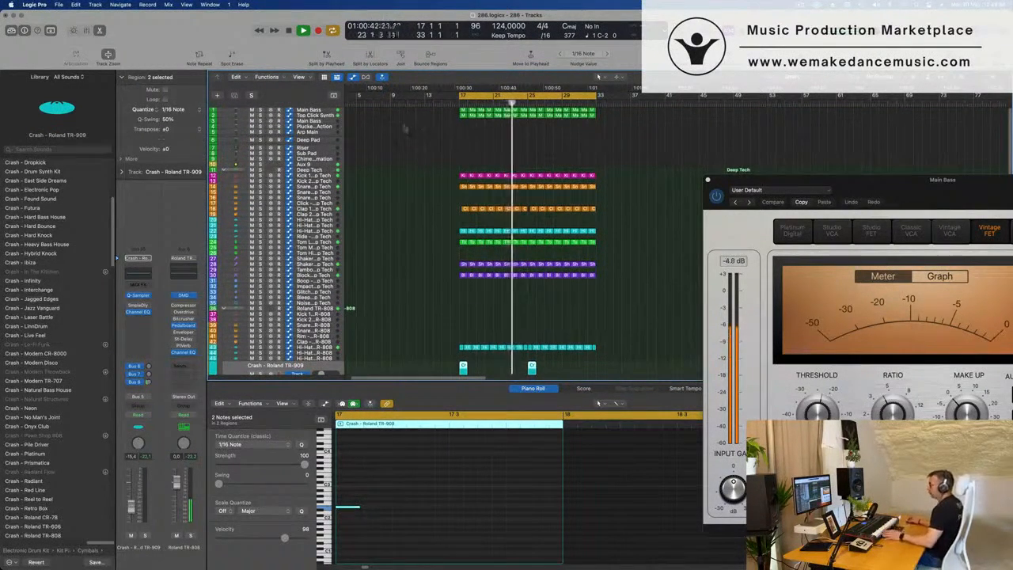
Step: Raise the track 3 Main Bass level to -7.2 dB and record a new bass phrase on it from bar 21
click(279, 121)
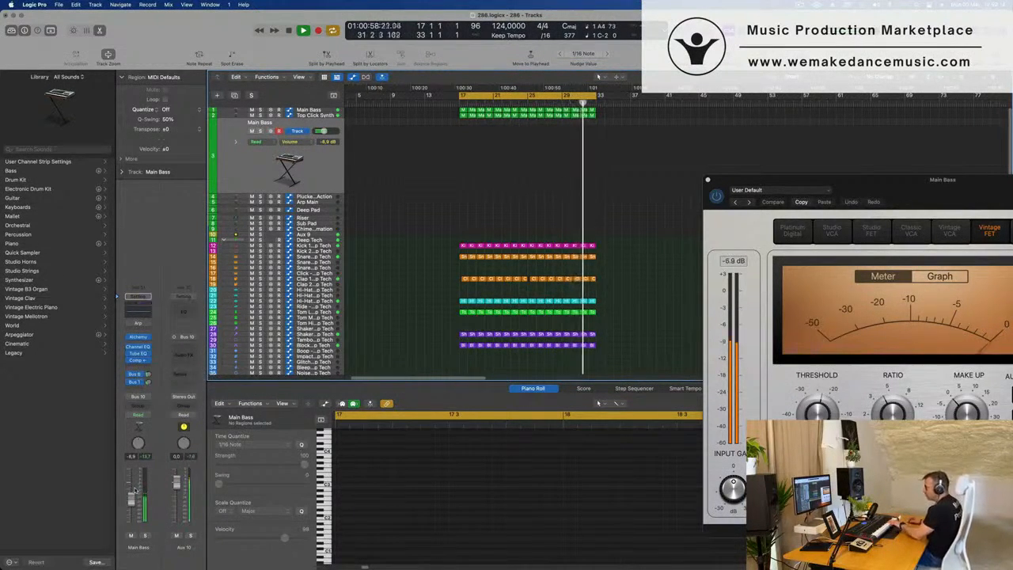
drag(131, 498, 131, 494)
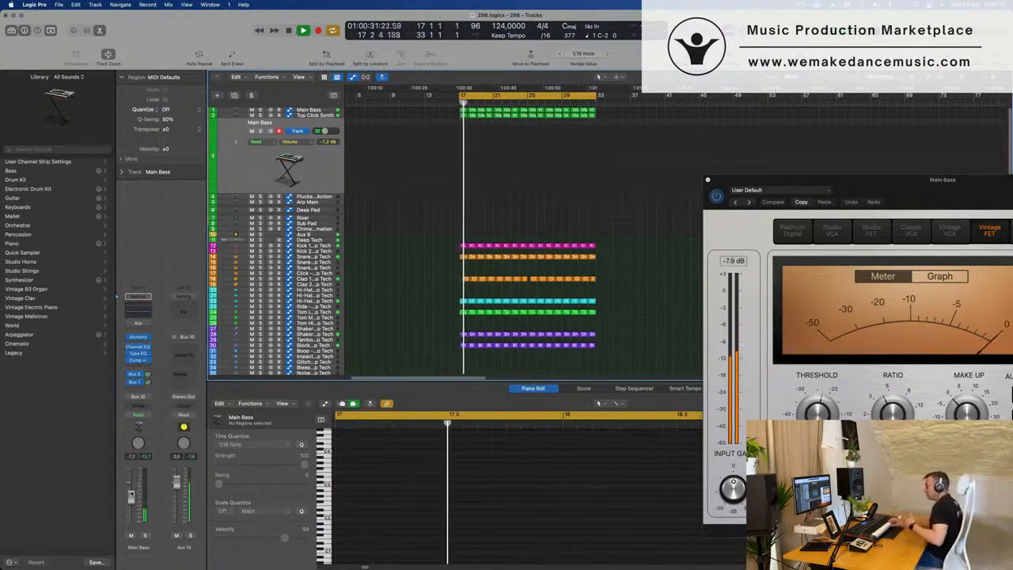
key(r)
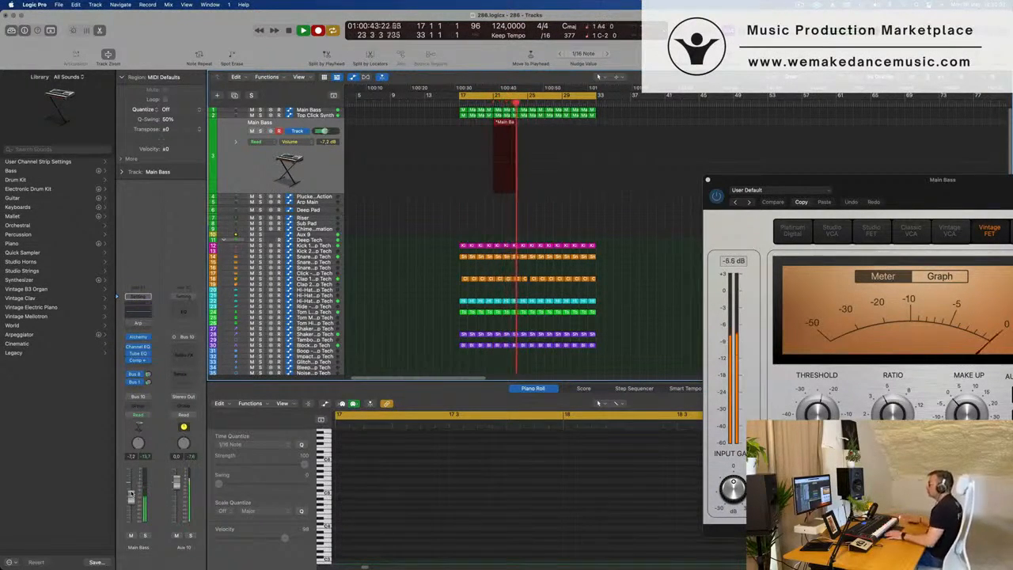
key(space)
Step: Move the recorded Main Bass region on track 3 to bar 17 and select all its notes in the Piano Roll
drag(508, 124, 473, 140)
key(space)
key(e)
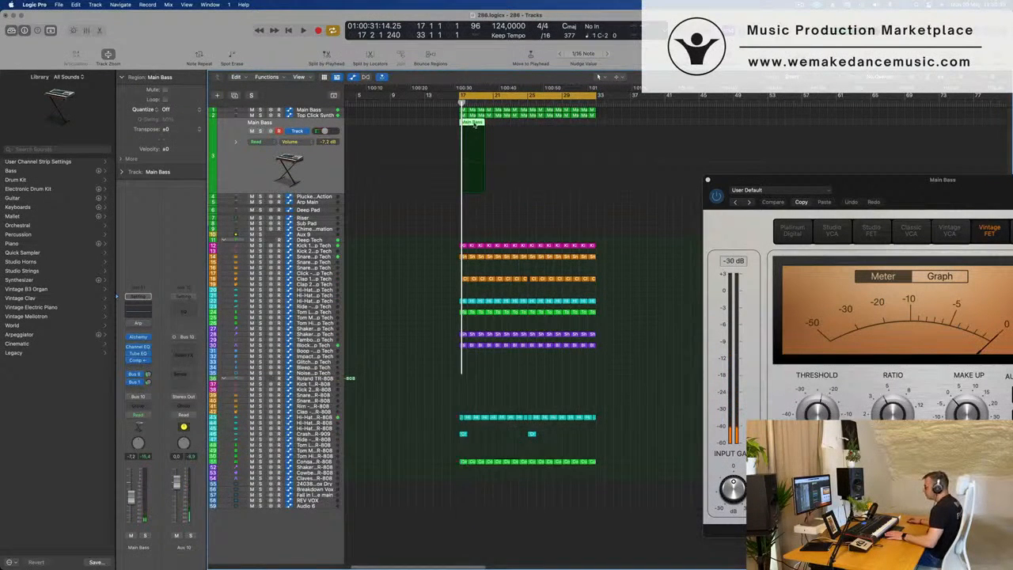
key(e)
key(super+a)
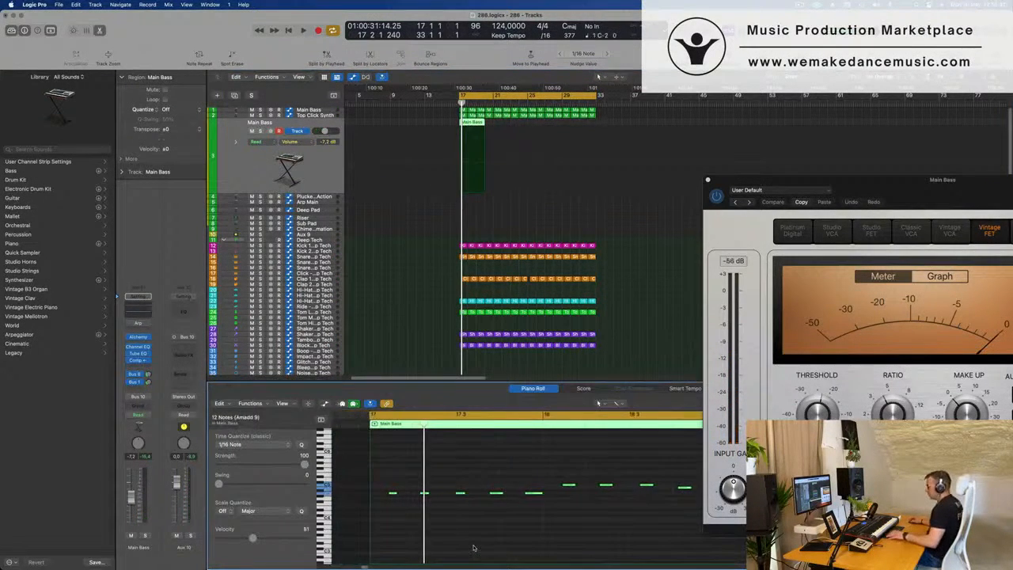
Step: Play back the new Main Bass region from bar 17 several times and examine the timing of its notes
key(space)
scroll(473, 547, down, 5)
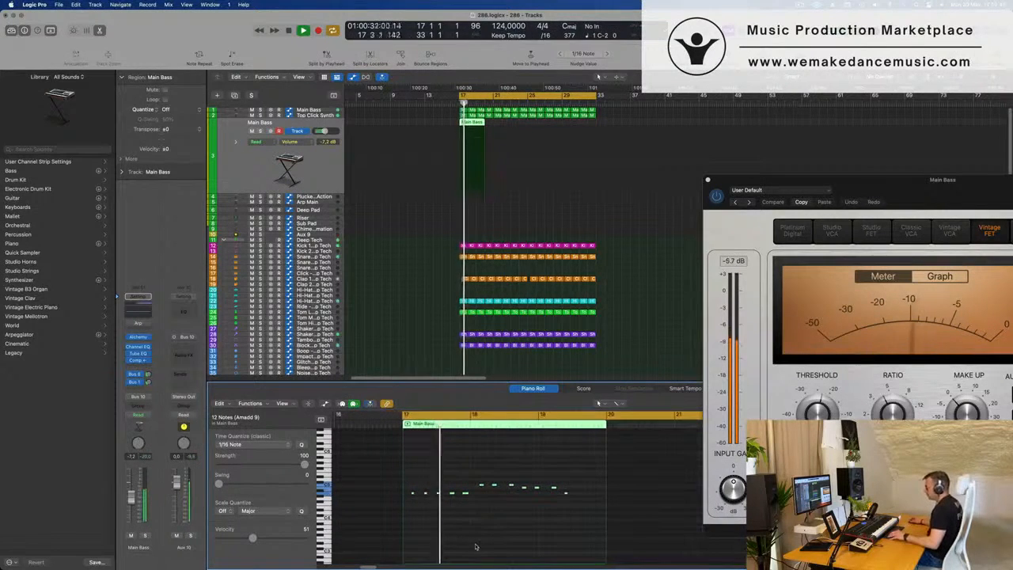
scroll(516, 534, up, 4)
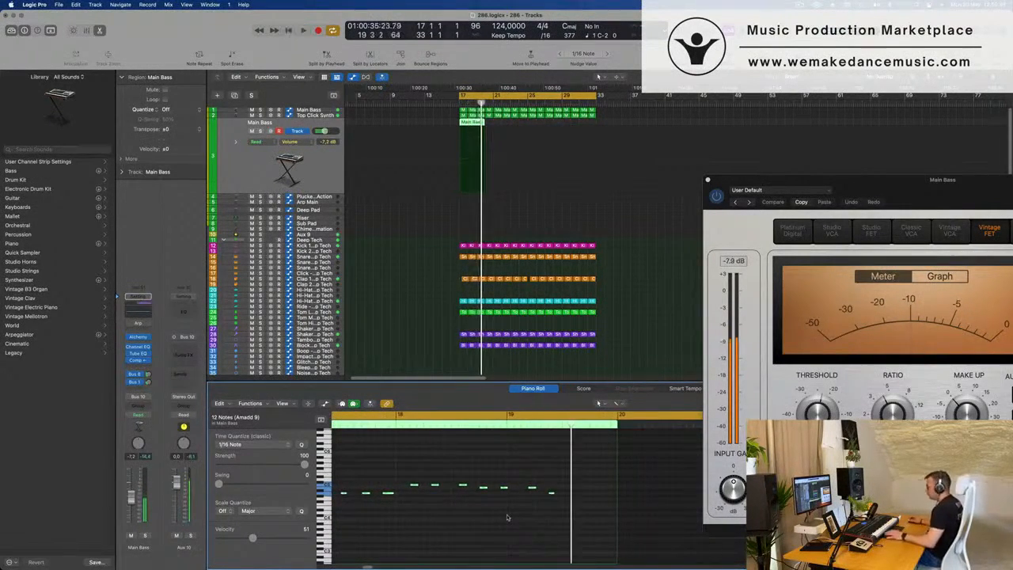
key(space)
key(space)
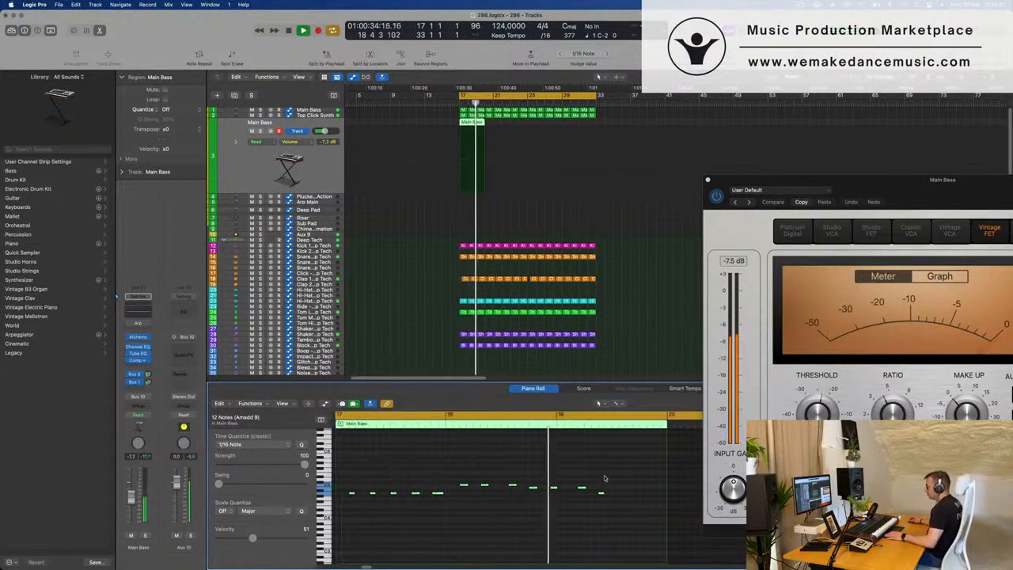
key(space)
key(space)
key(space)
key(space)
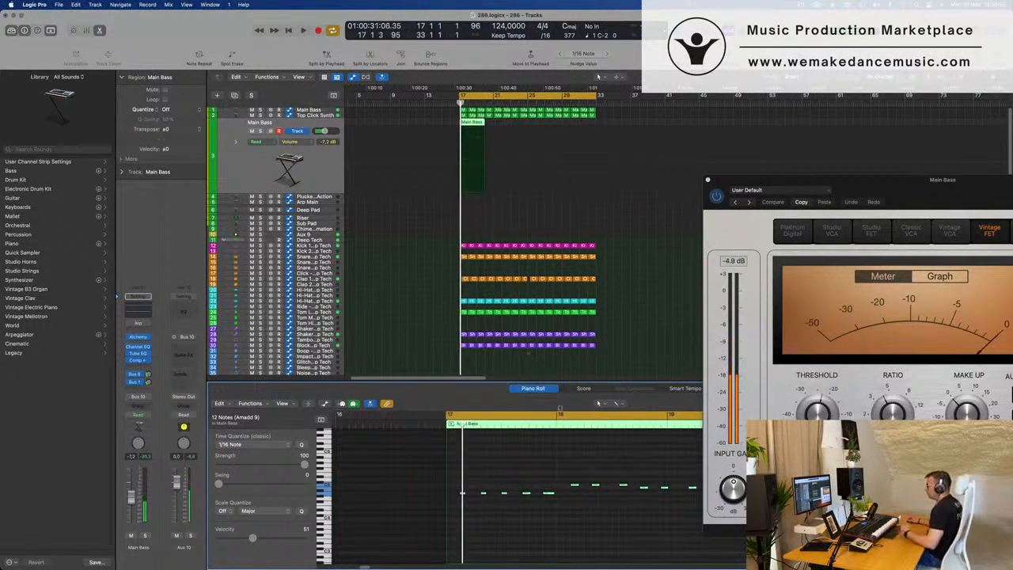
key(space)
key(space)
Step: Raise the track 3 Main Bass level to -4.6 dB, then enable the low cut in its Channel EQ and raise its frequency
click(295, 167)
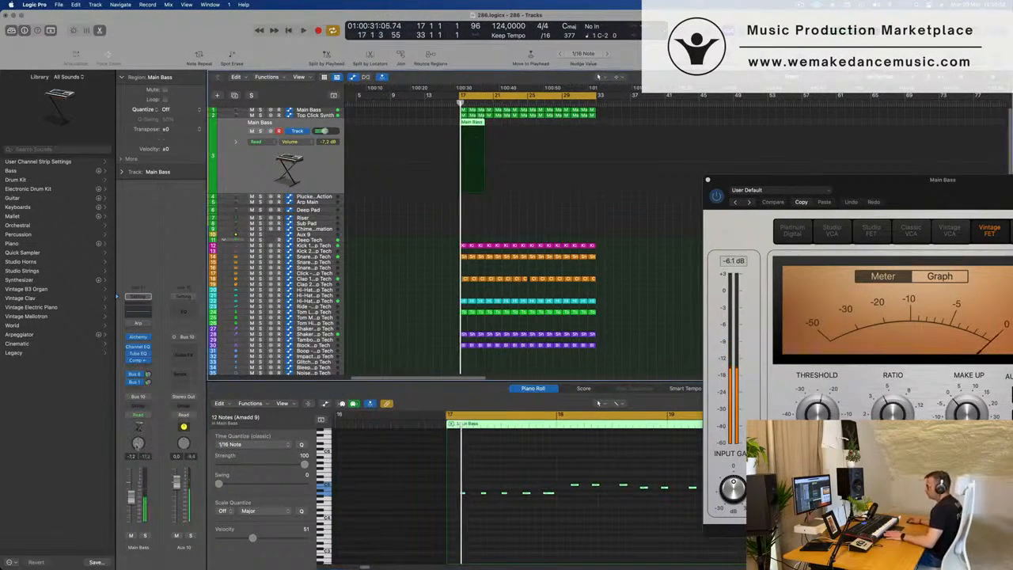
key(space)
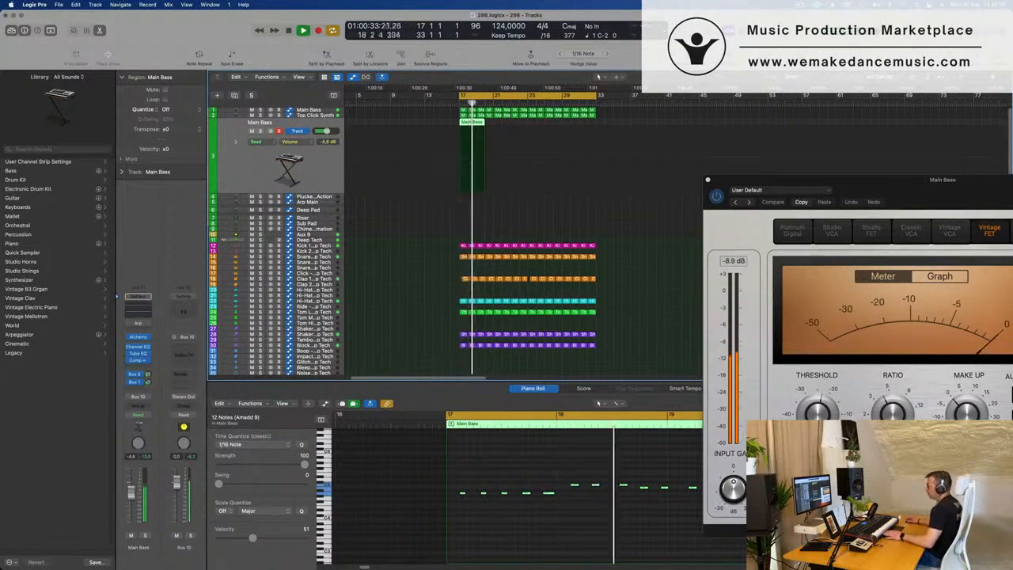
click(137, 346)
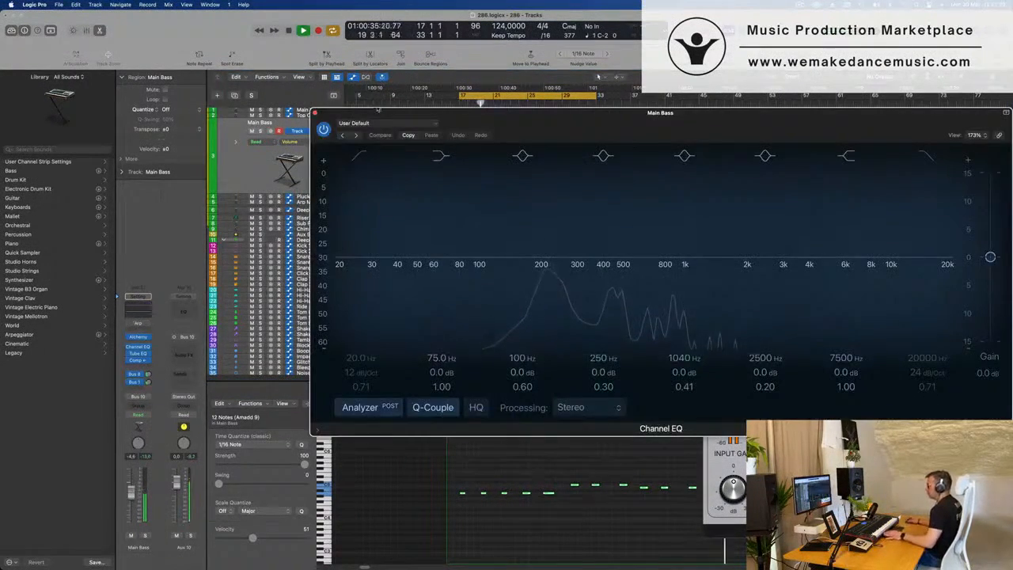
click(360, 156)
drag(360, 226, 538, 212)
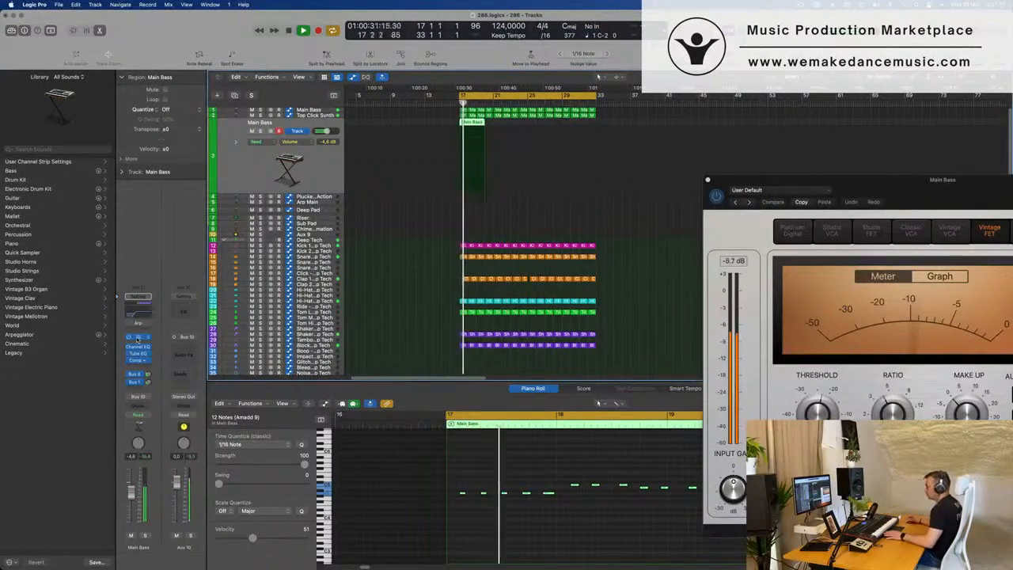
Step: Adjust the Cutoff in track 3 Main Bass's Alchemy and lower the track's level to about -12.8 dB
click(138, 338)
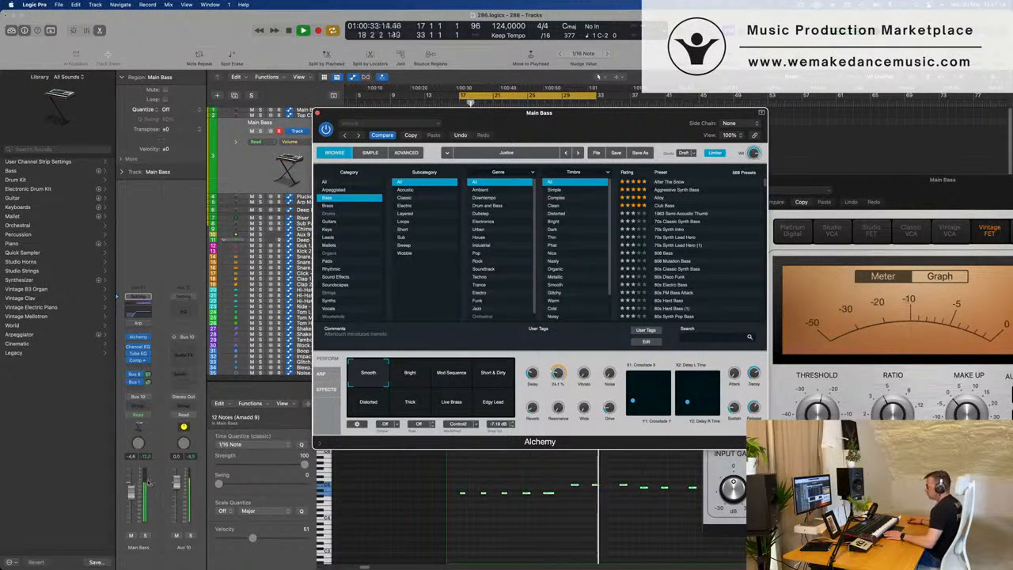
drag(131, 492, 131, 505)
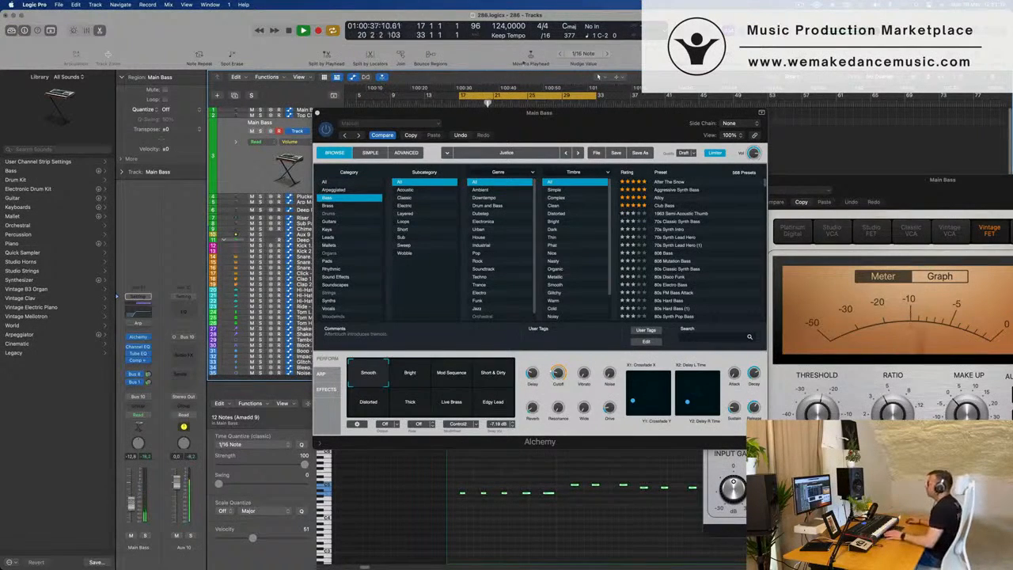
drag(617, 115, 529, 222)
key(space)
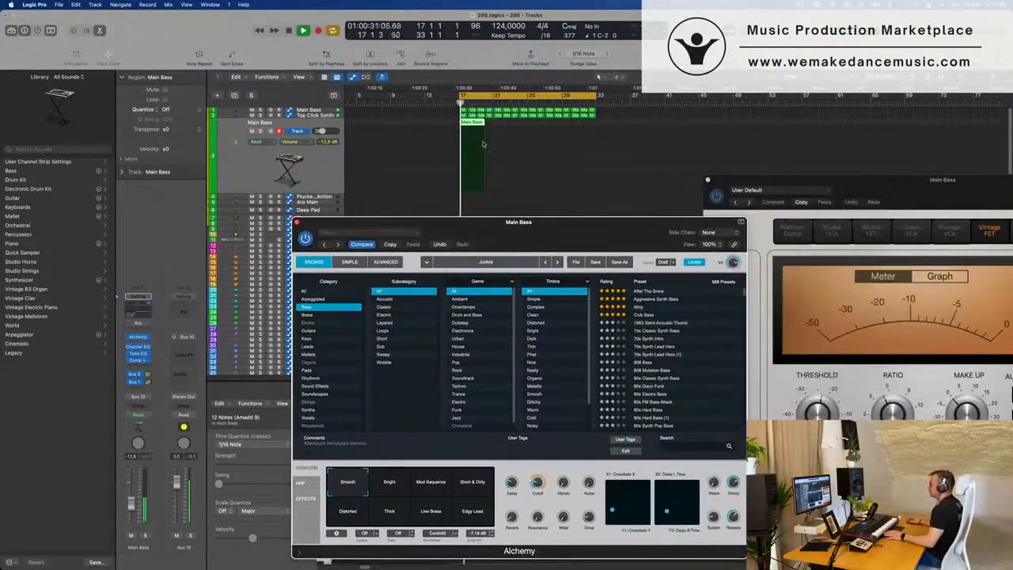
Step: Duplicate the track 3 Main Bass region so that copies start at bars 21, 25 and 29
click(495, 125)
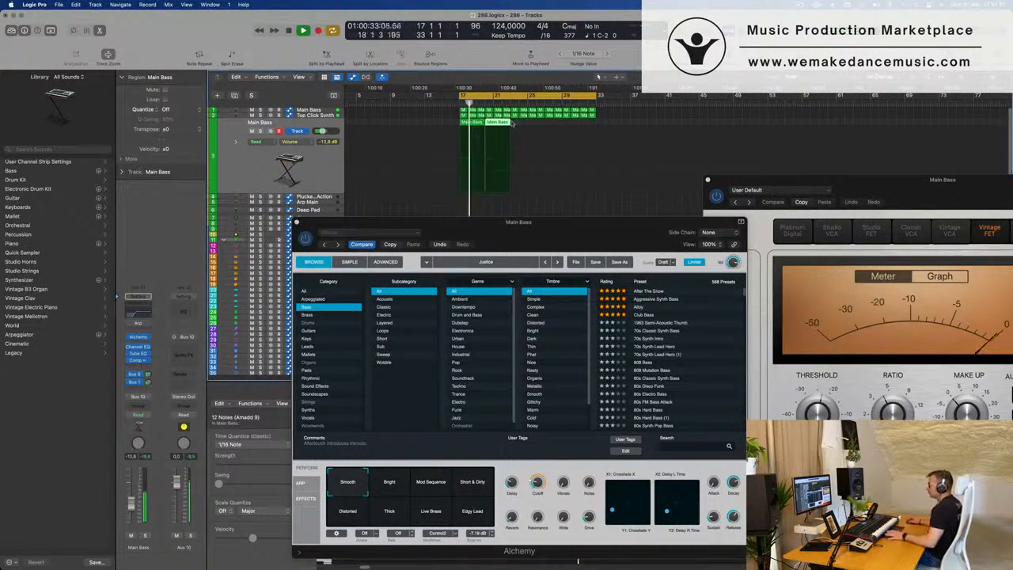
drag(498, 125, 498, 125)
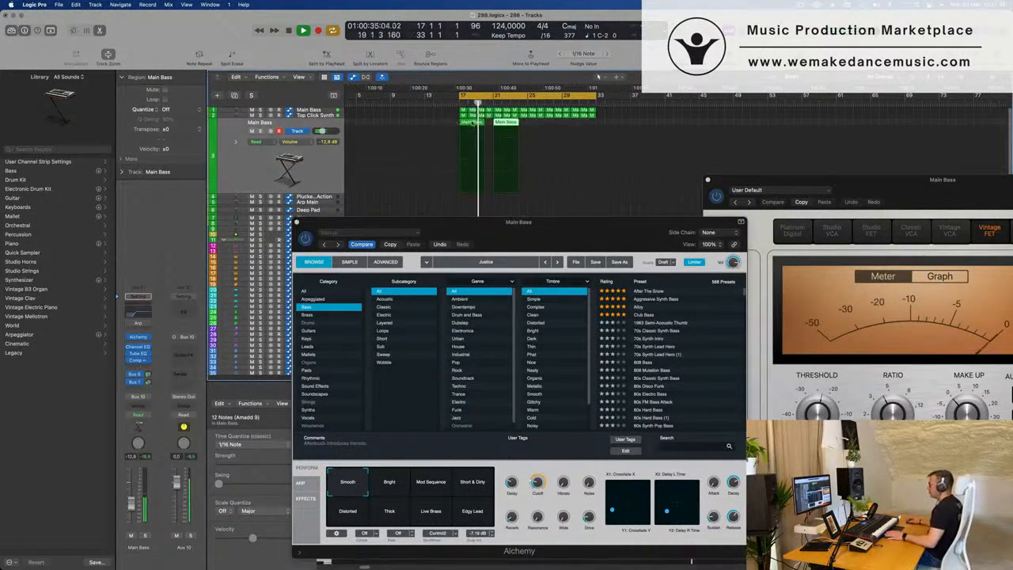
key(super+r)
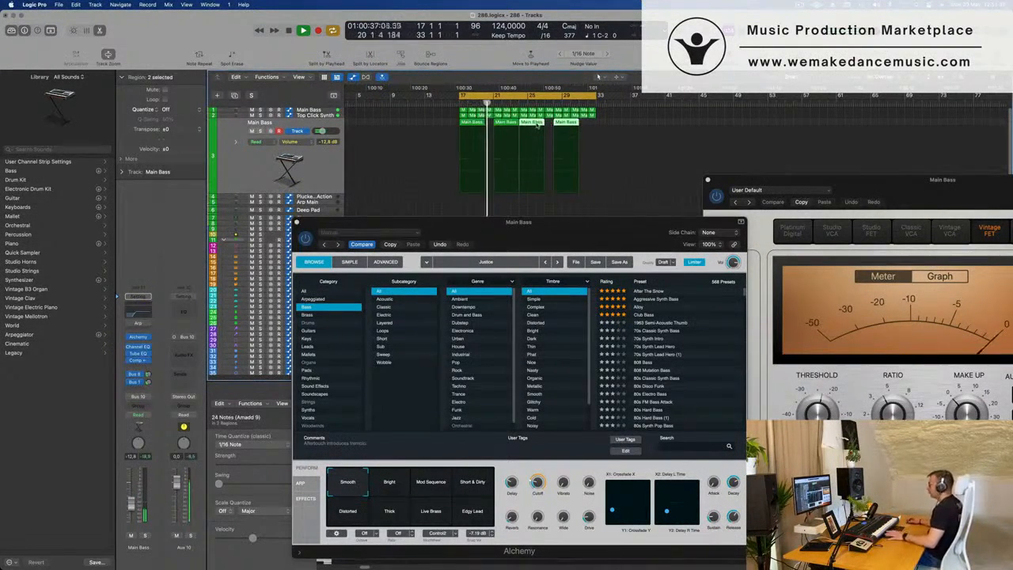
drag(539, 125, 532, 128)
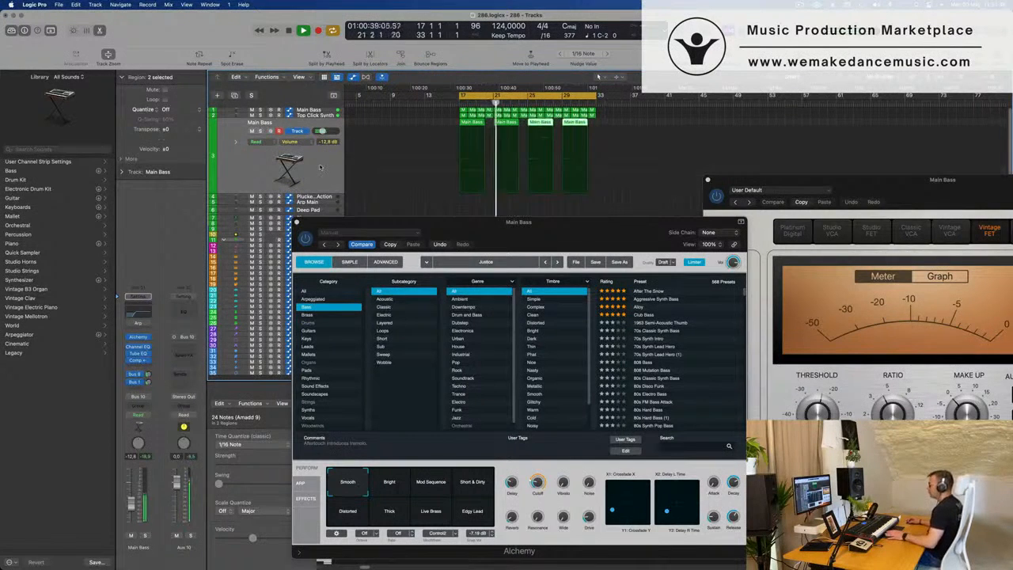
Step: Adjust the Bus 1 send on the track 3 Main Bass and close its Alchemy window
click(147, 382)
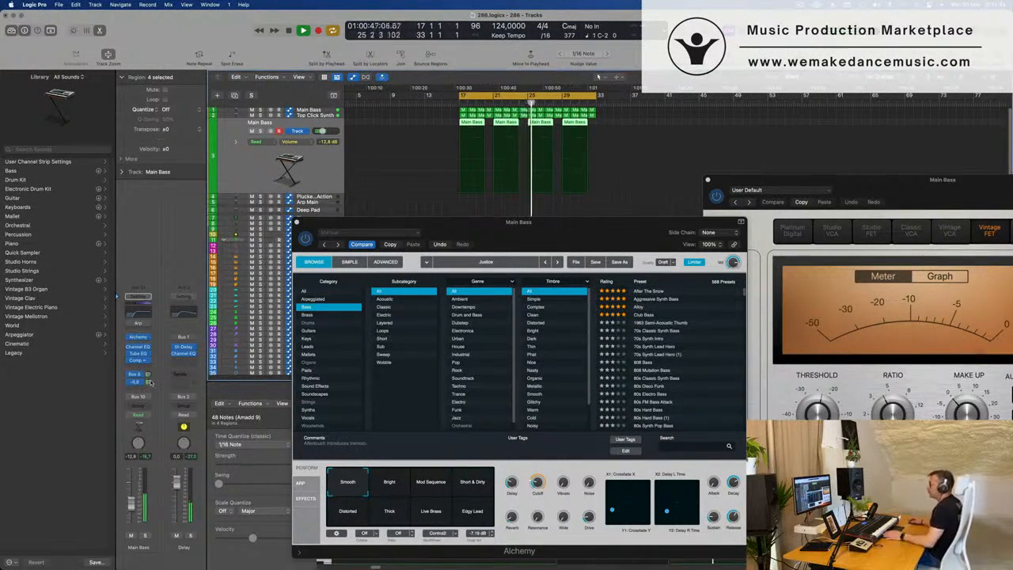
mouse_move(556, 230)
mouse_down()
mouse_move(535, 236)
mouse_move(551, 228)
mouse_up()
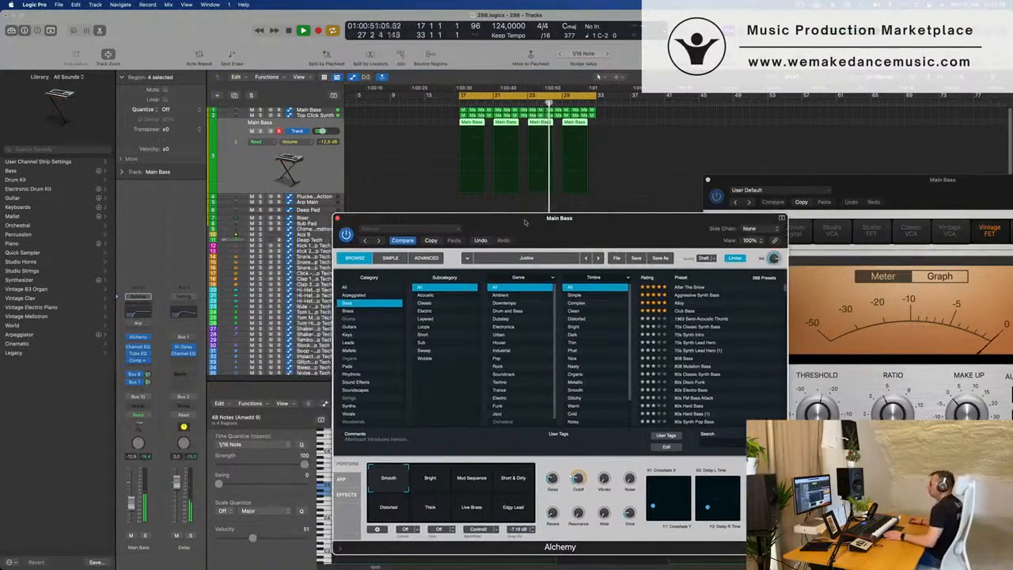
click(337, 218)
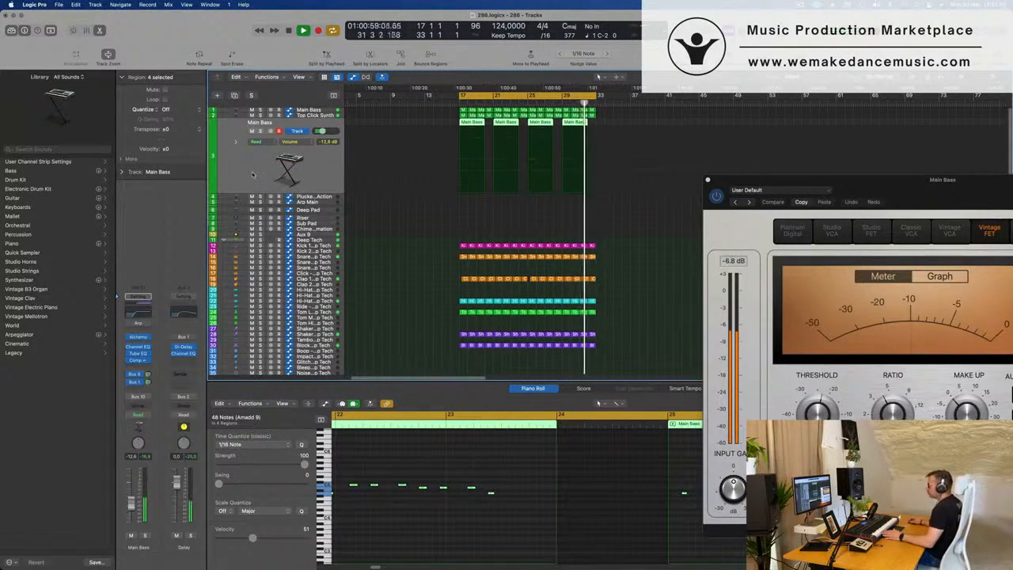
Step: Load the Aqua Mallet preset from the Keys category in Plucked Mid Action's Alchemy and set the track's level to -5.4 dB
click(327, 196)
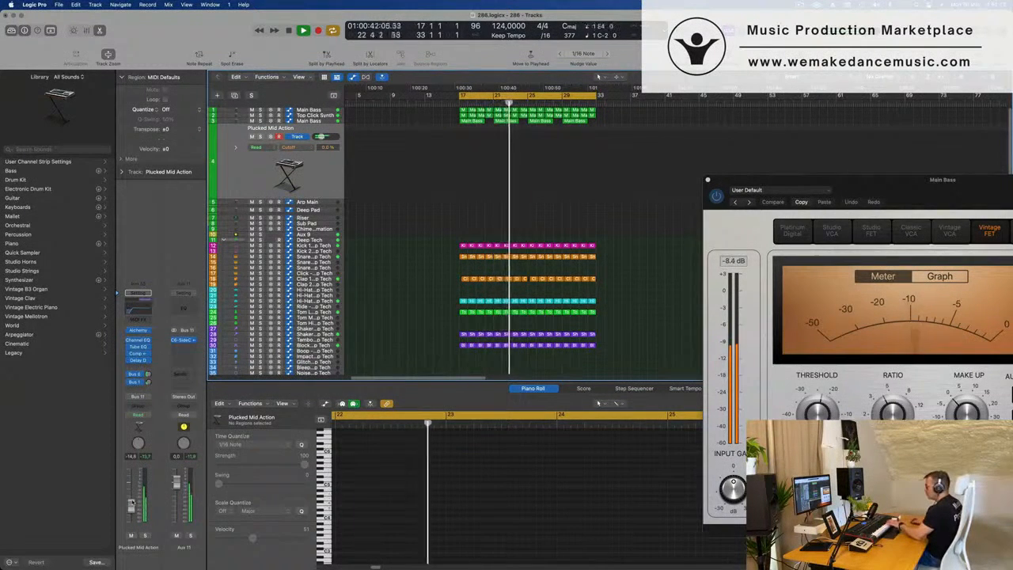
click(137, 330)
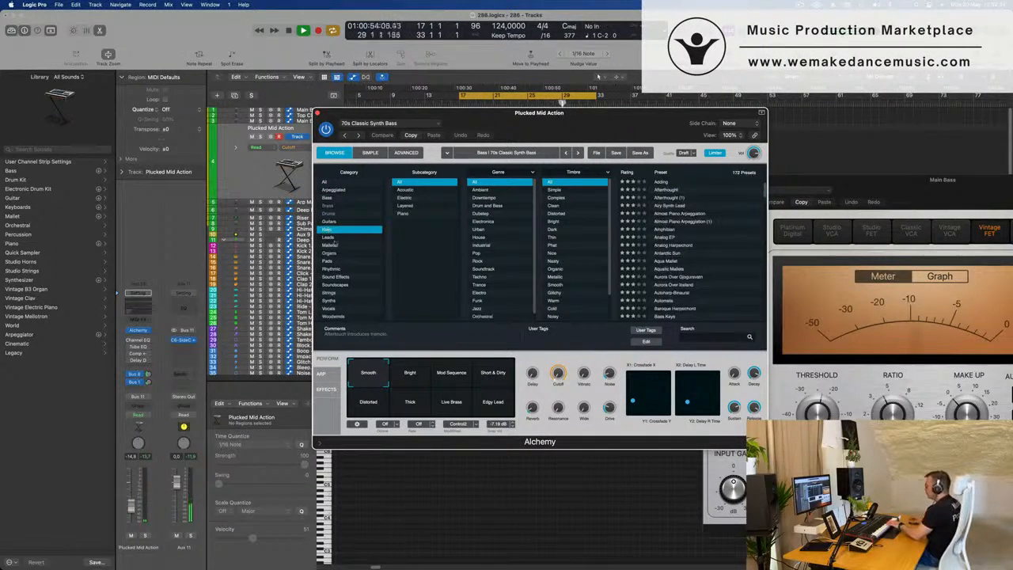
click(665, 261)
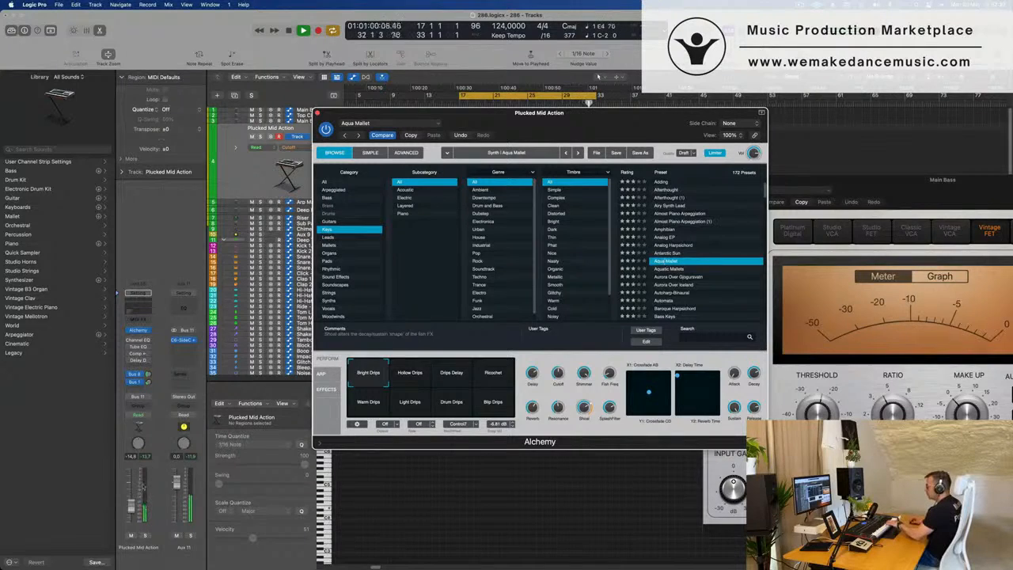
drag(132, 494, 133, 495)
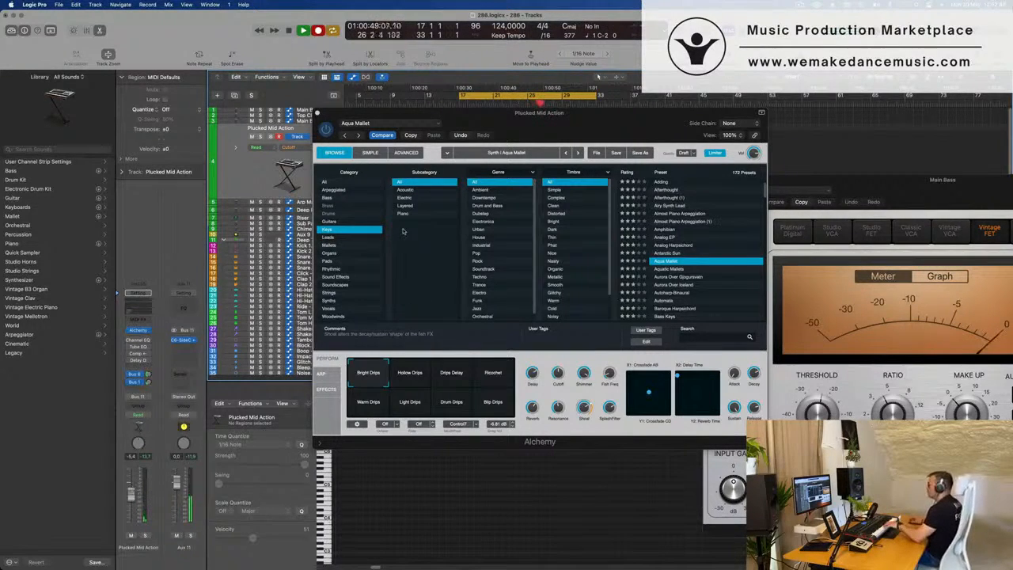
Step: Finish recording a phrase on Plucked Mid Action, move the region to bar 18 and play it back
drag(604, 110, 577, 123)
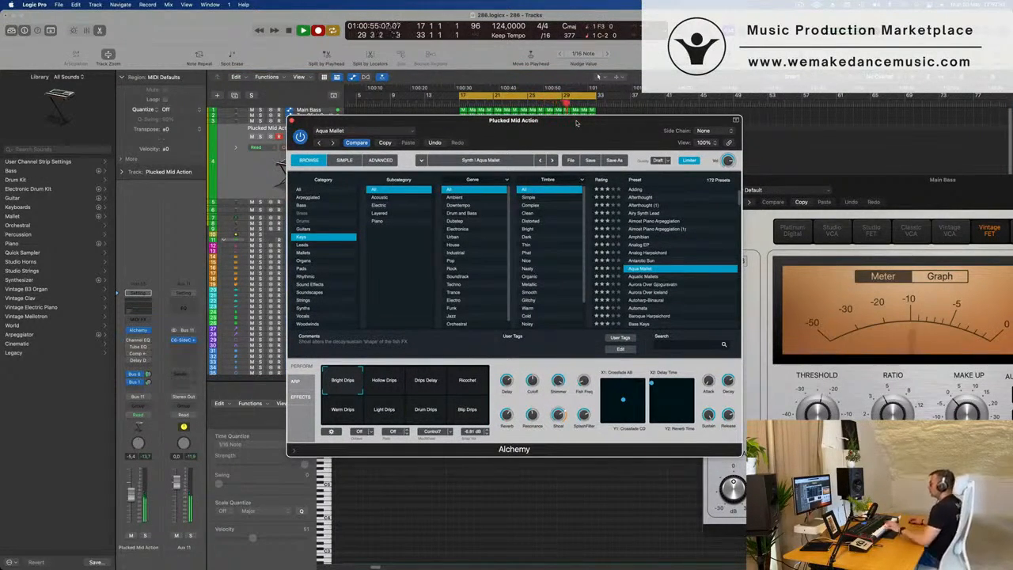
drag(576, 122, 1012, 200)
key(space)
drag(558, 131, 482, 133)
key(space)
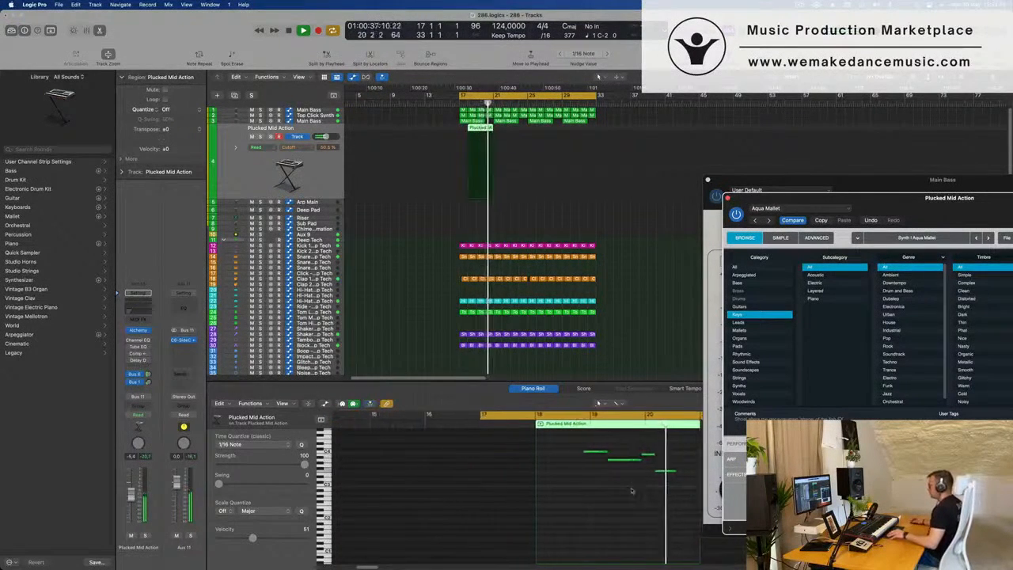
Step: Delete the first two notes of the Plucked Mid Action region and nudge the remaining two to about bar 20
mouse_move(572, 444)
mouse_down()
mouse_move(678, 482)
mouse_move(644, 457)
mouse_up()
key(Delete)
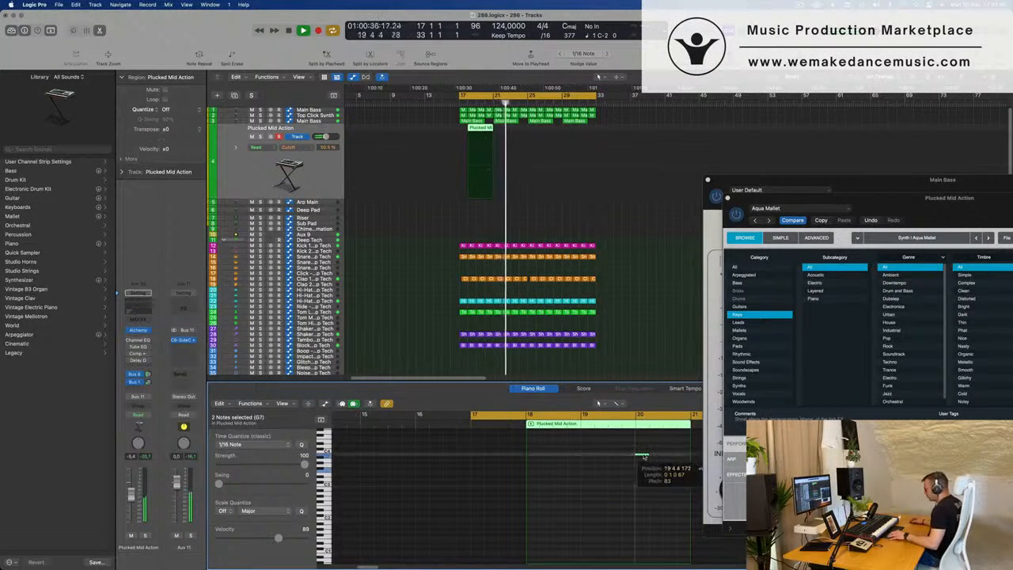
key(space)
key(space)
Step: Play back the Plucked Mid Action region and examine where its remaining notes fall against the grid
scroll(628, 503, up, 2)
scroll(629, 503, up, 2)
scroll(628, 503, down, 1)
scroll(629, 504, left, 1)
scroll(631, 505, right, 3)
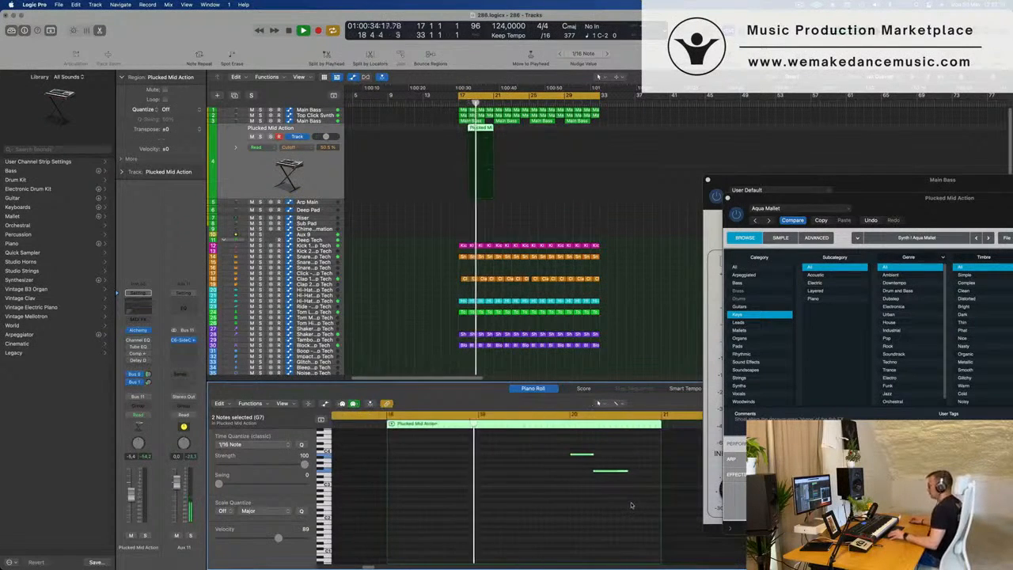
scroll(631, 504, right, 2)
scroll(571, 528, up, 2)
scroll(572, 526, down, 1)
scroll(596, 518, left, 1)
key(space)
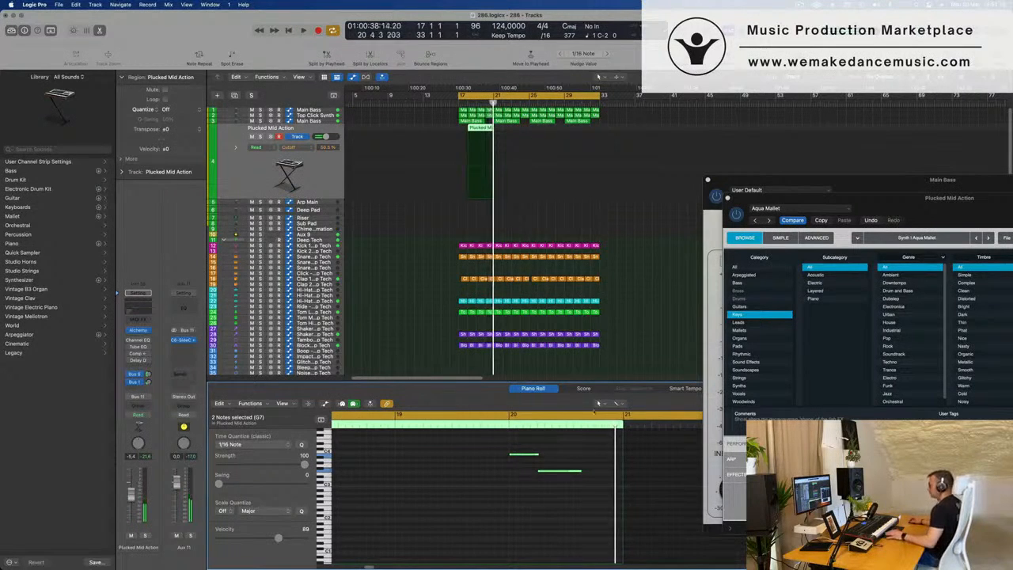
Step: Delete the region on the Plucked Mid Action track, start playback and bring the track's Alchemy window fully into view
key(Delete)
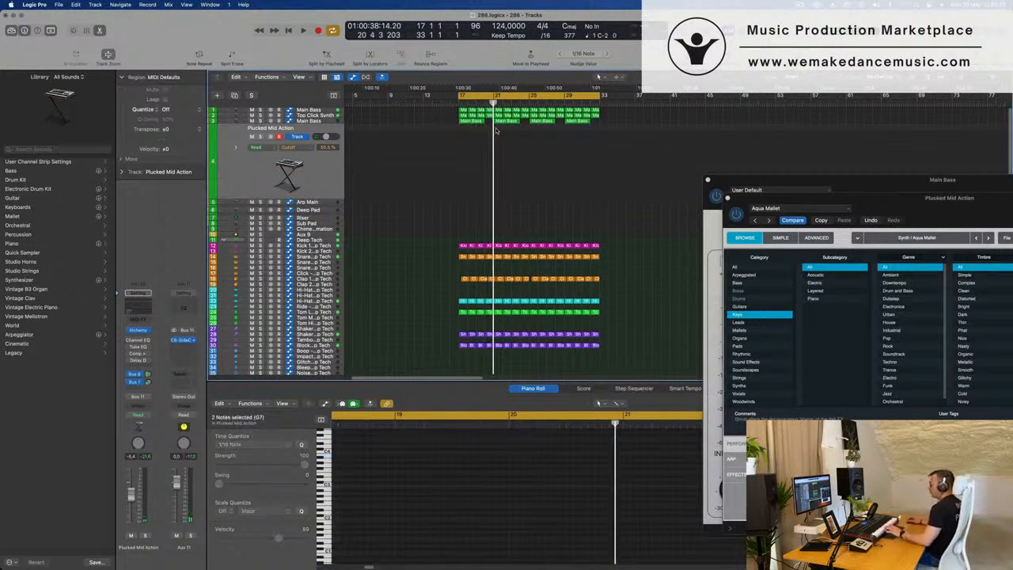
key(space)
drag(864, 183, 580, 167)
Step: Audition Aqua Mallet's Drips Delay, Ricochet, Blip Drips and Warm Drips variations with the Plucked Mid Action level at -1.1 dB
click(558, 428)
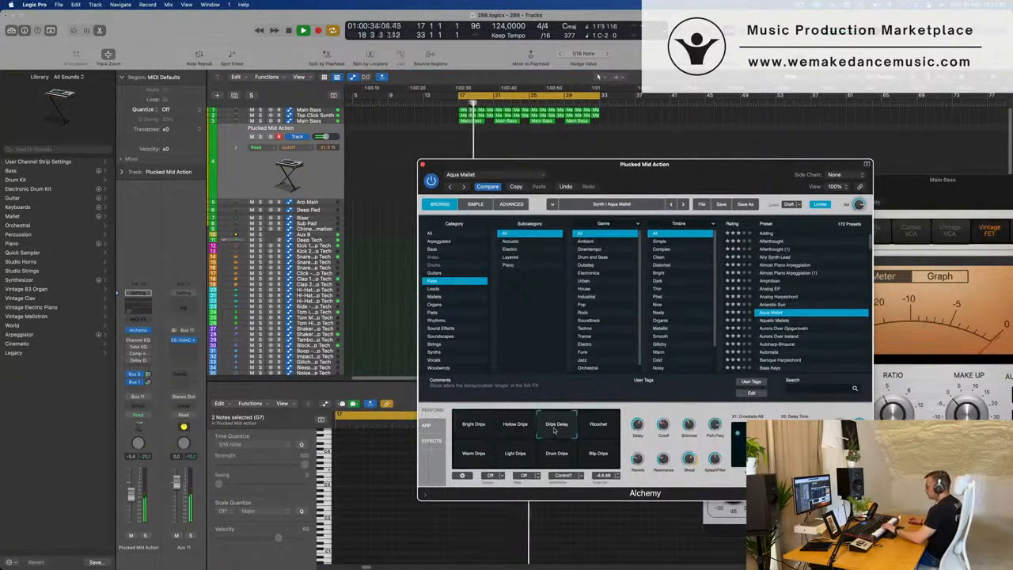
drag(133, 494, 134, 485)
click(599, 426)
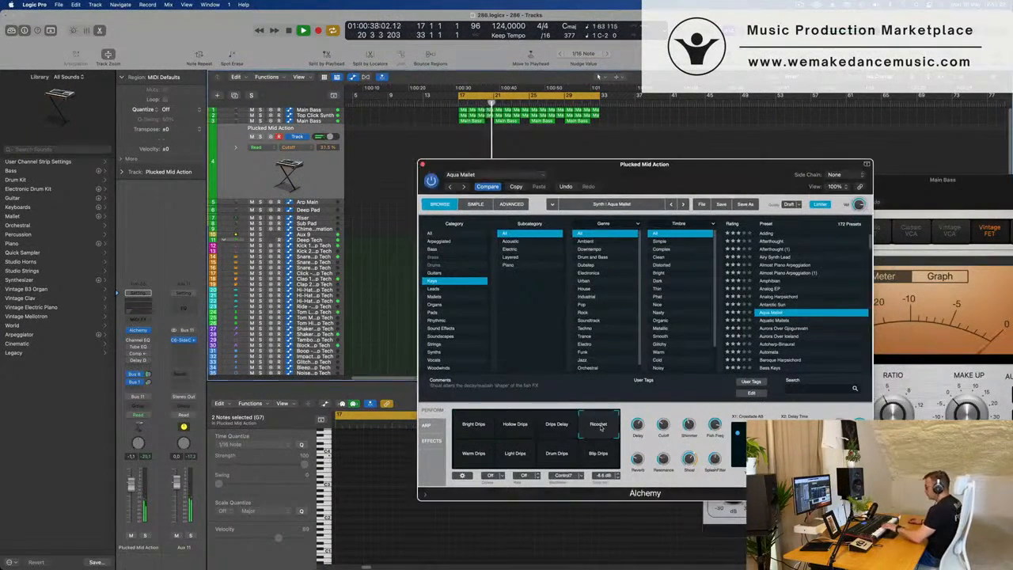
click(597, 457)
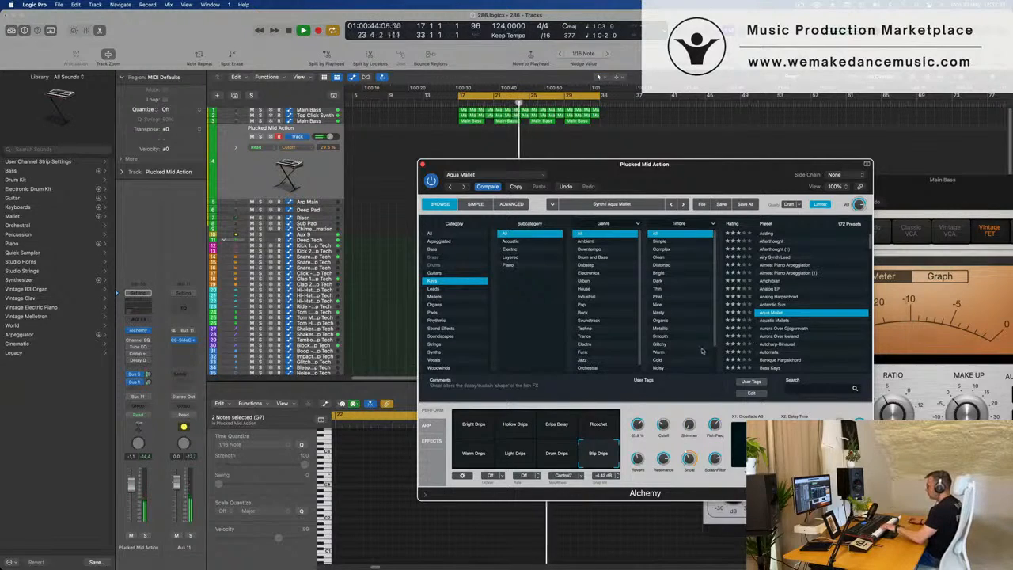
click(473, 455)
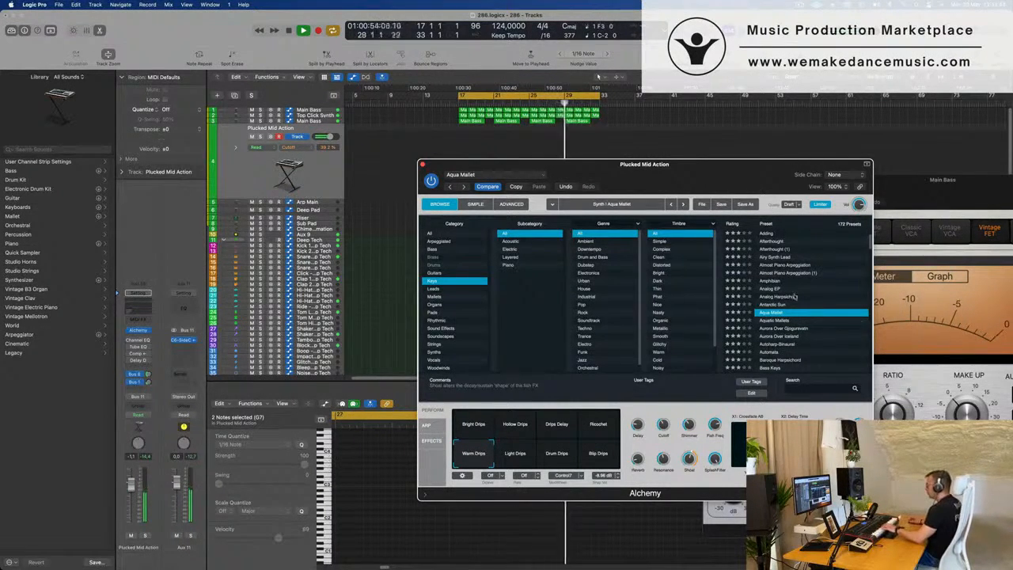
Step: Load the Bass Keys preset with its Lush Organ variation in Alchemy and set the Plucked Mid Action level to -5.2 dB
scroll(816, 306, down, 3)
click(773, 309)
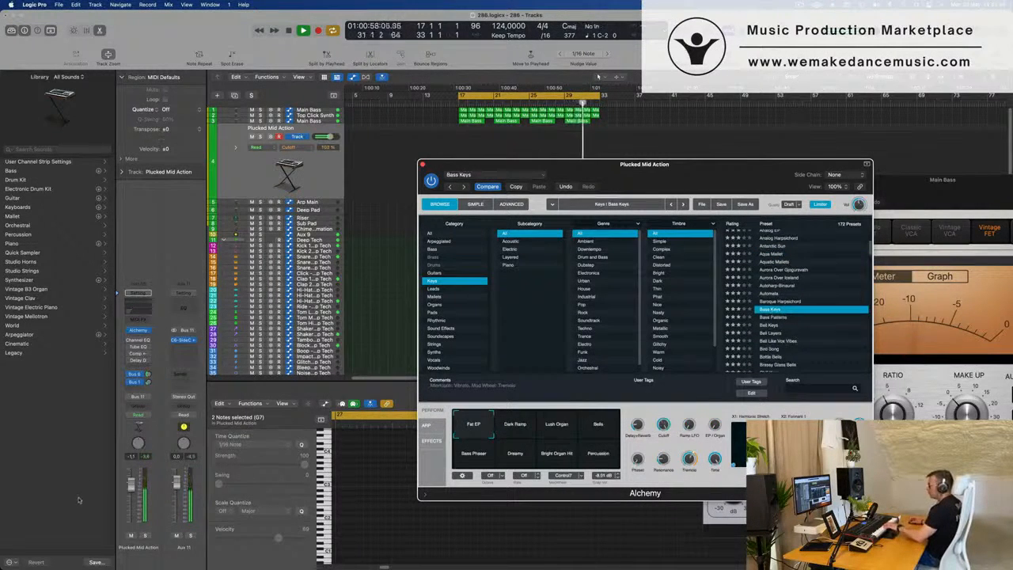
click(598, 77)
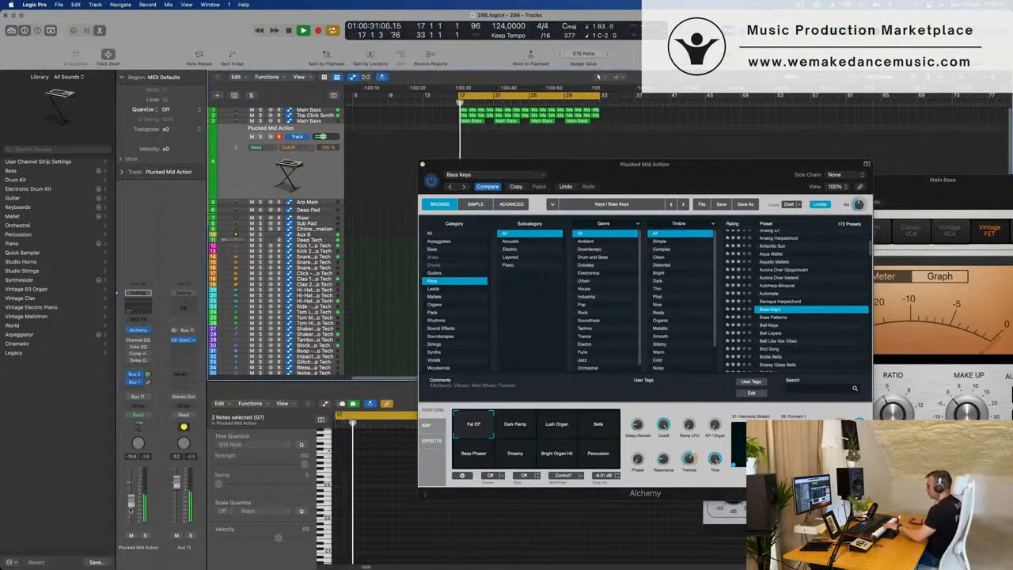
click(556, 427)
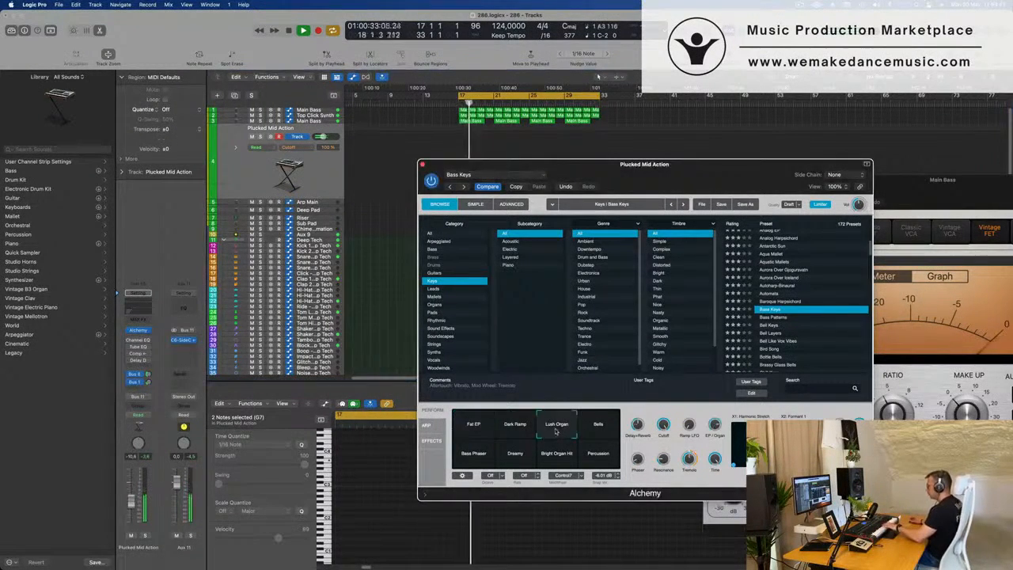
click(598, 77)
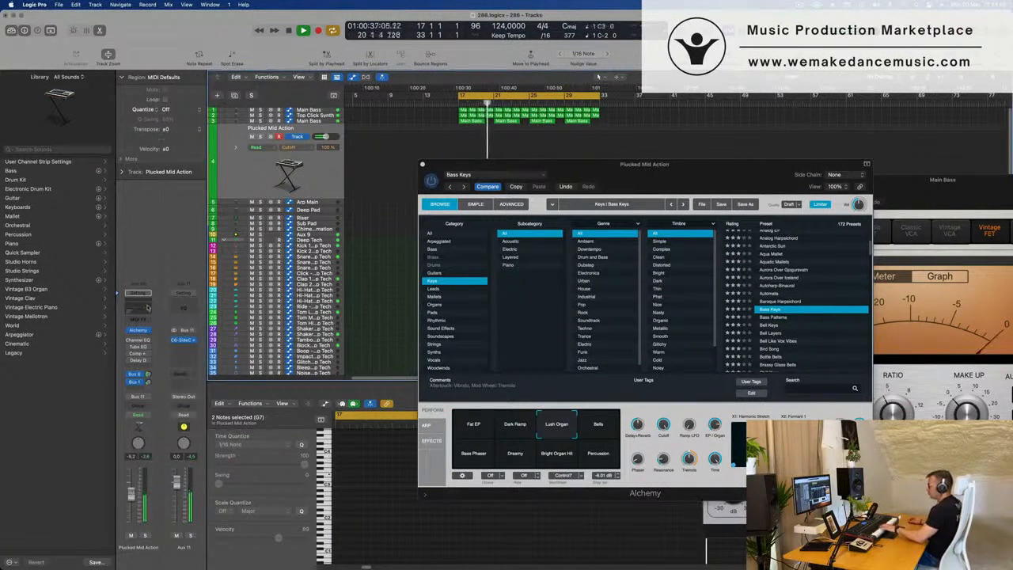
Step: Switch on Plucked Mid Action's Channel EQ with its 122 Hz low cut disabled, and close the EQ window
click(136, 308)
click(359, 160)
click(359, 161)
drag(315, 116, 255, 154)
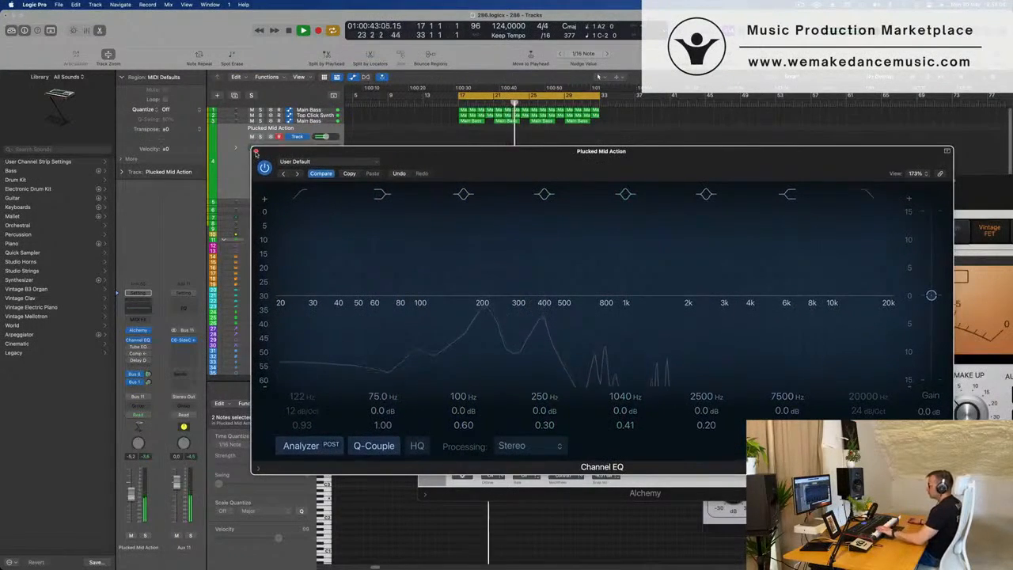
click(255, 152)
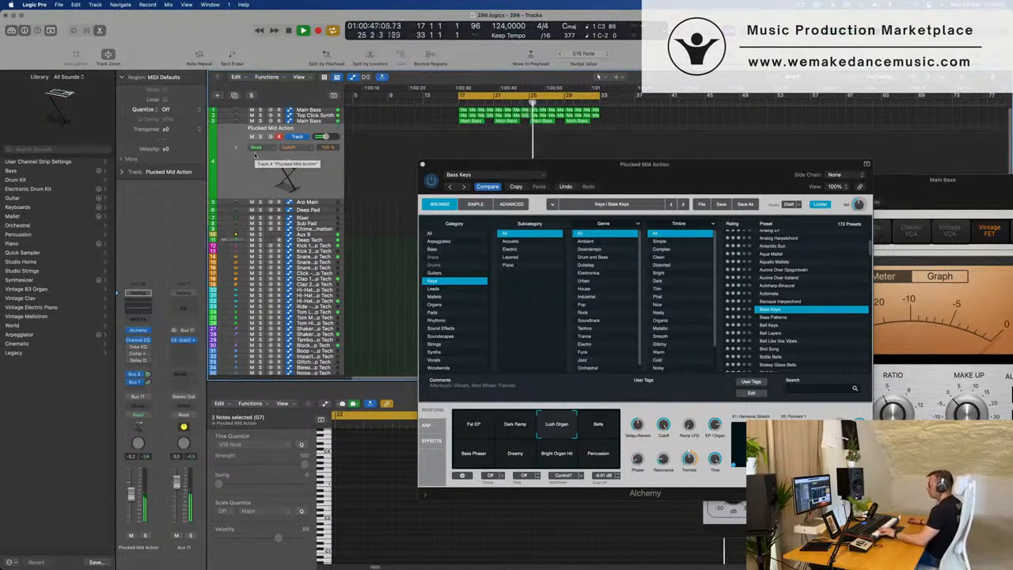
Step: Compare the Bells and Lush Organ variations of Bass Keys and select Bright Organ Hit
click(598, 425)
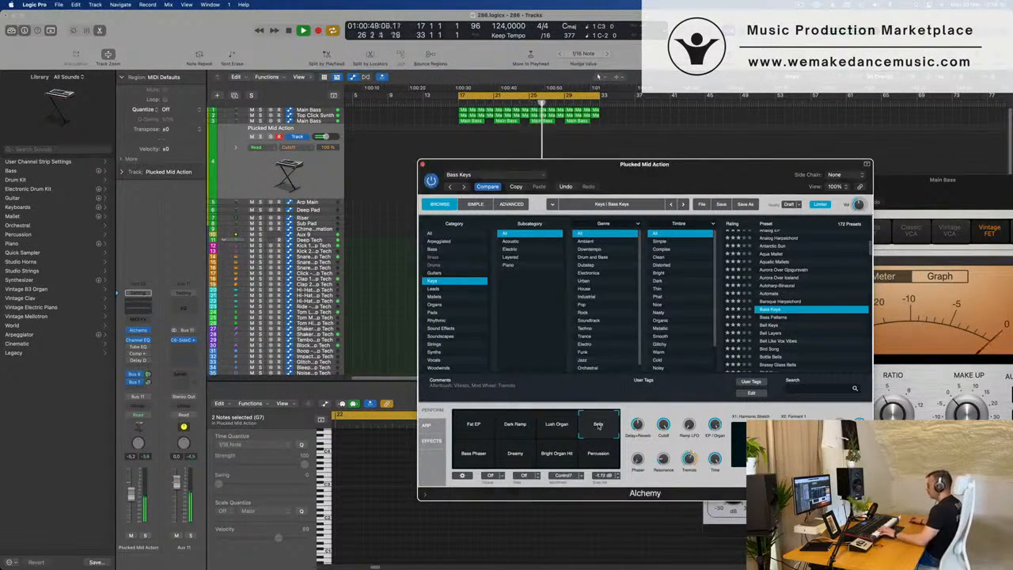
click(554, 430)
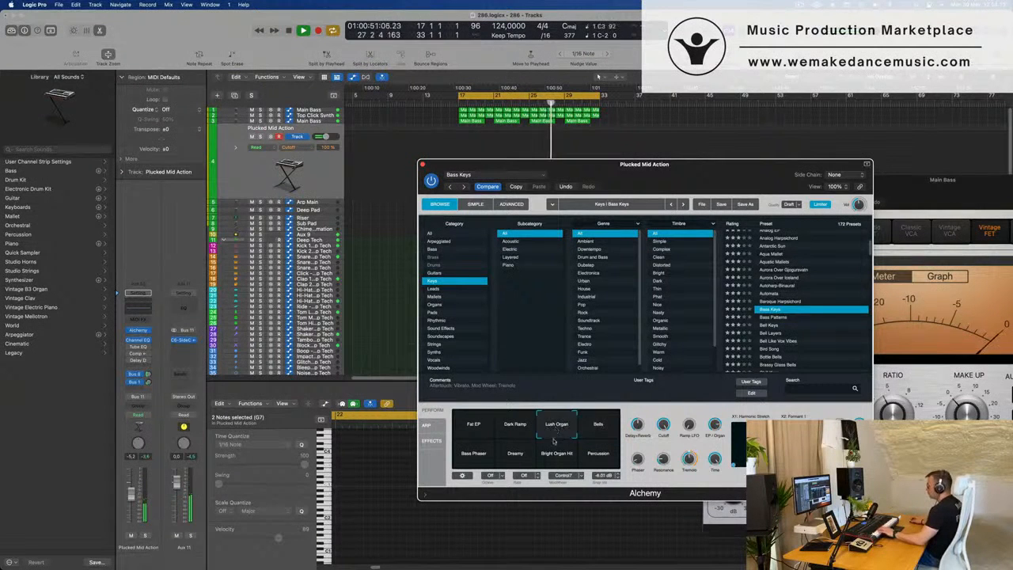
click(559, 455)
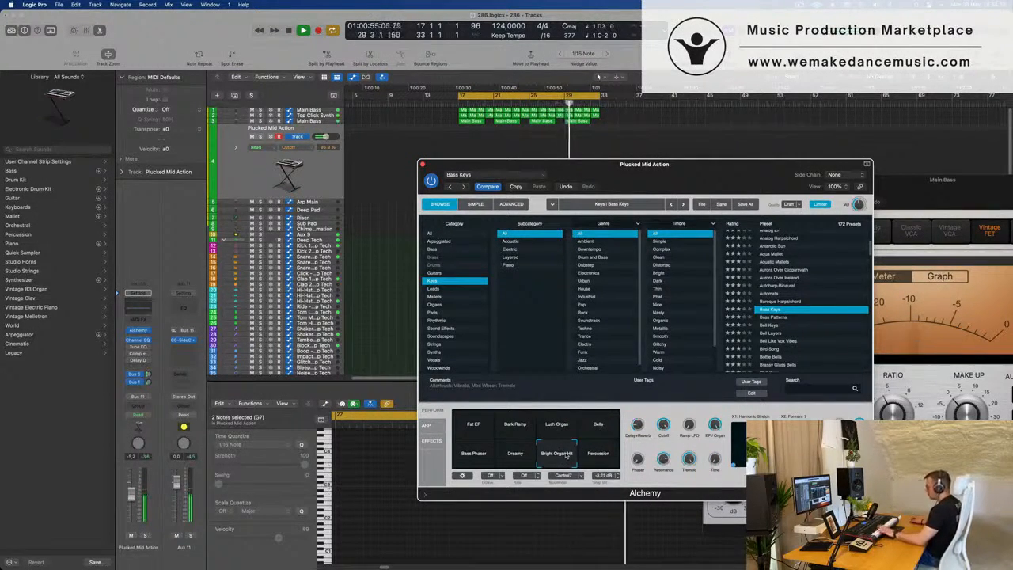
Step: Copy the first Main Bass region from track 3 to the Plucked Mid Action track at bar 20 and open it in the Piano Roll
drag(685, 171, 775, 263)
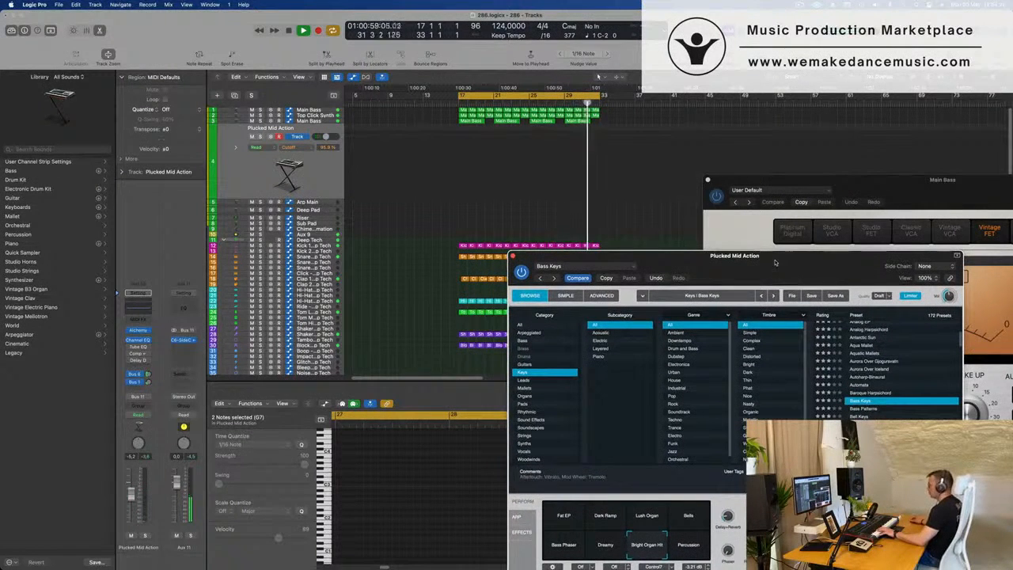
click(472, 121)
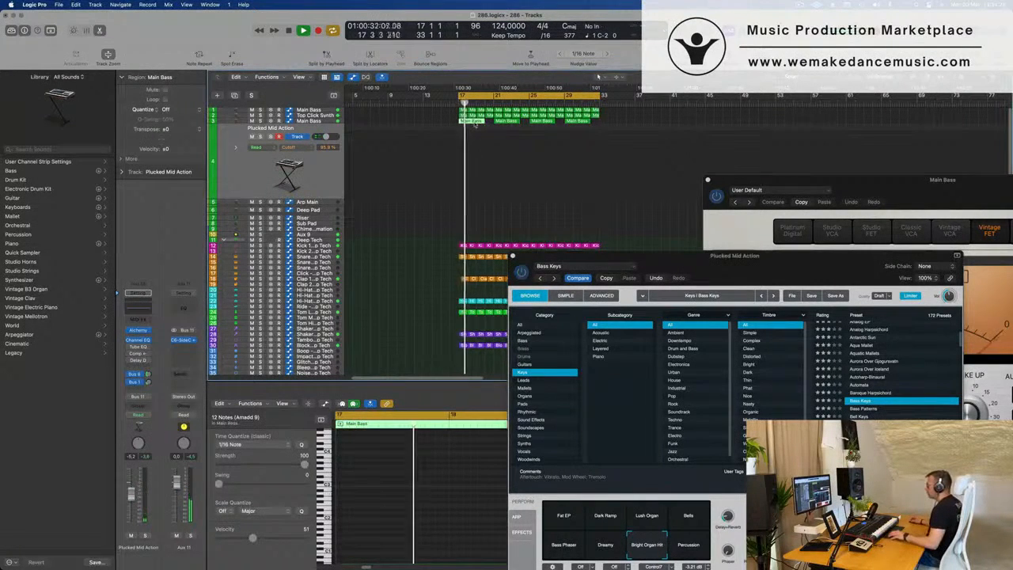
drag(475, 125, 500, 132)
key(p)
click(677, 251)
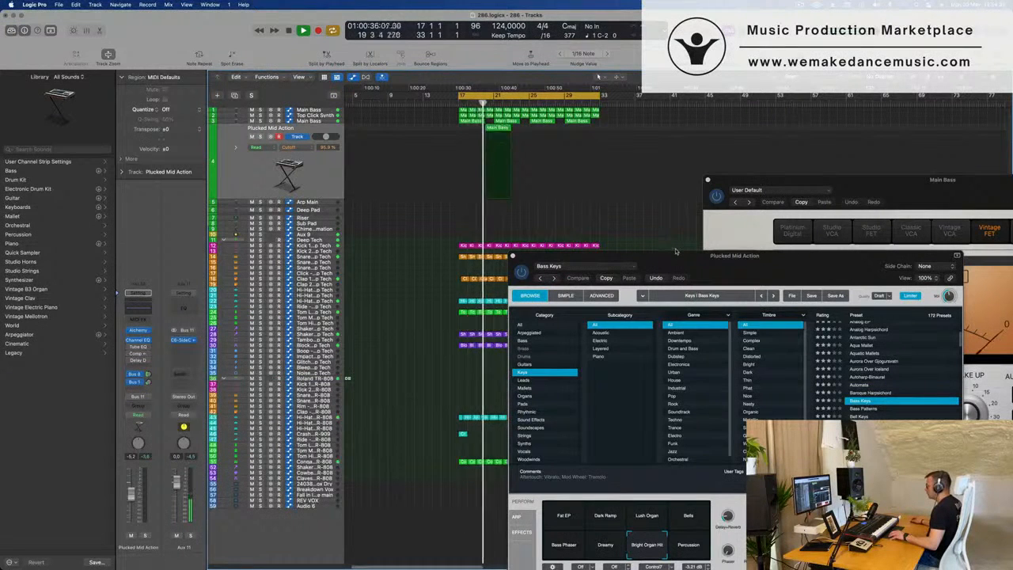
double_click(499, 128)
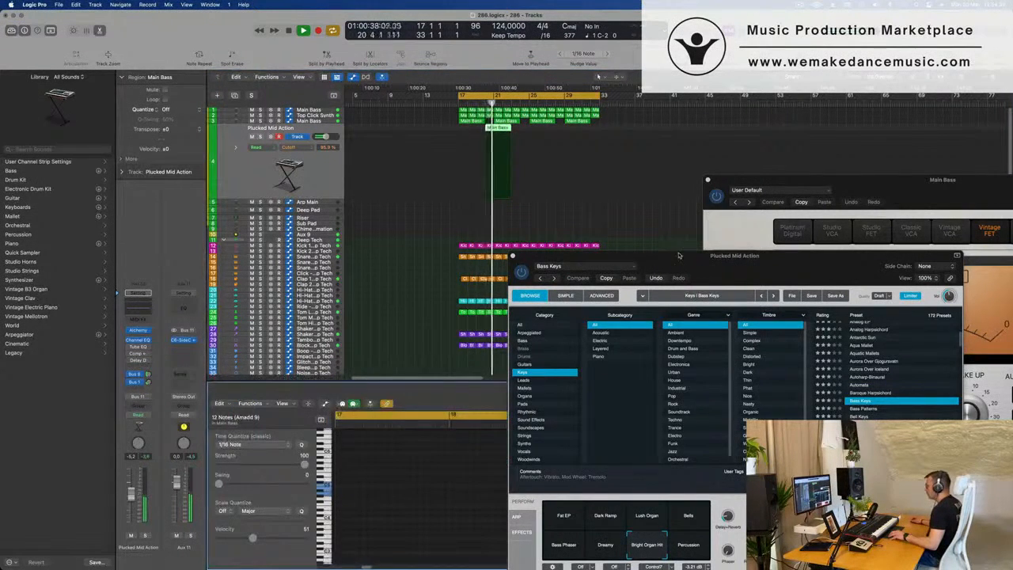
drag(678, 255, 1012, 239)
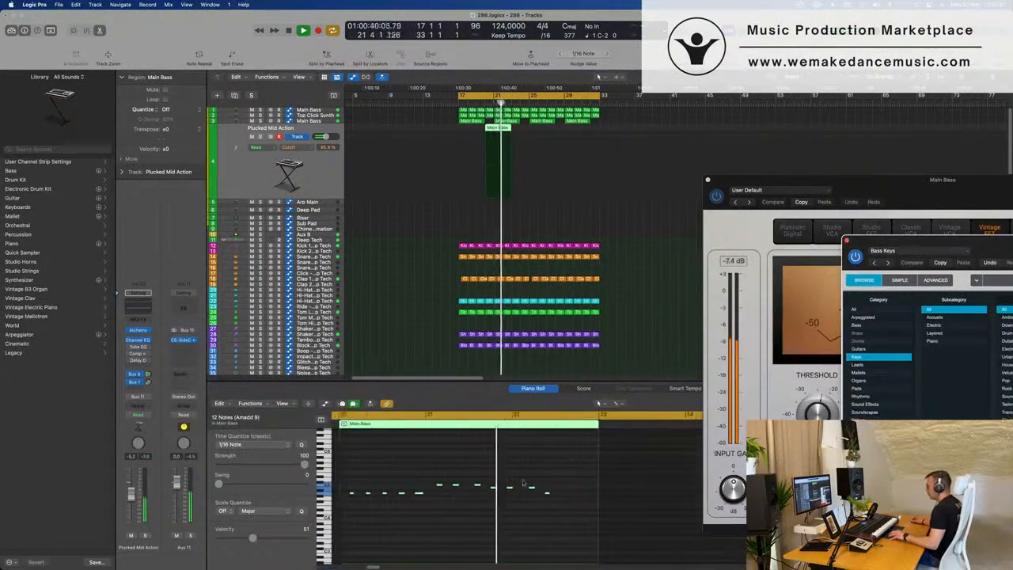
Step: Split the copied Main Bass region on Plucked Mid Action at bar 21 and delete the part after the split
drag(374, 470, 507, 510)
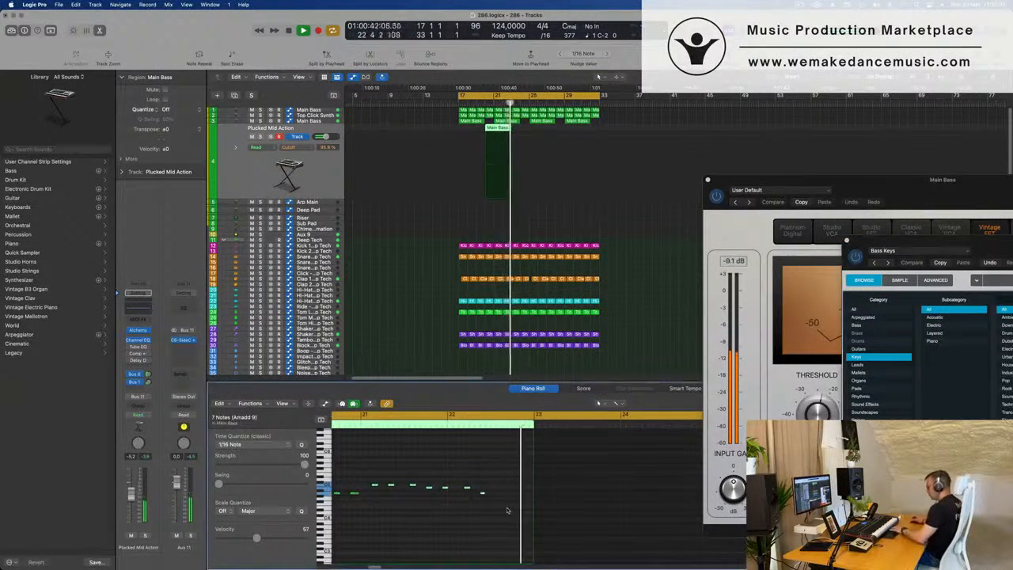
key(space)
key(space)
scroll(526, 157, up, 3)
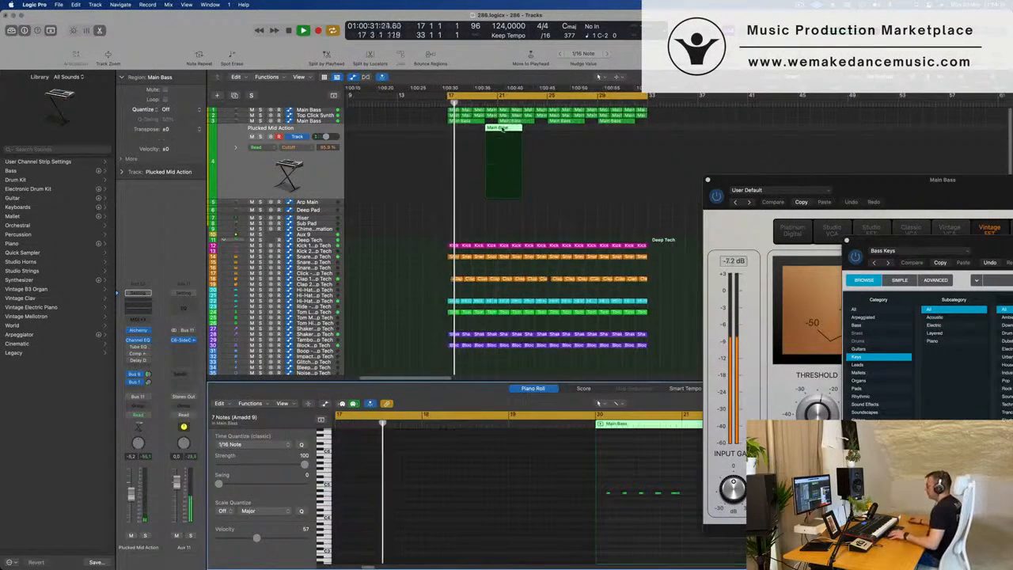
click(497, 138)
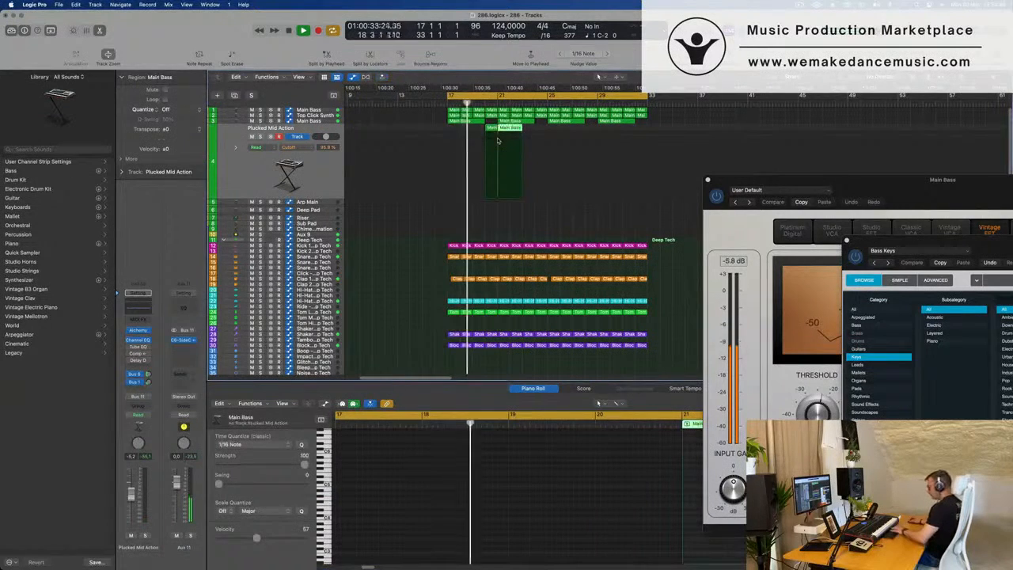
key(Delete)
Step: Transpose all notes of the one-bar Plucked Mid Action region down two octaves and play it back from bar 17
click(491, 138)
click(633, 472)
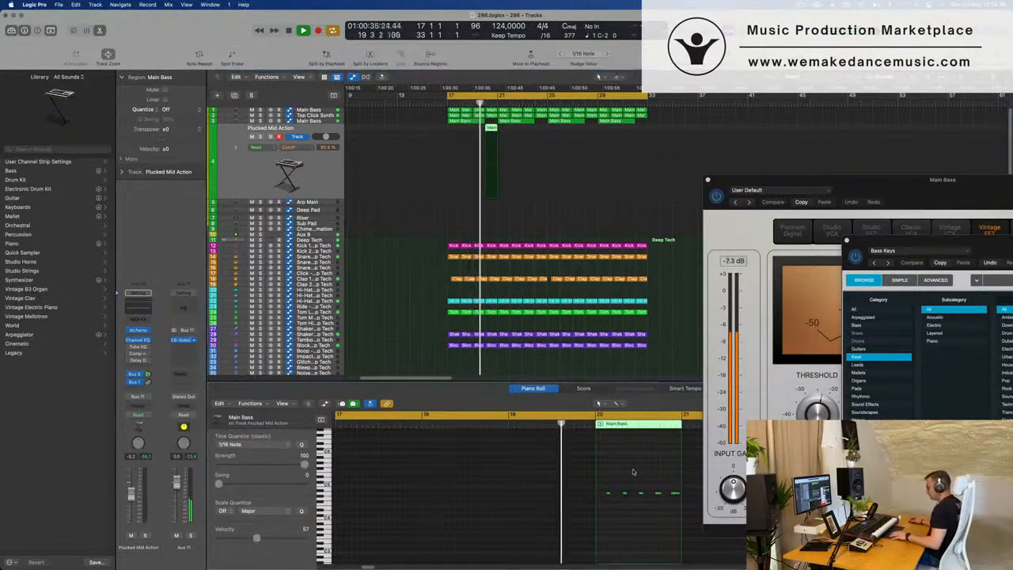
key(super+a)
key(shift+alt+Down)
key(shift+alt+Down)
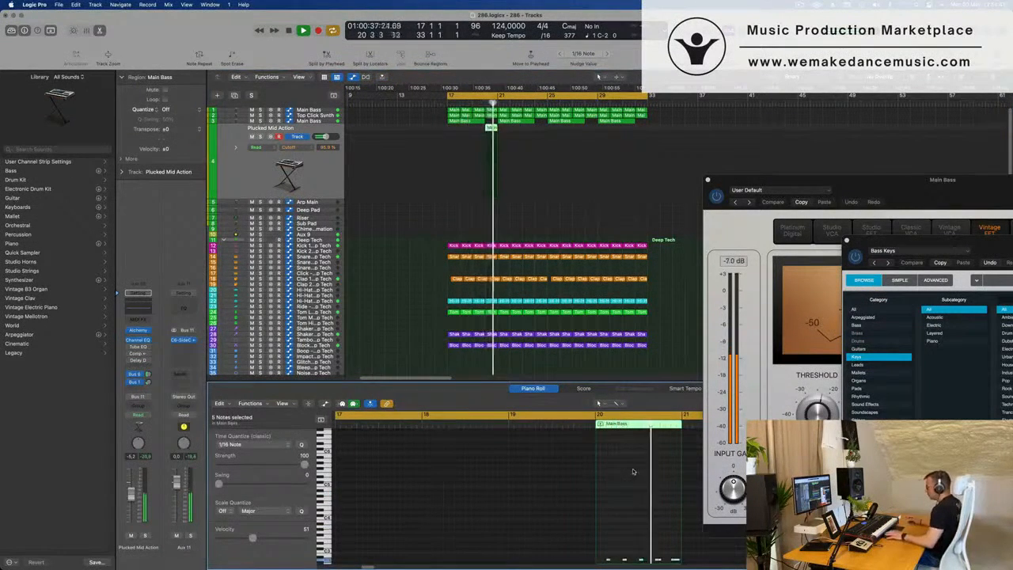
key(space)
key(space)
click(530, 219)
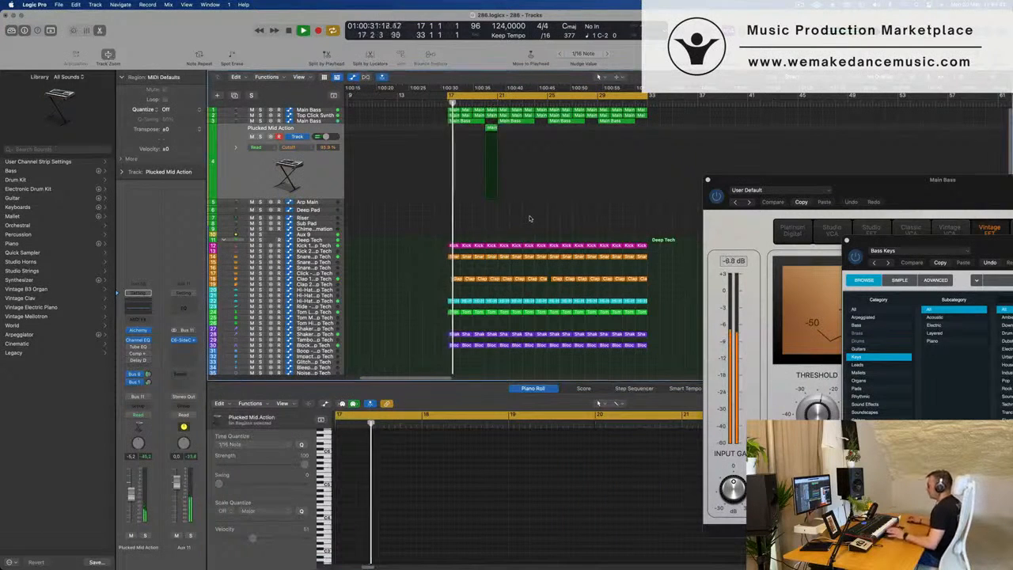
key(super+Left)
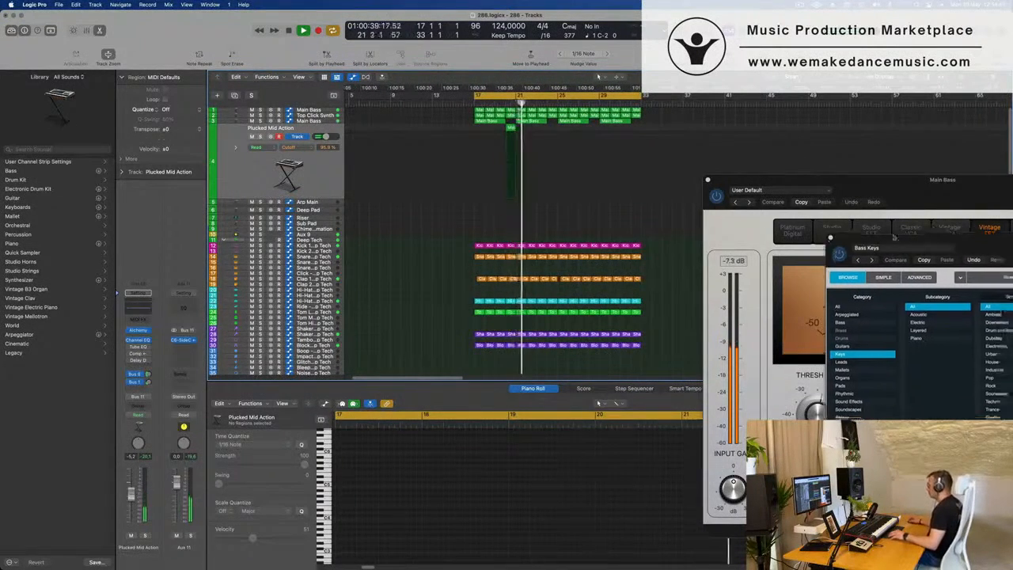
Step: Copy the one-bar Plucked Mid Action region from bar 20 to bars 24, 28 and 32
drag(930, 240, 379, 221)
key(space)
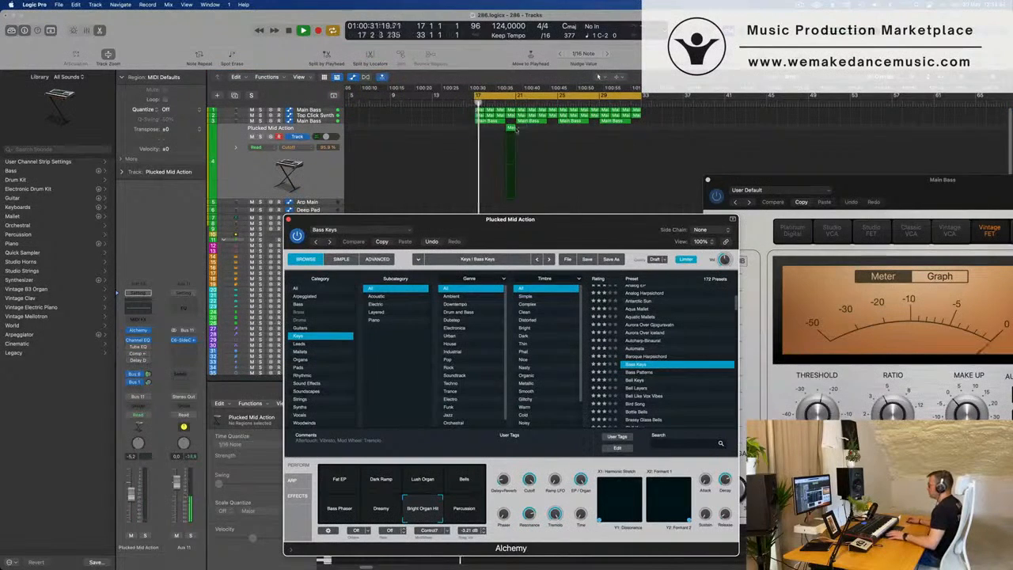
click(510, 126)
drag(535, 132, 555, 136)
drag(466, 136, 596, 133)
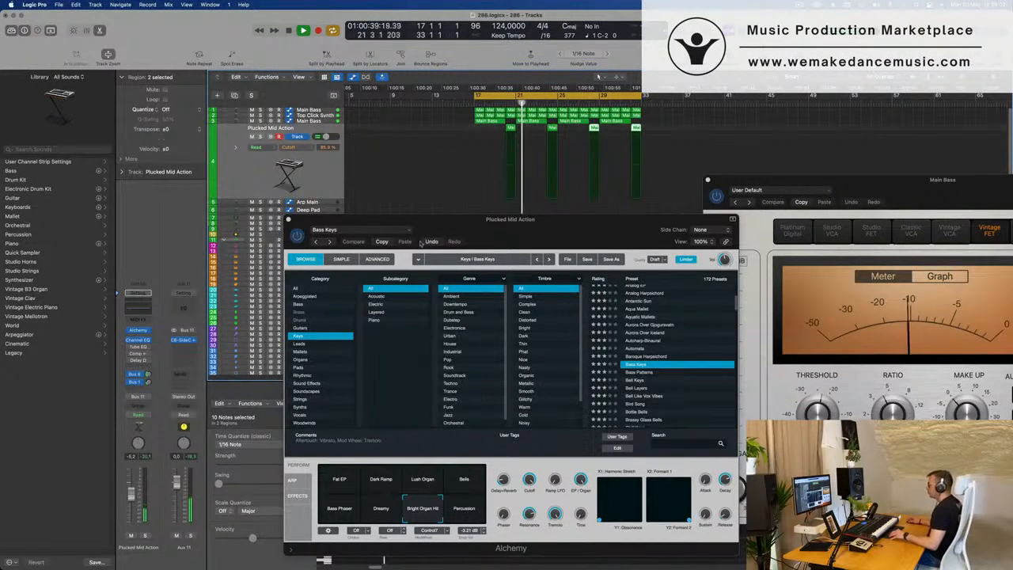
Step: Audition the Bell Keys and Bell Layers presets in Plucked Mid Action's Alchemy
drag(625, 227, 708, 206)
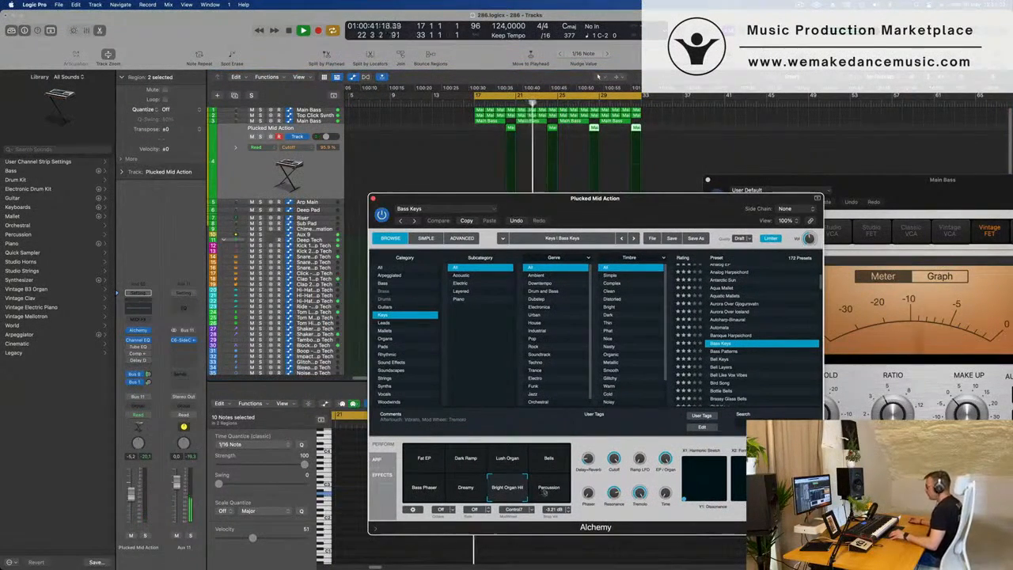
scroll(720, 359, down, 2)
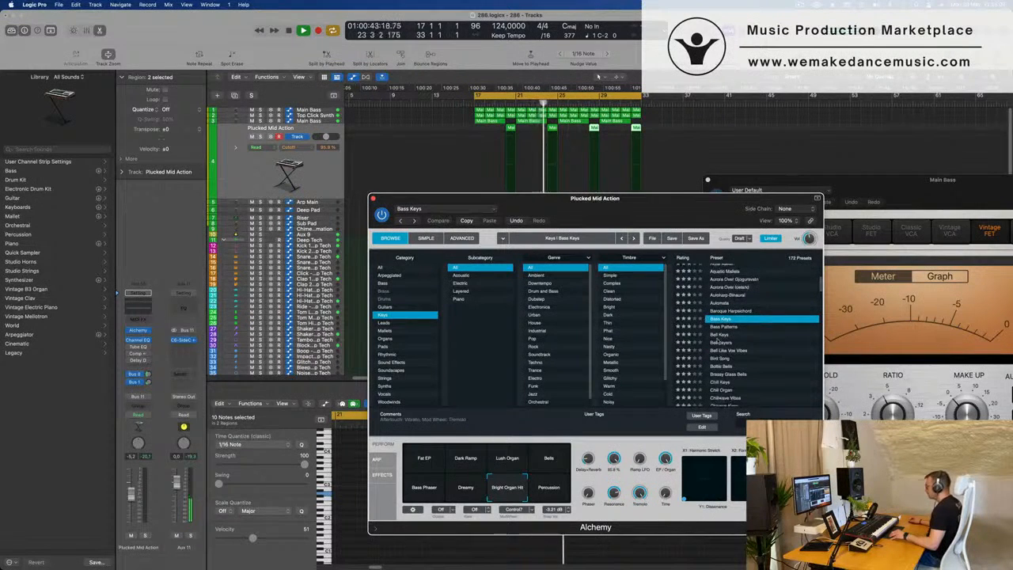
click(717, 335)
click(749, 342)
scroll(749, 342, down, 1)
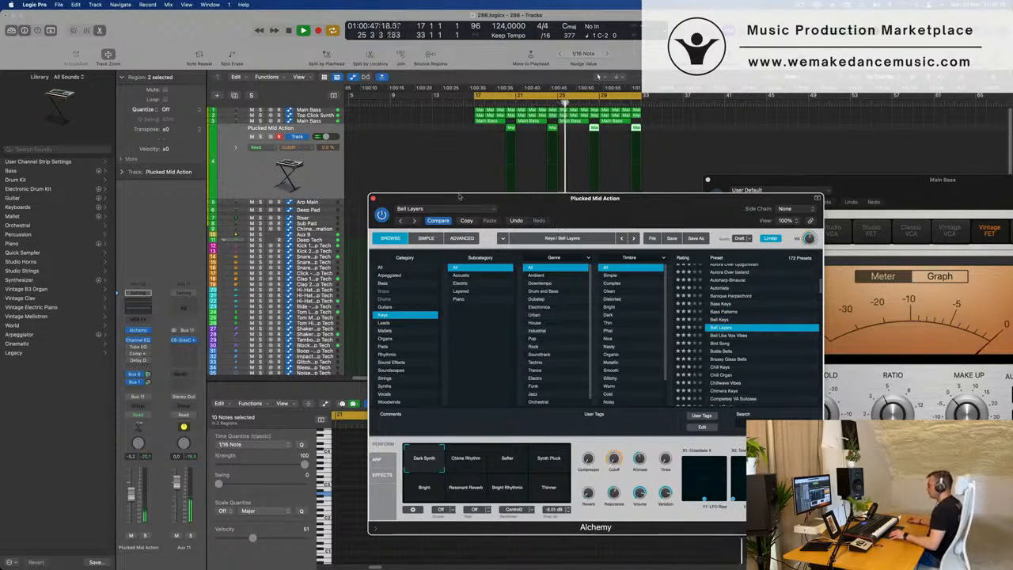
Step: Adjust the Plucked Mid Action track's send level to the reverb bus
click(254, 176)
click(147, 382)
click(148, 375)
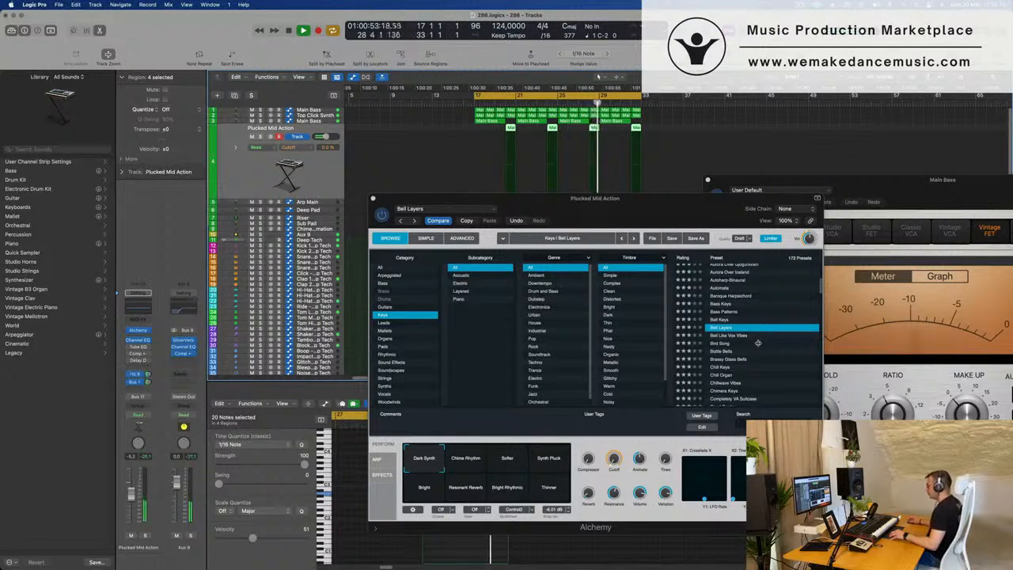
Step: Load the Chill Keys preset in Plucked Mid Action's Alchemy and lower the track's level to -8.2 dB
scroll(722, 309, down, 4)
click(721, 307)
click(721, 306)
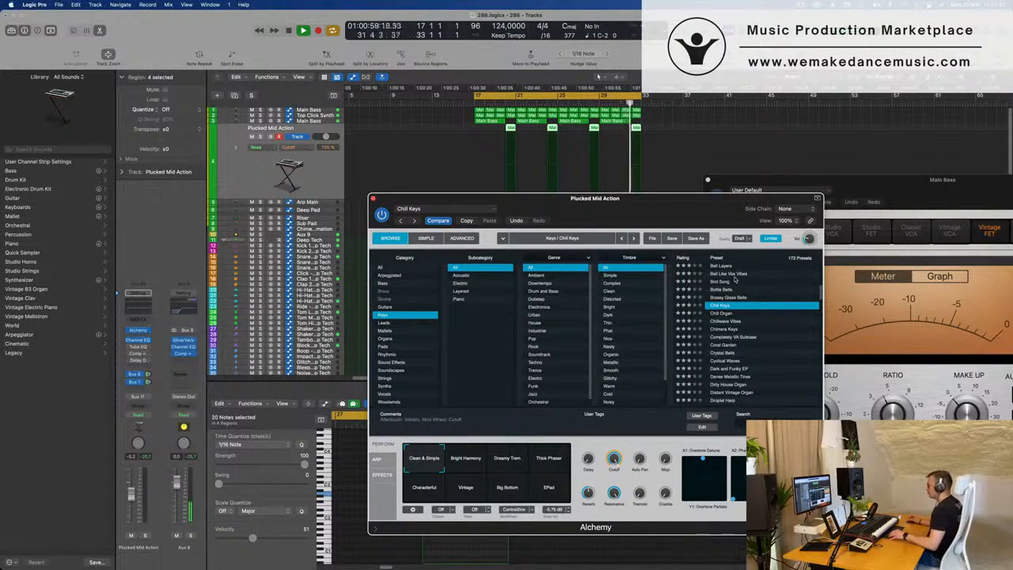
drag(131, 500, 132, 504)
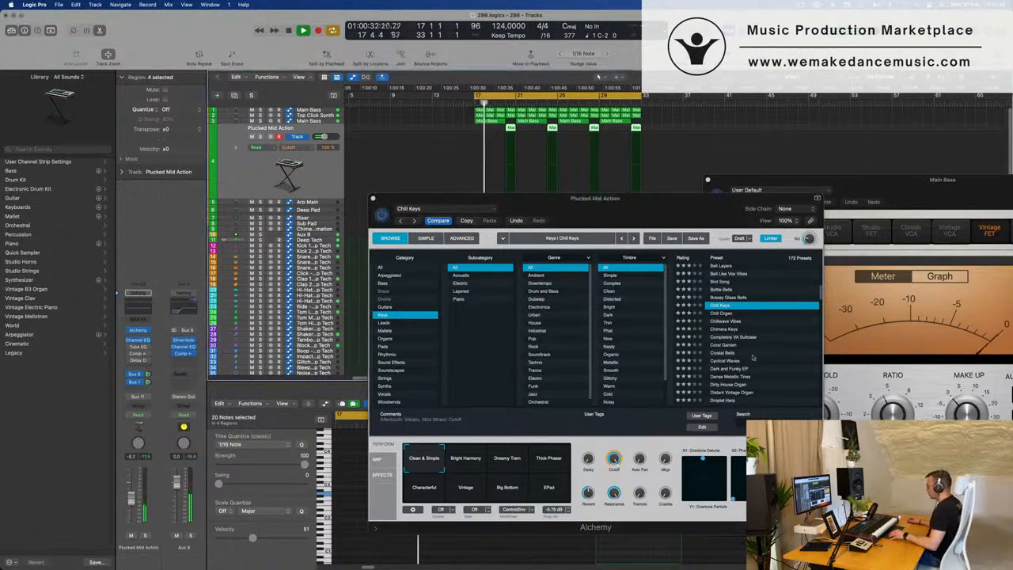
scroll(752, 356, down, 2)
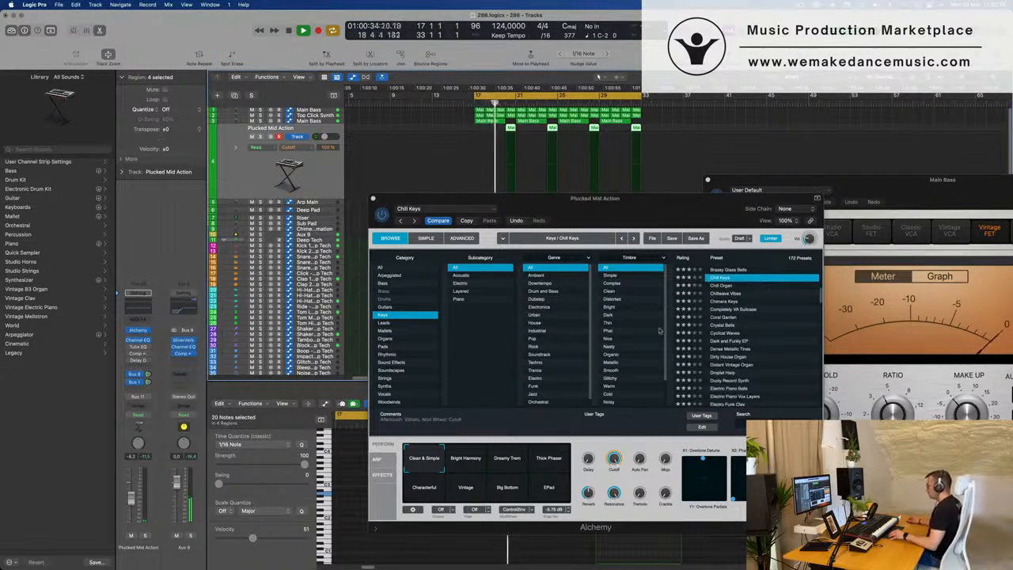
Step: Audition Chill Keys' Bright Harmony, Dreamy Trem, Thick Phaser and Characterful snapshots while adjusting the Plucked Mid Action track's level
click(481, 459)
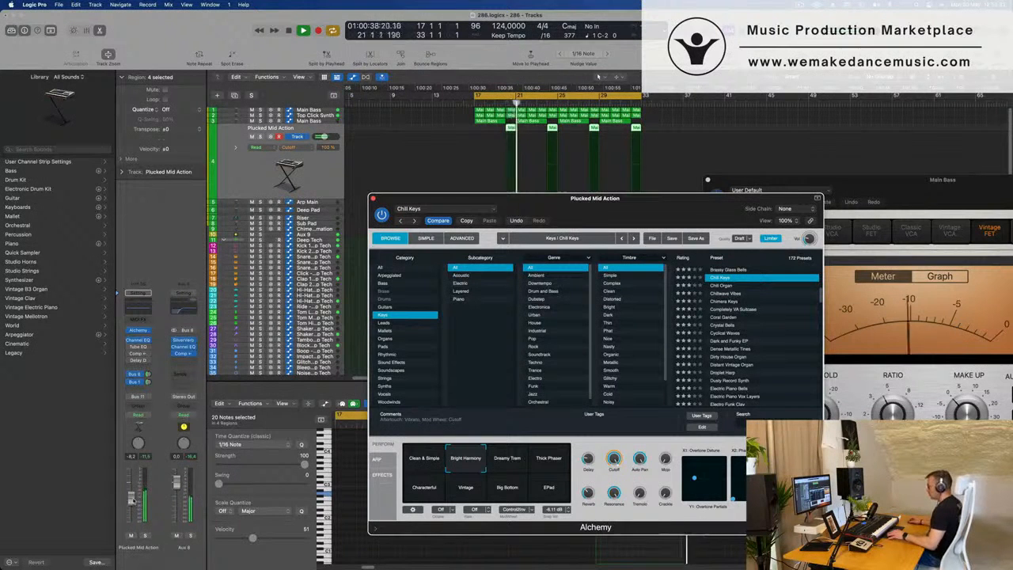
drag(133, 500, 133, 505)
click(513, 464)
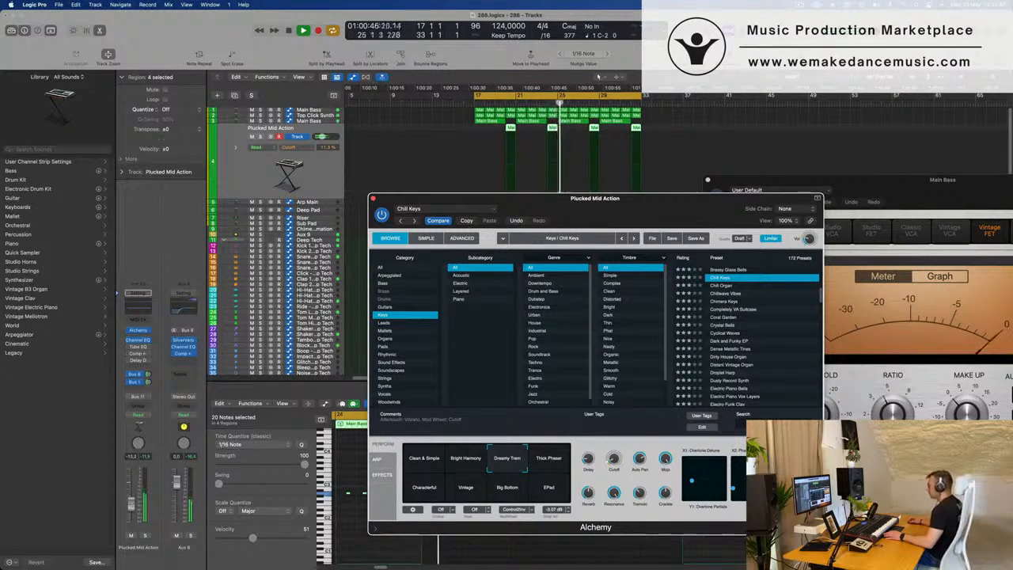
drag(132, 504, 132, 503)
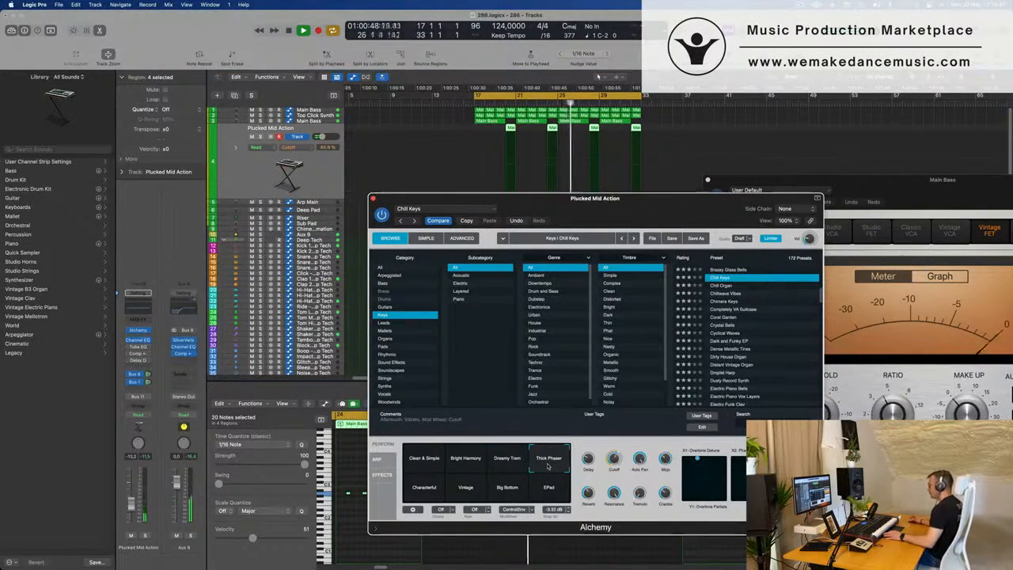
drag(663, 204, 611, 176)
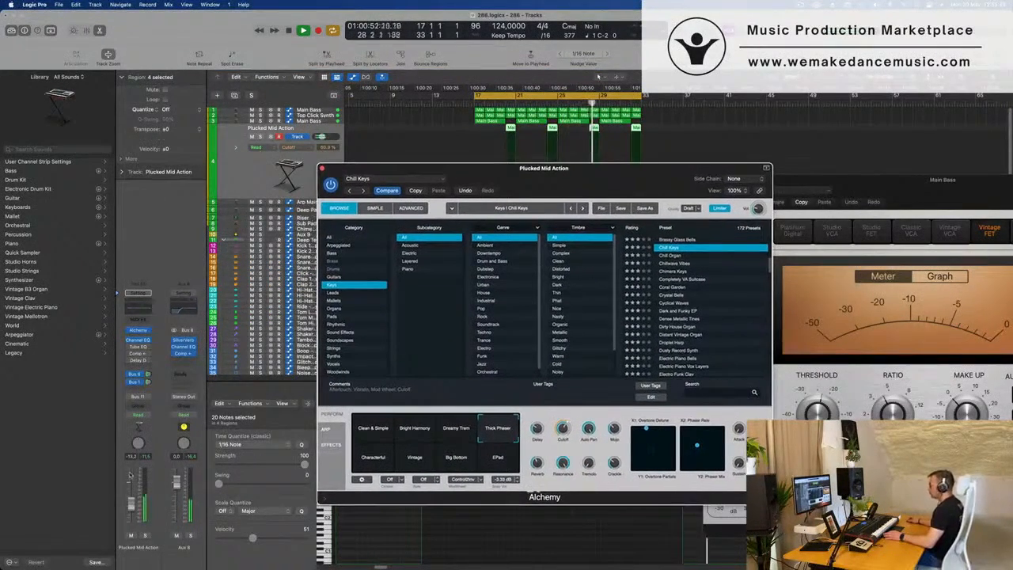
click(372, 464)
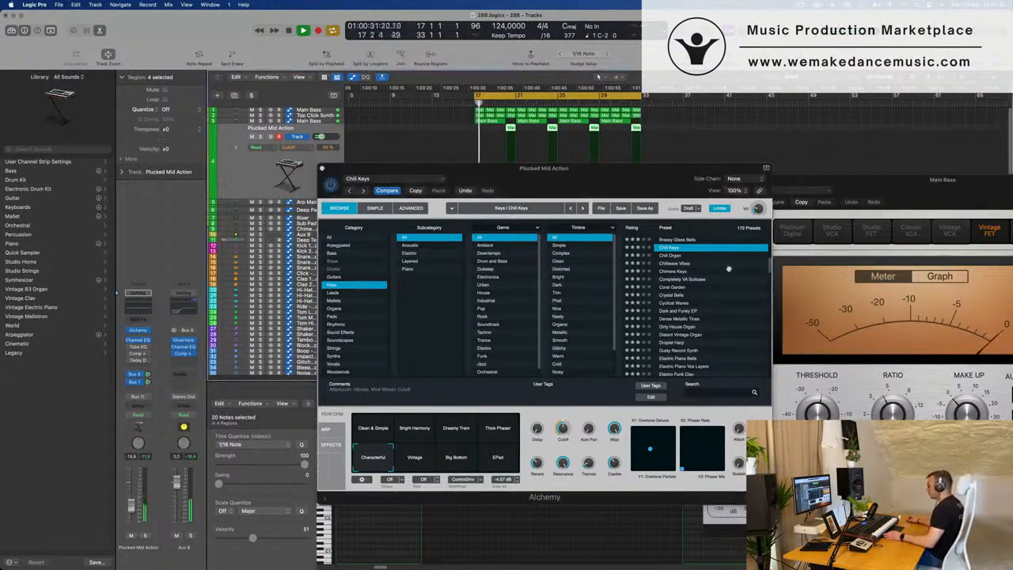
Step: Audition the Flute Hold, Flute Phonics and Flute Noise presets in Plucked Mid Action's Alchemy with the track's level raised
scroll(729, 305, down, 5)
scroll(730, 305, down, 1)
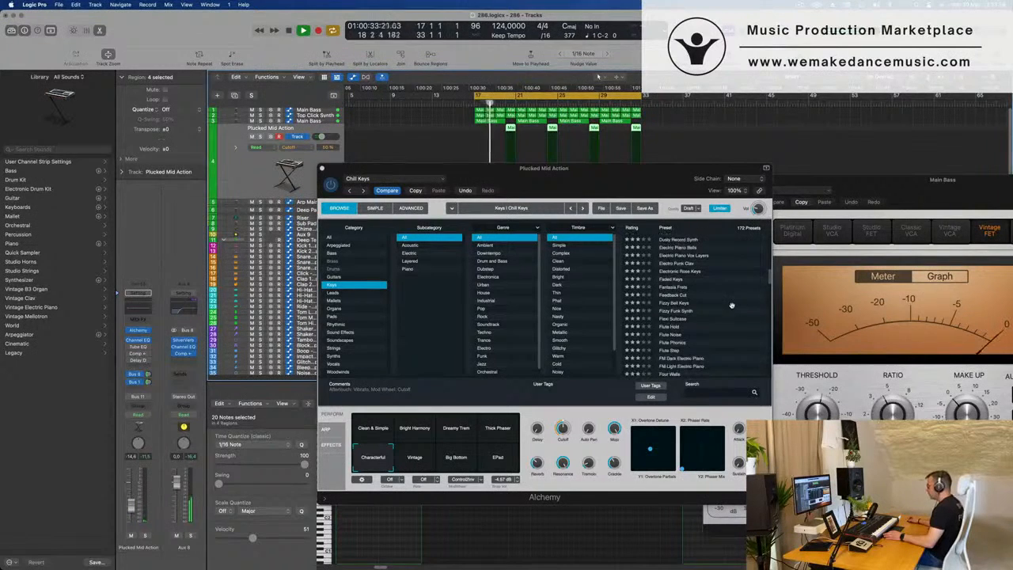
click(674, 327)
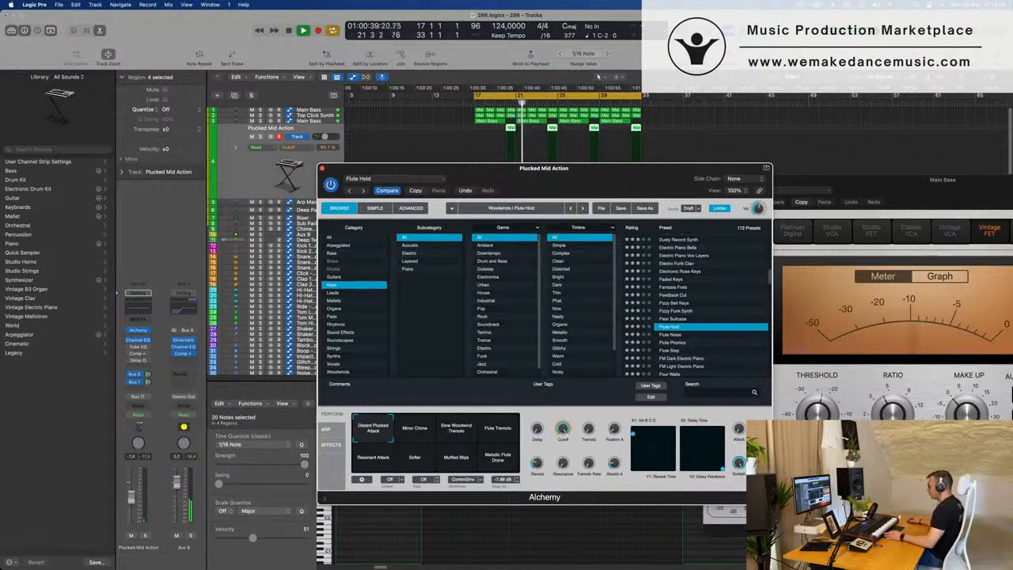
drag(137, 507, 137, 498)
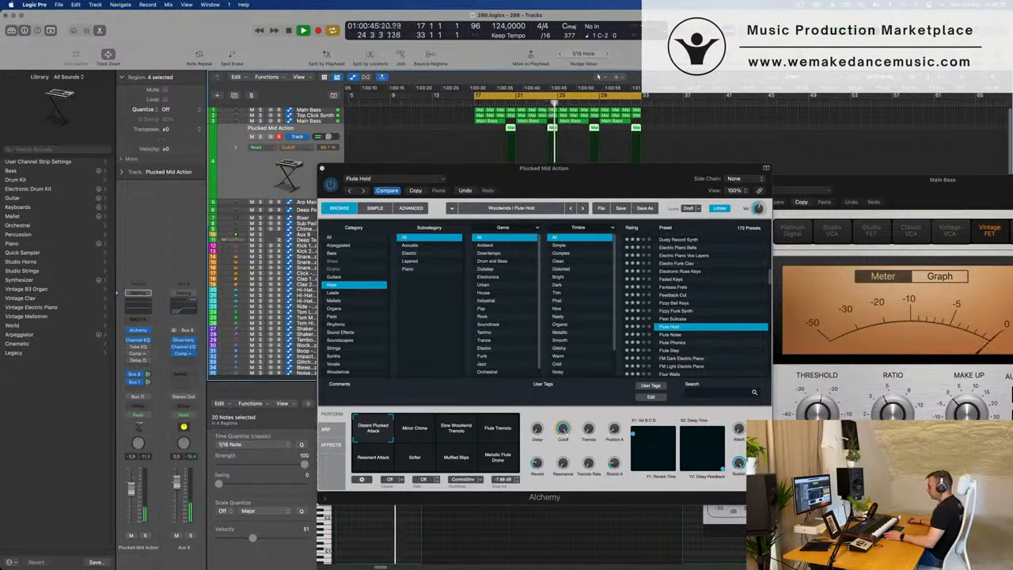
click(673, 342)
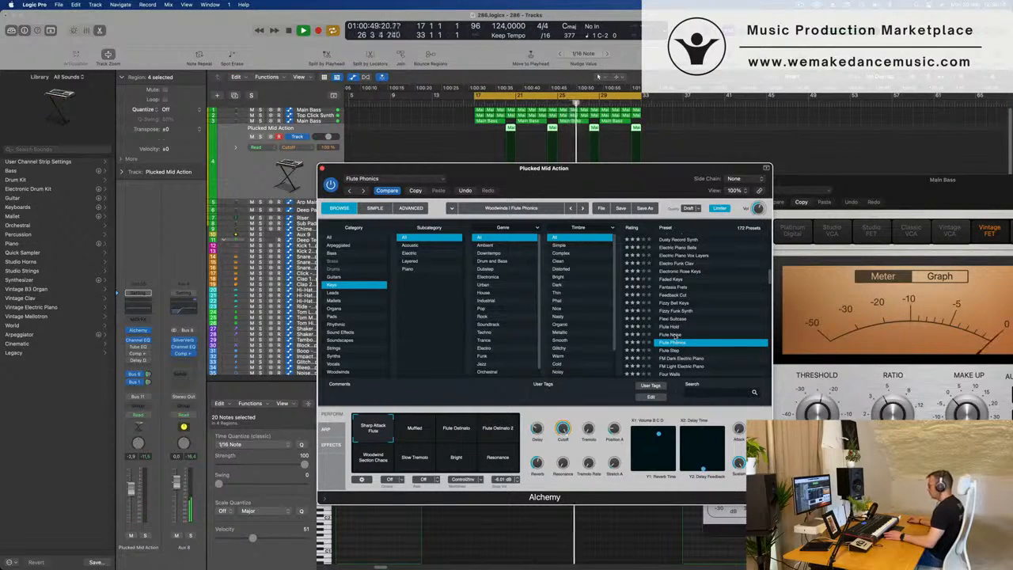
click(675, 334)
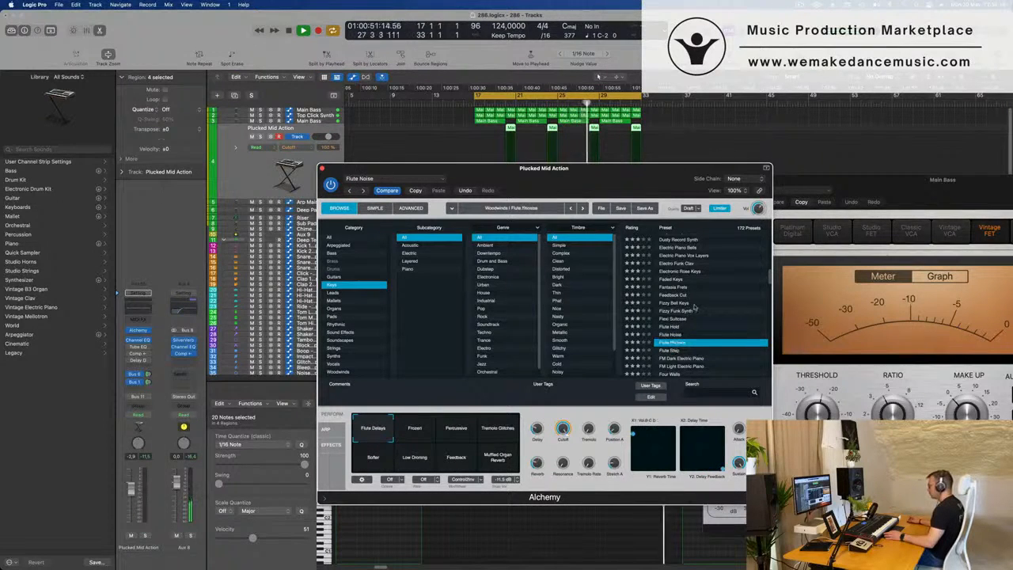
Step: Load the FM Dark Electric Piano preset in Plucked Mid Action's Alchemy and raise the track's level to -0.3 dB
scroll(676, 335, down, 2)
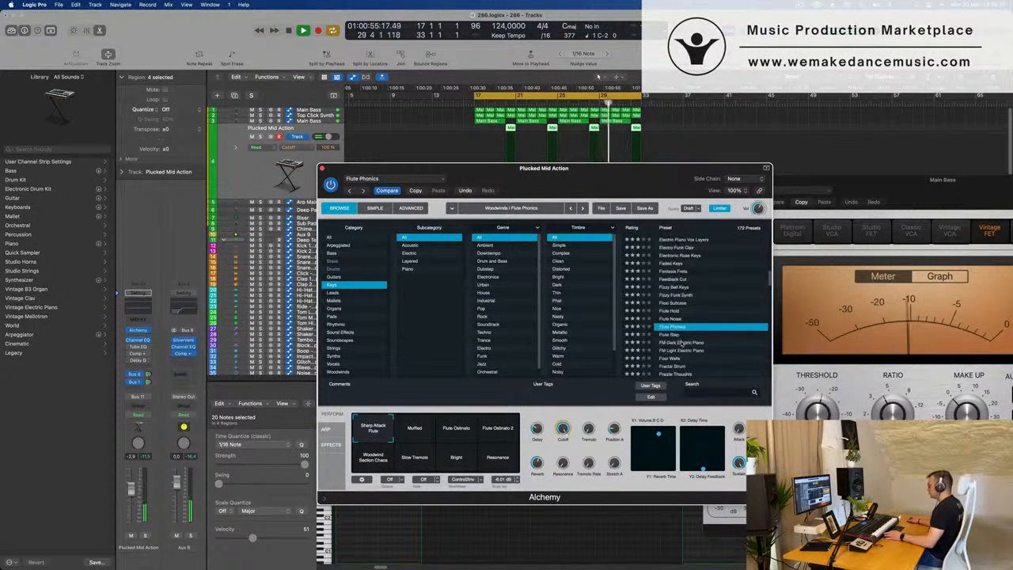
click(682, 341)
drag(543, 169, 439, 180)
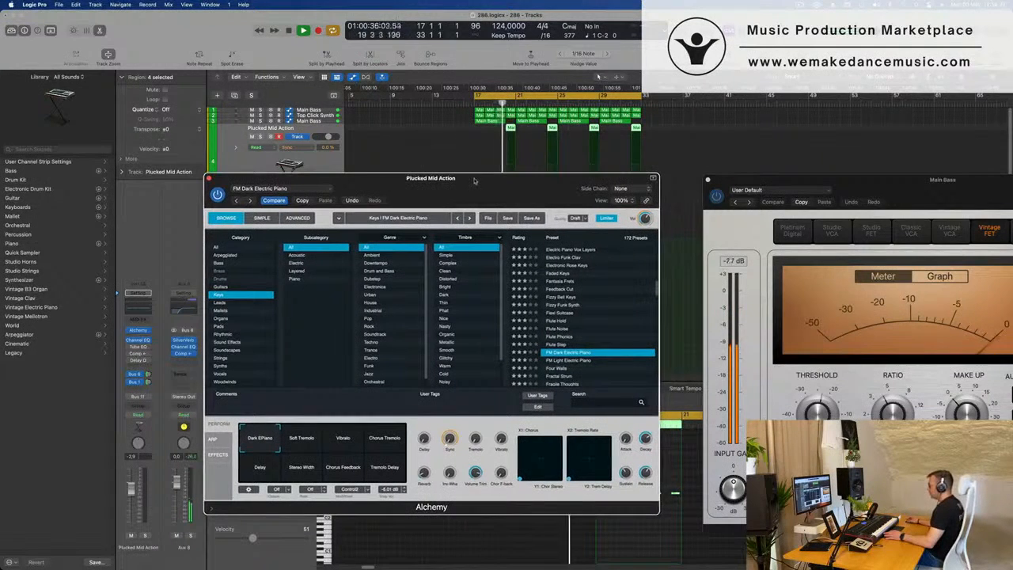
drag(130, 491, 129, 484)
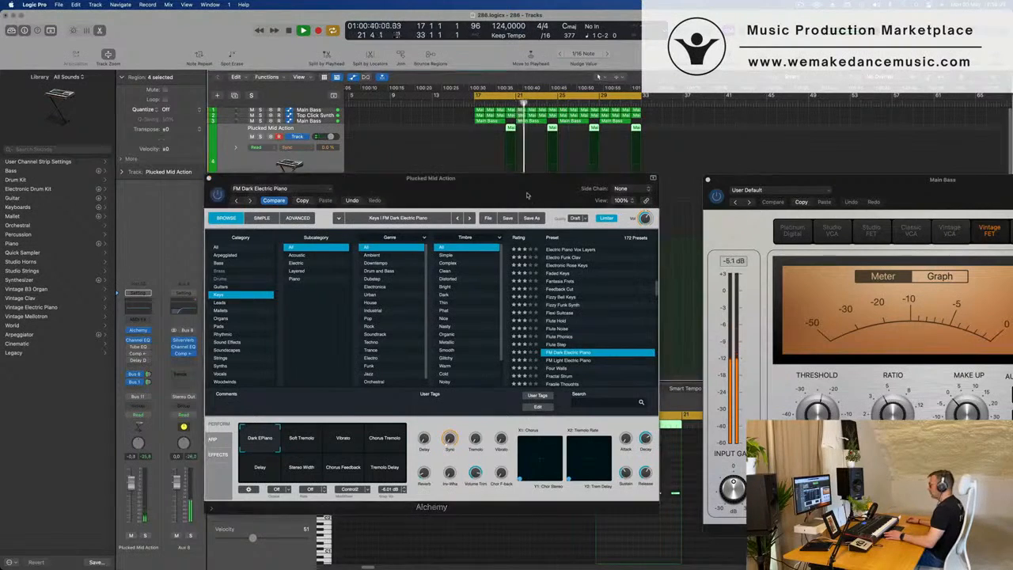
drag(528, 199, 481, 313)
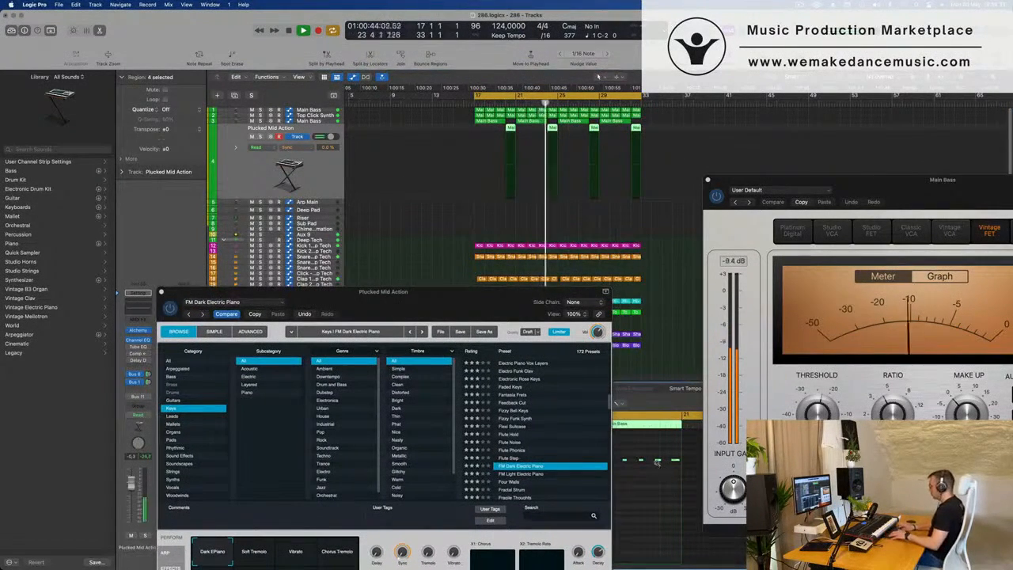
drag(457, 292, 555, 248)
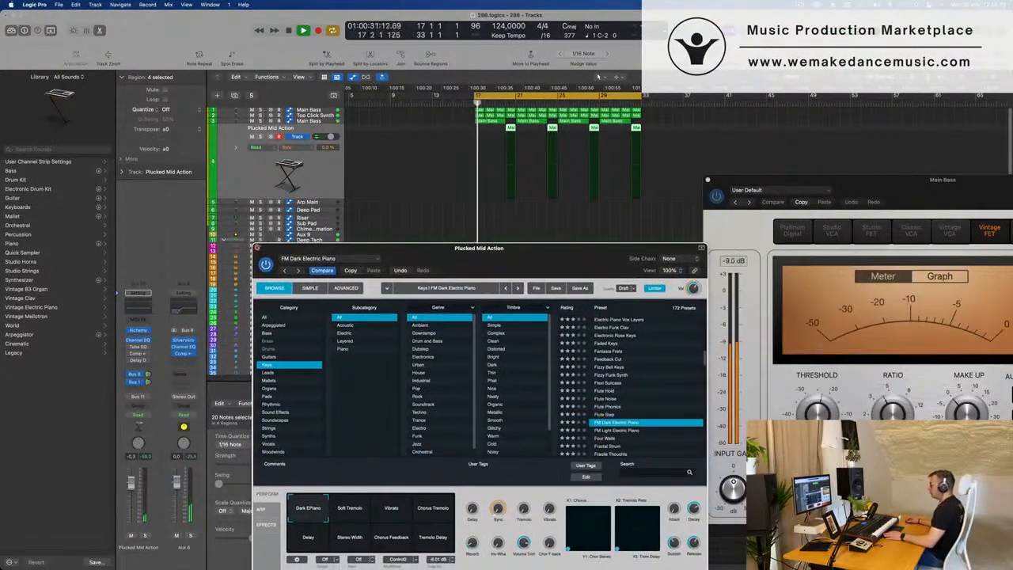
click(256, 249)
Step: Reduce the bar 20 Plucked Mid Action region to its first note and lengthen that note across most of the bar
key(space)
drag(678, 132, 485, 142)
scroll(605, 480, down, 5)
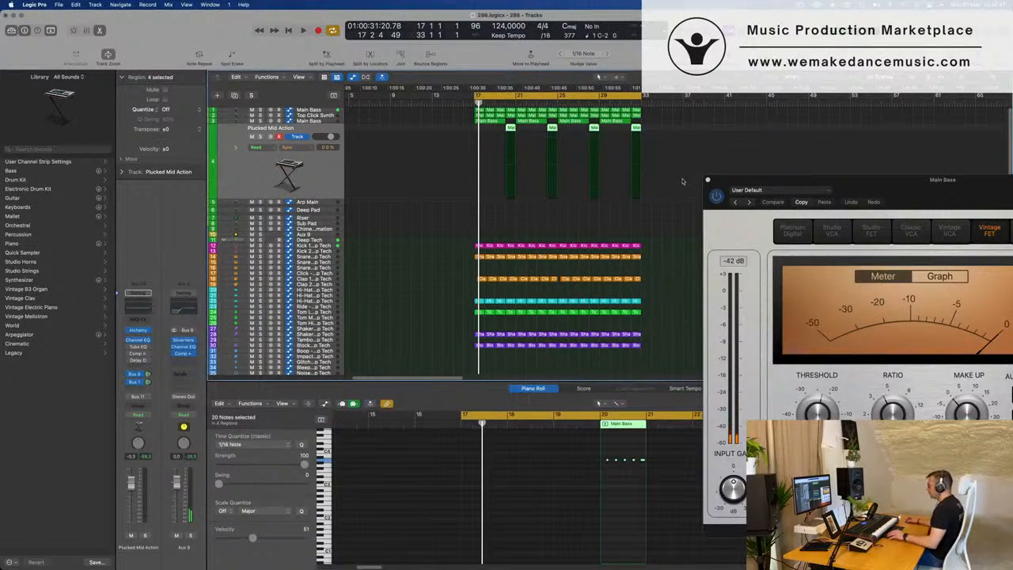
scroll(597, 512, up, 5)
scroll(630, 462, down, 1)
drag(587, 450, 656, 476)
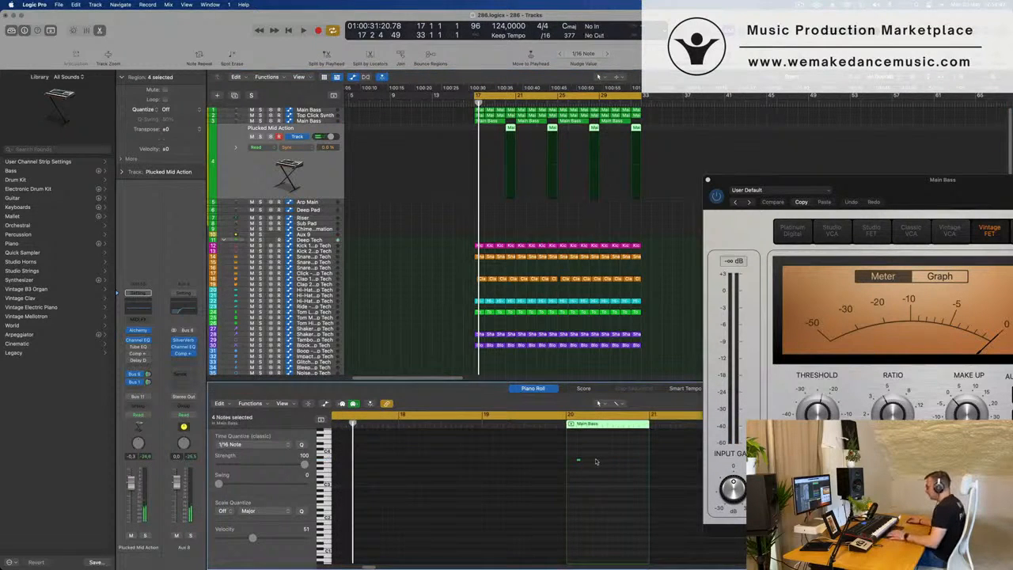
drag(580, 460, 632, 459)
Step: Replace the Plucked Mid Action regions at bars 24, 28 and 32 with copies of the edited bar 20 region
click(510, 128)
drag(510, 128, 593, 128)
key(space)
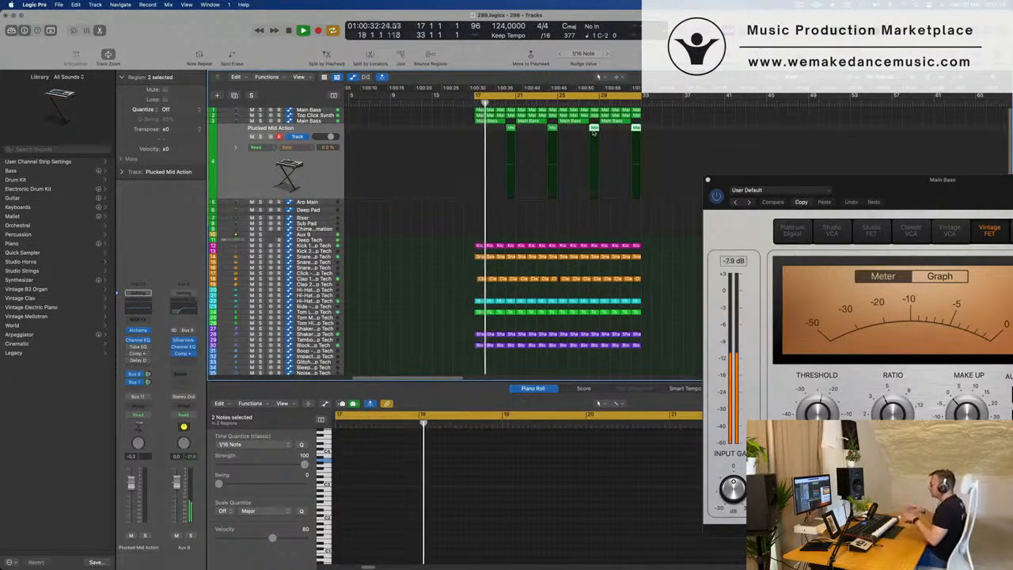
click(321, 172)
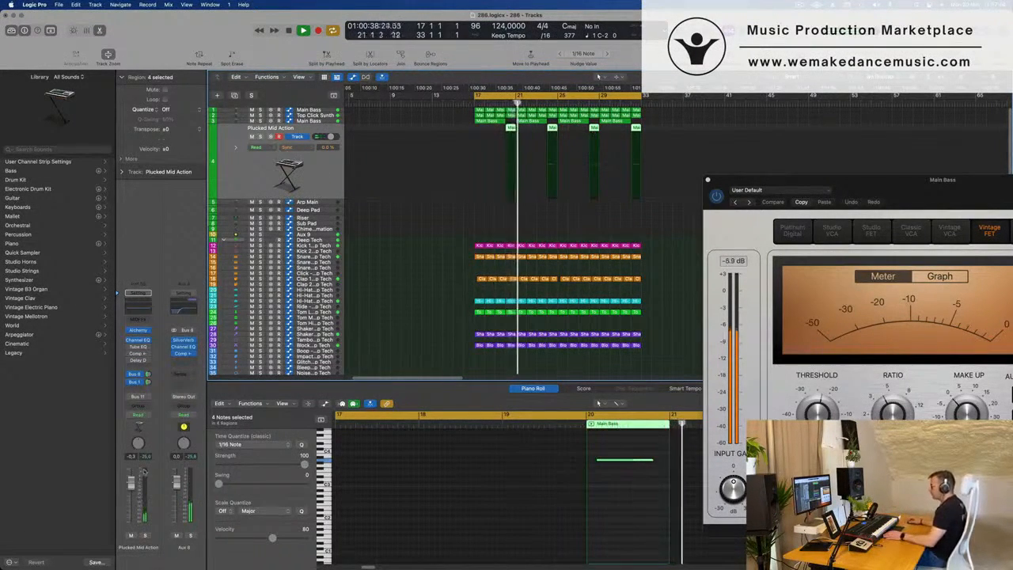
Step: Audition FM Dark Electric Piano's Chorus Tremolo and Delay snapshots in Plucked Mid Action's Alchemy, and settle on Tremolo Delay
click(138, 330)
click(424, 513)
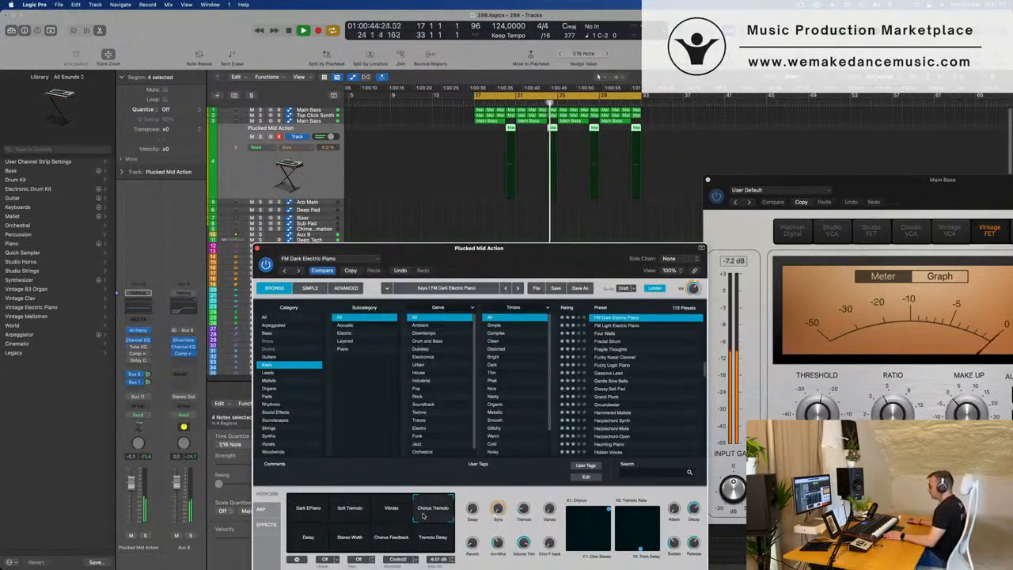
click(309, 538)
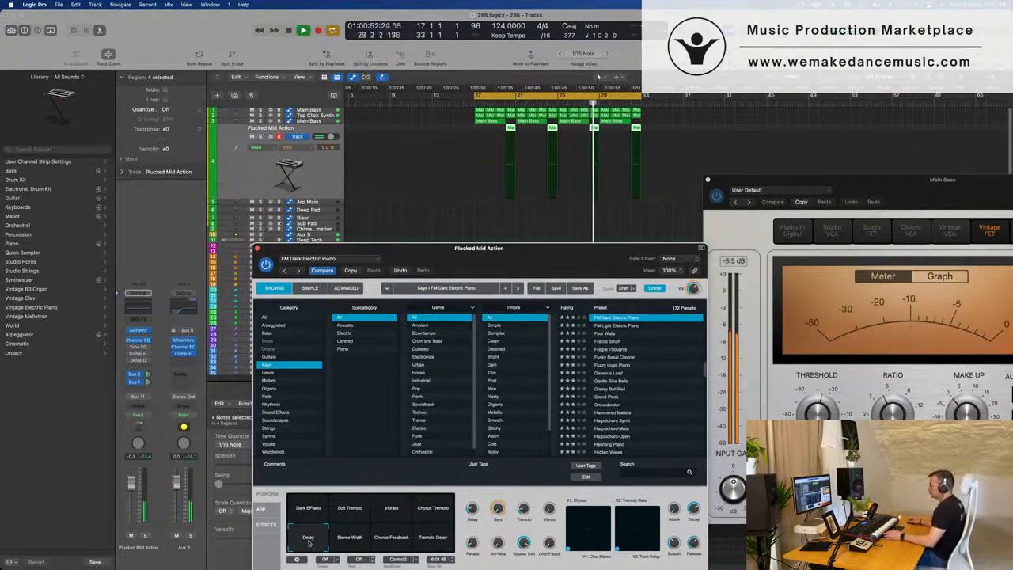
click(424, 541)
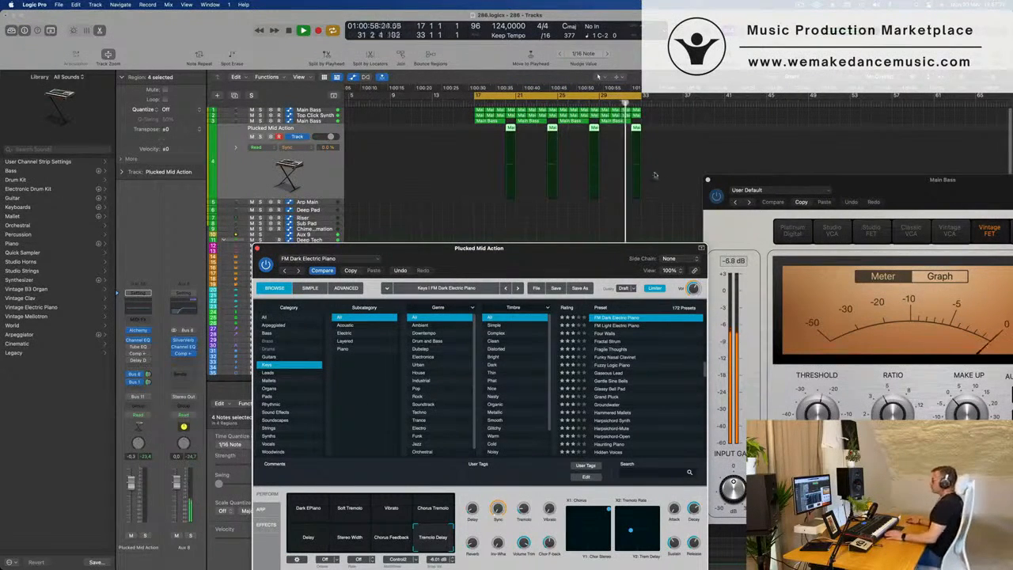
drag(526, 251, 562, 197)
click(293, 191)
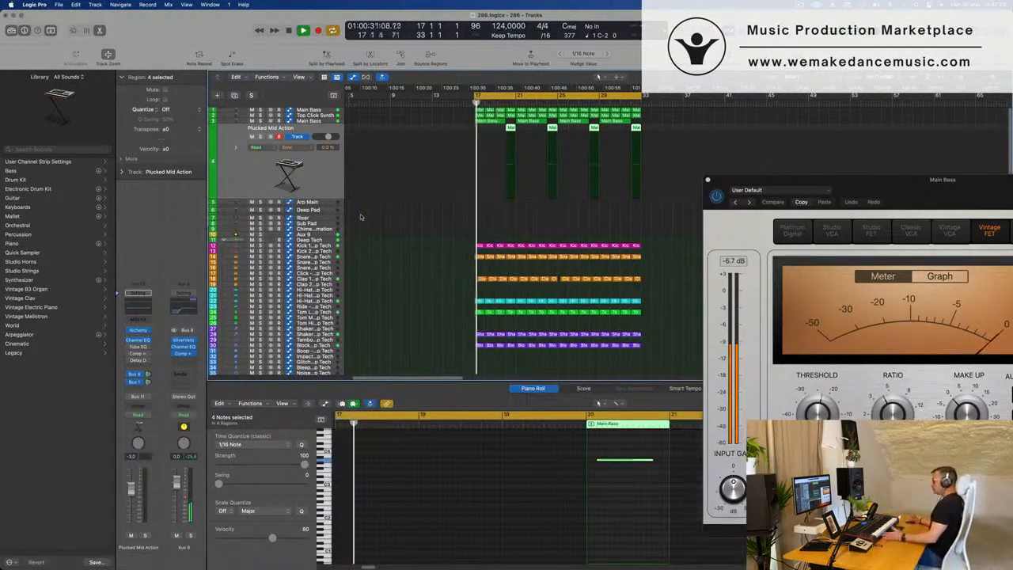
Step: Copy the one-bar Main Bass region at bar 17 to the Arp Main track
click(318, 203)
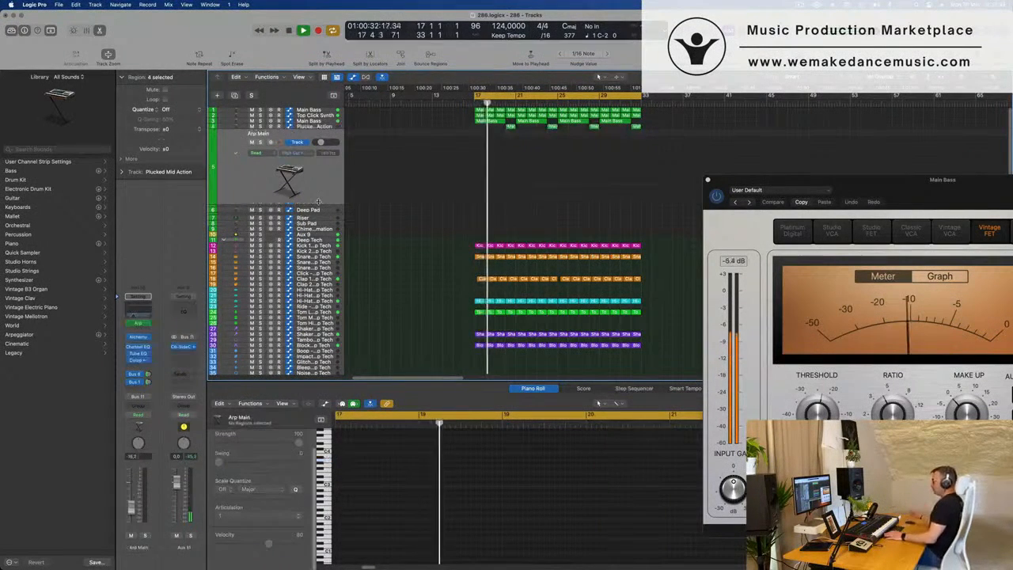
drag(478, 120, 480, 150)
scroll(433, 495, left, 5)
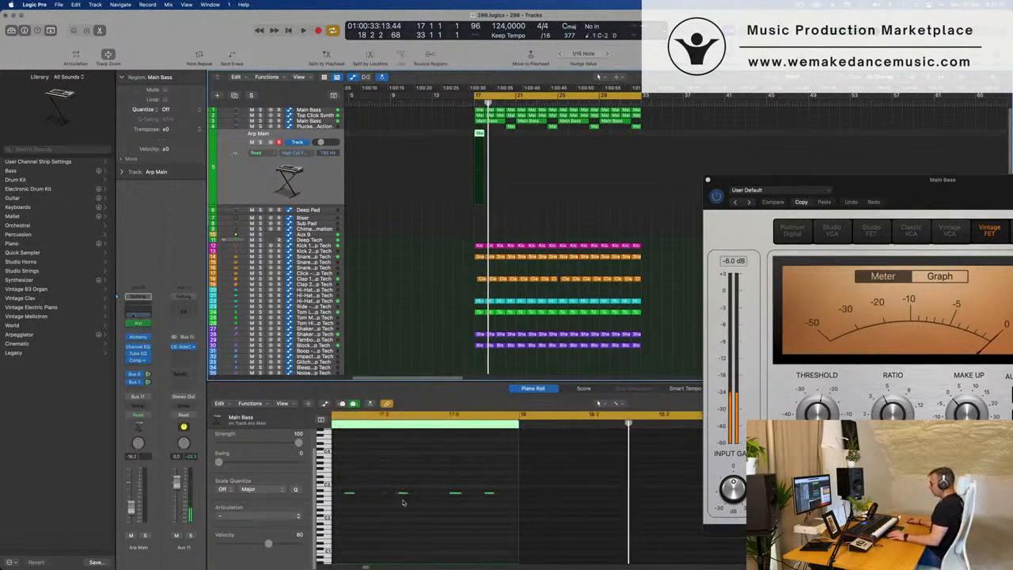
Step: Replace the bass notes in the Arp Main region with one full-bar Asus4 chord rooted on A2
double_click(437, 494)
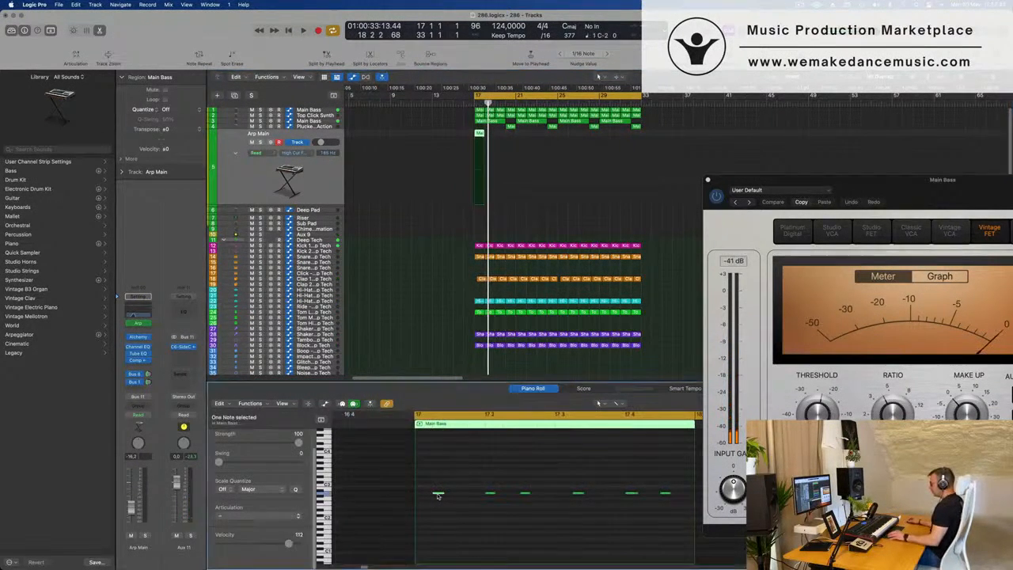
drag(473, 485, 673, 512)
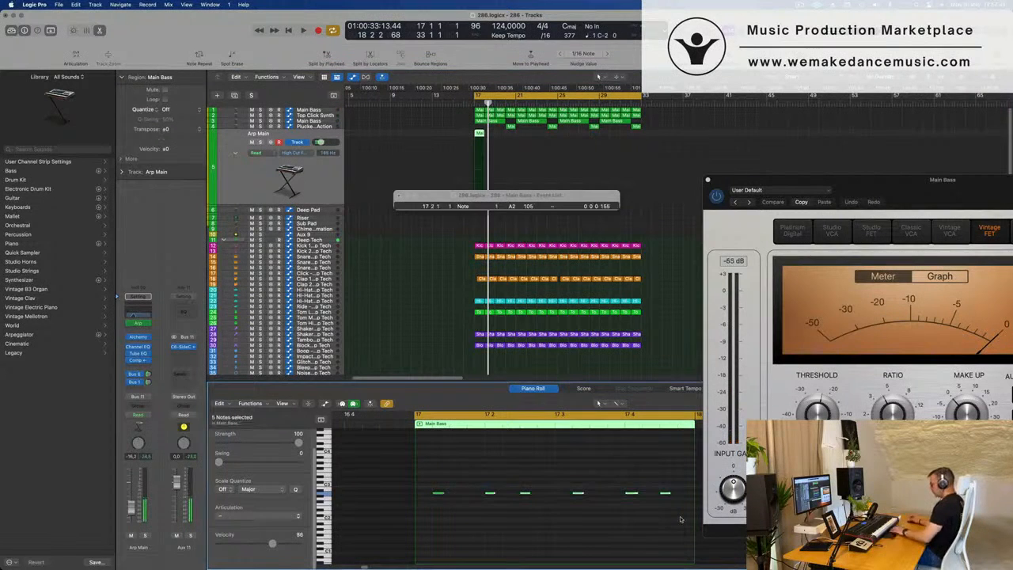
drag(438, 495, 438, 519)
drag(438, 477, 695, 480)
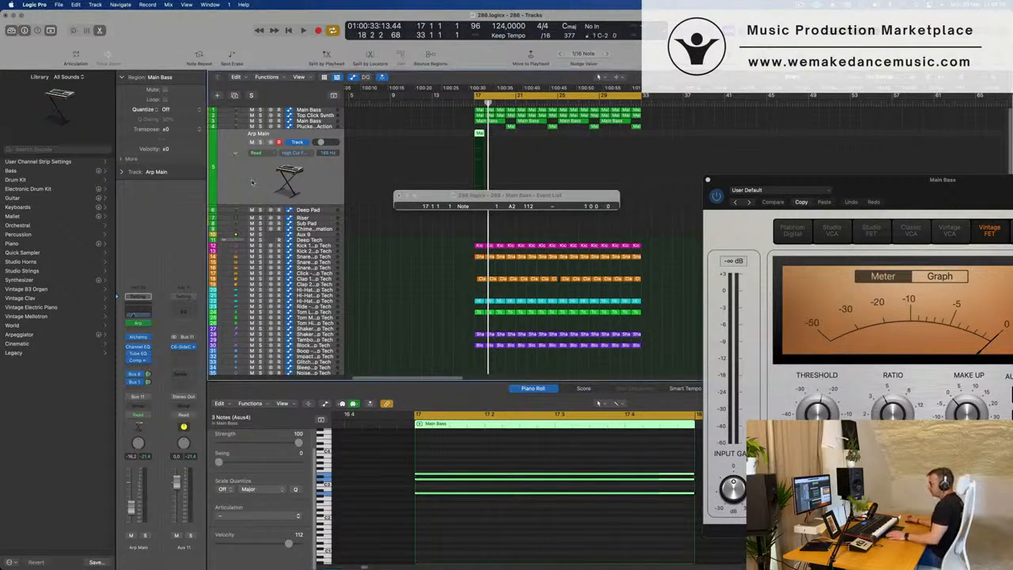
key(space)
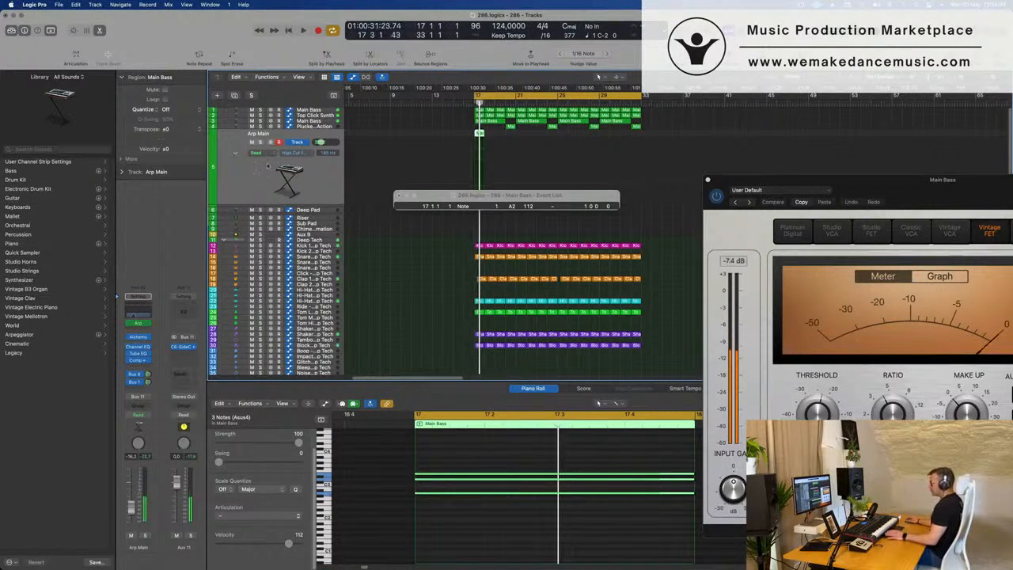
Step: Automate Arp Main's Channel EQ high cut frequency to rise across bar 17 from about 185 Hz to about 1210 Hz
click(138, 311)
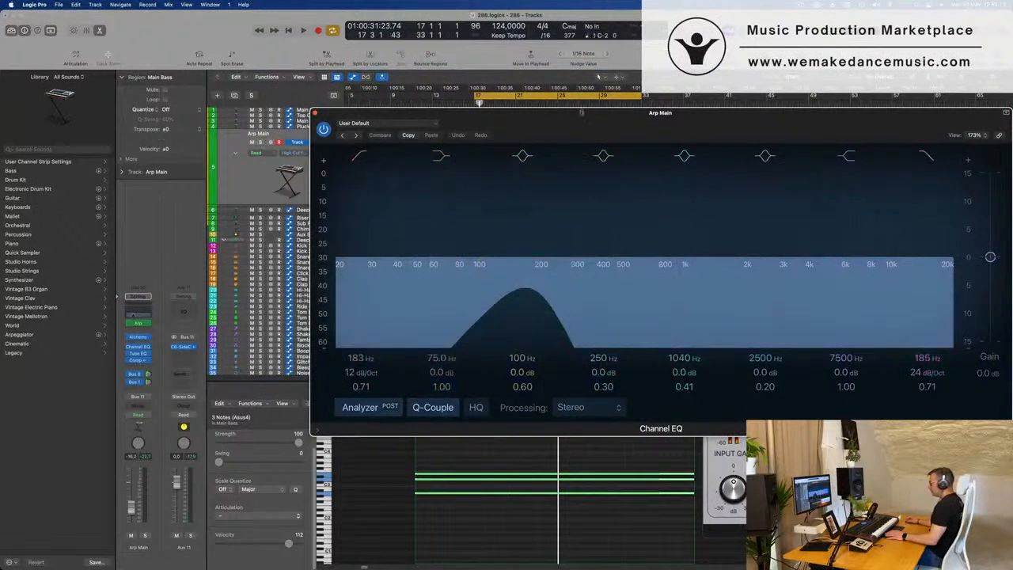
drag(580, 112, 796, 130)
drag(483, 192, 484, 229)
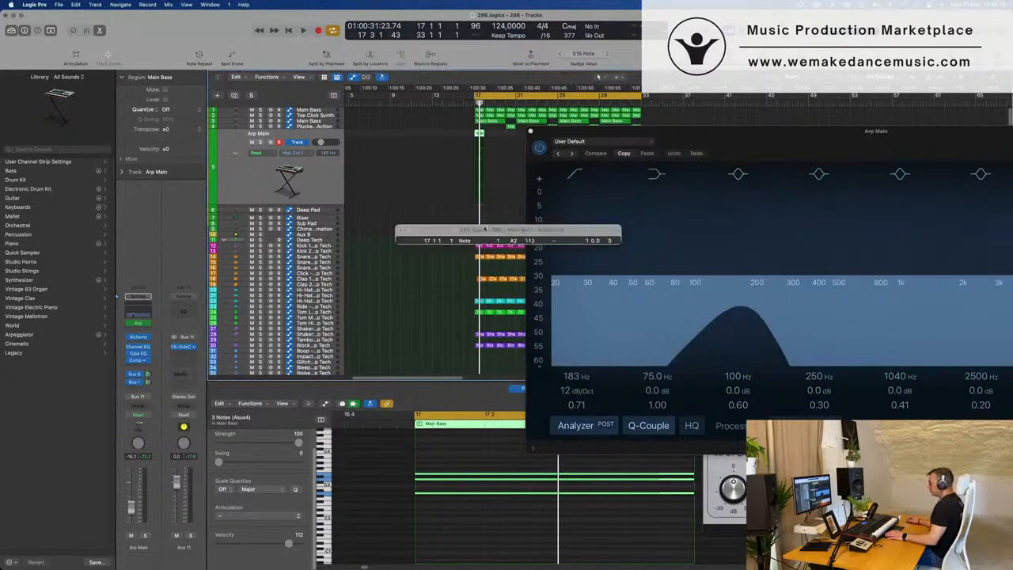
click(468, 184)
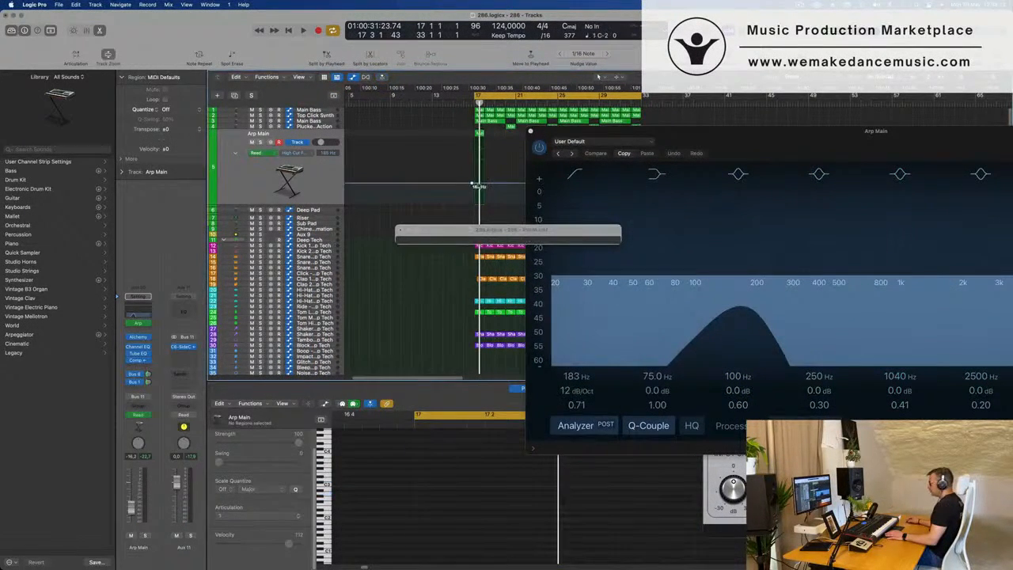
drag(486, 183, 486, 166)
key(space)
drag(857, 134, 647, 311)
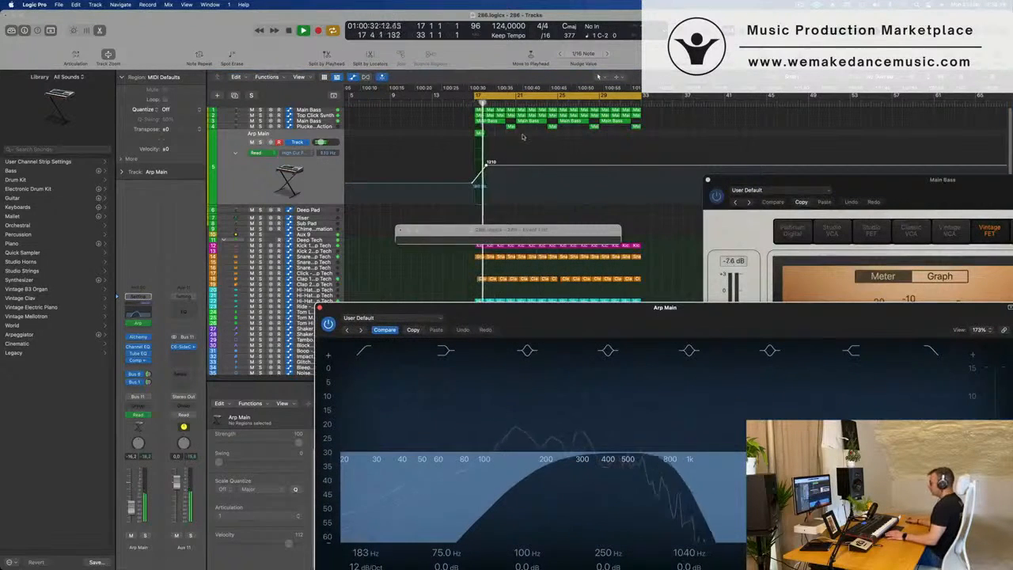
Step: Repeat the one-bar Arp Main region with its high cut automation through bar 25, and select all regions on the track
click(478, 134)
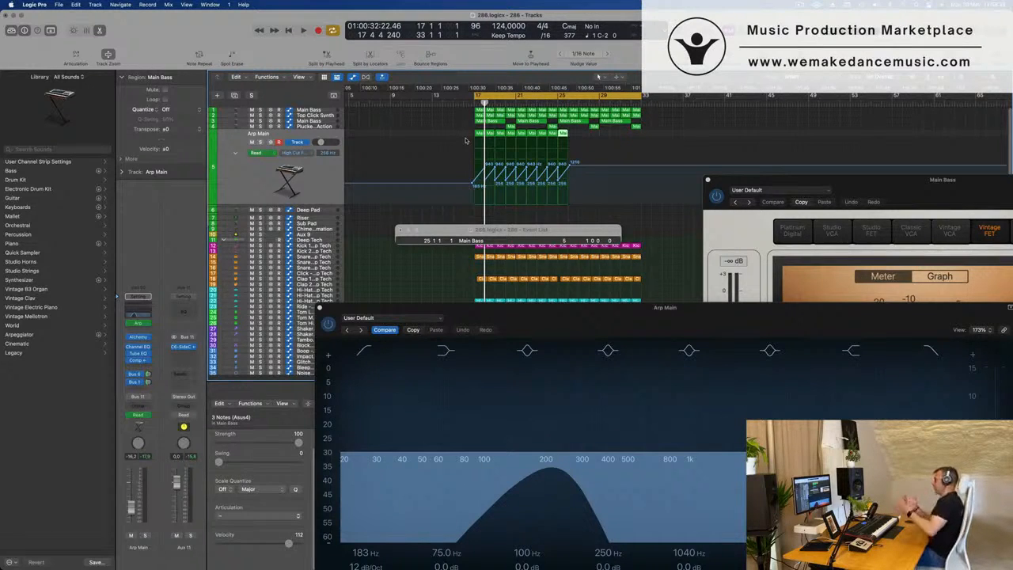
click(305, 189)
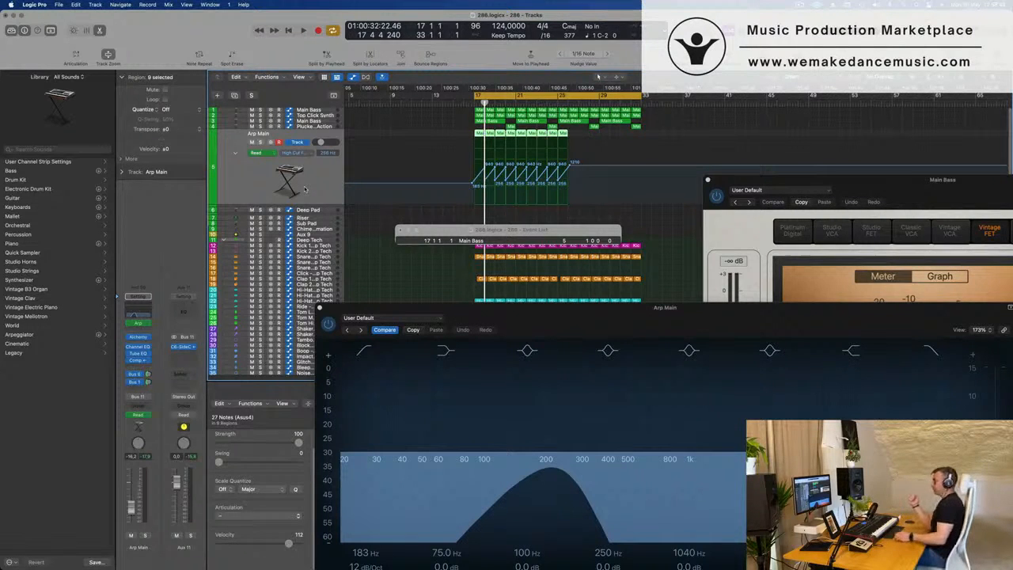
Step: Copy the nine Arp Main regions with their automation to bar 26, and delete the two copies beyond bar 33
key(space)
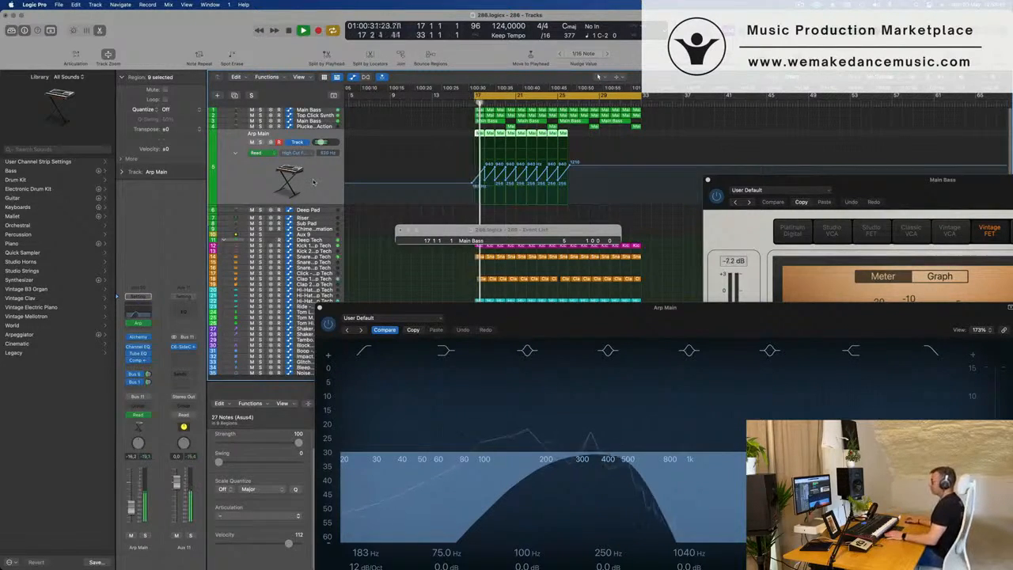
scroll(677, 125, up, 1)
drag(590, 134, 468, 140)
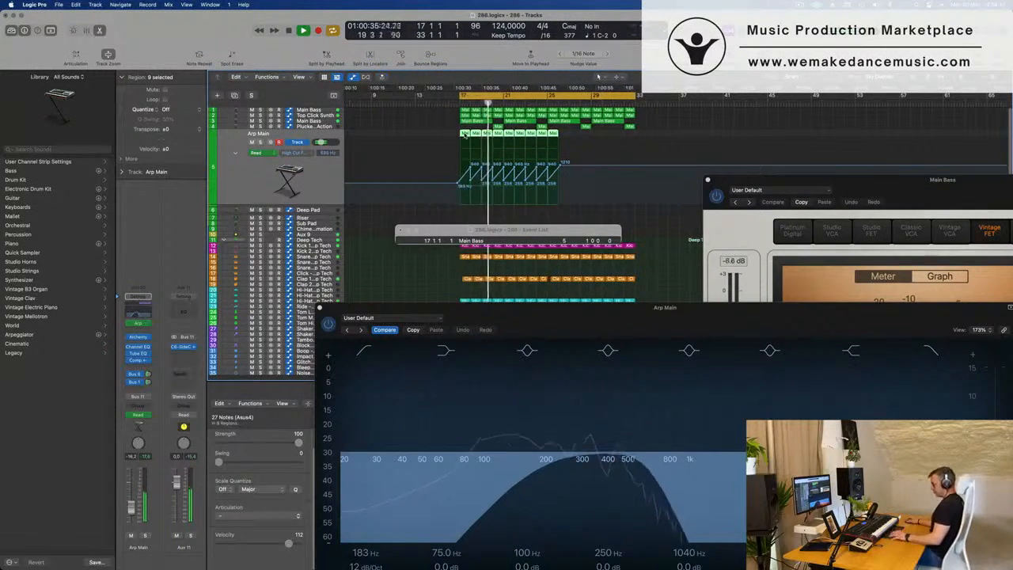
key(super+r)
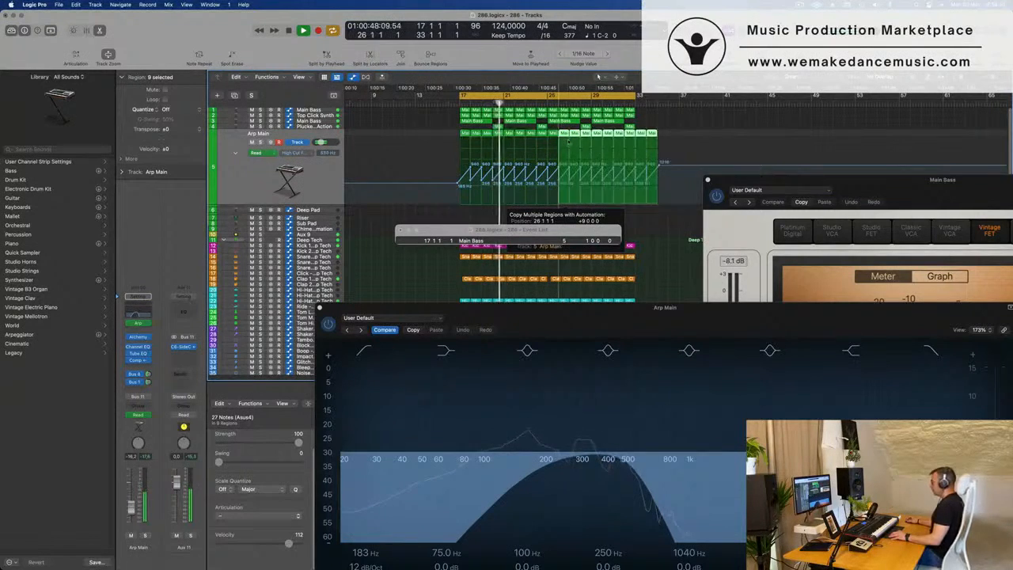
drag(670, 136, 642, 136)
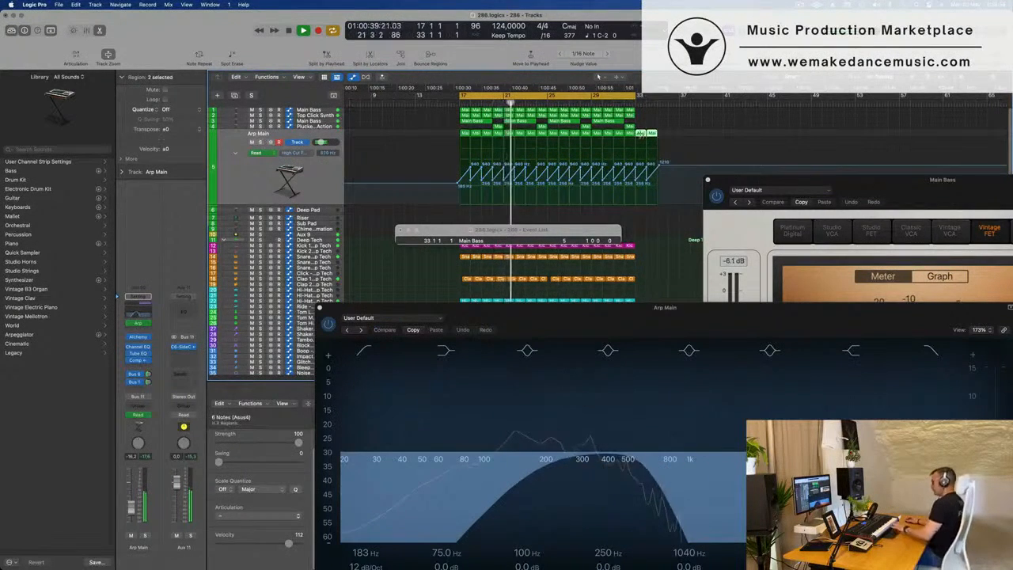
key(Delete)
click(318, 168)
key(space)
key(space)
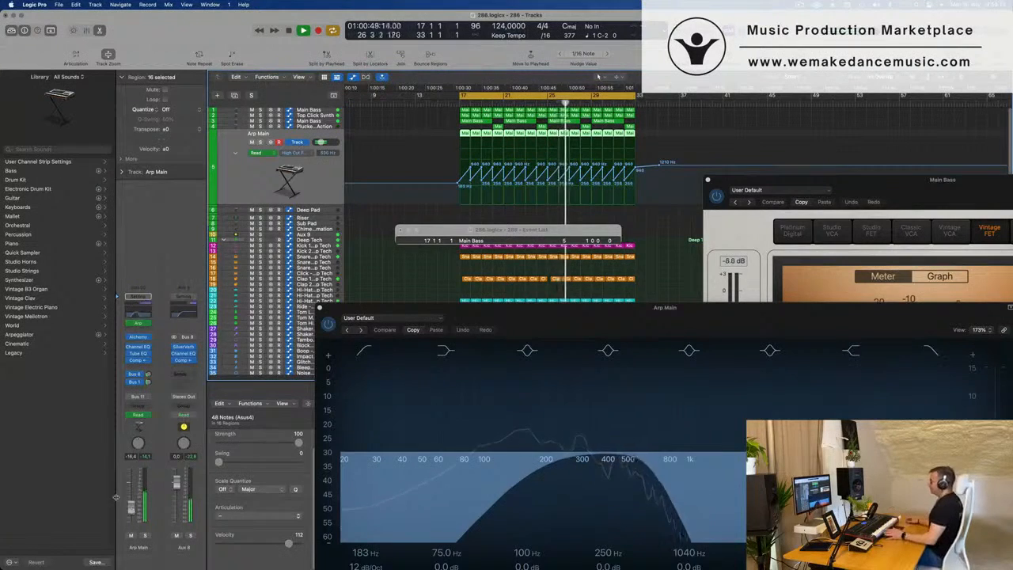
Step: Close Arp Main's Channel EQ and replace its high cut sweeps after bar 25 with one rise to about 7850 Hz at bar 33
drag(343, 304, 98, 173)
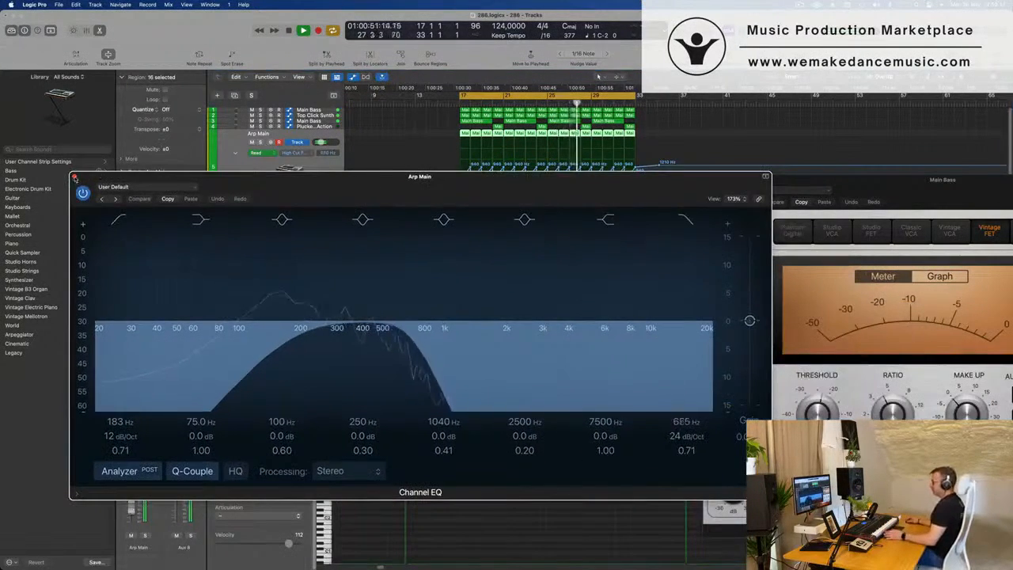
click(74, 175)
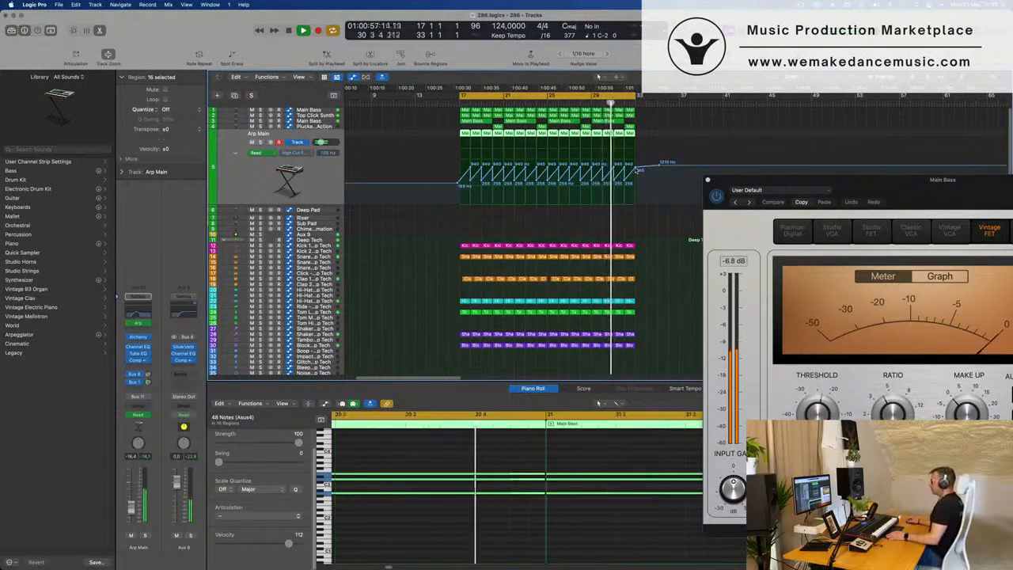
drag(634, 167, 547, 167)
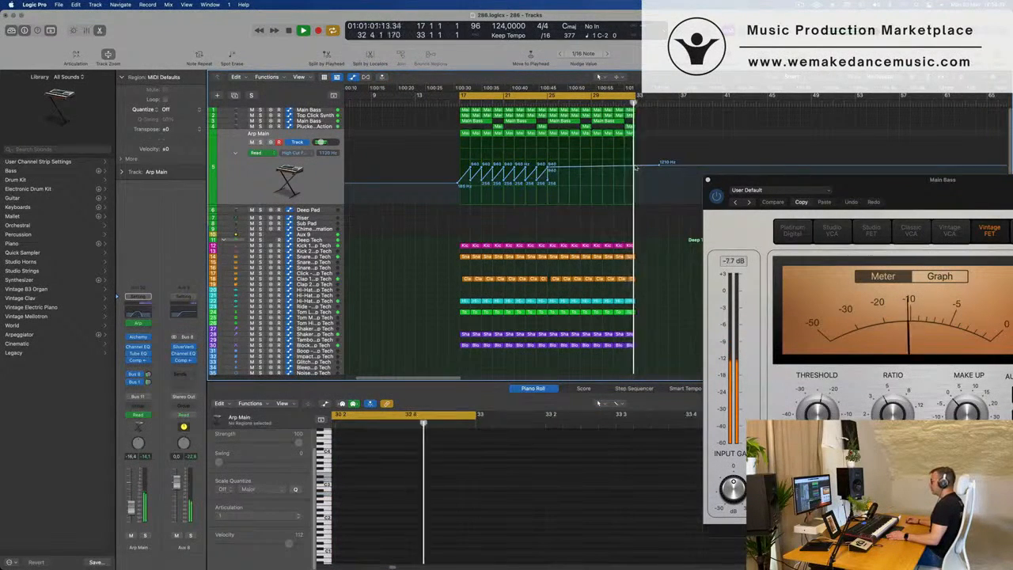
drag(633, 167, 636, 147)
click(325, 181)
scroll(426, 207, left, 5)
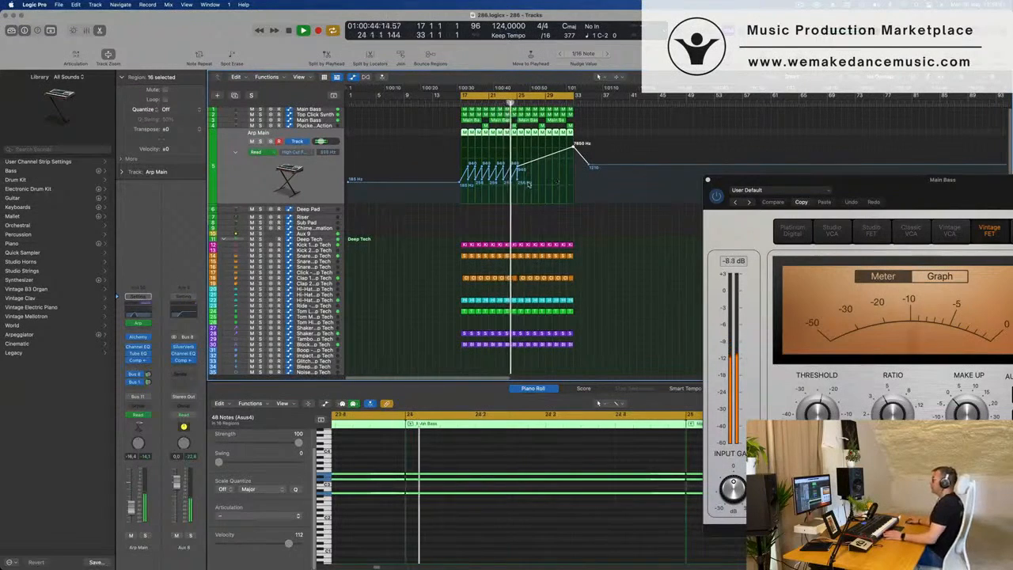
click(517, 182)
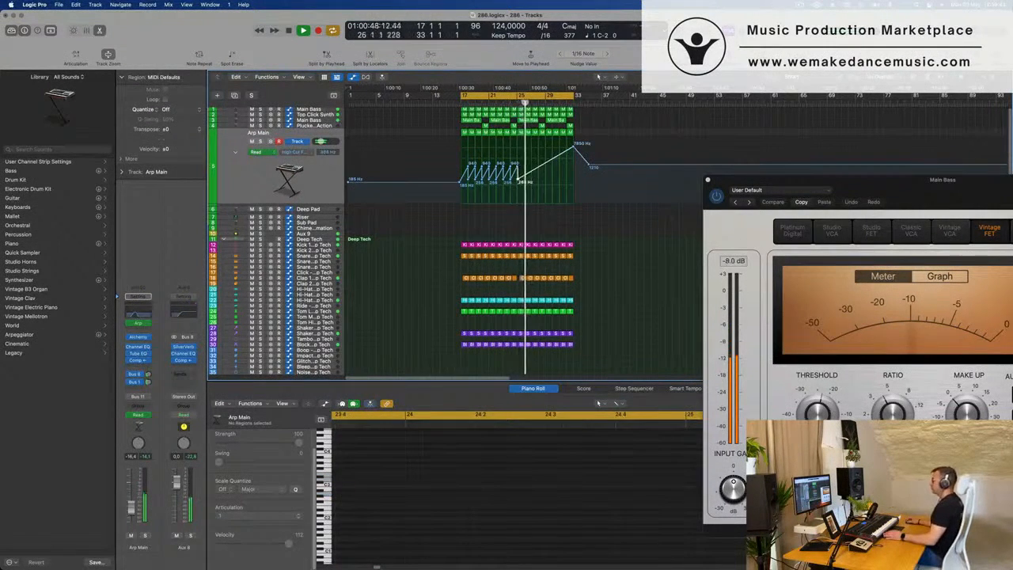
Step: Delete the last Main Bass region on track 3 and the last Plucked Mid Action fill before bar 33
scroll(519, 182, down, 3)
scroll(519, 184, up, 2)
scroll(519, 183, down, 1)
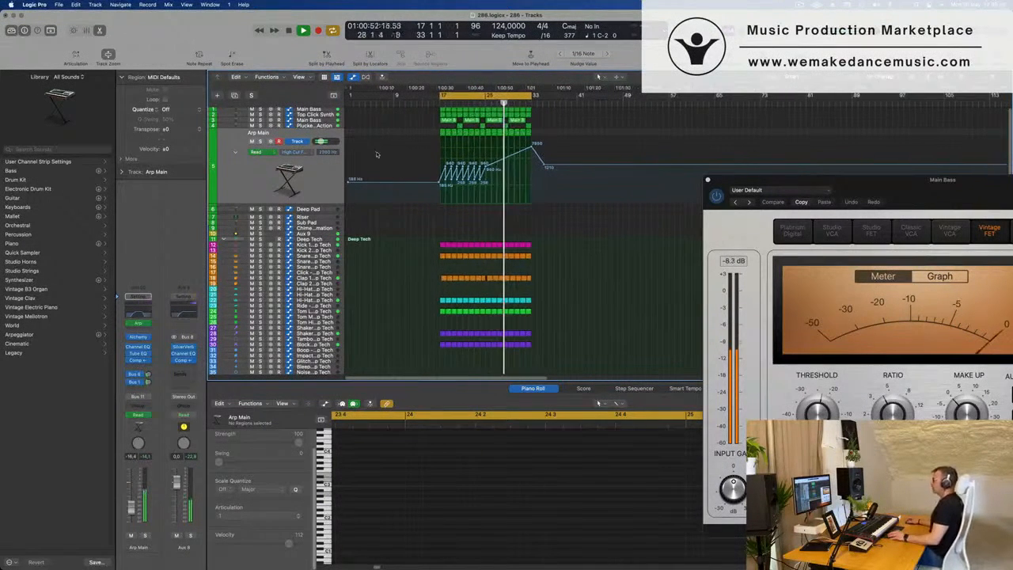
scroll(557, 120, up, 1)
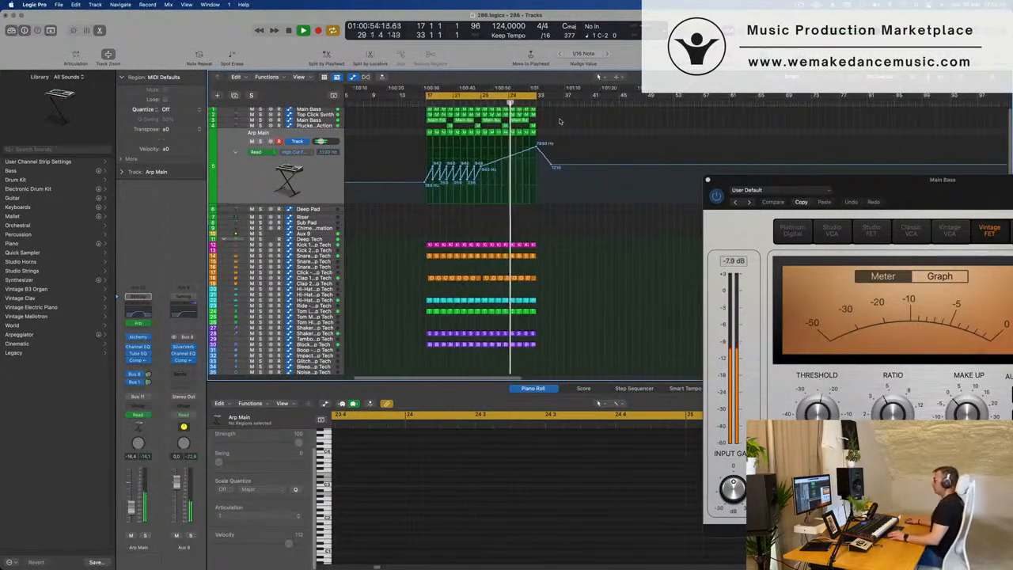
drag(522, 127, 515, 127)
key(Delete)
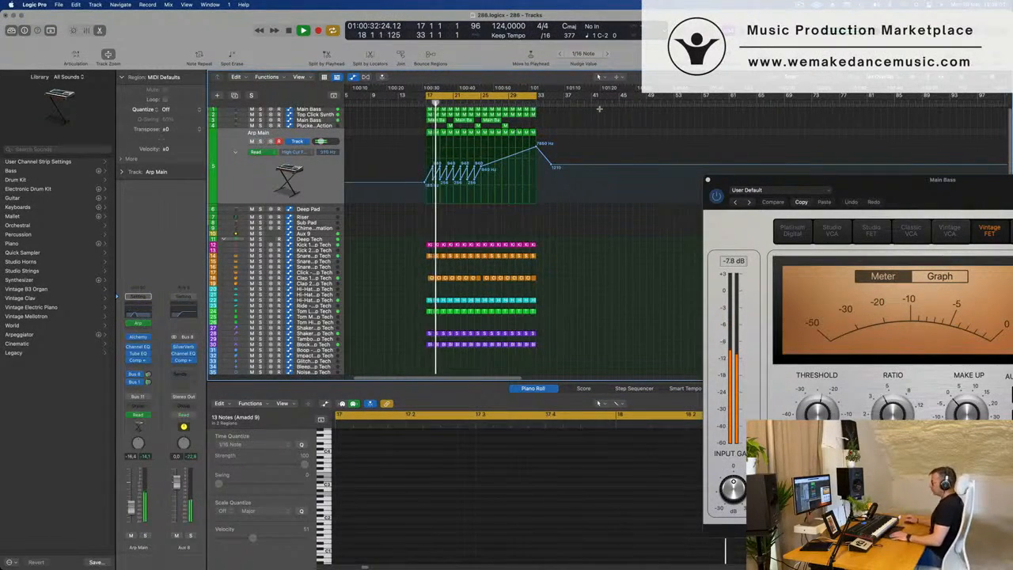
Step: Repeat the bars 17 to 33 section once on all tracks with its automation, starting at bar 33
key(ctrl+super+r)
key(super+Left)
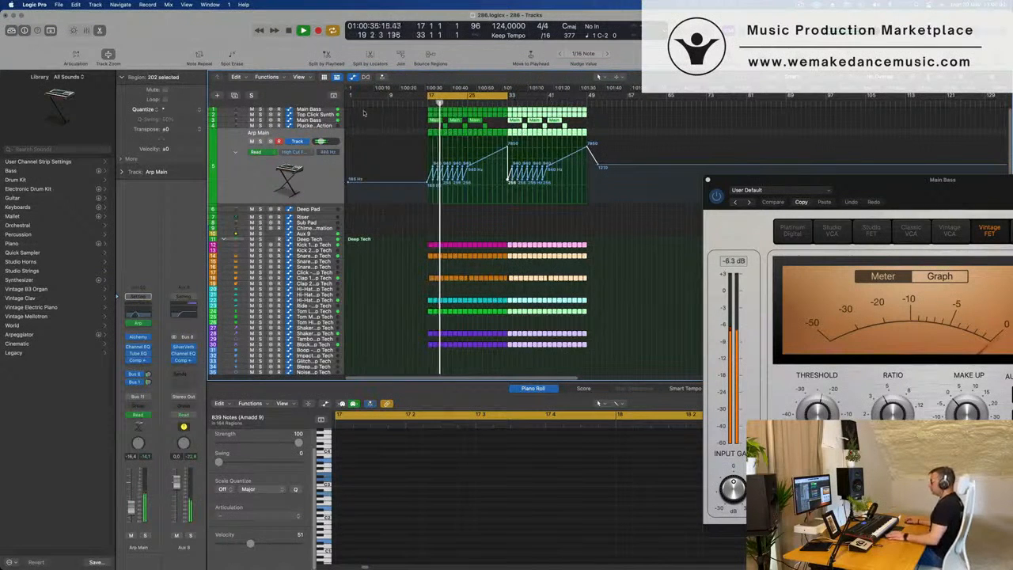
click(377, 117)
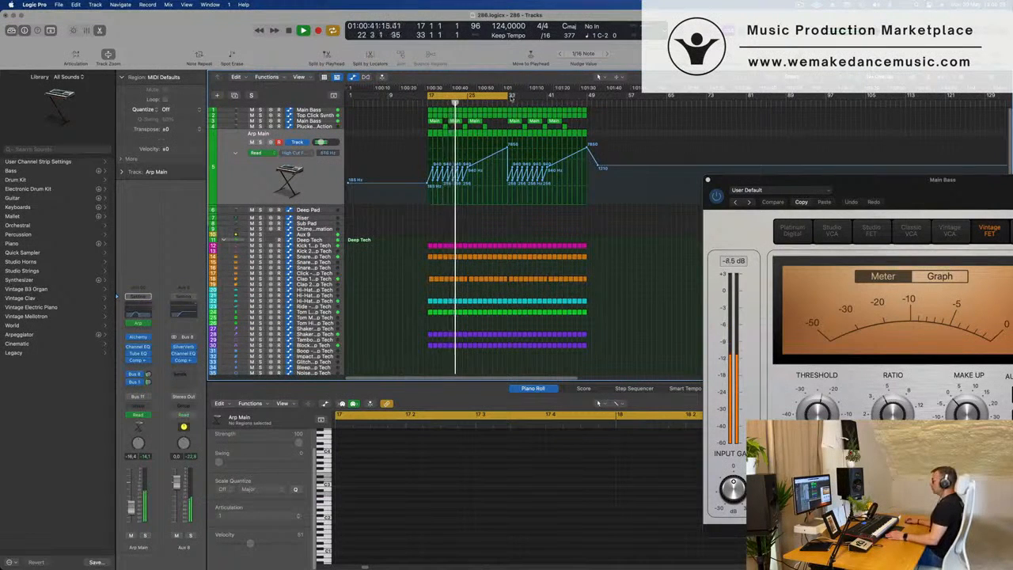
Step: Extend the cycle range to bar 49, repeat that whole section from bar 49 to bar 81, and save the project
drag(511, 96, 583, 103)
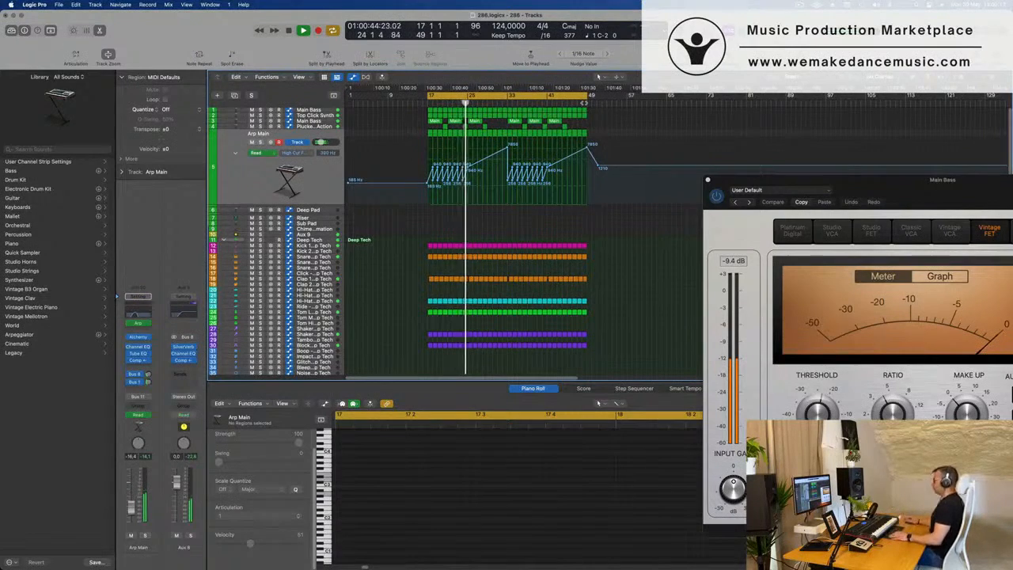
key(ctrl+super+r)
key(super+Left)
key(super+s)
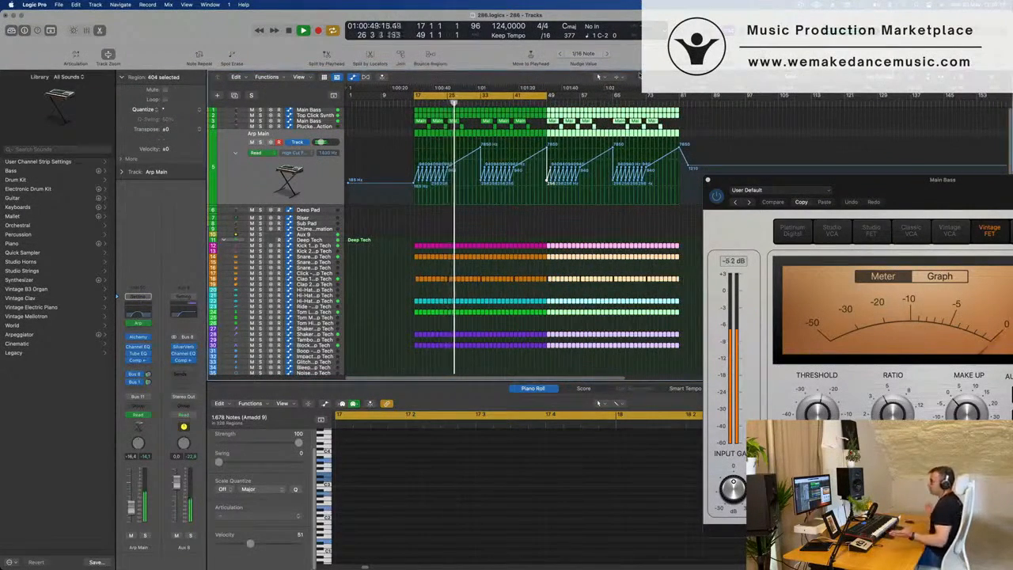
click(390, 235)
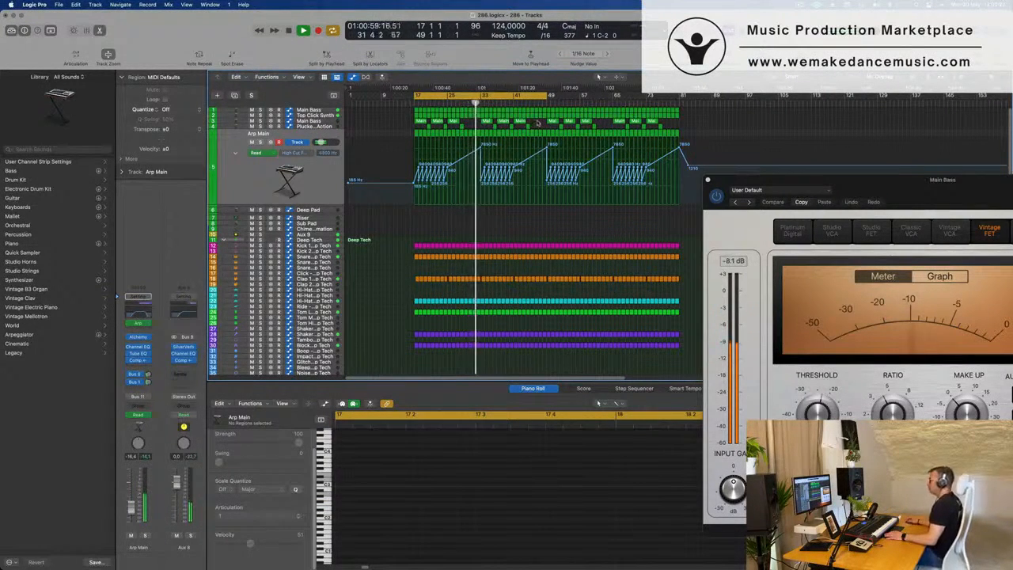
Step: In bars 33 to 49, delete the regions on tracks 3 and 4 and slope Arp Main's high cut down through about 1520 Hz at bar 41
key(space)
key(space)
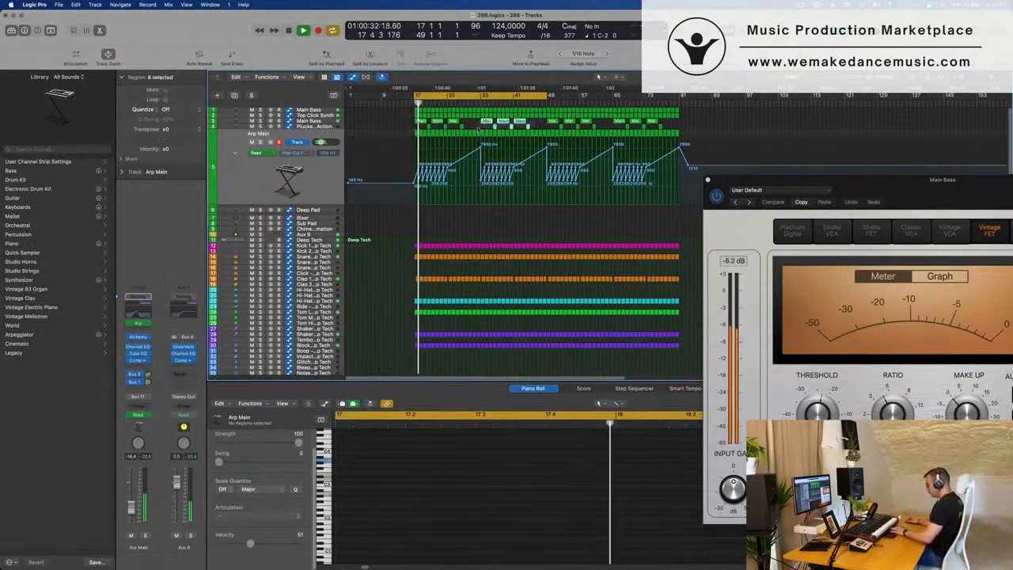
mouse_move(477, 146)
mouse_down()
mouse_move(467, 147)
mouse_move(514, 149)
mouse_up()
click(517, 150)
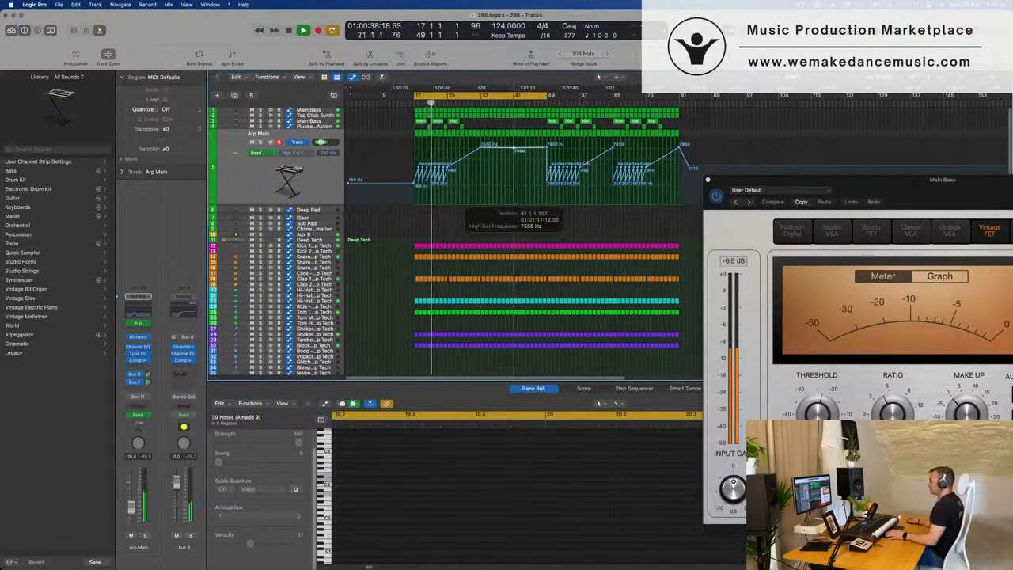
drag(514, 162, 515, 161)
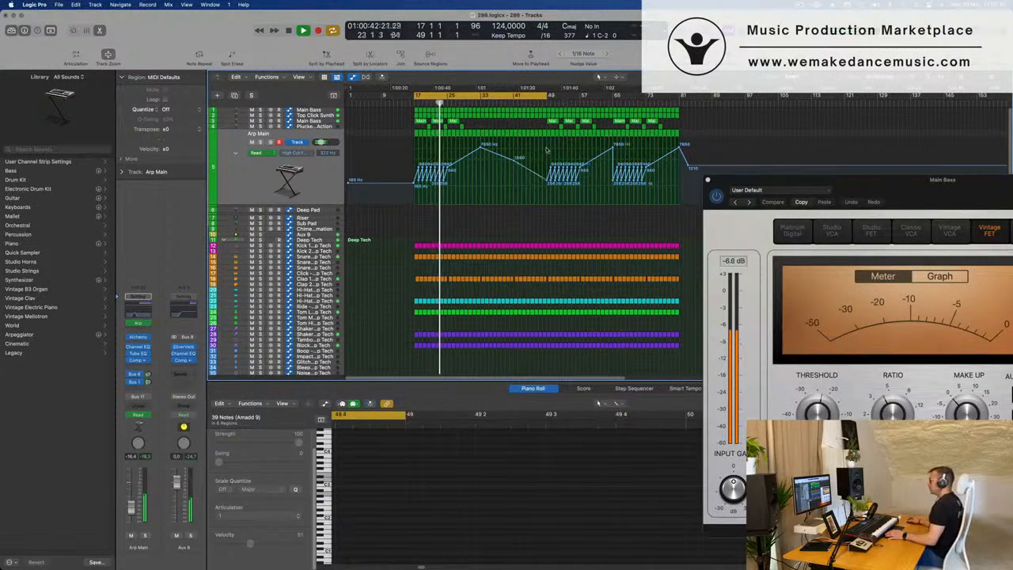
click(515, 159)
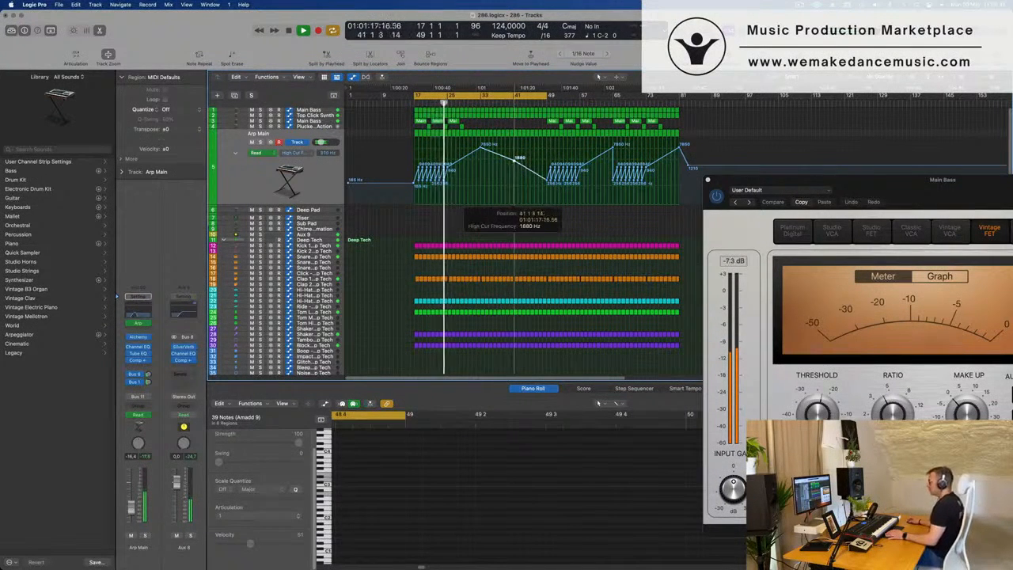
drag(515, 161, 516, 163)
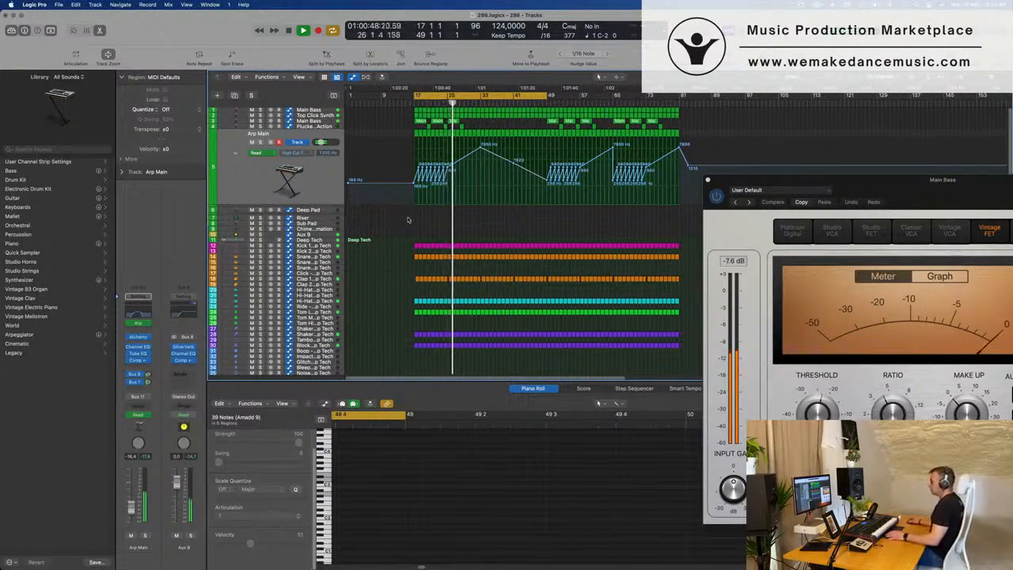
Step: Delete the Plucked Mid Action fill at bar 28
scroll(439, 216, up, 5)
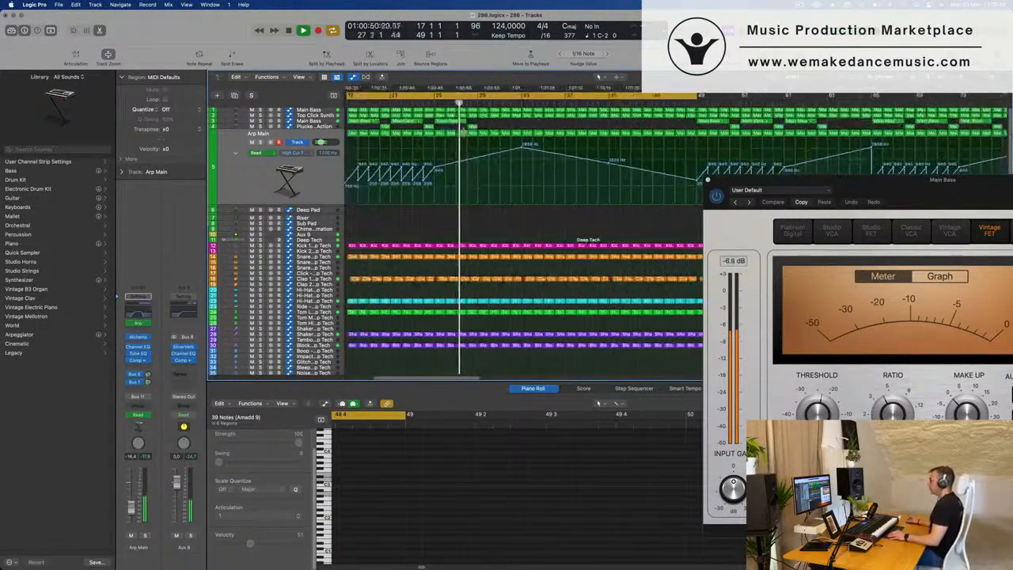
scroll(484, 127, down, 5)
scroll(478, 127, down, 1)
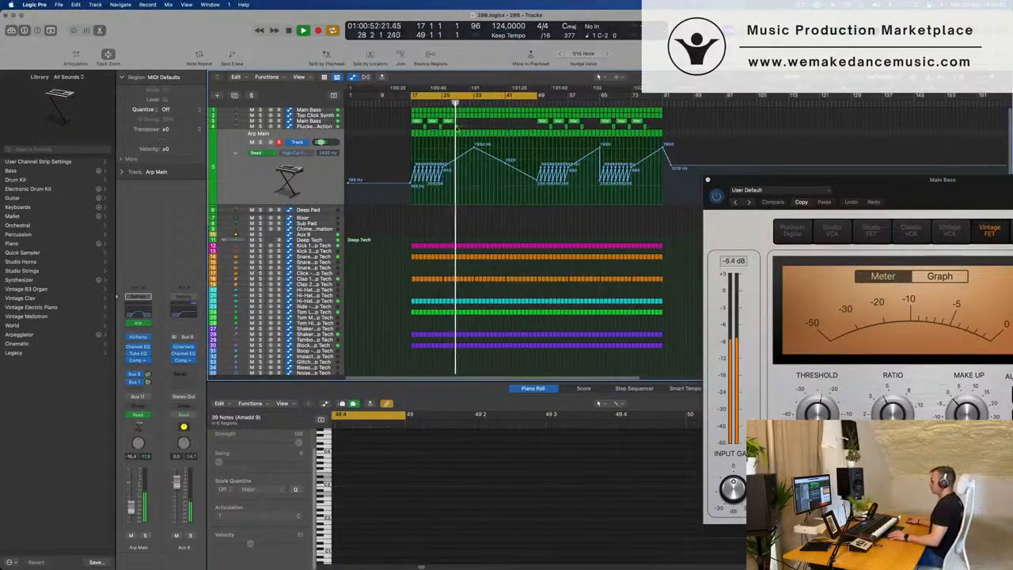
click(457, 127)
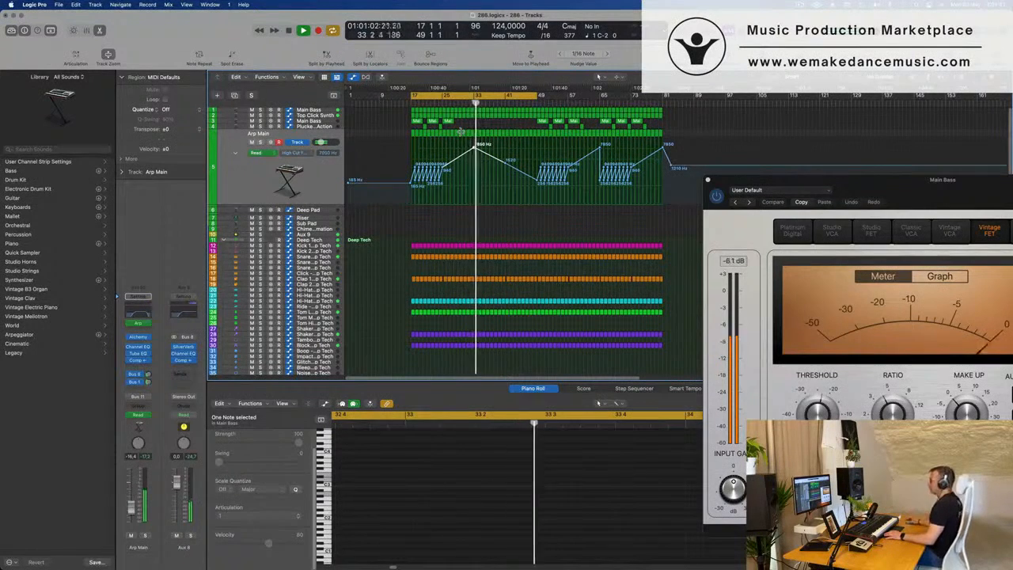
Step: Stop playback and copy the Arp Main chord region at bar 33 to the Deep Pad track
key(space)
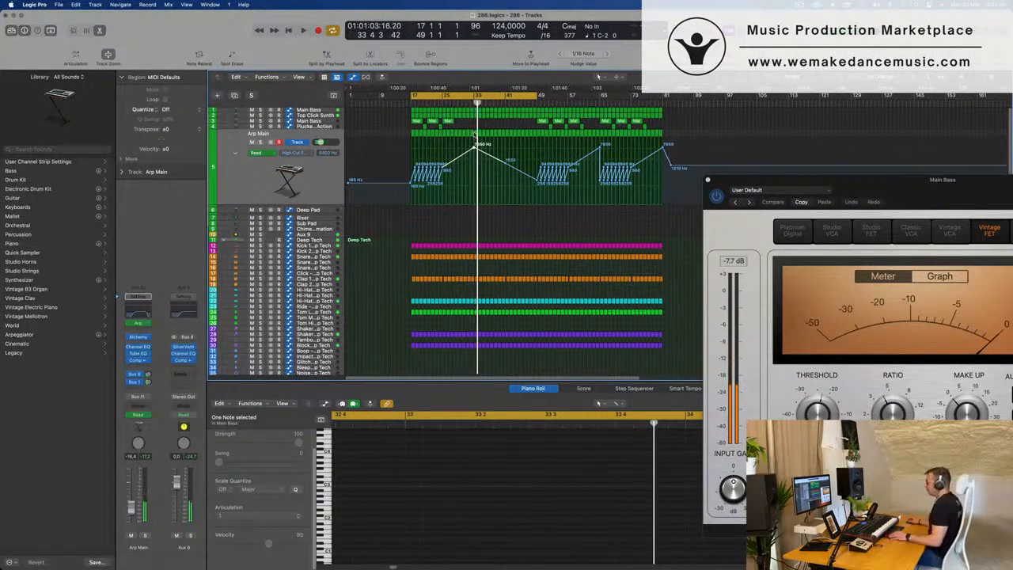
click(475, 134)
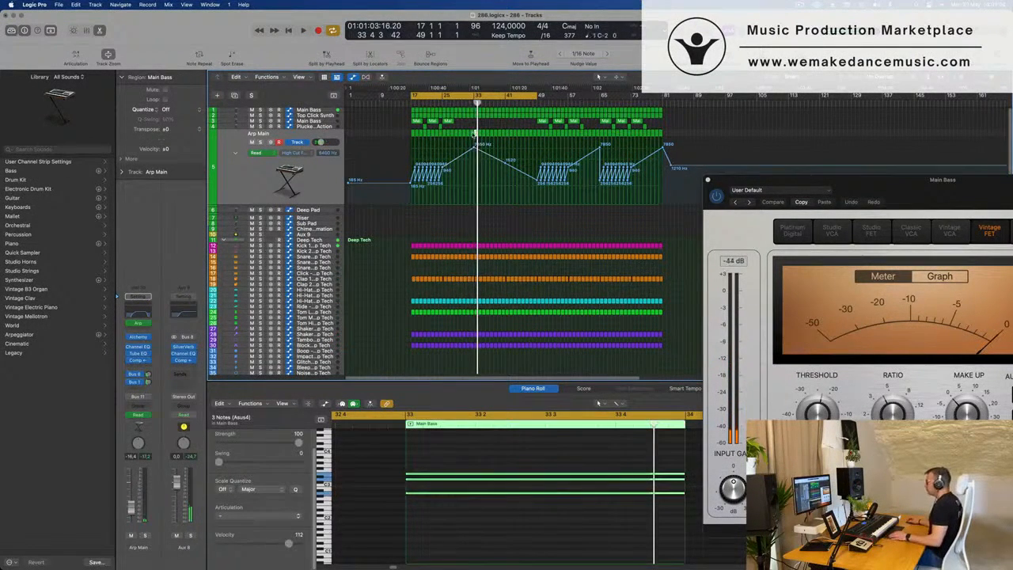
click(472, 133)
drag(472, 133, 475, 210)
Step: Play from about bar 30 and lengthen the Deep Pad region at bar 33 to about four bars
key(space)
key(super+Right)
key(super+Right)
key(super+Right)
key(super+Right)
scroll(482, 223, left, 5)
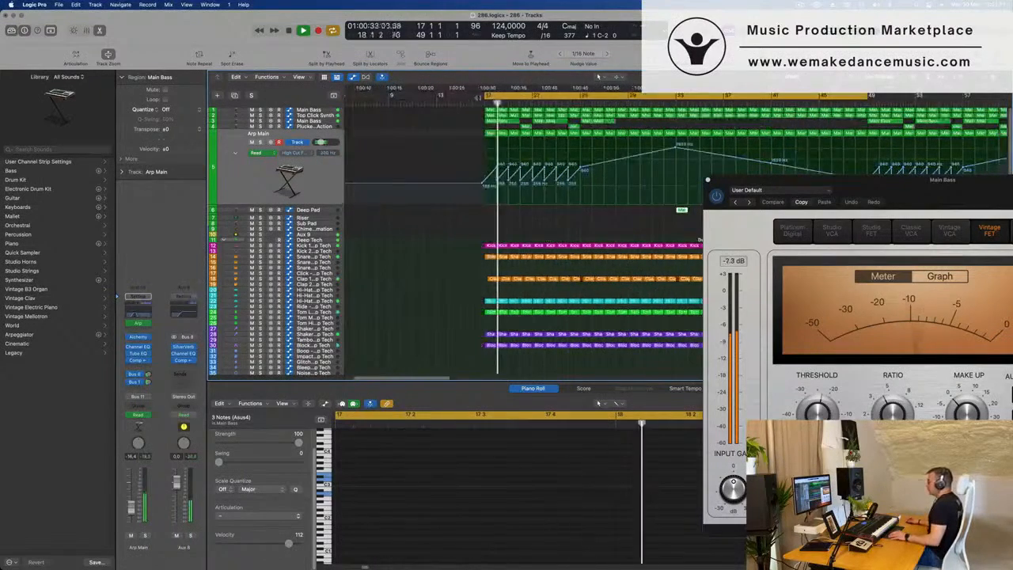
scroll(645, 103, down, 2)
click(645, 103)
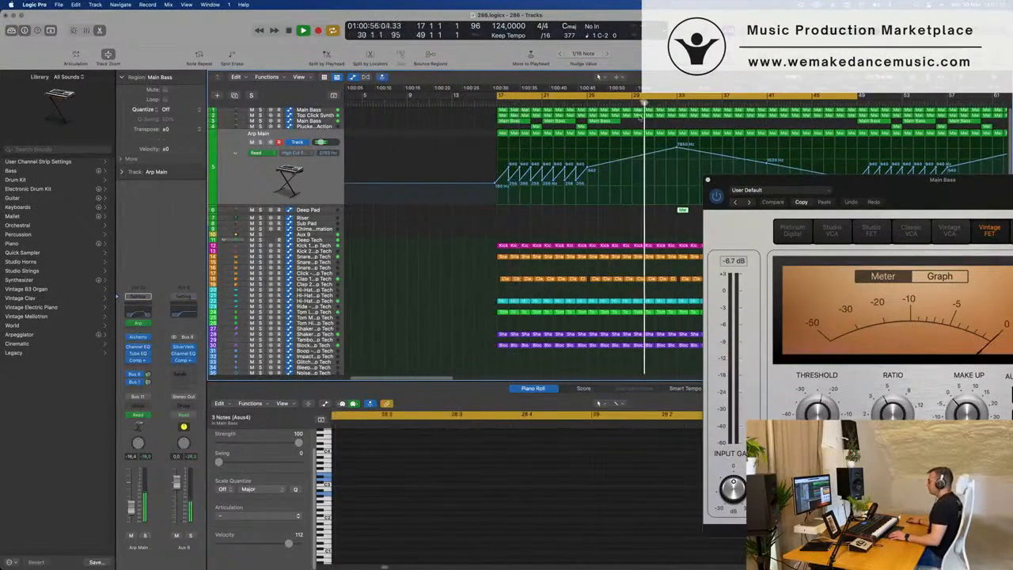
key(super+Left)
key(super+Left)
key(super+Left)
key(super+Left)
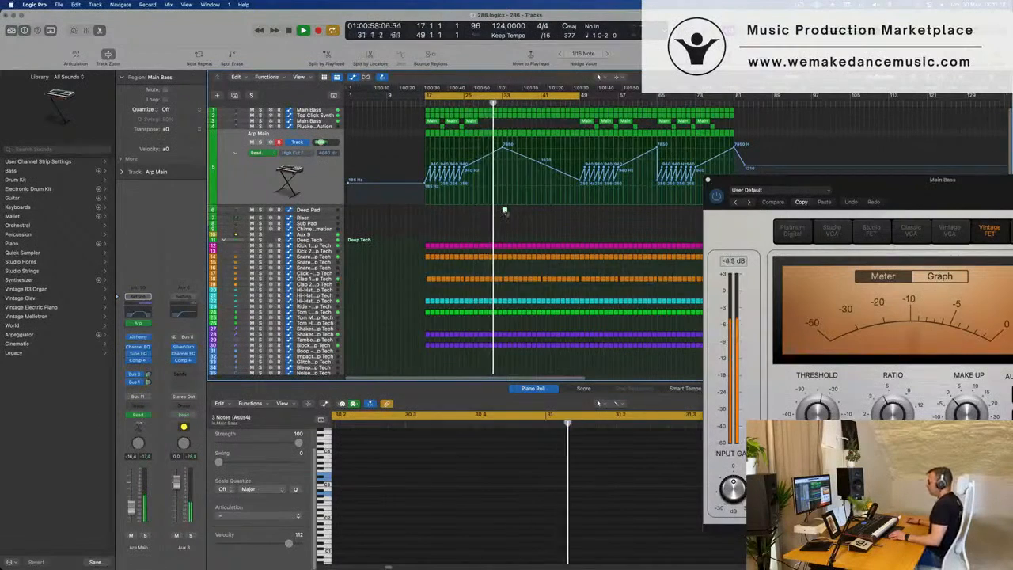
drag(505, 210, 525, 211)
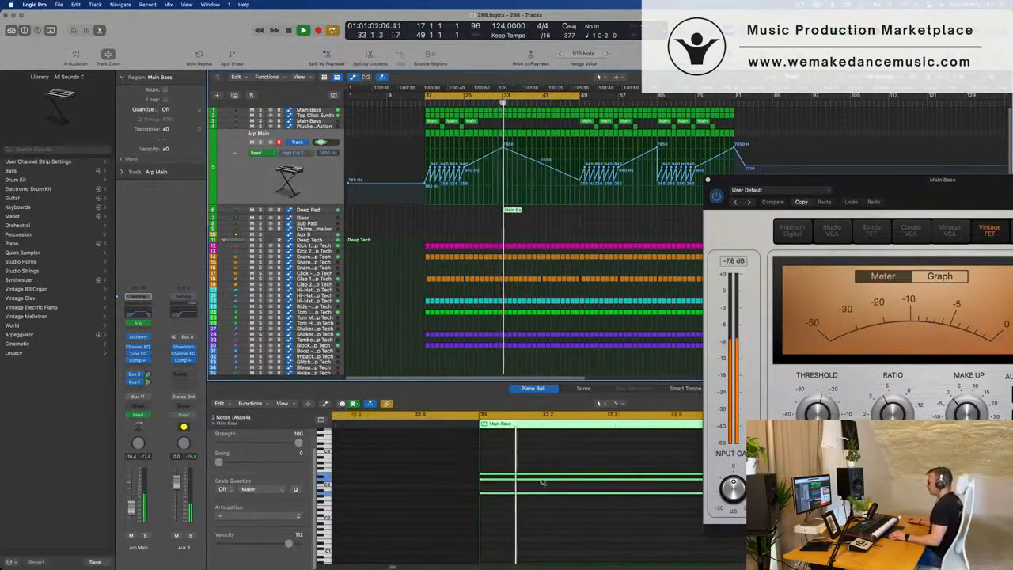
Step: Lengthen the Deep Pad region's chord notes beyond bar 34 and transpose them up one octave, moving the plug-in windows out of the way
drag(830, 180, 191, 37)
drag(622, 467, 635, 538)
drag(873, 246, 371, 188)
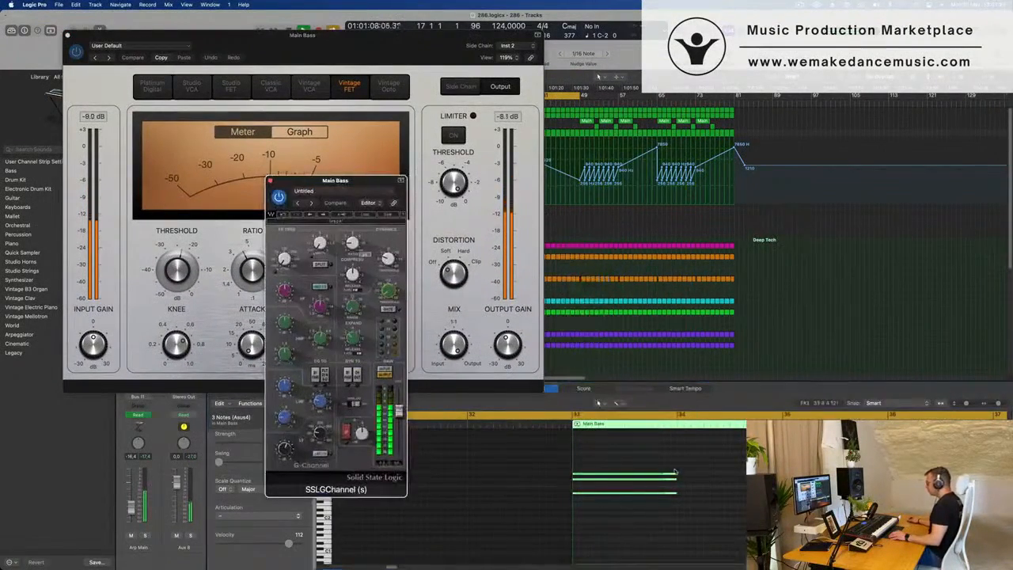
drag(674, 473, 745, 475)
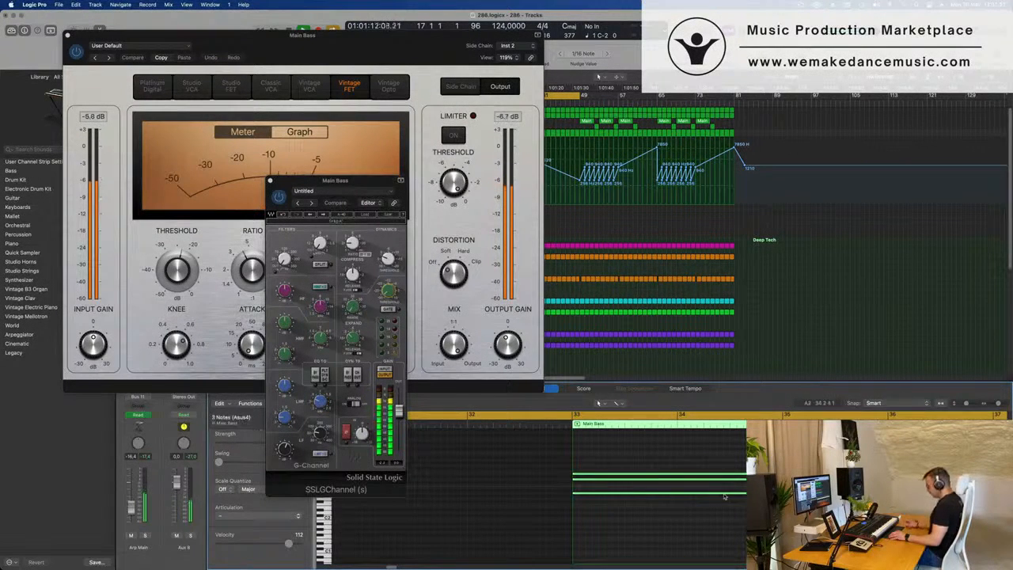
key(alt+shift+Up)
drag(346, 35, 1009, 93)
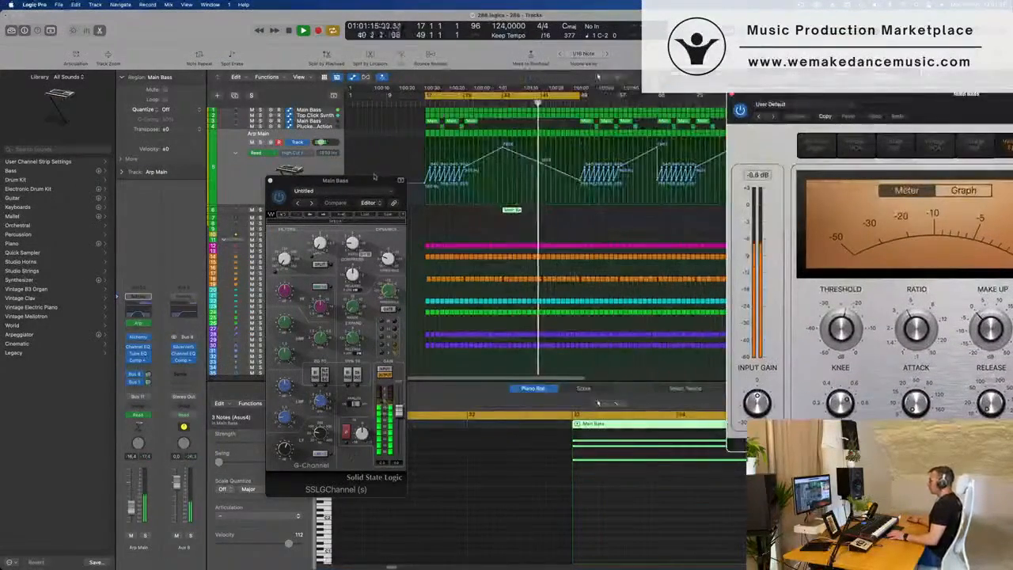
Step: Cycle bars 33 to 49 and raise the Deep Pad track's volume to about -3.7 dB while playing from bar 33
drag(375, 179, 865, 236)
drag(427, 96, 496, 96)
key(space)
click(311, 211)
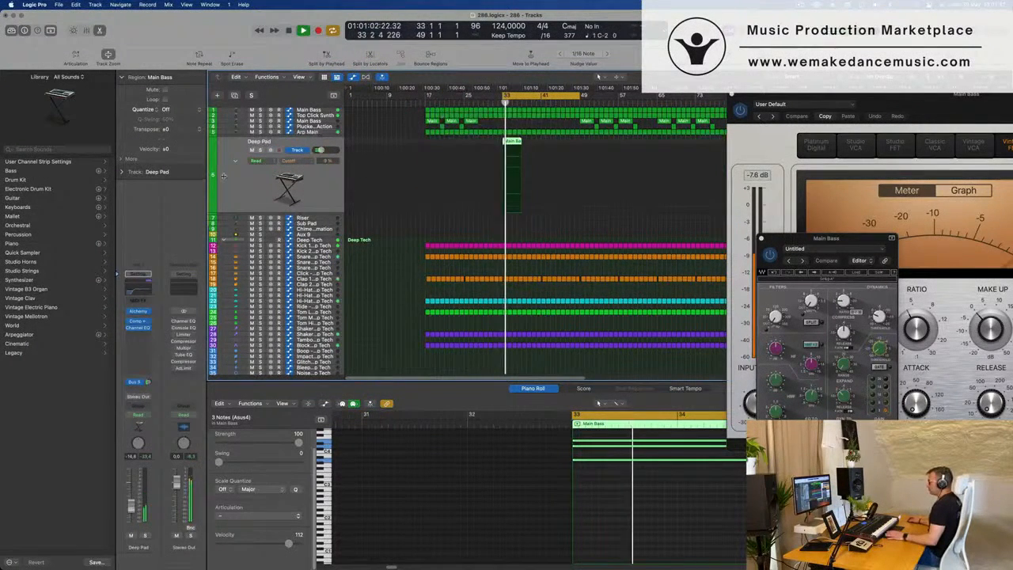
key(Return)
drag(133, 505, 133, 489)
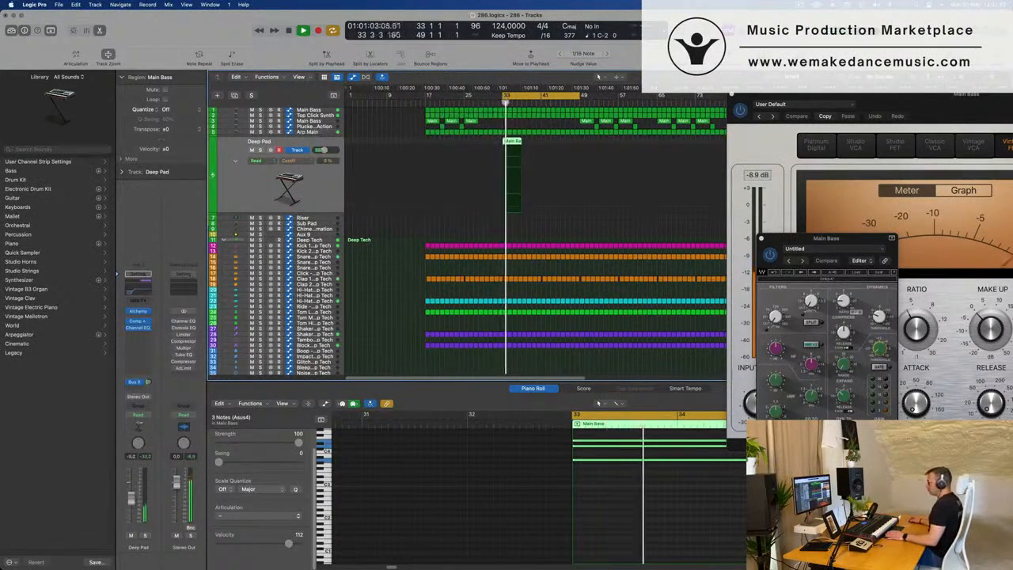
key(Return)
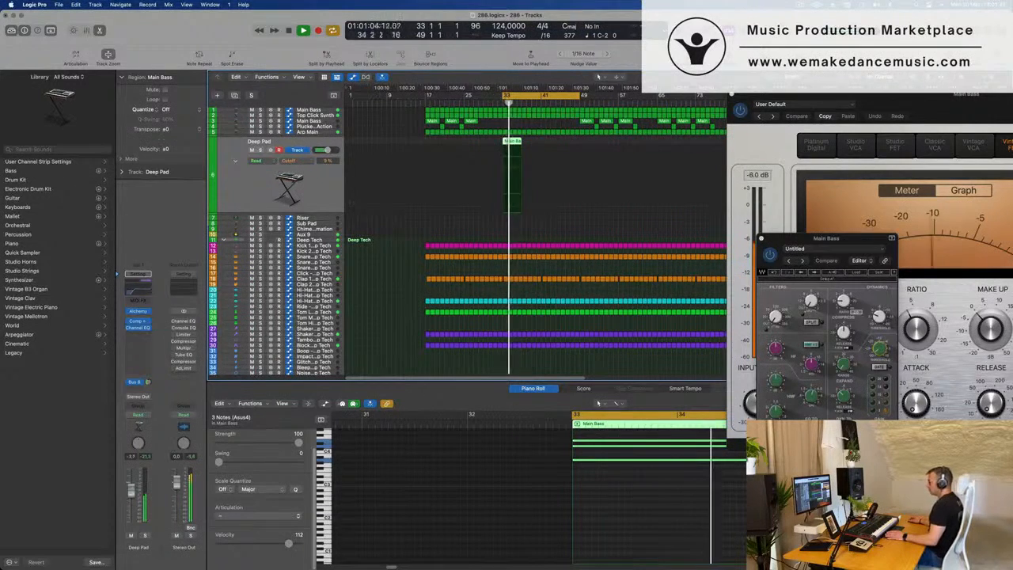
key(space)
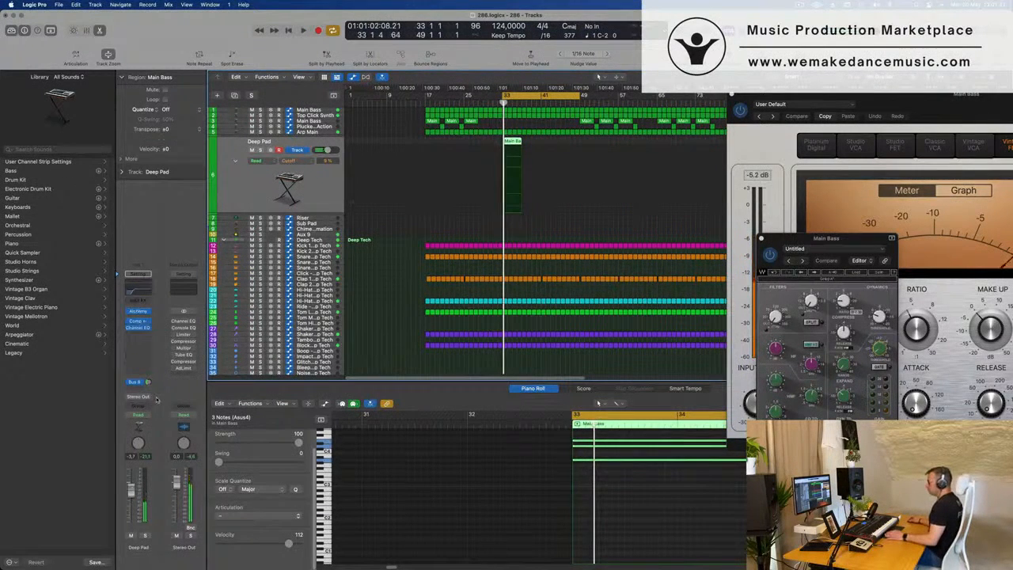
Step: Record a rise of the Deep Pad's Alchemy cutoff as Touch automation at bar 33, and return the track to Read mode
click(147, 415)
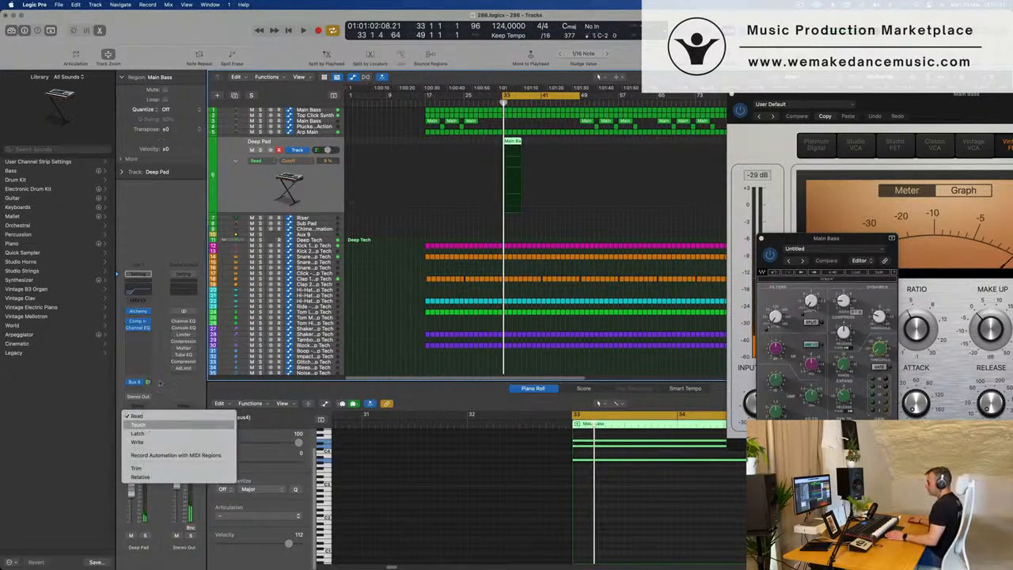
click(148, 427)
click(137, 311)
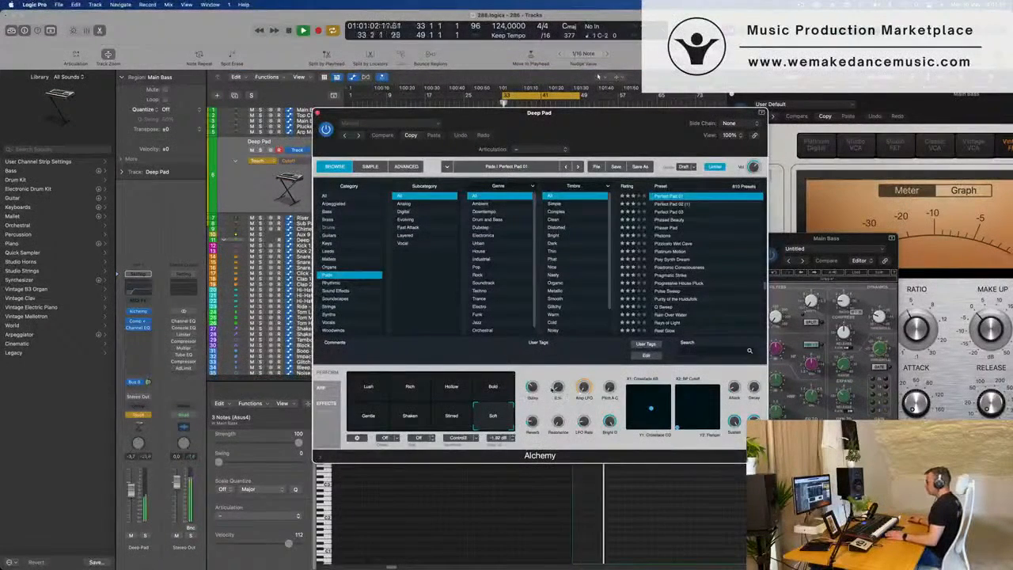
drag(559, 389, 558, 385)
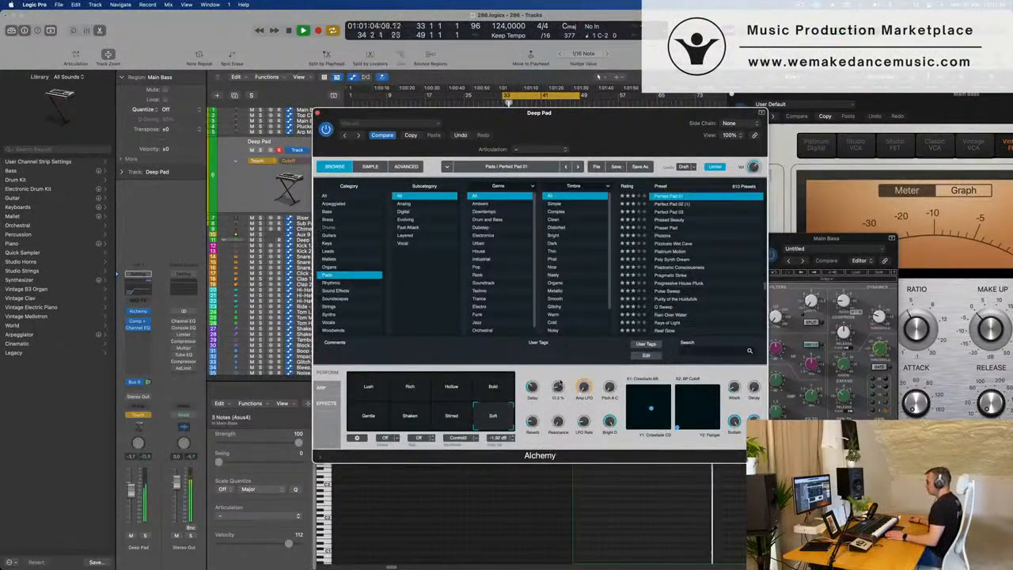
click(317, 113)
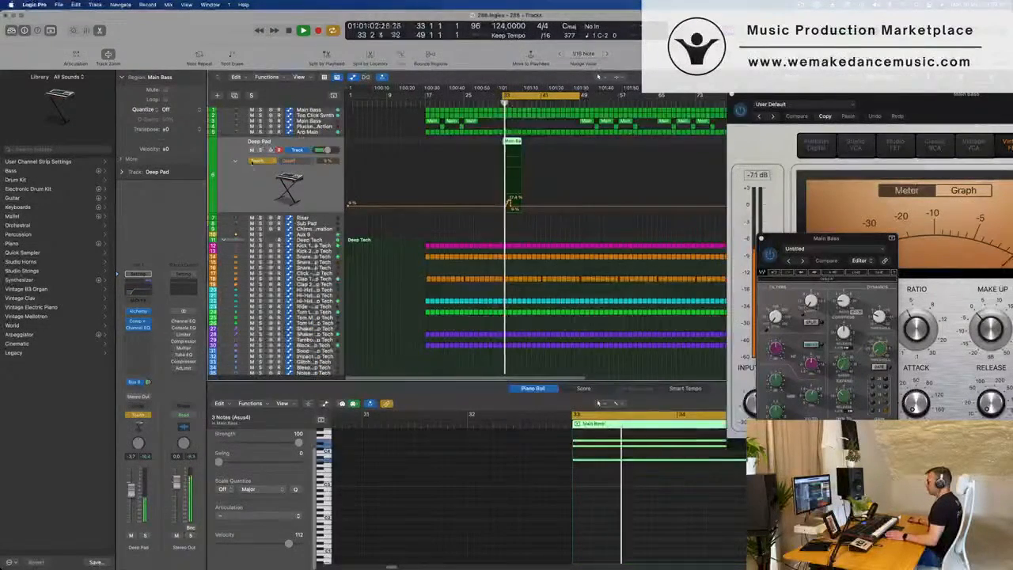
click(259, 161)
click(260, 151)
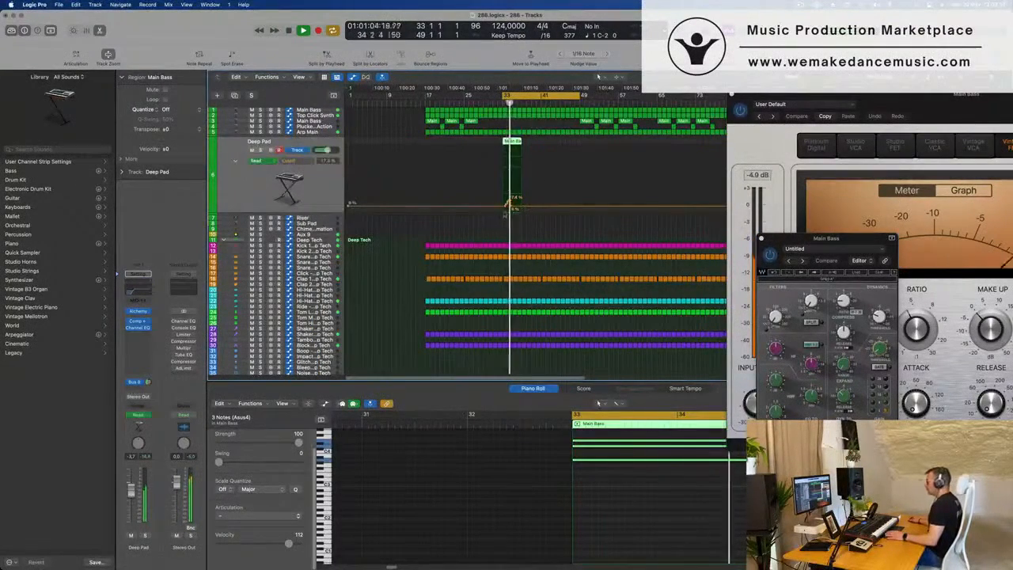
Step: Reshape the Deep Pad cutoff automation into a ramp reaching 37.5 % at the region's end, and lower the track's volume to about -15 dB
drag(514, 208, 521, 195)
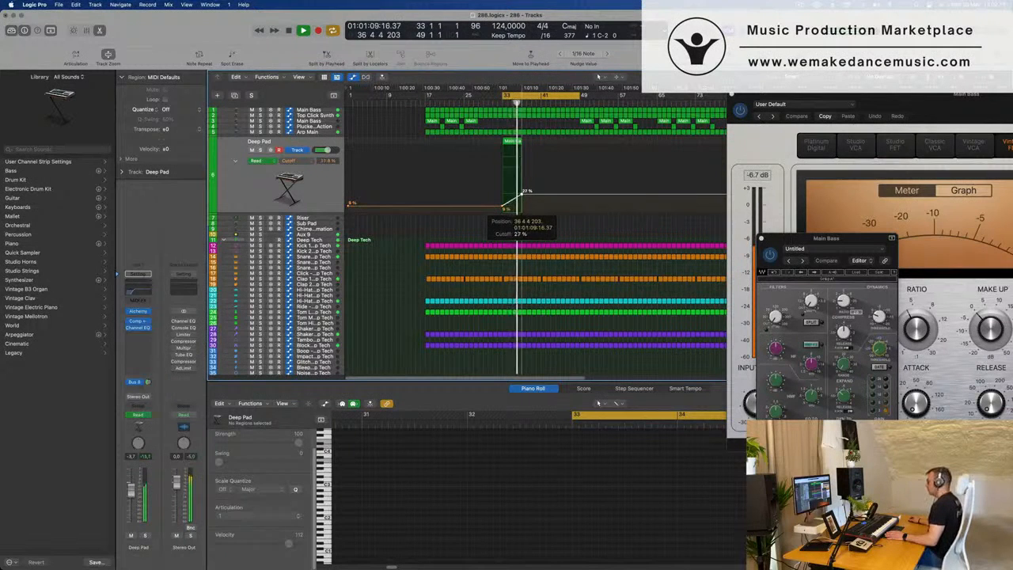
click(314, 183)
key(shift+space)
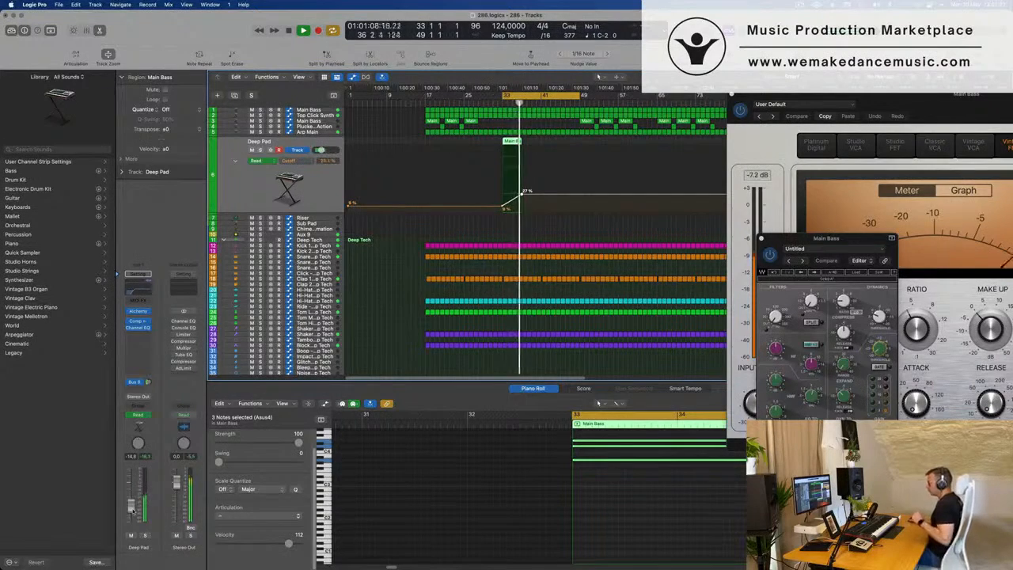
key(space)
drag(522, 194, 522, 188)
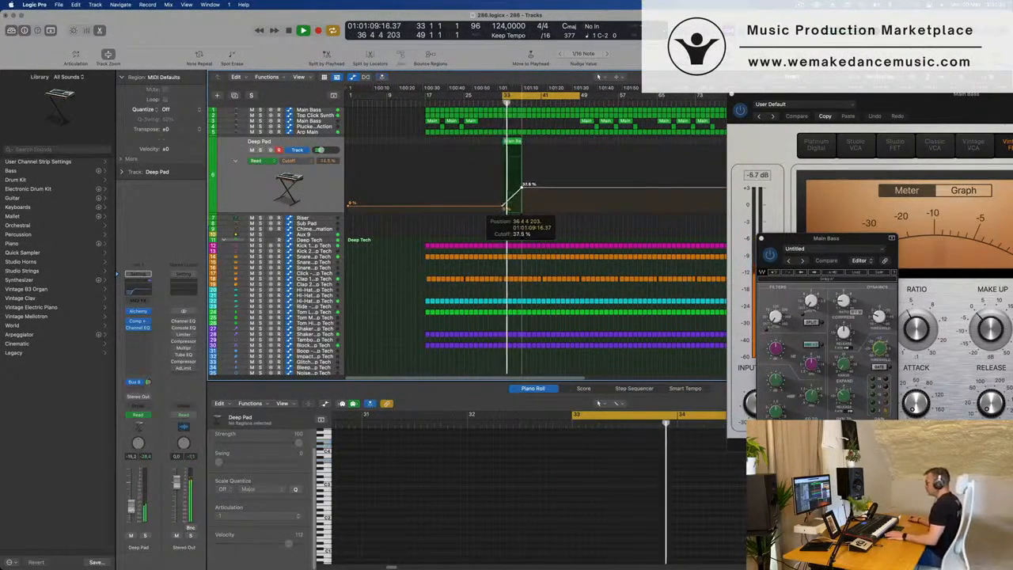
click(506, 204)
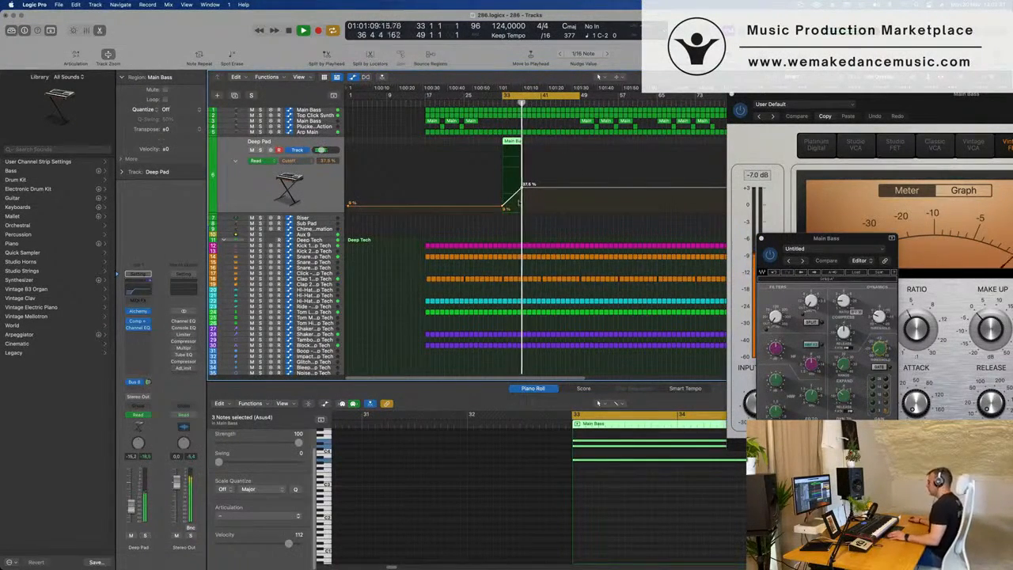
Step: Lower the end point of the Deep Pad cutoff ramp to about 28.8 %
key(super+Right)
key(super+Right)
key(super+Right)
key(super+Right)
key(super+Right)
drag(561, 186, 560, 192)
Step: Copy the Deep Pad region at bar 33 together with its cutoff automation to bar 41
key(super+Left)
key(super+Left)
key(super+Left)
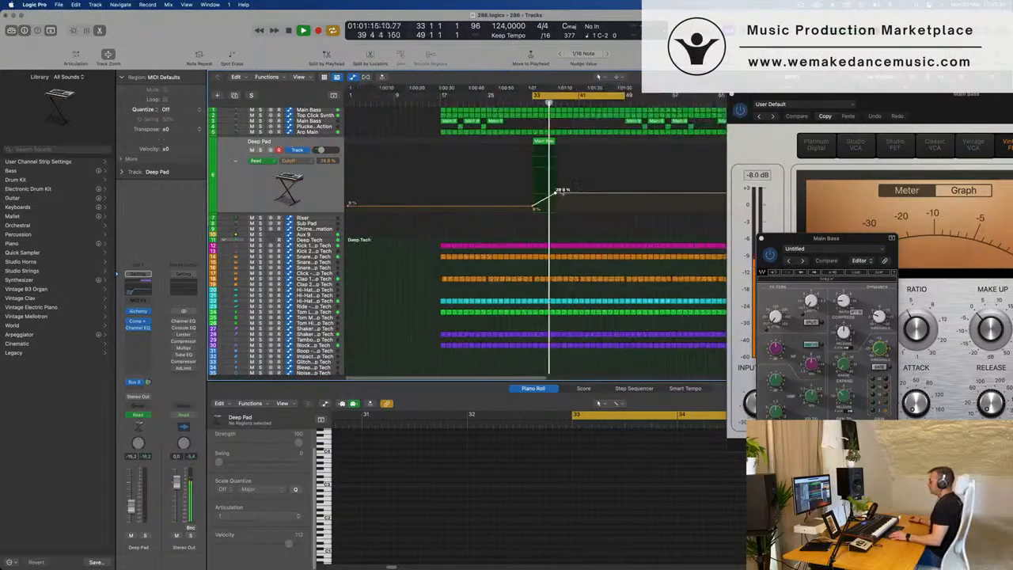
key(super+Left)
click(521, 141)
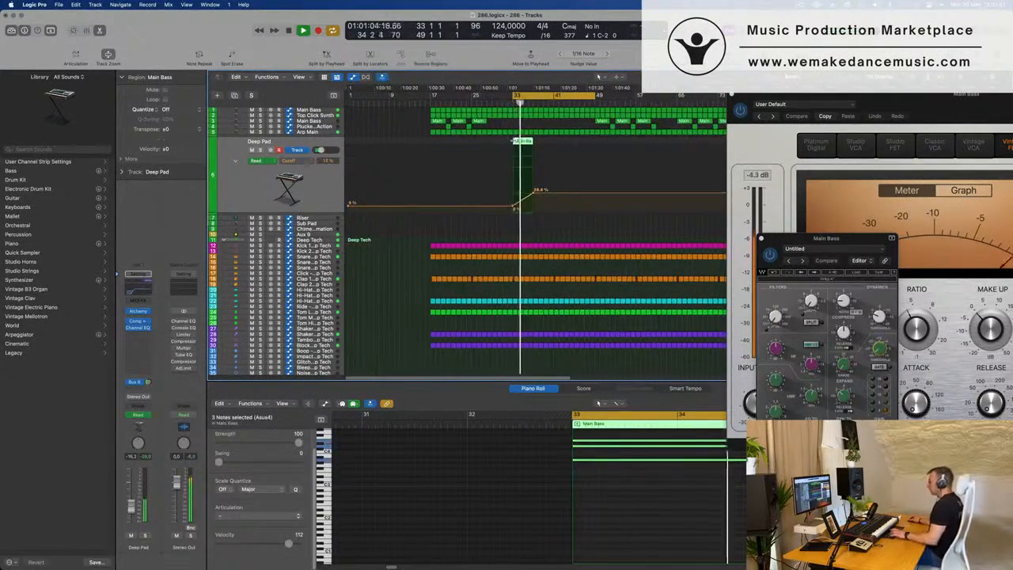
key(super+r)
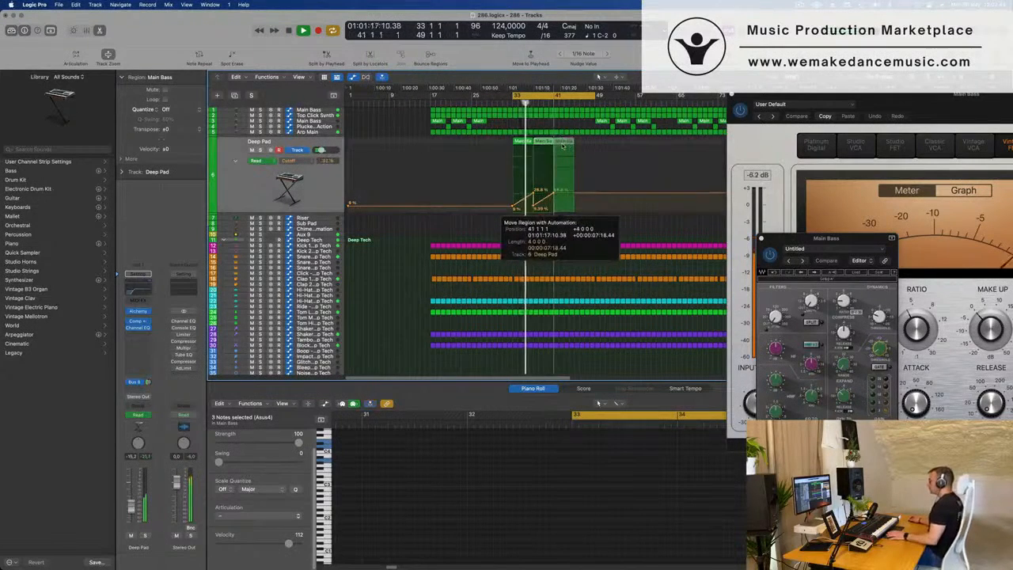
key(super+Left)
scroll(521, 188, up, 5)
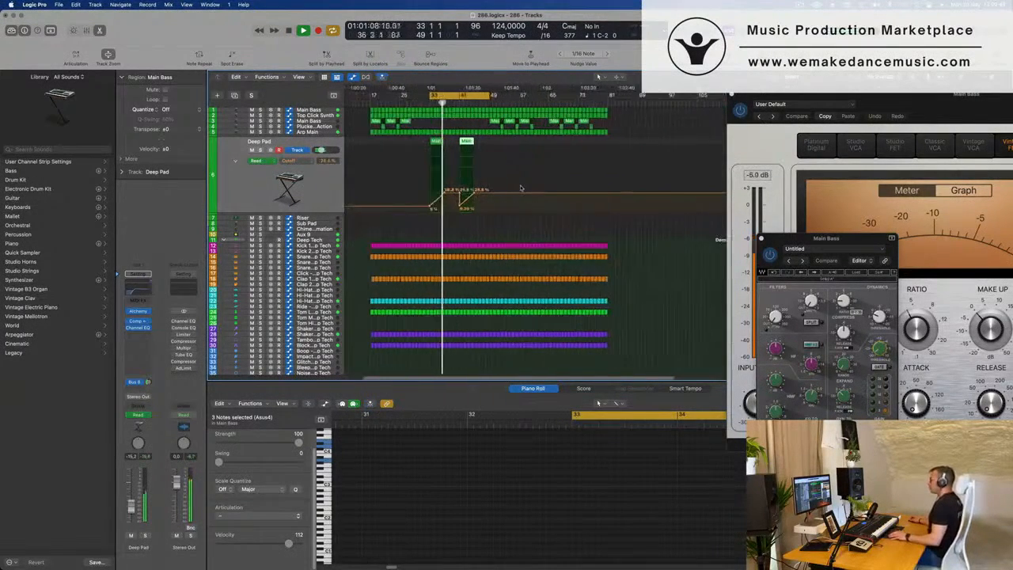
Step: Review the low cut in the Deep Pad's Channel EQ and raise the track's volume to about -14 dB
click(322, 195)
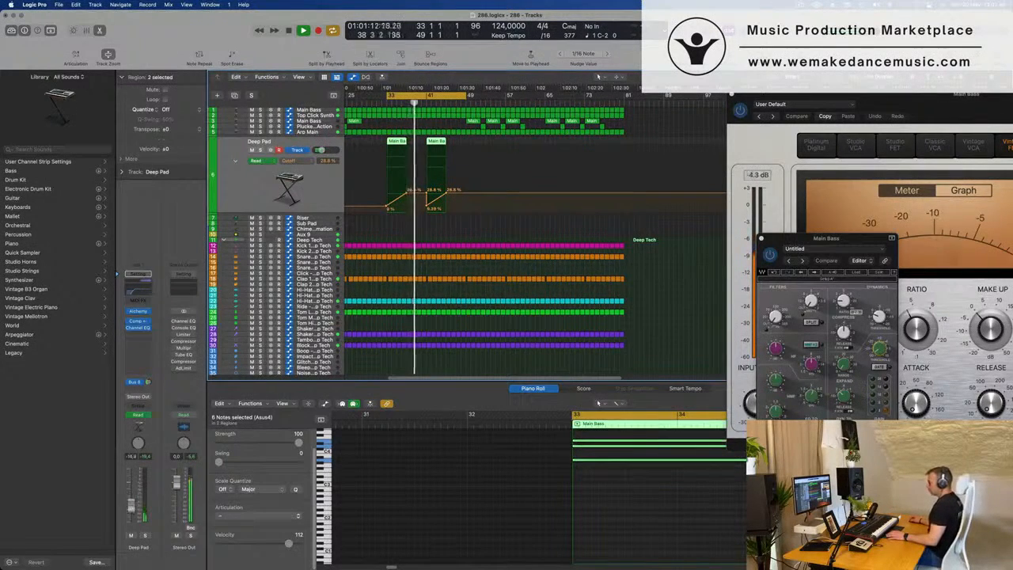
click(138, 292)
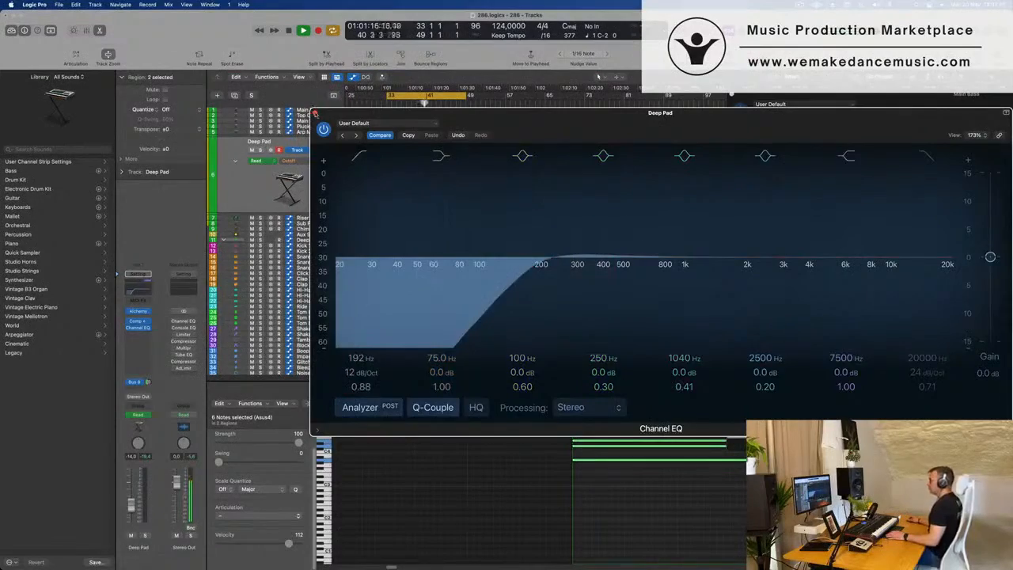
click(316, 113)
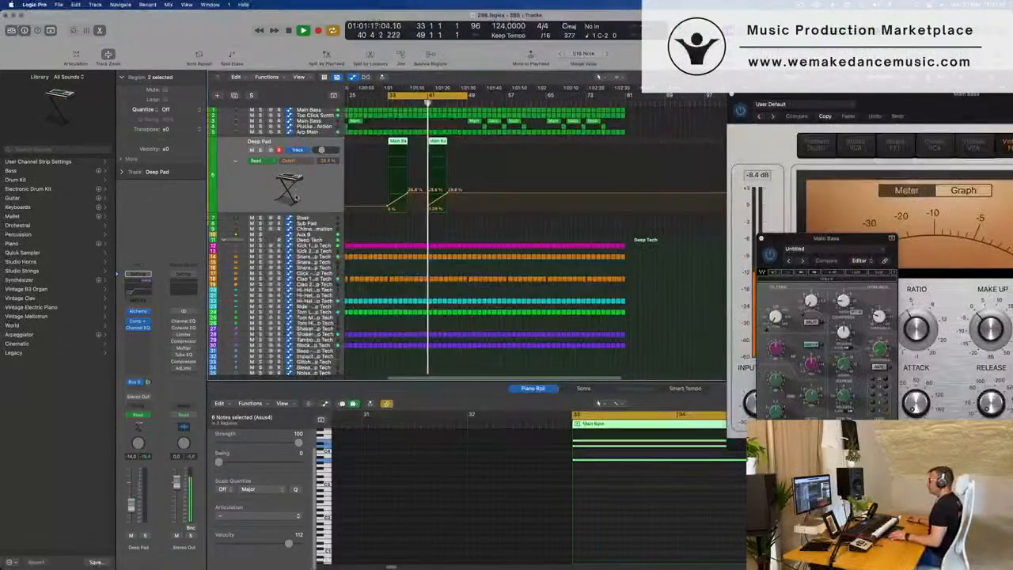
Step: Delete the crash region in the Deep Pad breakdown section
click(433, 282)
scroll(432, 280, down, 5)
click(402, 299)
click(410, 292)
key(Delete)
scroll(486, 167, up, 5)
key(super+Right)
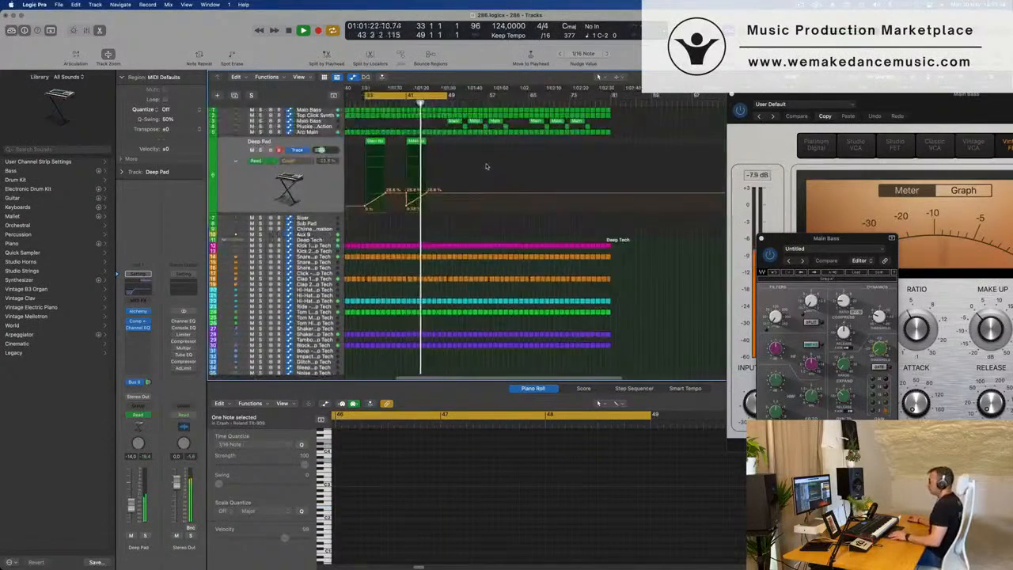
Step: Play from bar 33, duplicate the Deep Pad track and copy the bar 33 region onto the new track at bar 37
key(super+Right)
key(super+Left)
scroll(484, 155, left, 2)
key(Return)
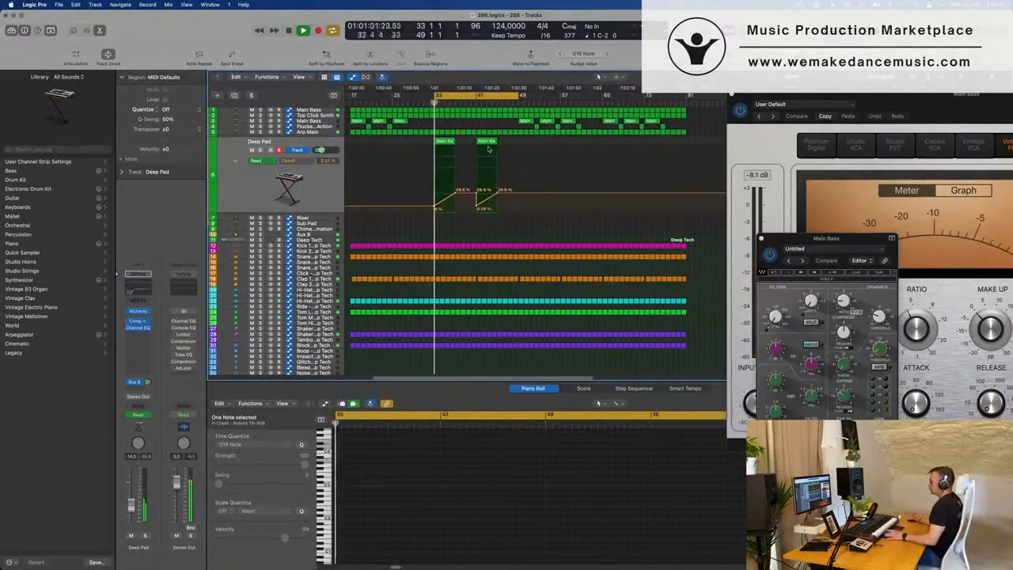
click(321, 196)
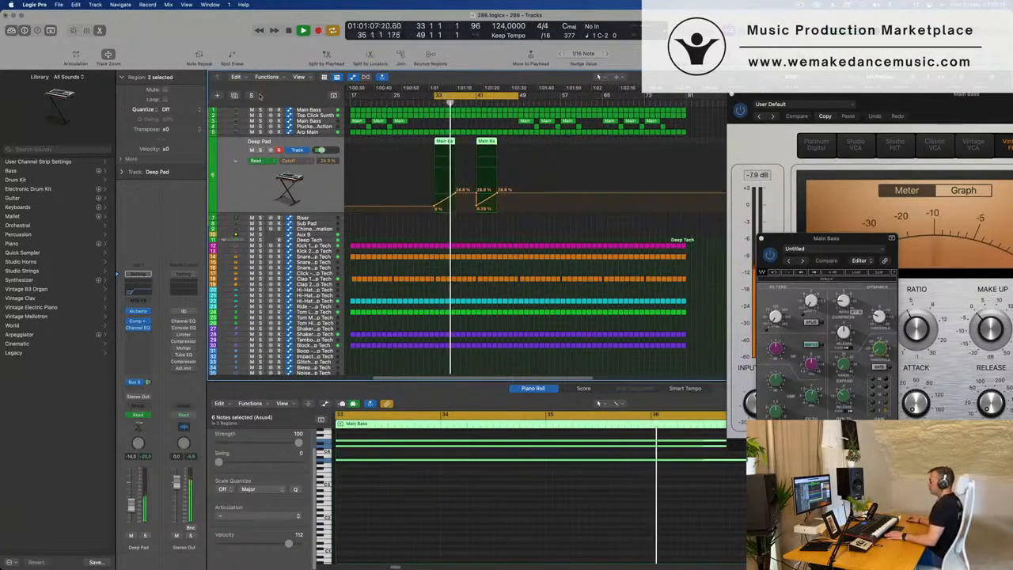
click(234, 95)
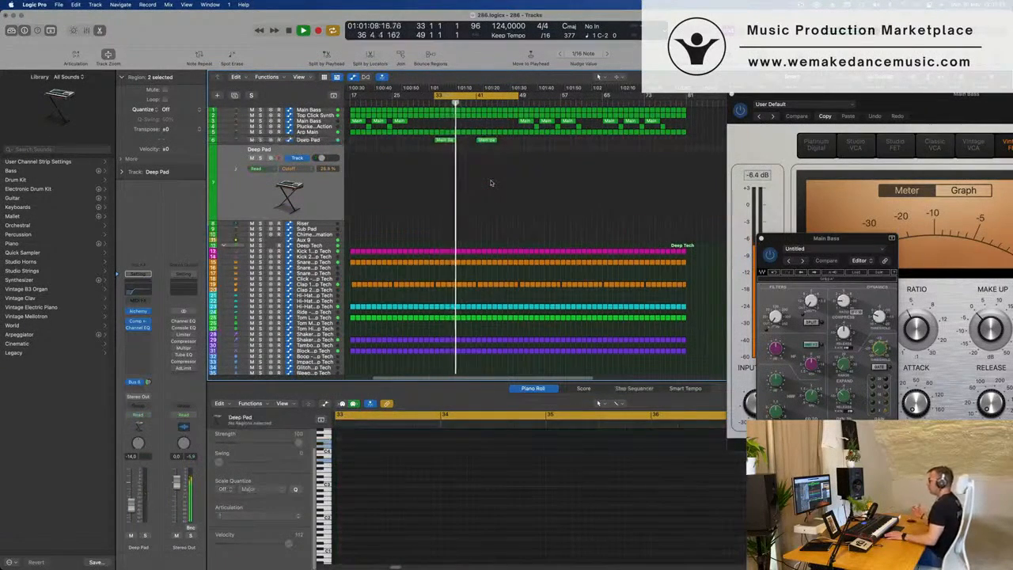
drag(445, 140, 466, 159)
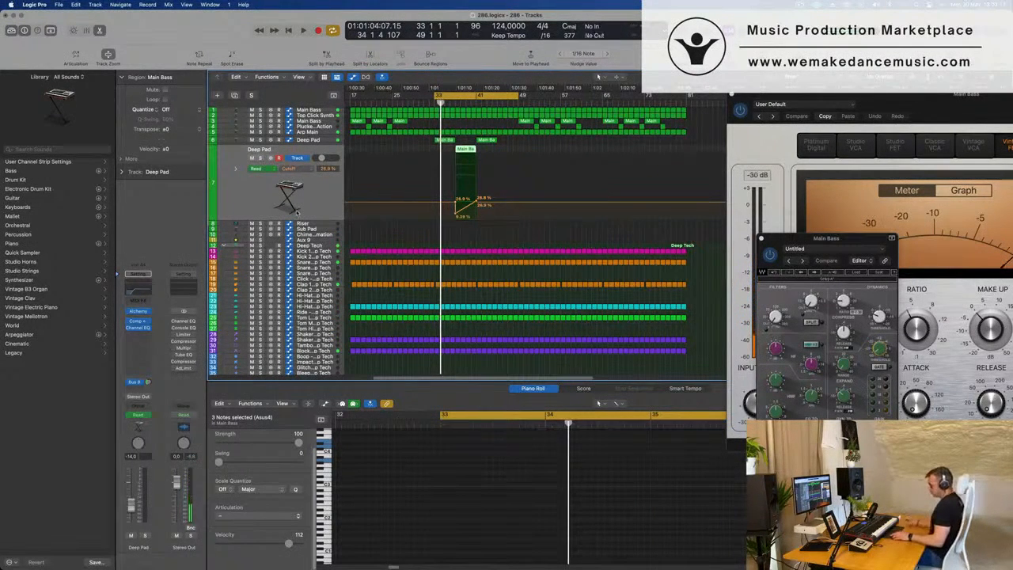
Step: Clear the cutoff automation on the duplicated Deep Pad track and load the Rhythmic preset Walking Creature in its Alchemy instrument
key(a)
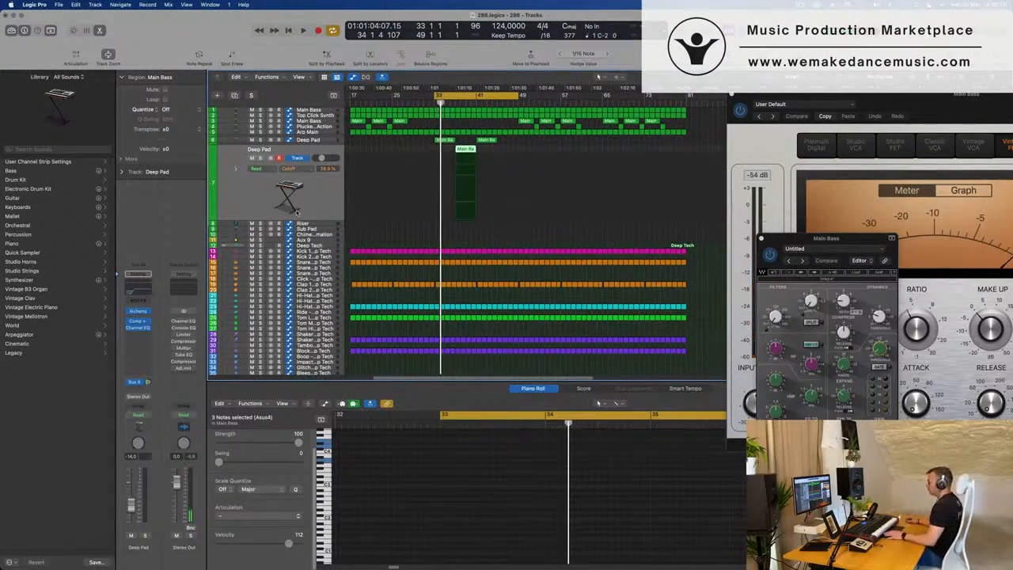
key(space)
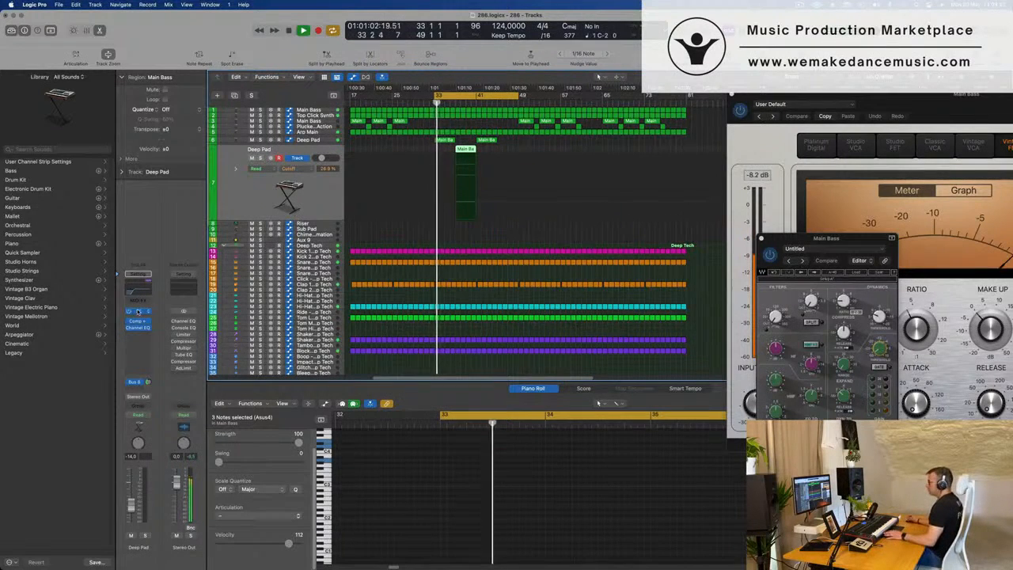
click(137, 311)
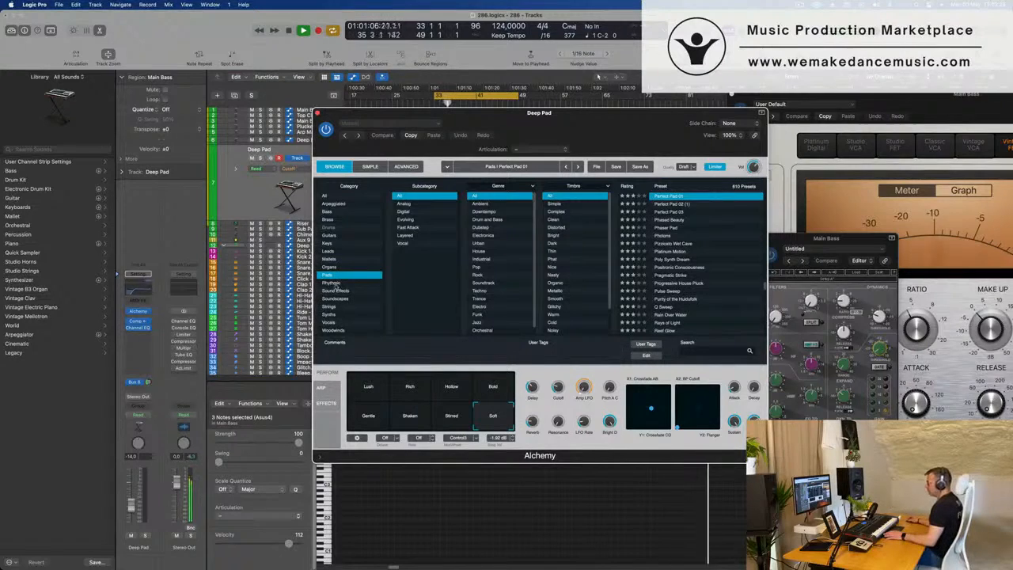
click(336, 283)
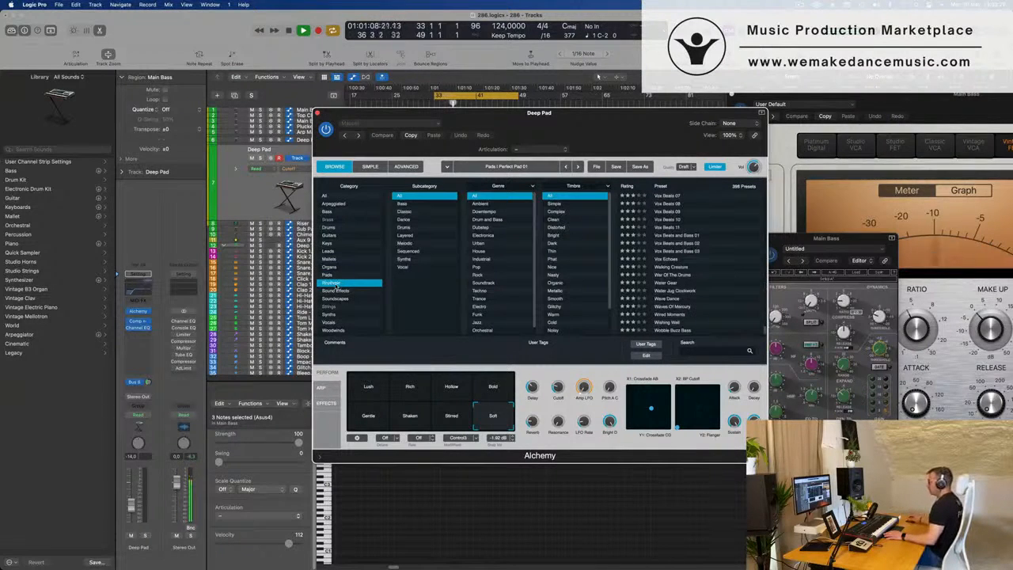
click(672, 270)
drag(606, 130, 897, 185)
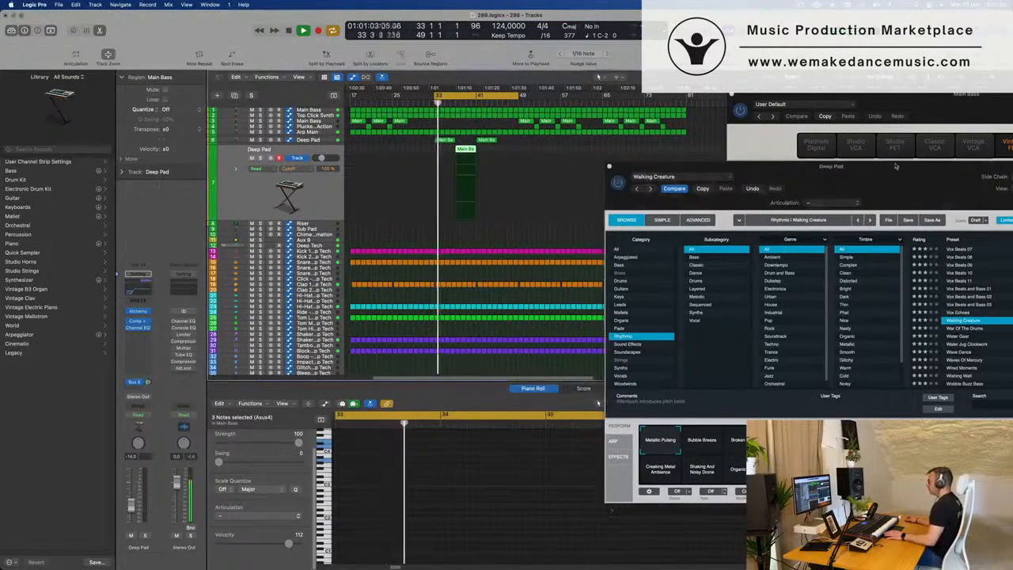
drag(895, 165, 705, 108)
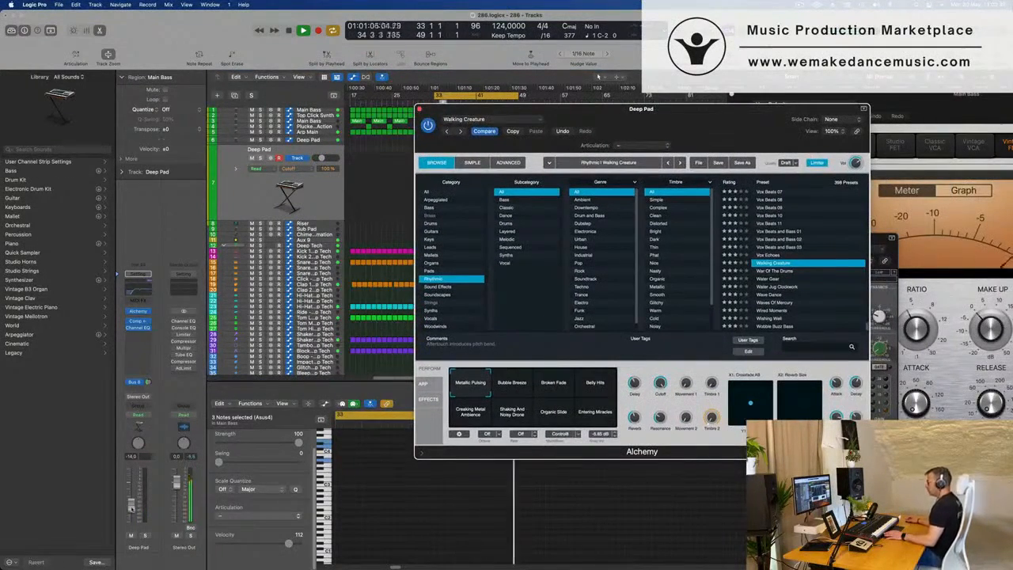
Step: Set the duplicated Deep Pad track's volume to about -15.6 dB during playback and load the Alchemy preset War Of The Drums
drag(131, 509, 131, 497)
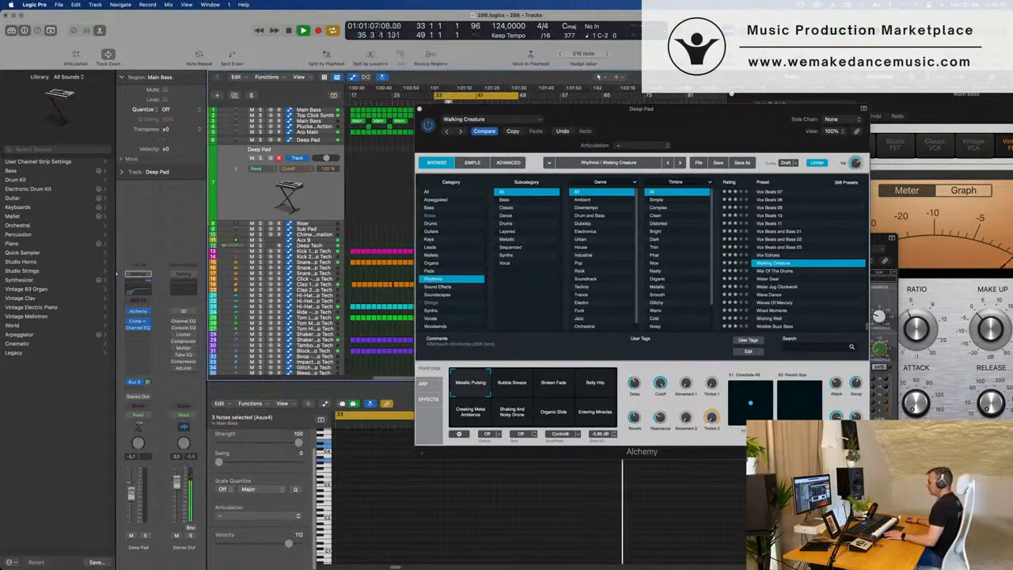
drag(736, 114, 822, 142)
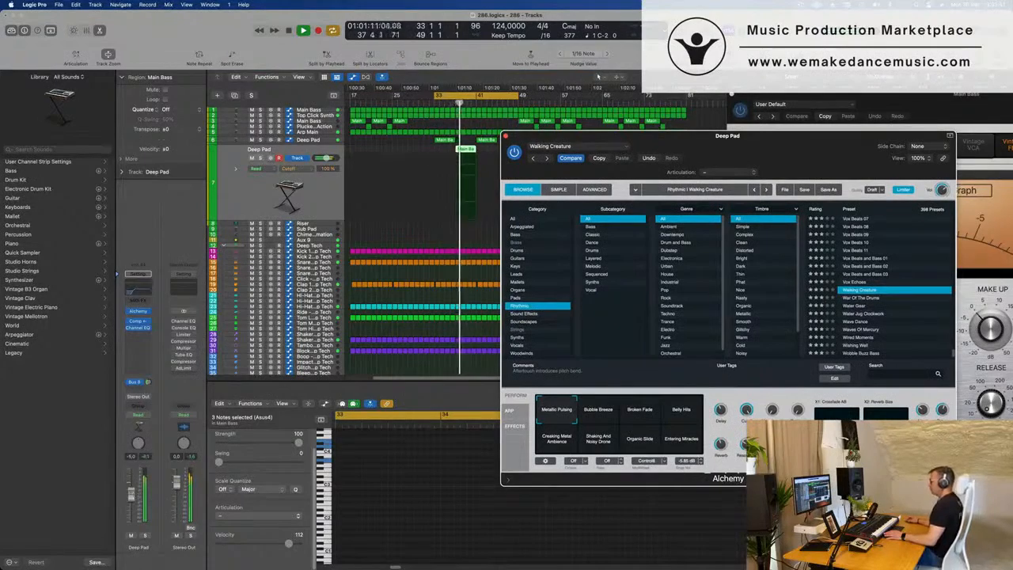
drag(132, 493, 131, 507)
drag(807, 133, 700, 152)
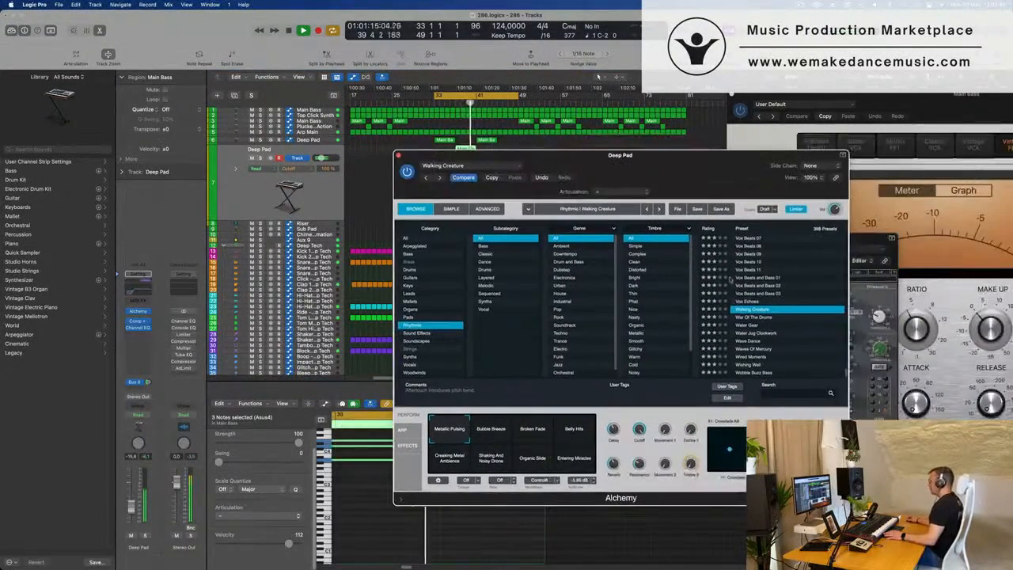
click(750, 316)
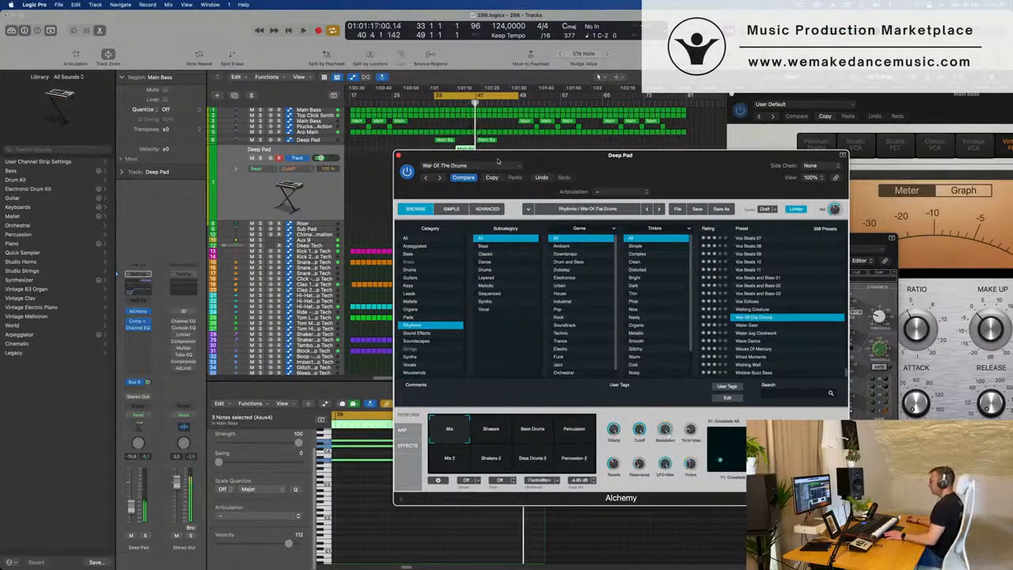
Step: Start the cycle range at bar 37 and raise the duplicated Deep Pad track's volume to about -9.6 dB
drag(744, 155, 871, 158)
drag(437, 95, 456, 96)
drag(804, 168, 629, 151)
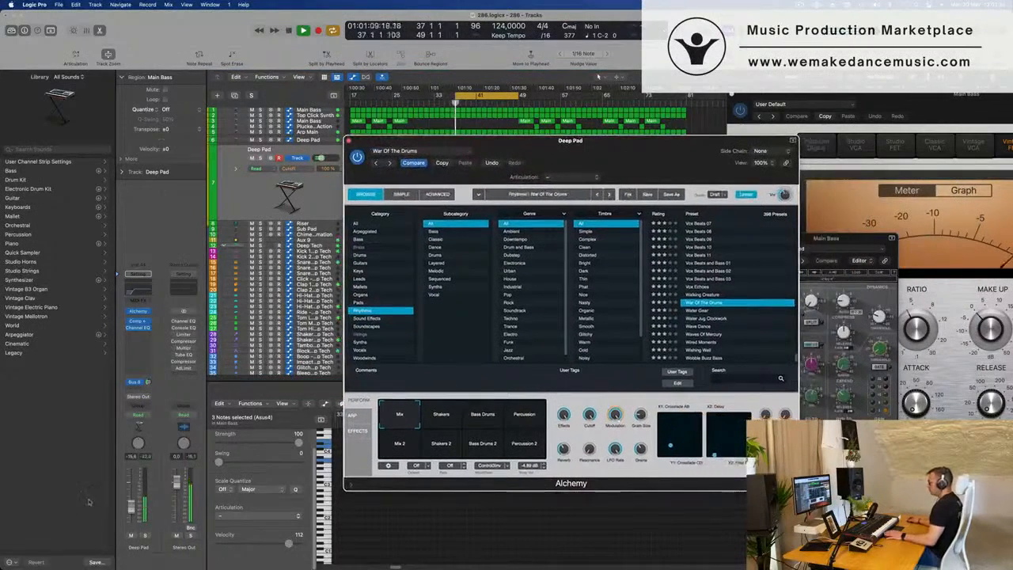
drag(133, 500, 133, 499)
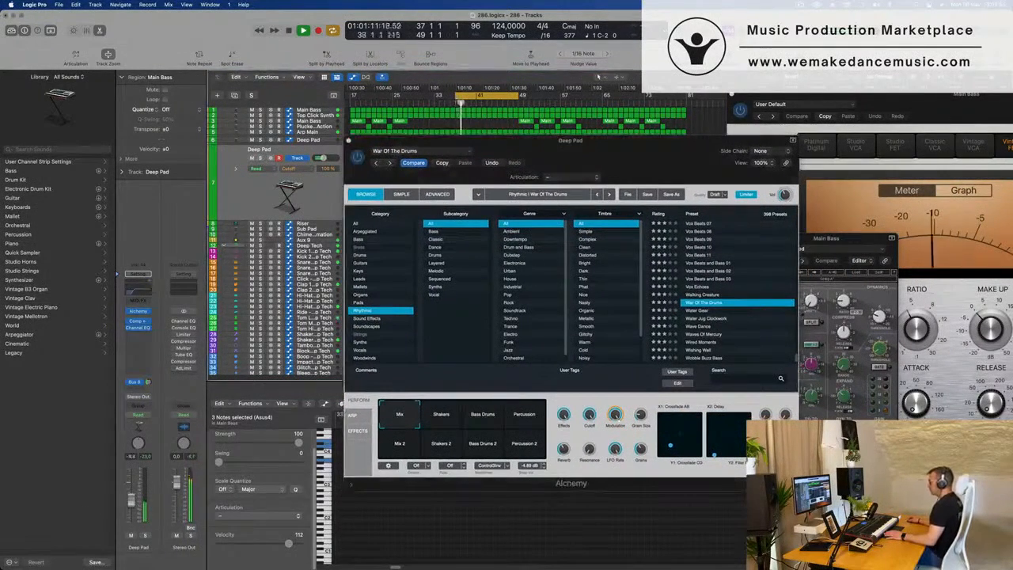
Step: Audition the Shakers, Bass Drums and Percussion snapshots of the War Of The Drums preset during playback
click(435, 422)
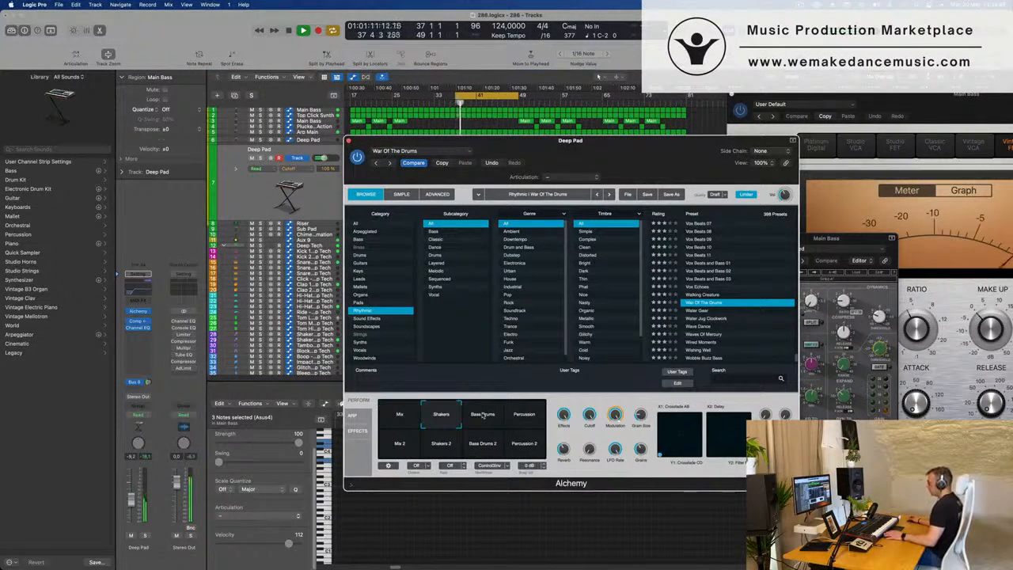
drag(605, 156, 764, 111)
click(644, 385)
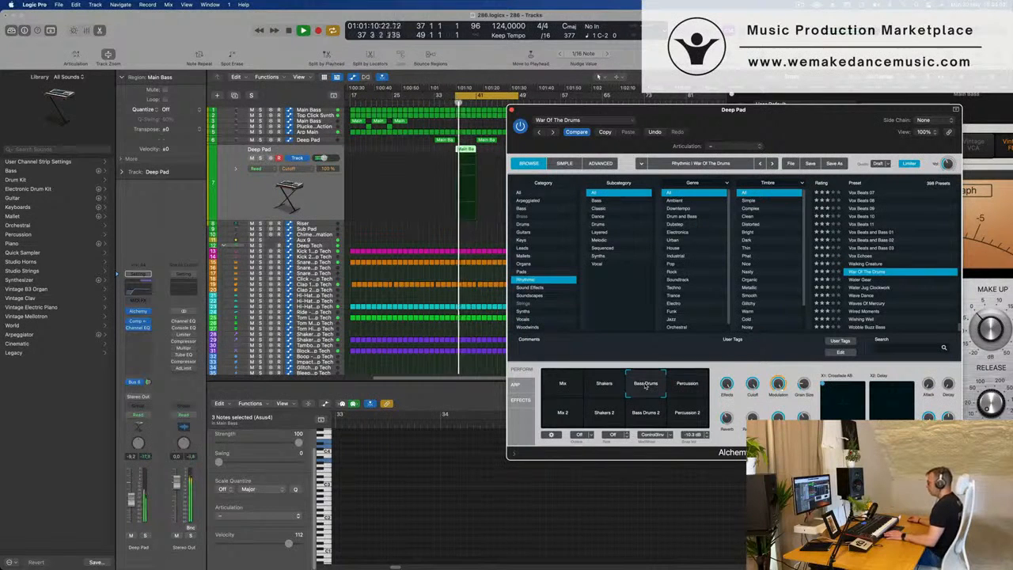
click(690, 386)
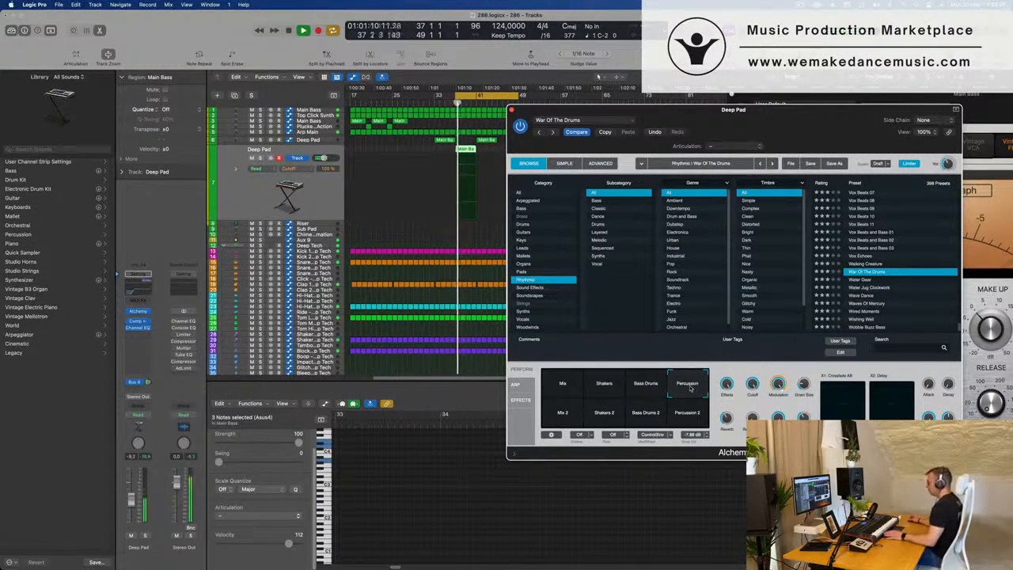
Step: Compare the Mix and Percussion snapshots, keep Percussion, raise the track's volume to about -2.5 dB and close Alchemy
drag(133, 495, 133, 492)
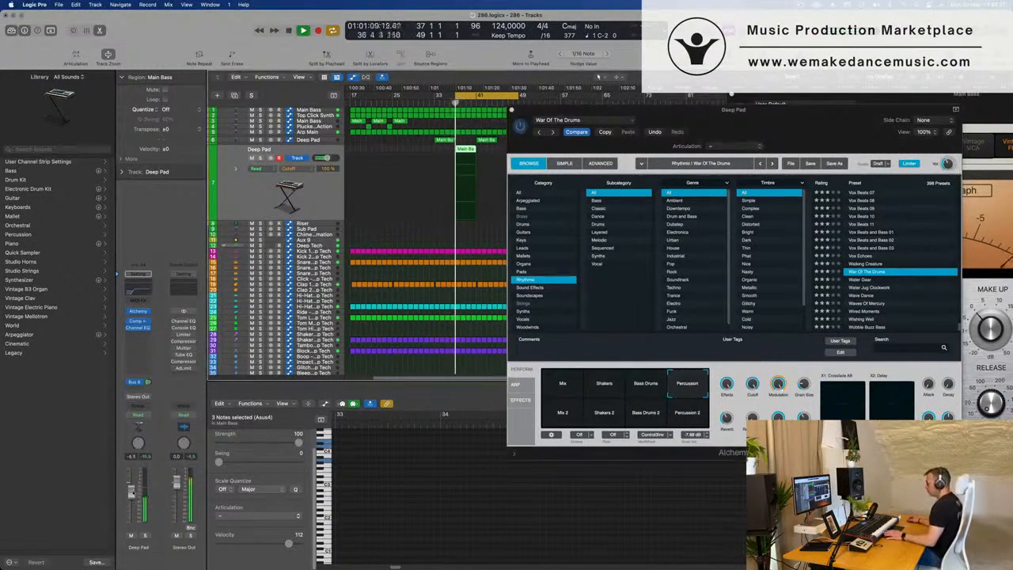
click(568, 389)
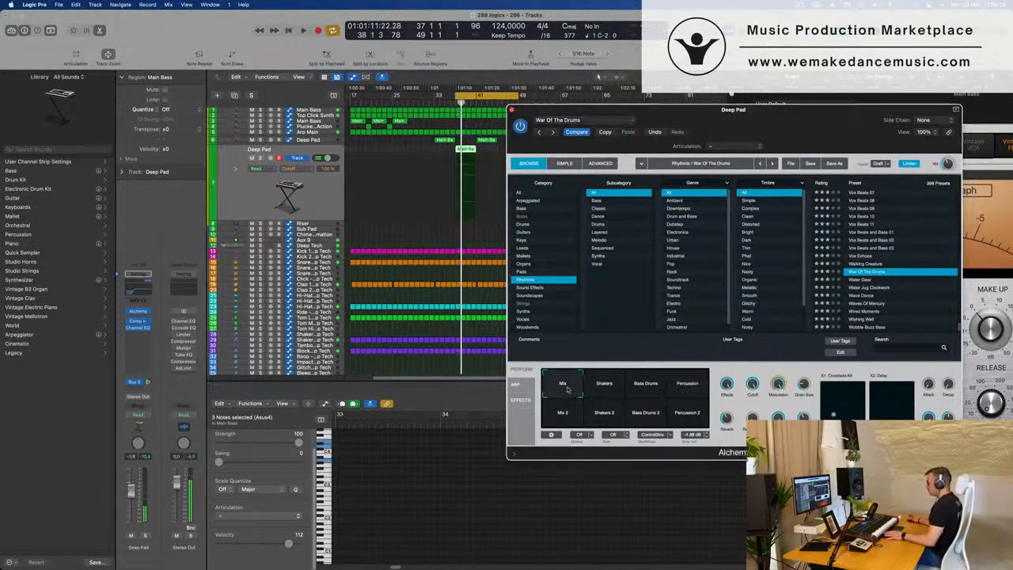
click(688, 387)
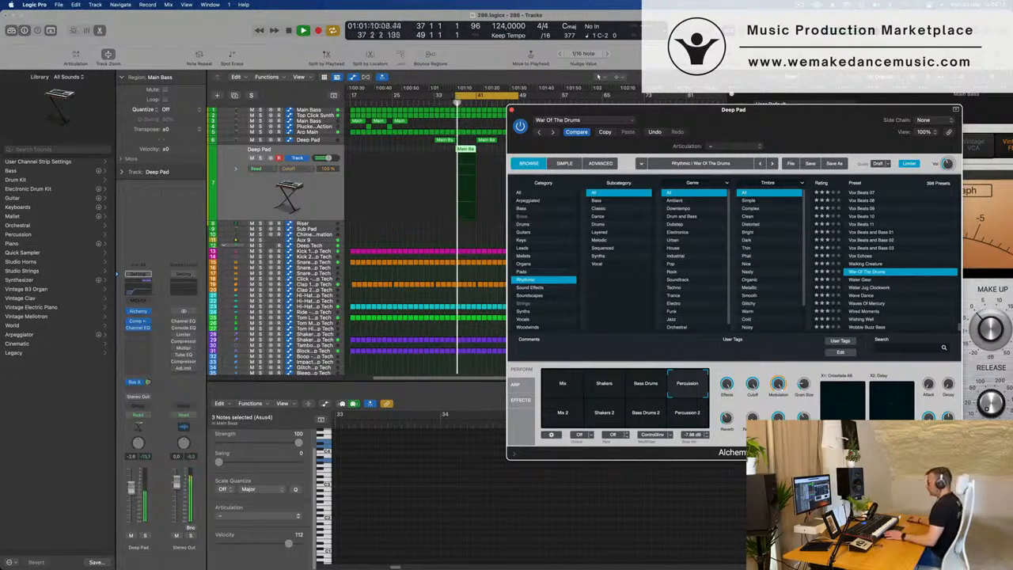
click(149, 500)
drag(750, 132, 741, 142)
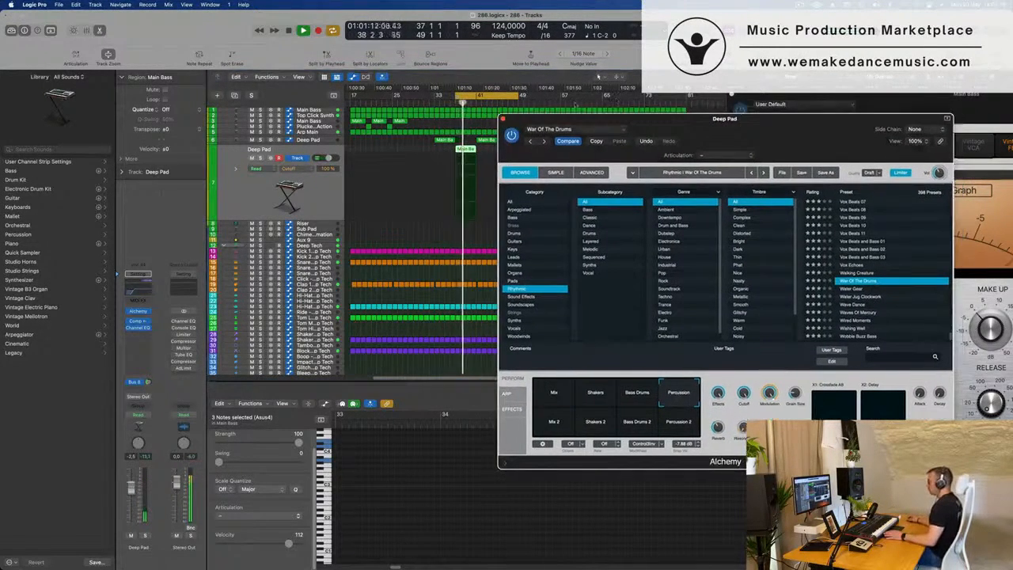
click(502, 119)
Step: Extend the cycle range back to bar 33 and play the breakdown with the new rhythmic layer
key(space)
drag(456, 96, 435, 99)
key(space)
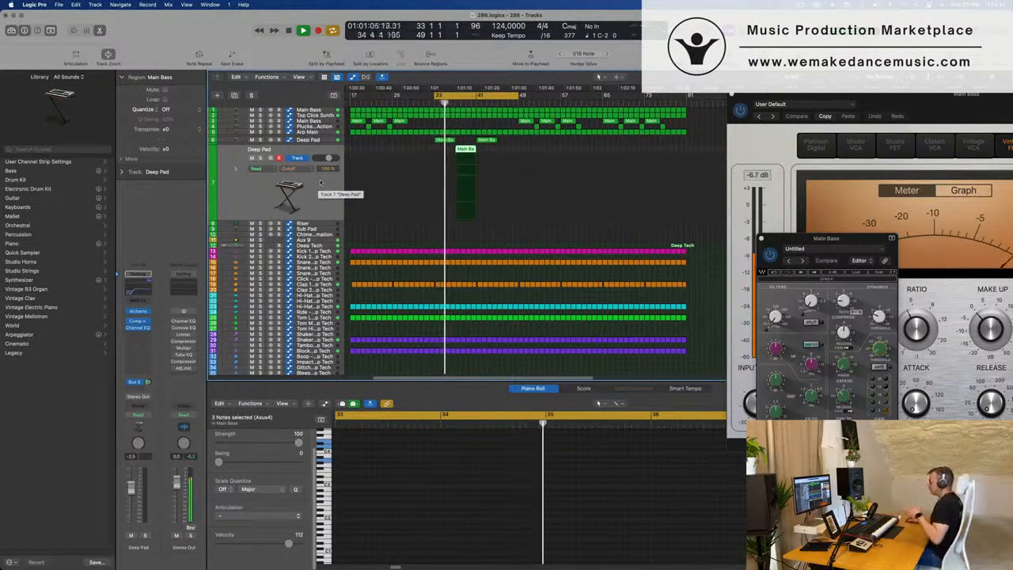
scroll(413, 180, up, 5)
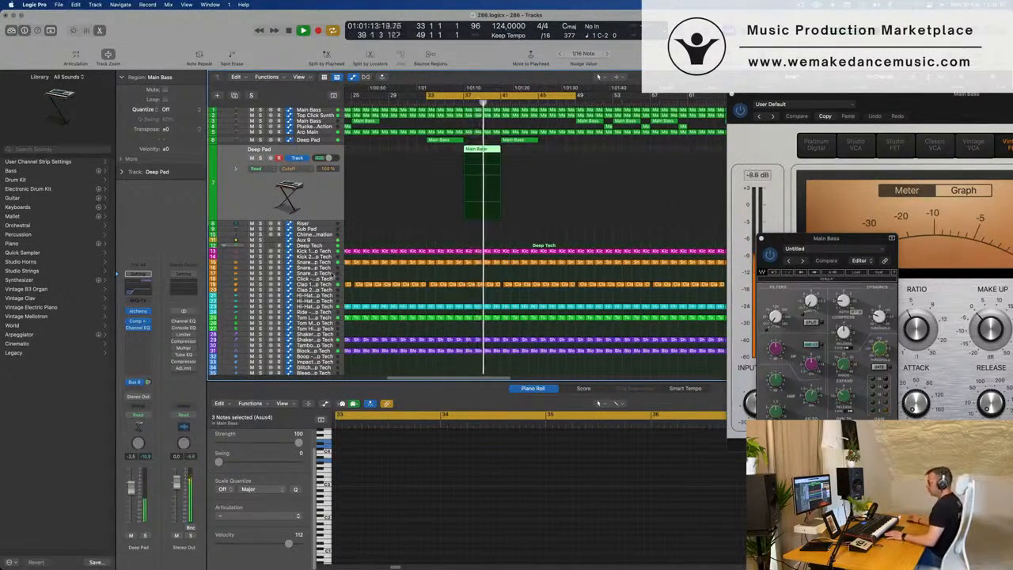
key(space)
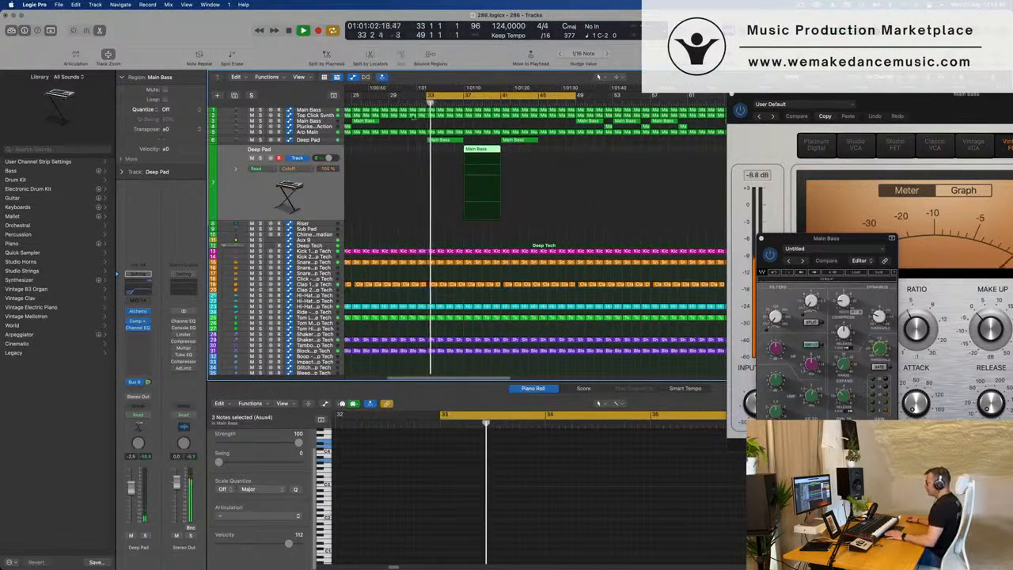
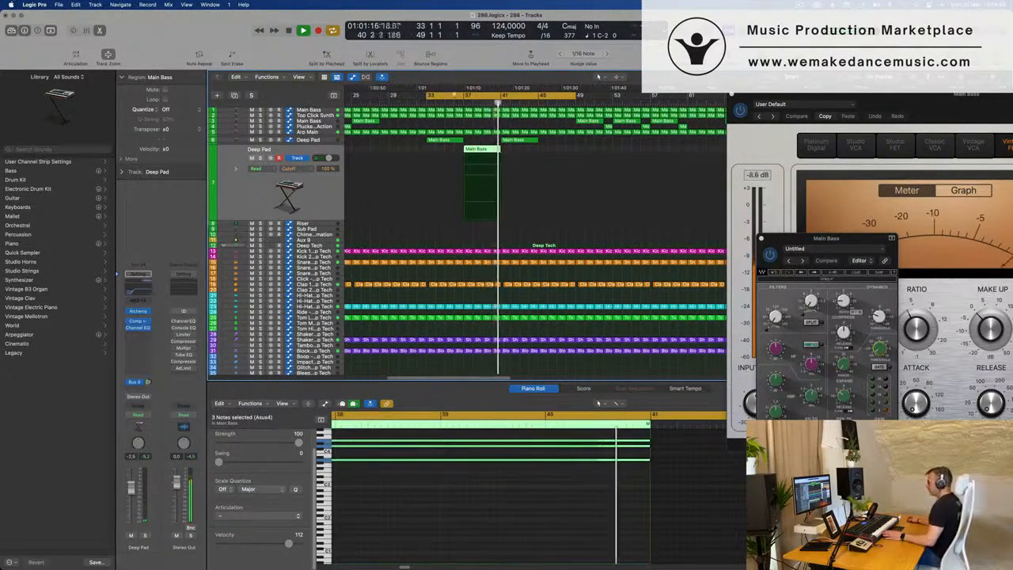
Step: Solo the duplicated Deep Pad track with the cycle starting at bar 37 and choose the Shakers snapshot in Alchemy
key(Return)
drag(428, 97, 465, 102)
click(259, 159)
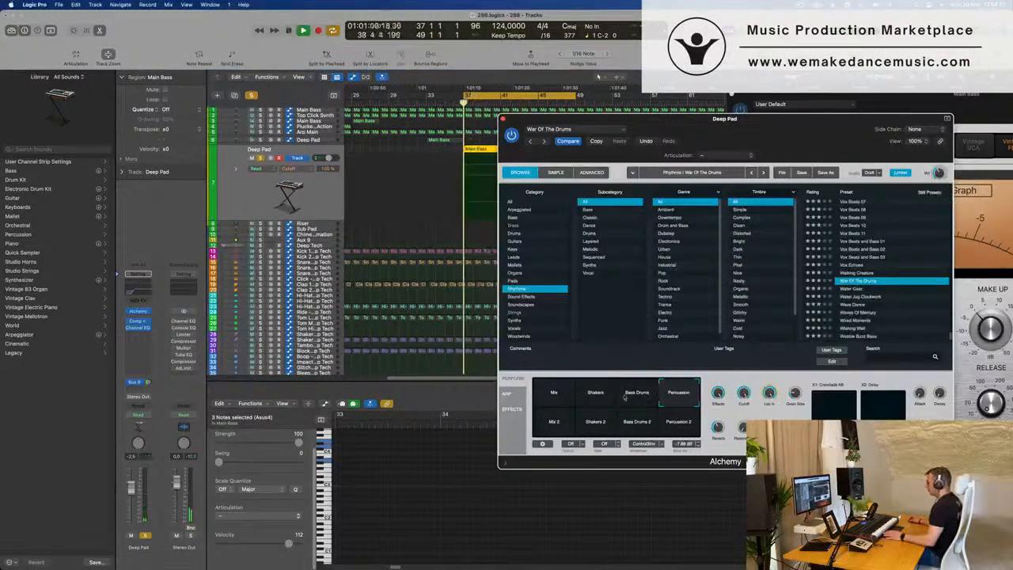
click(559, 390)
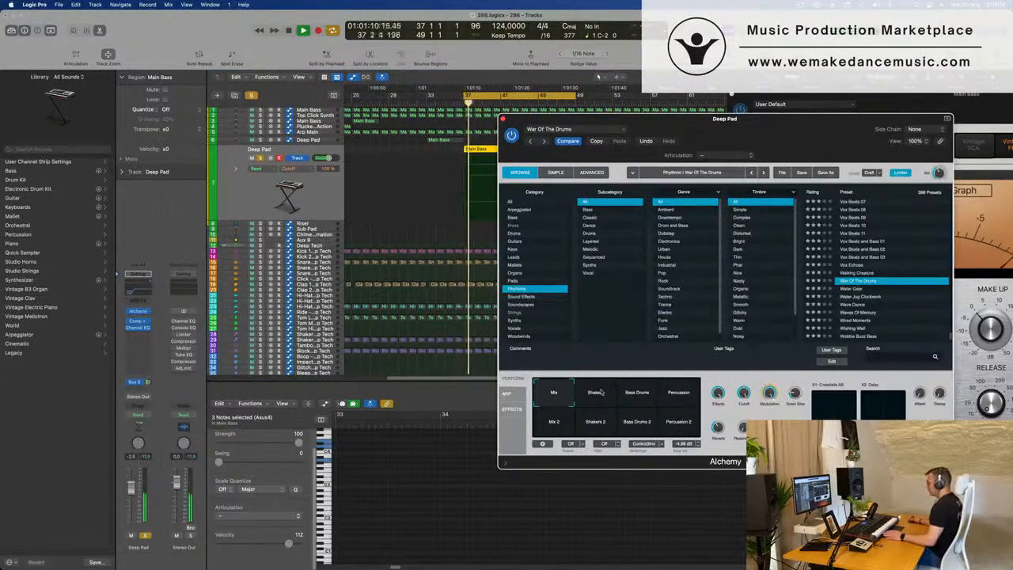
click(636, 394)
click(597, 393)
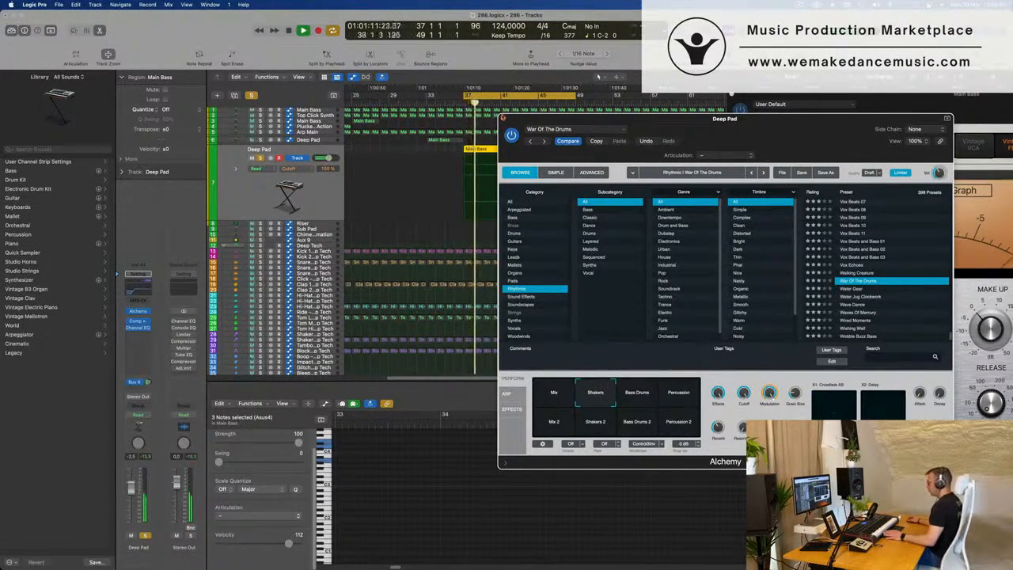
key(super+w)
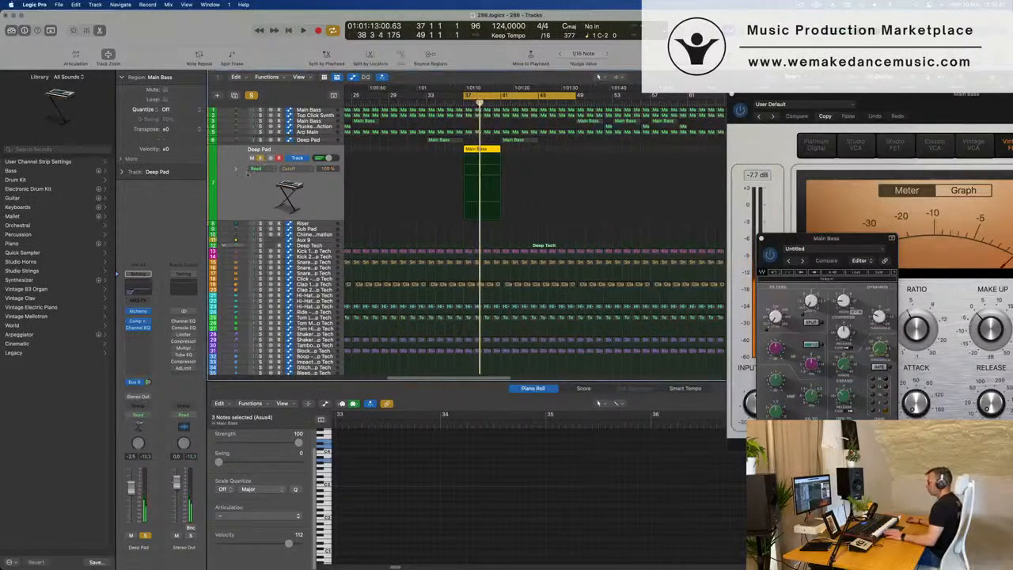
Step: Unsolo the duplicated Deep Pad track, start the cycle at bar 33 and play the breakdown with the other tracks
key(space)
drag(462, 95, 426, 96)
key(space)
key(space)
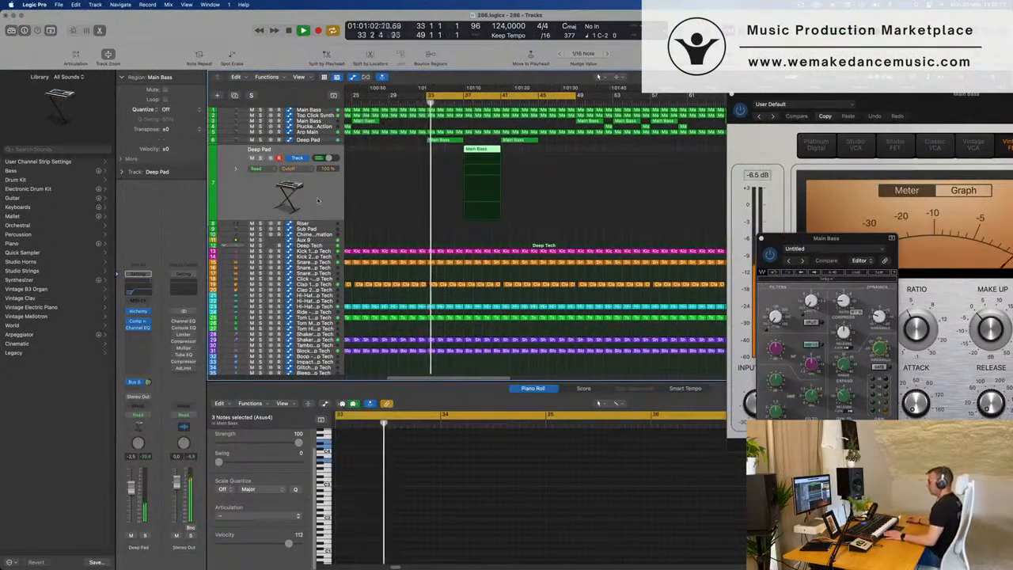
key(super+Left)
key(super+Left)
key(super+Left)
key(super+Left)
key(super+Left)
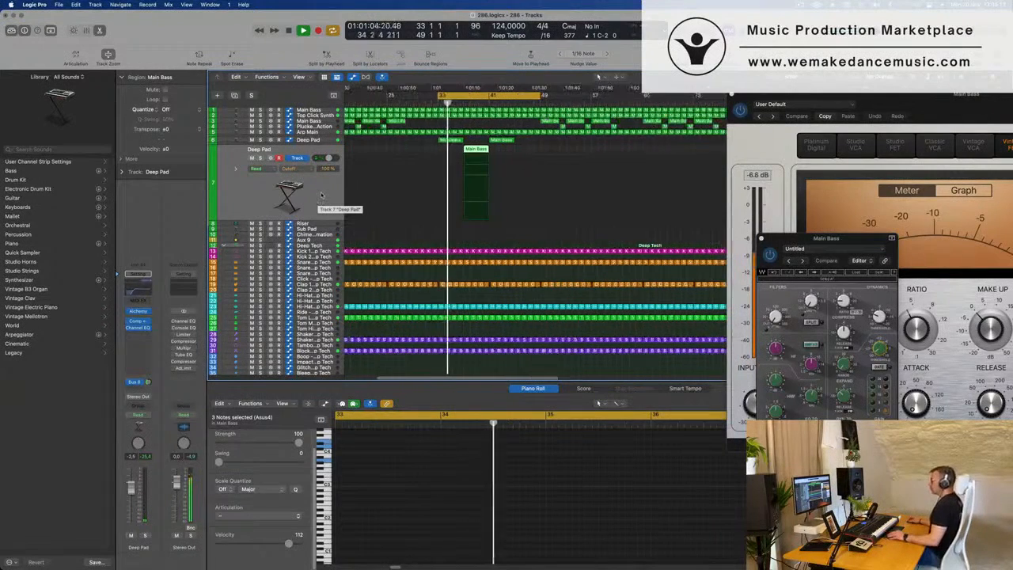
key(super+Left)
key(super+Left)
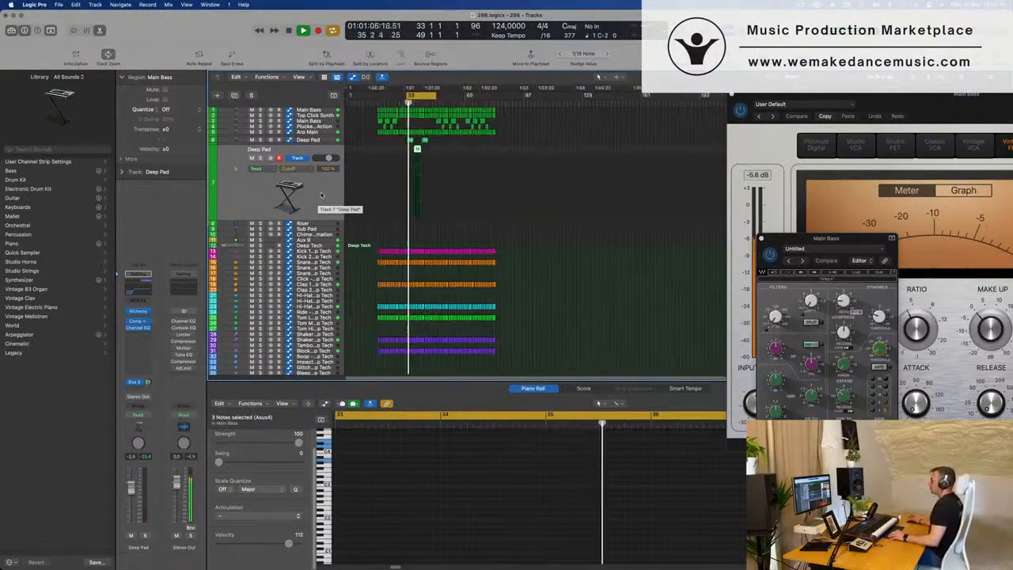
key(super+Right)
key(super+Right)
scroll(321, 194, right, 2)
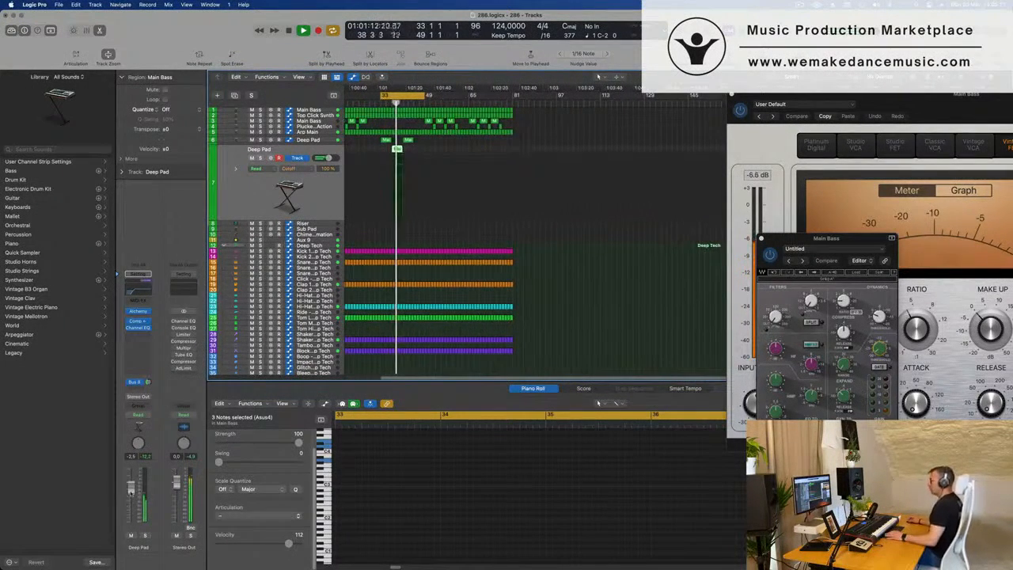
Step: Lower the duplicated Deep Pad track's volume to about -7.2 dB and copy its bar 37 region to bar 45
key(space)
key(space)
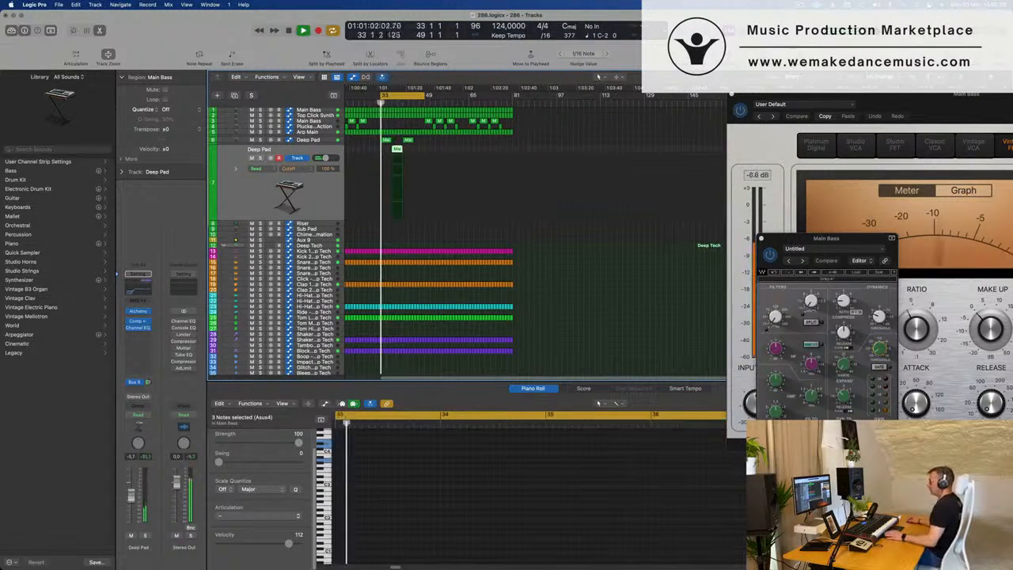
drag(397, 149, 419, 151)
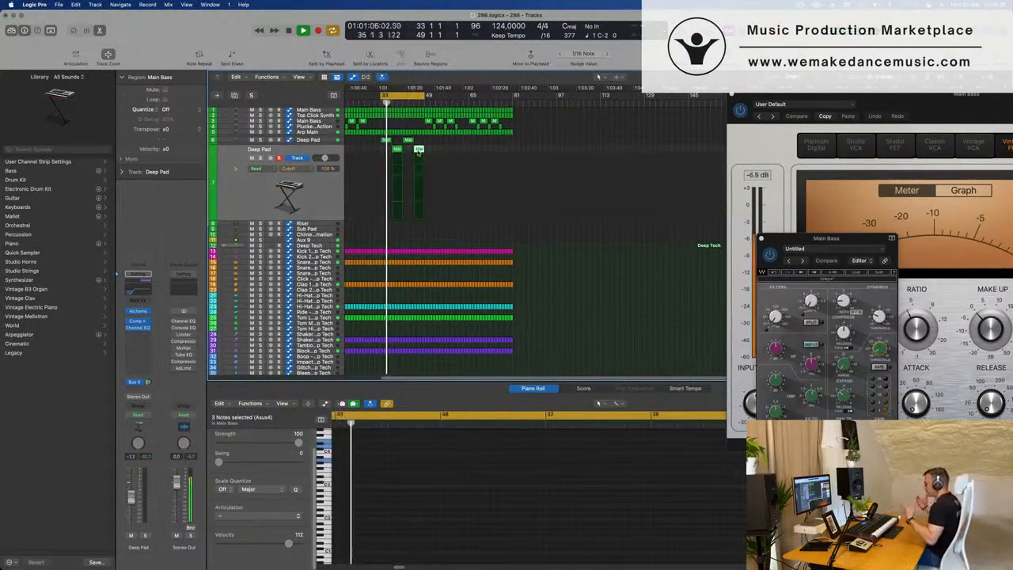
scroll(416, 154, up, 3)
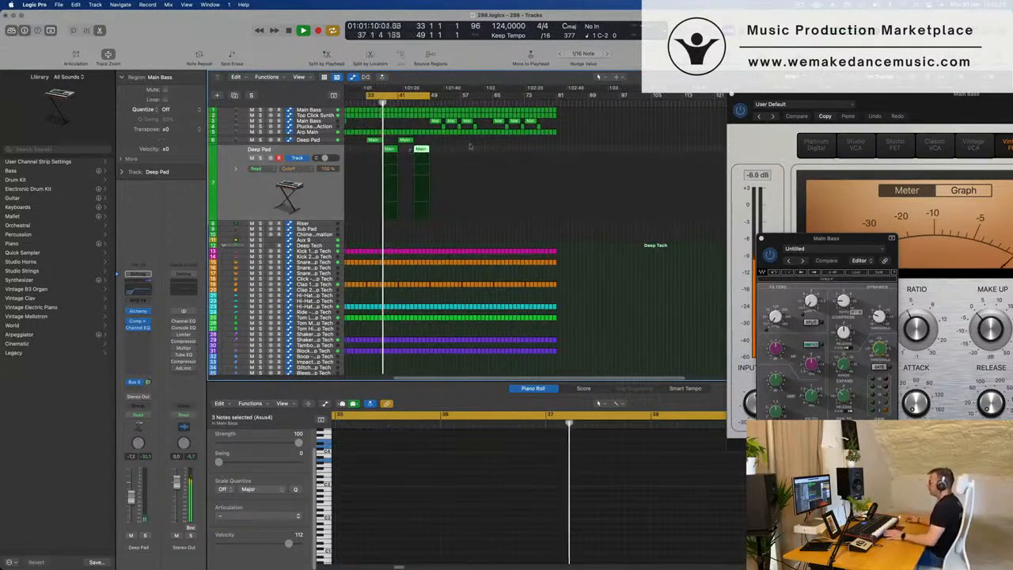
Step: Close the channel strip and Compressor plug-in windows of the Main Bass track
click(834, 133)
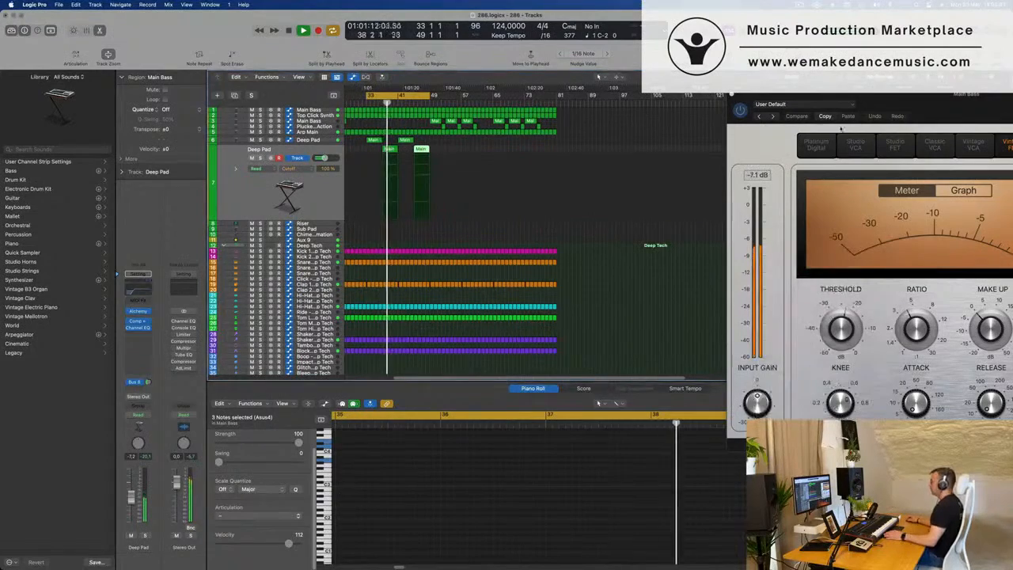
drag(907, 104, 648, 159)
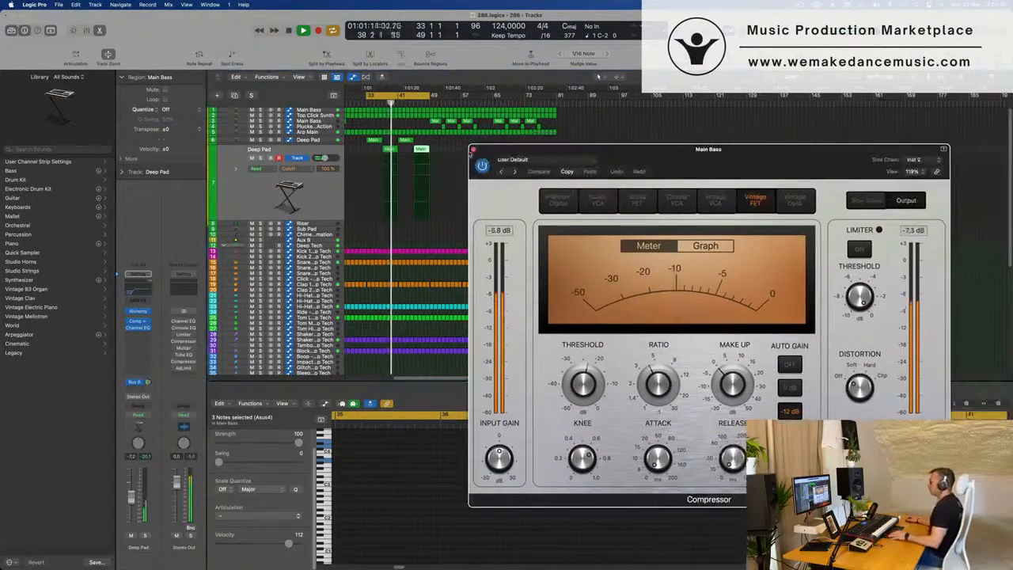
click(473, 150)
Step: Split the duplicated Deep Pad track's bar 37 region at bar 39, splitting the crossing notes, and delete its second half
key(super+Right)
key(super+Right)
key(super+Right)
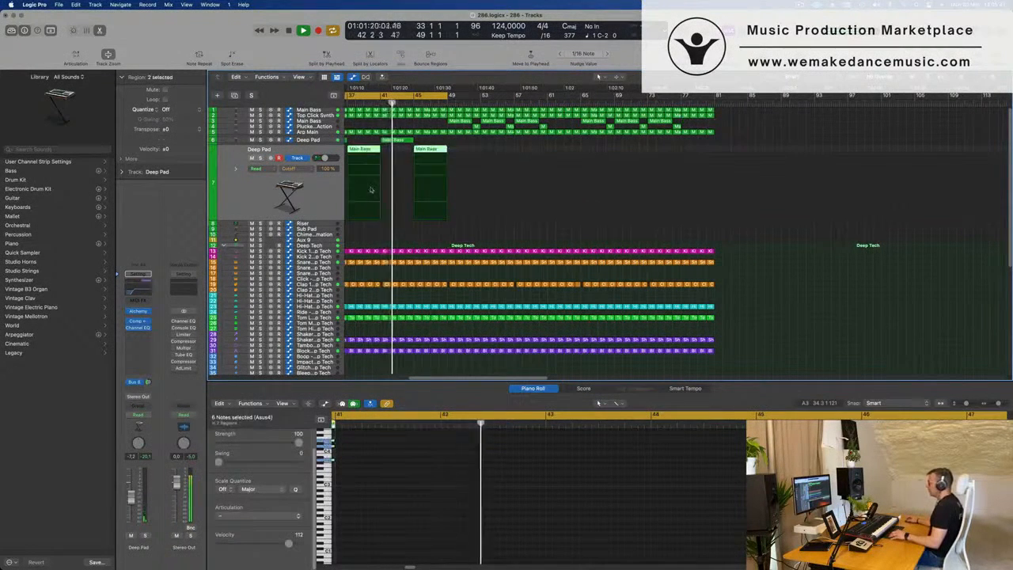
click(362, 150)
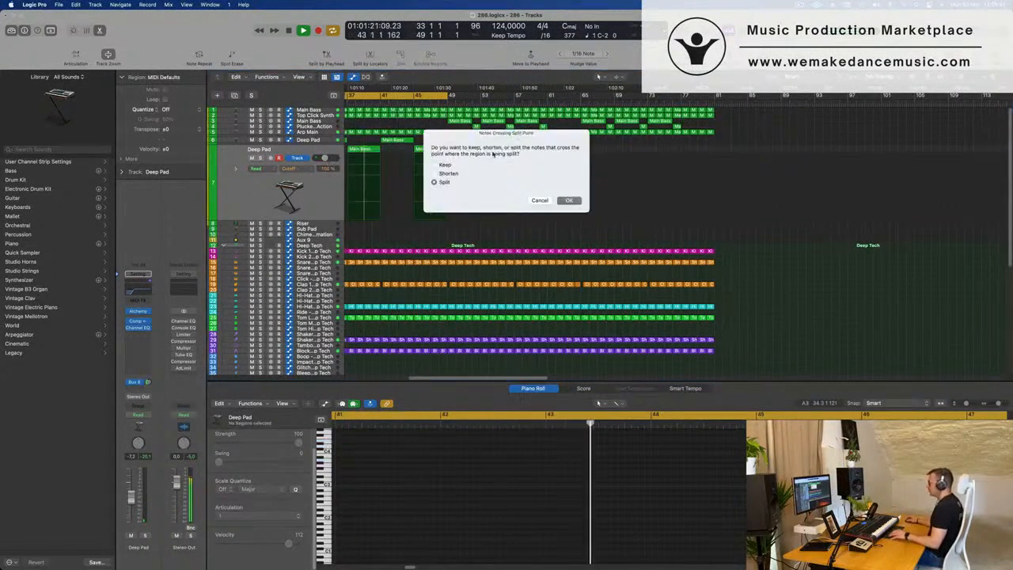
key(Return)
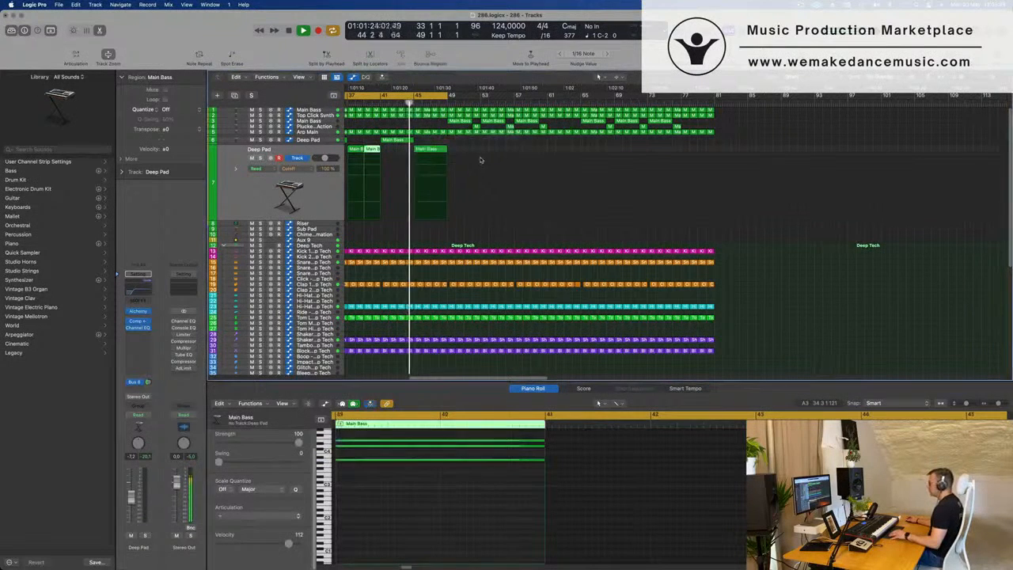
click(388, 151)
click(374, 150)
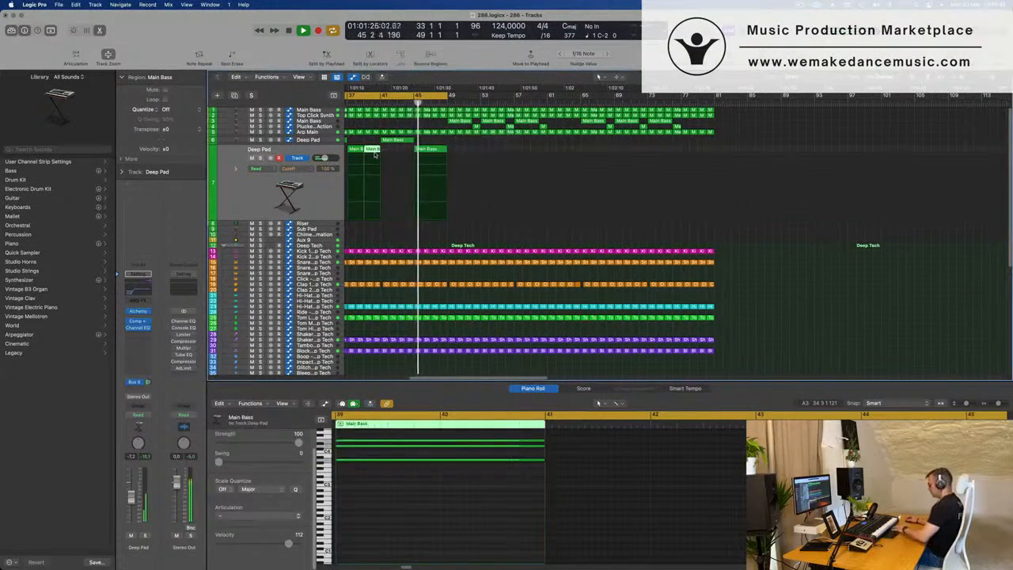
key(Delete)
Step: Split the copied region at bar 47 with its crossing notes, delete the second half and replay from bar 33
click(423, 178)
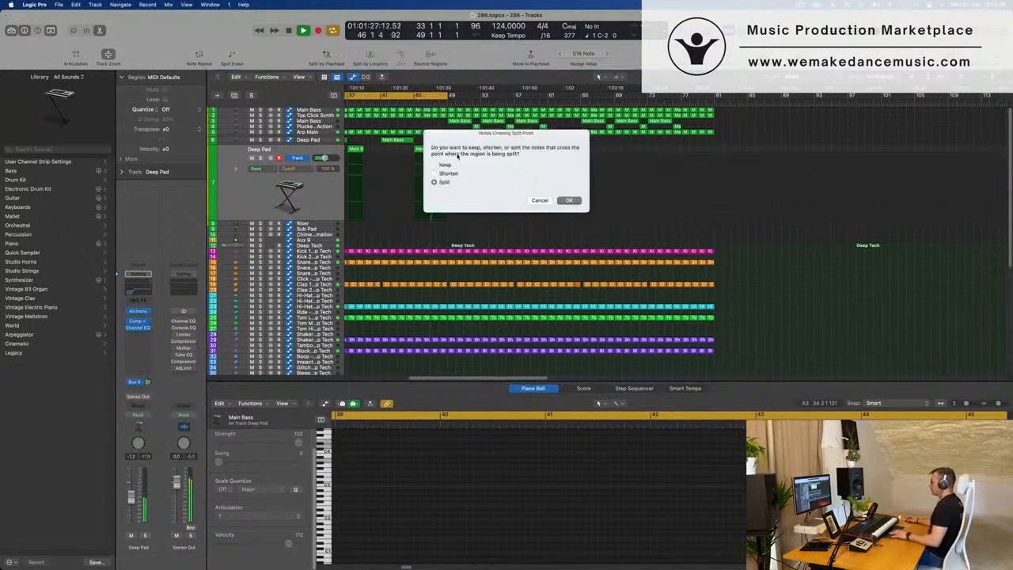
click(568, 200)
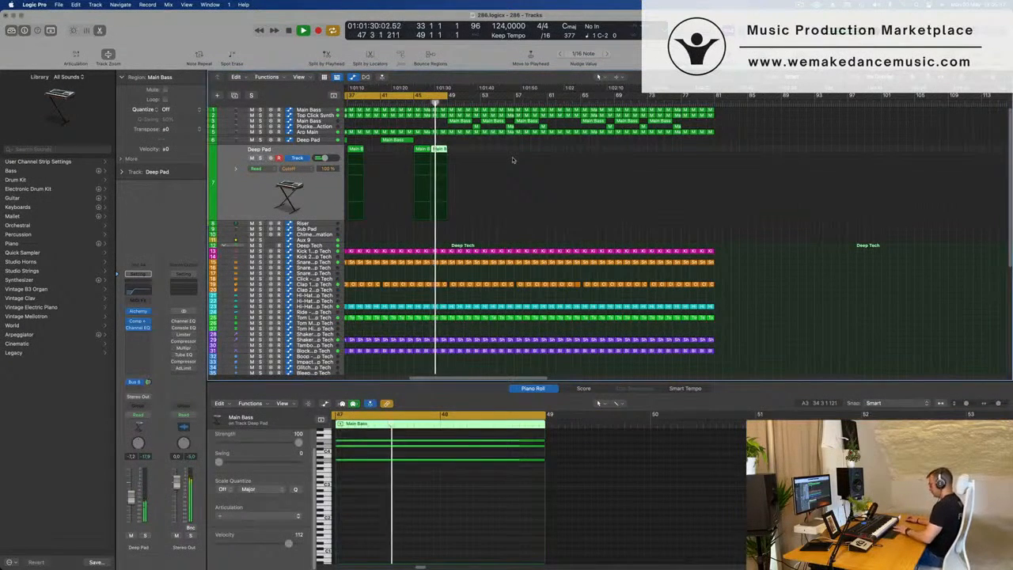
key(space)
key(space)
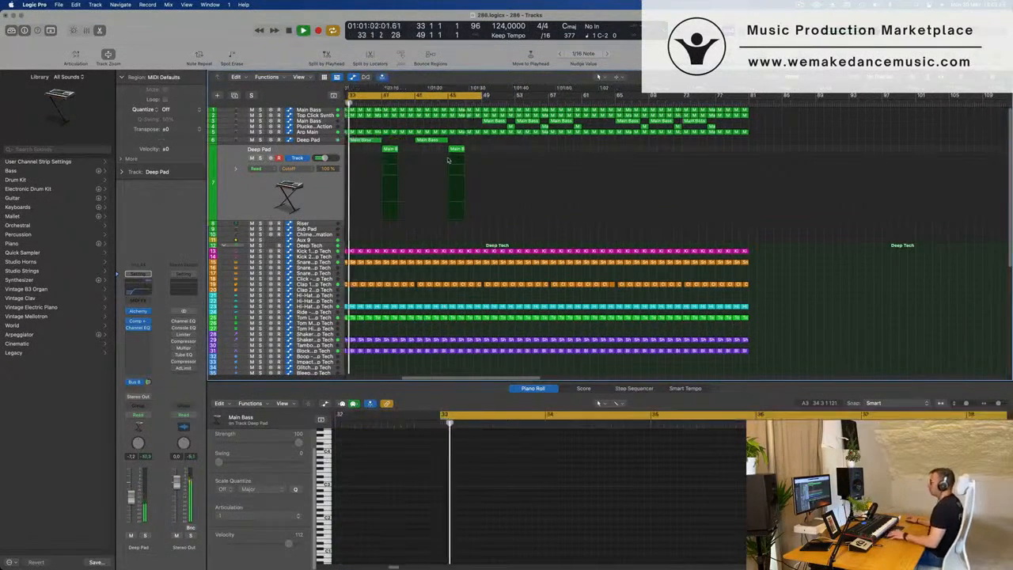
Step: Move the start of the cycle range to bar 17 and play the arrangement from there
key(super+Left)
key(super+Left)
key(super+Left)
key(super+Left)
scroll(439, 178, right, 2)
scroll(439, 178, left, 10)
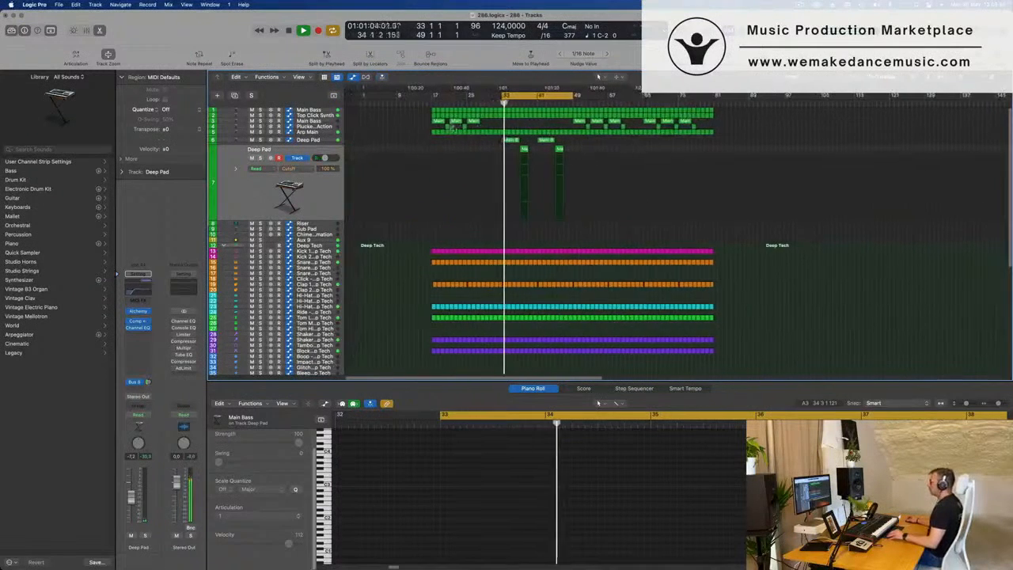
drag(494, 98, 420, 105)
key(space)
key(space)
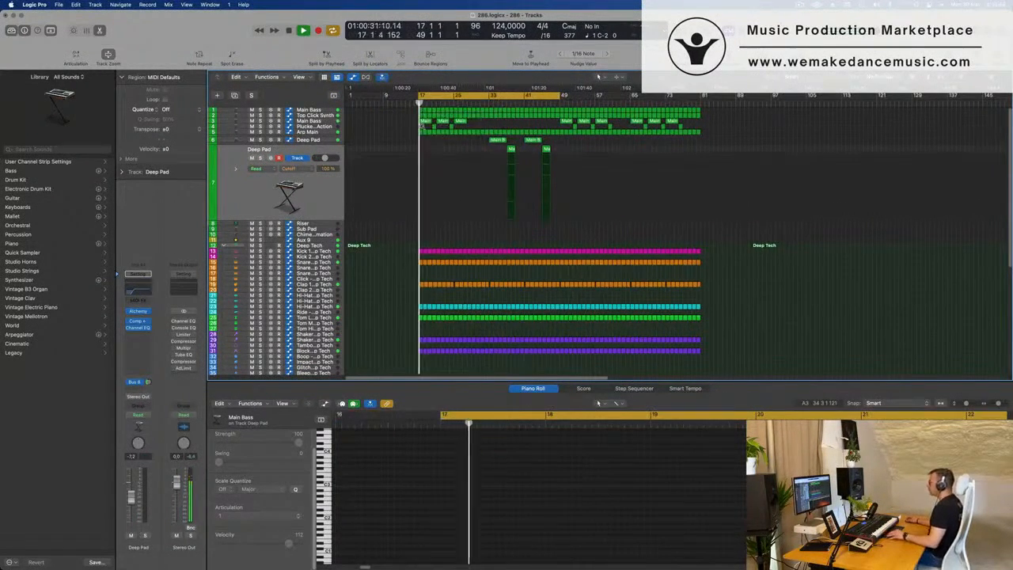
Step: Select the third-row Main Bass track and examine the layout of regions between bars 17 and 81 during playback
key(super+Left)
scroll(388, 143, up, 2)
scroll(391, 140, down, 5)
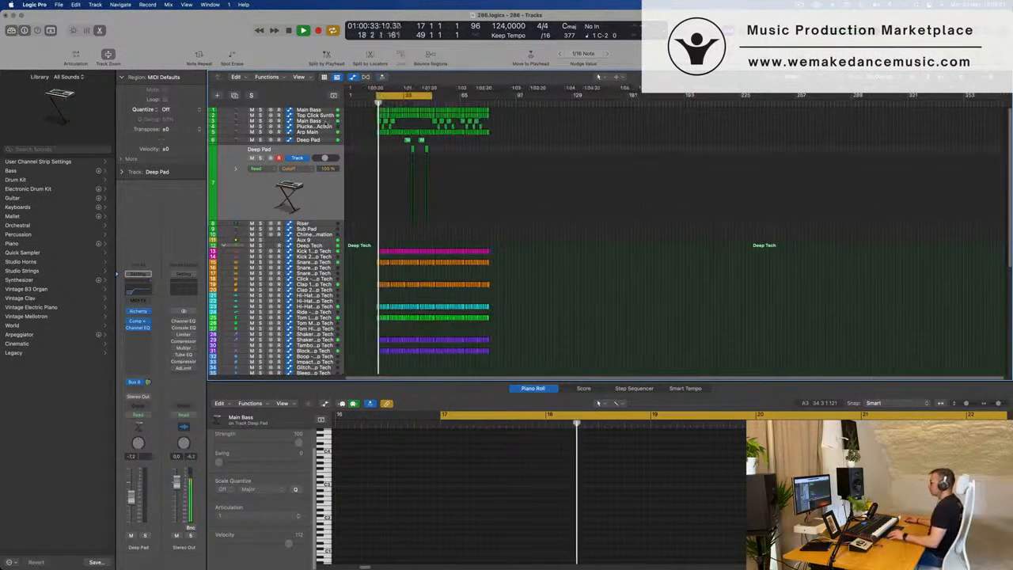
click(325, 122)
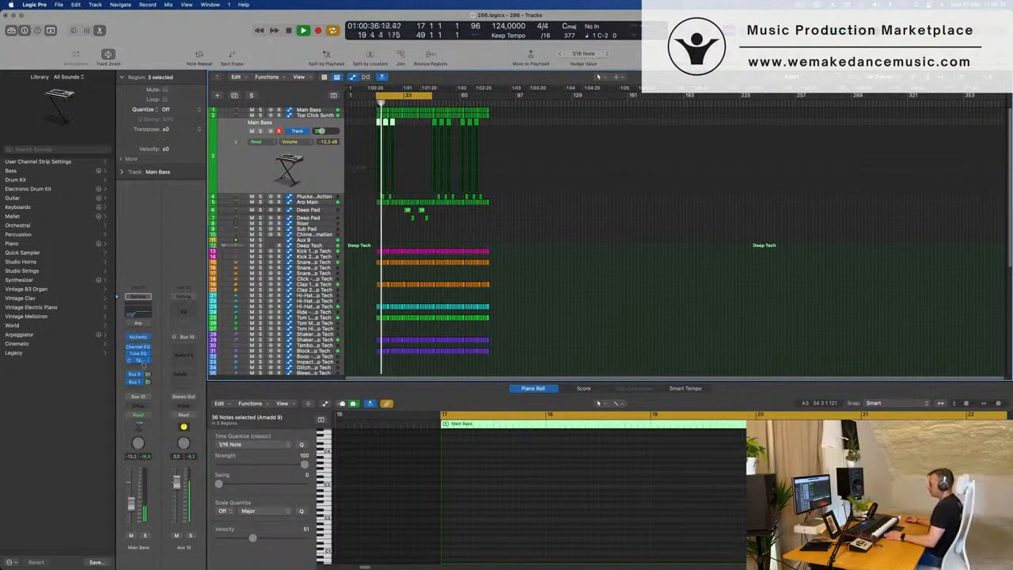
key(super+Right)
key(super+Right)
key(super+Right)
key(super+Right)
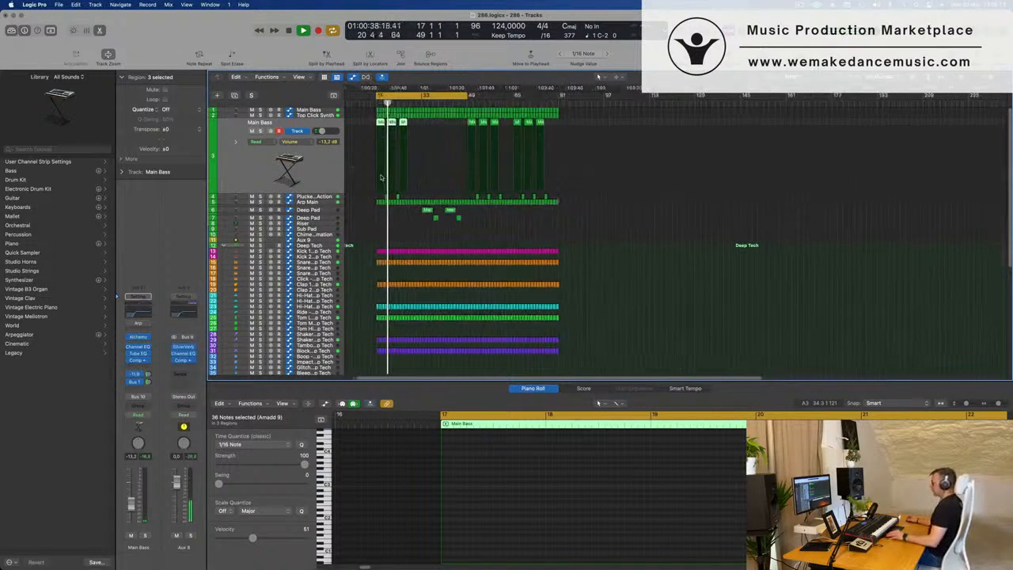
key(super+Right)
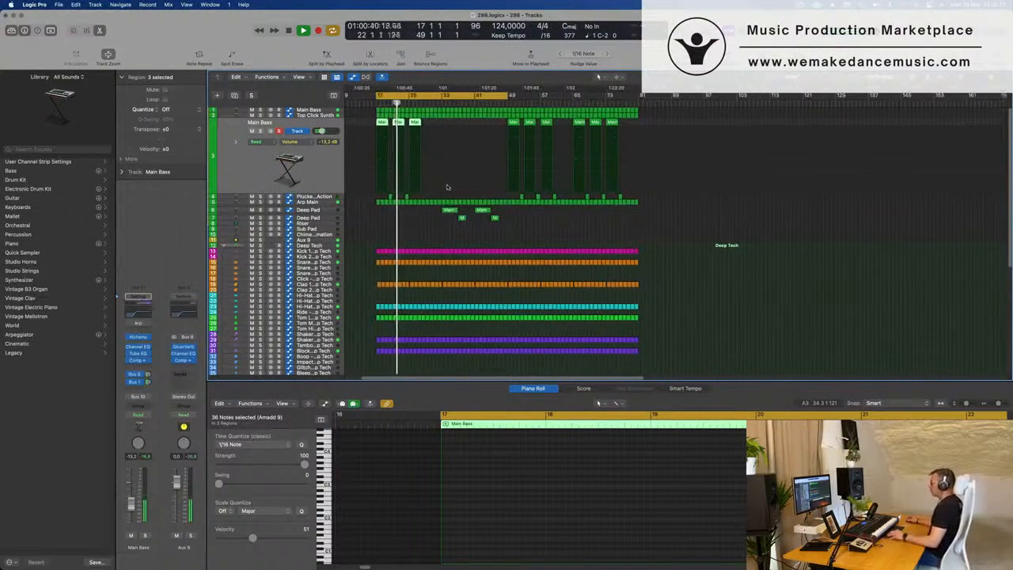
key(super+Right)
key(super+Right)
key(super+Left)
key(super+Left)
key(super+Right)
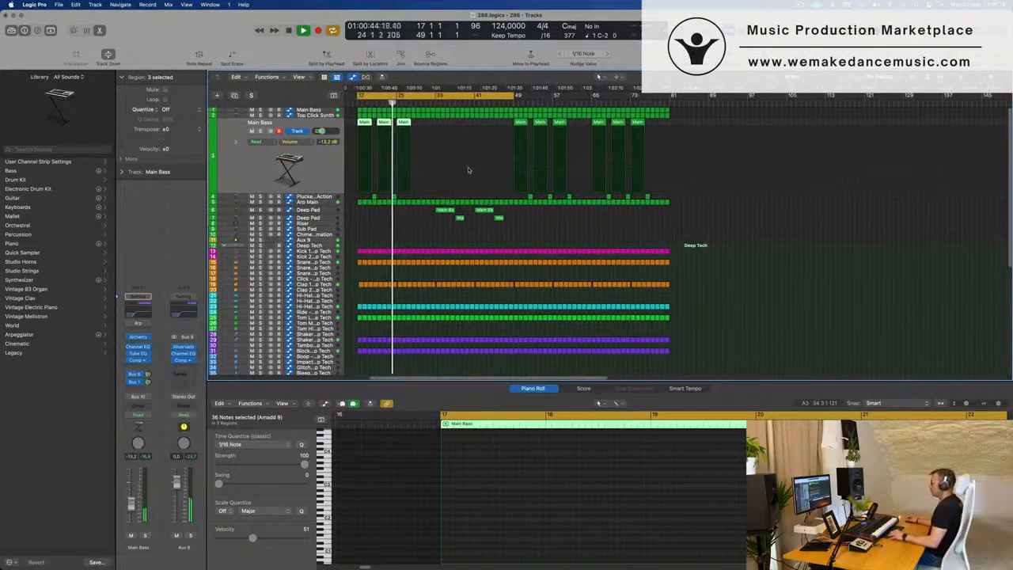
key(super+Right)
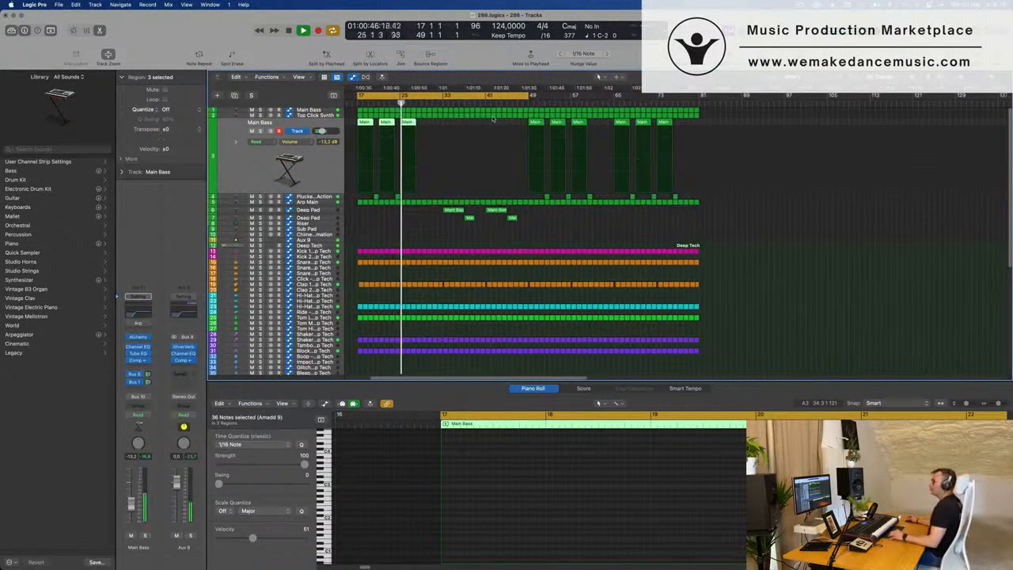
scroll(479, 123, down, 3)
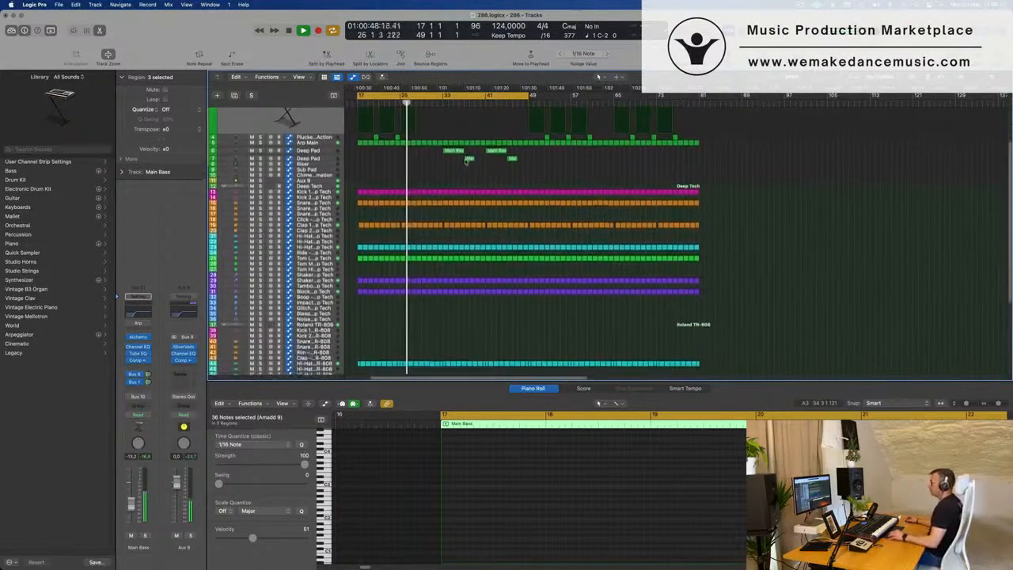
scroll(465, 162, up, 3)
key(super+Left)
key(super+Left)
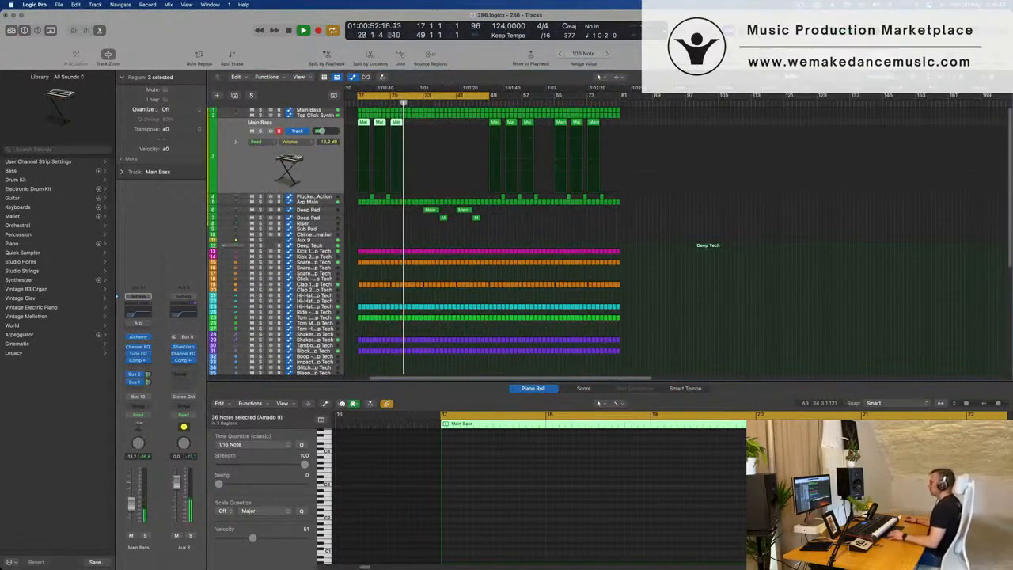
key(super+Right)
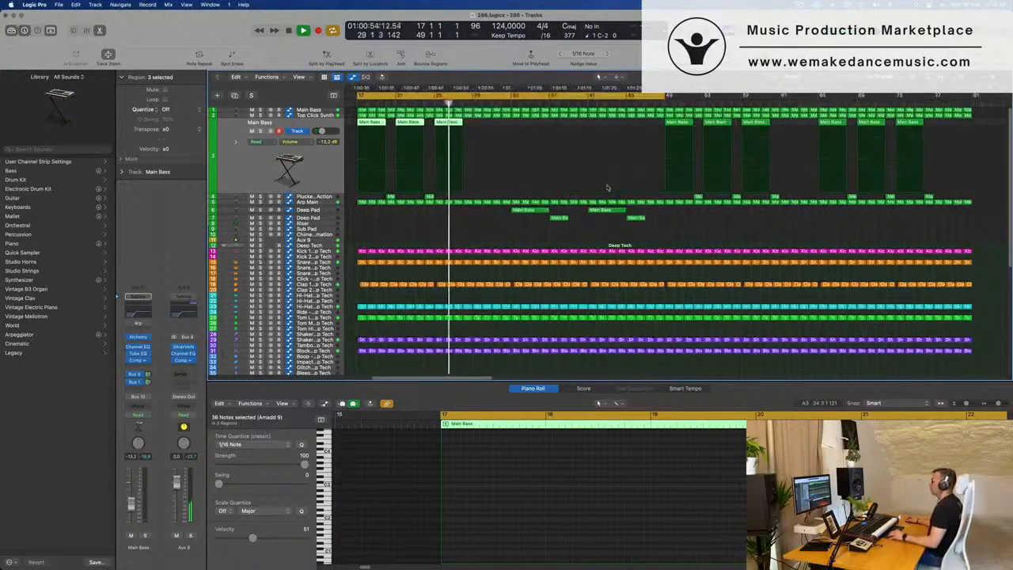
scroll(553, 174, left, 3)
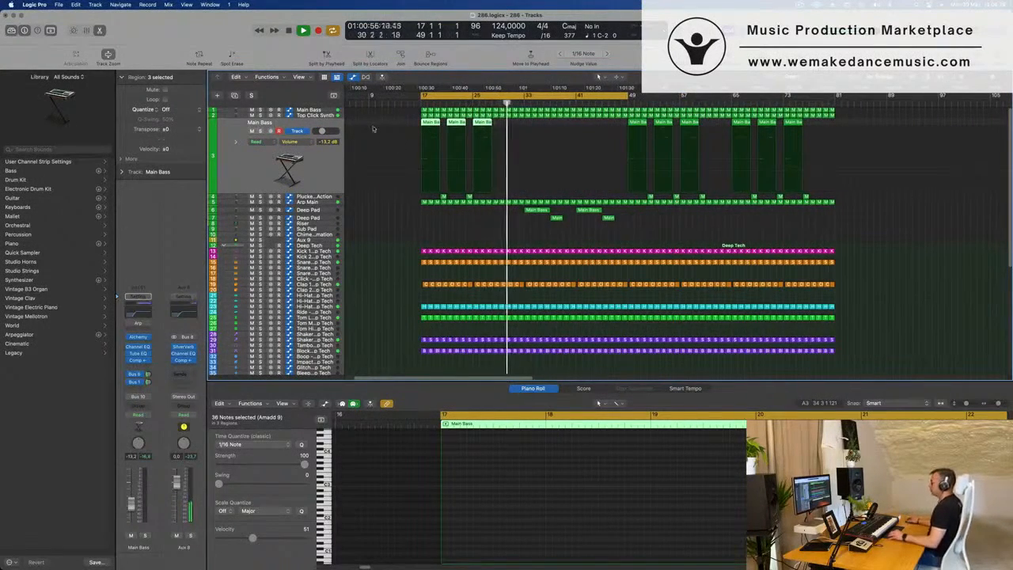
Step: Set the first Main Bass track's automation to Touch and record a rising Cutoff move in Alchemy during the bar 33 breakdown
click(314, 116)
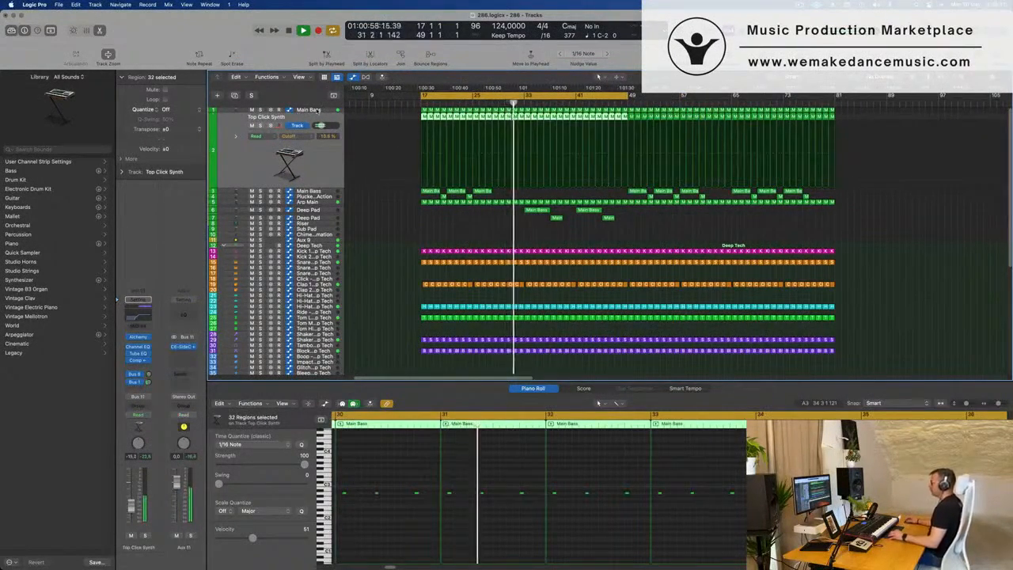
click(315, 110)
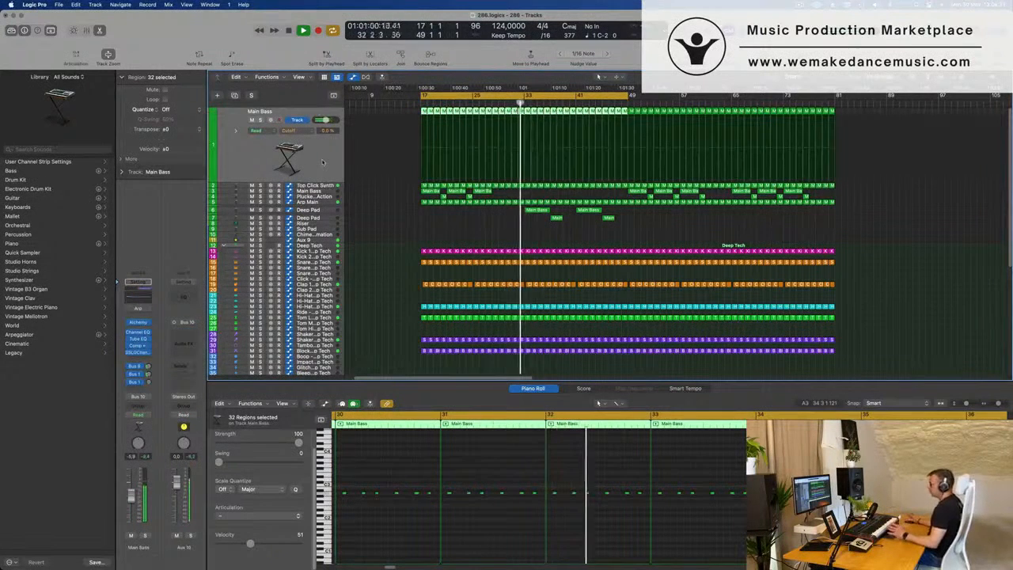
click(138, 414)
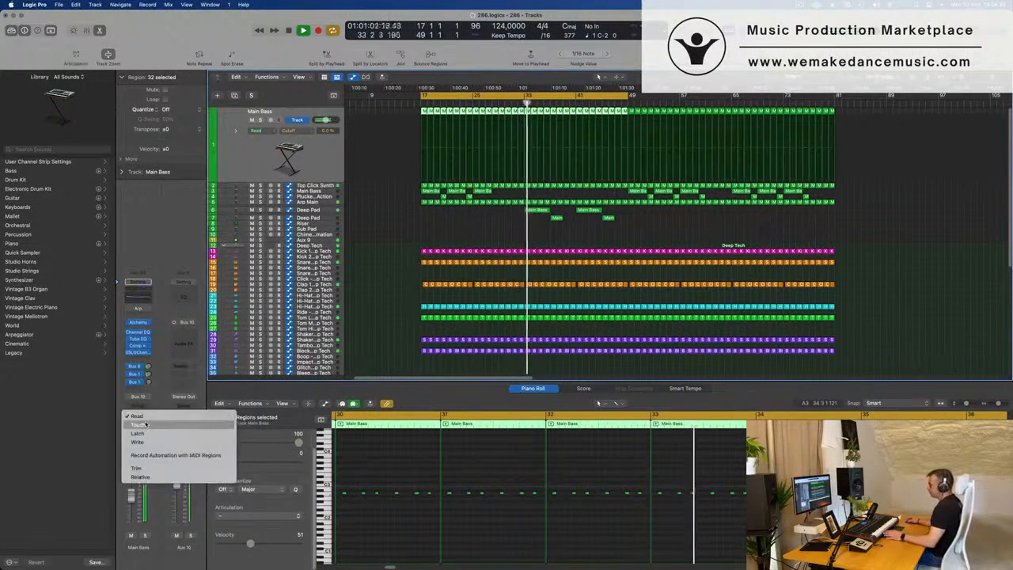
click(140, 428)
click(140, 322)
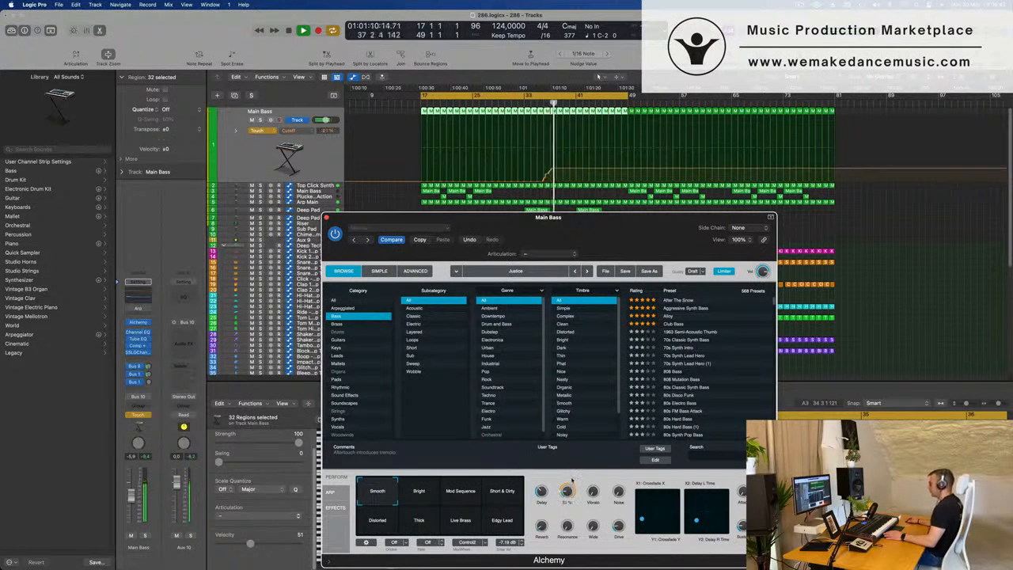
drag(573, 476, 579, 454)
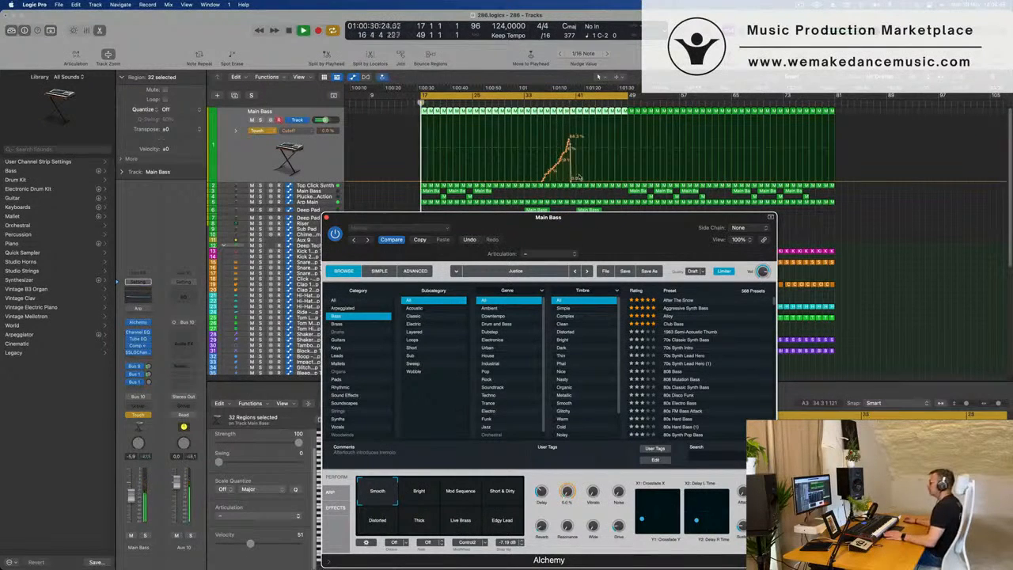
Step: Reshape the Main Bass Cutoff automation to rise from bar 33 to bar 41 and fall by bar 49, close Alchemy, and return automation to Read
drag(572, 180, 617, 176)
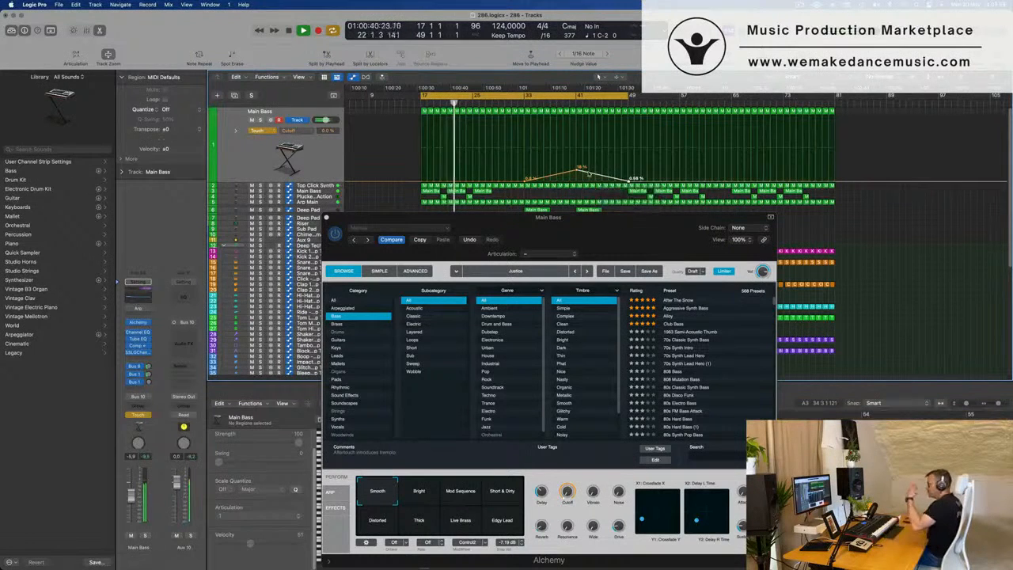
drag(496, 221, 464, 219)
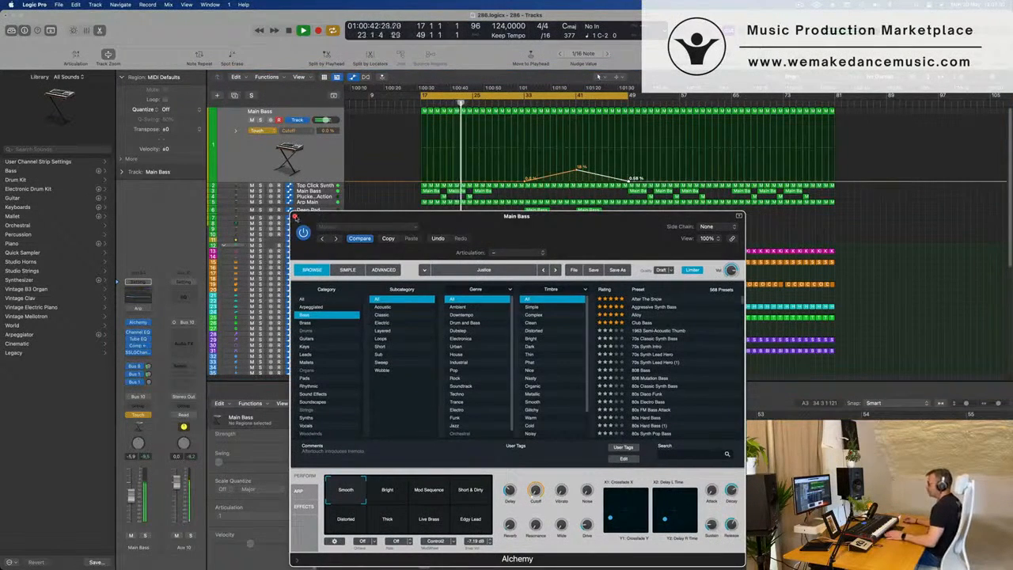
click(296, 216)
click(262, 131)
click(237, 142)
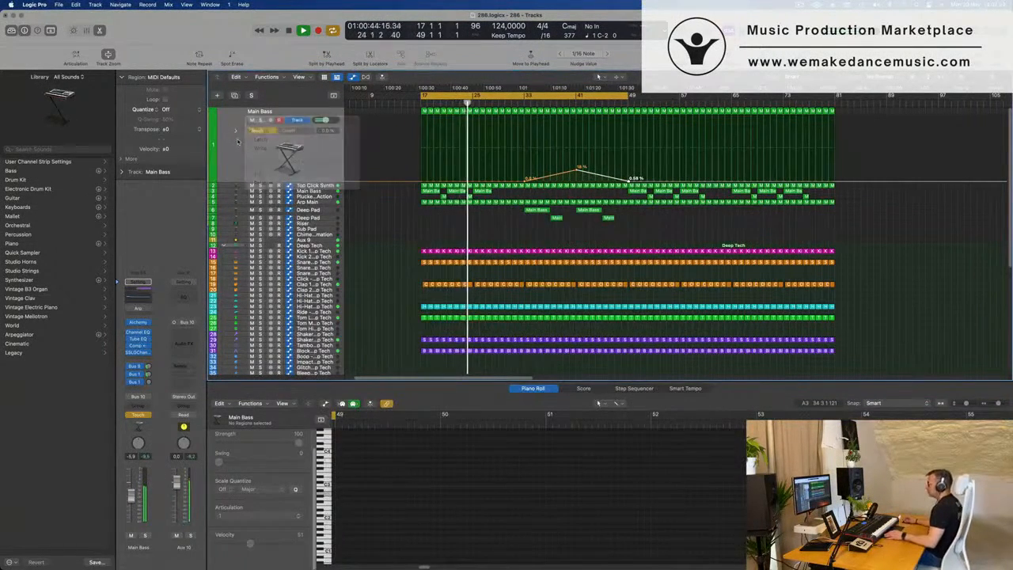
Step: Delete the crash region at bar 33 on the Roland kit's crash track
scroll(560, 234, left, 1)
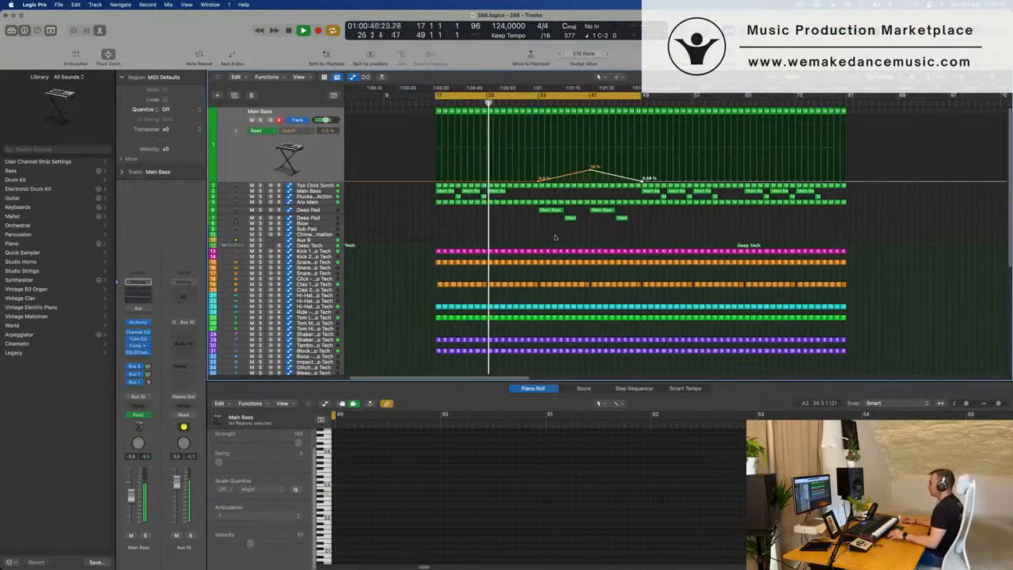
scroll(526, 238, down, 2)
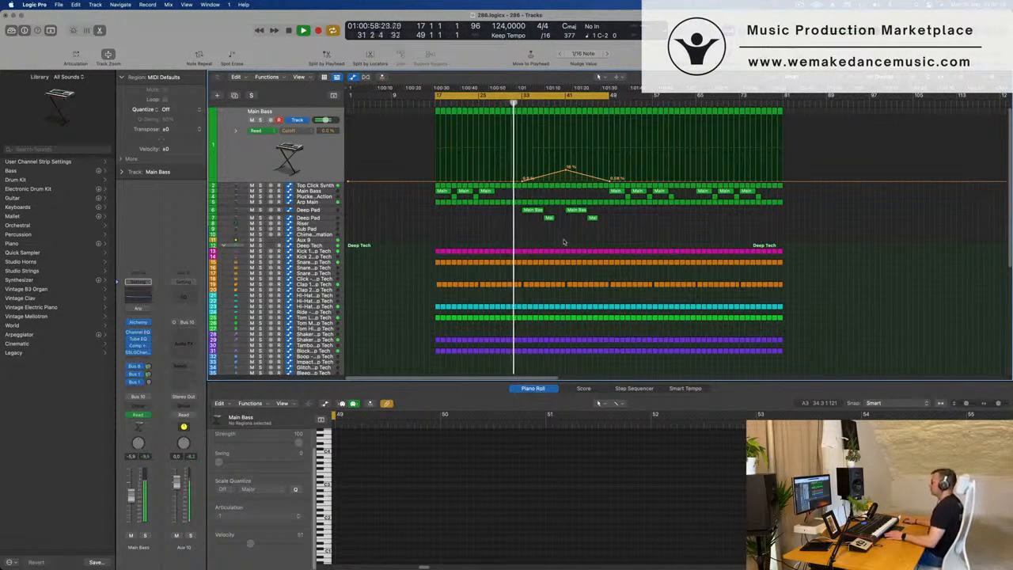
scroll(575, 239, up, 3)
scroll(575, 237, down, 2)
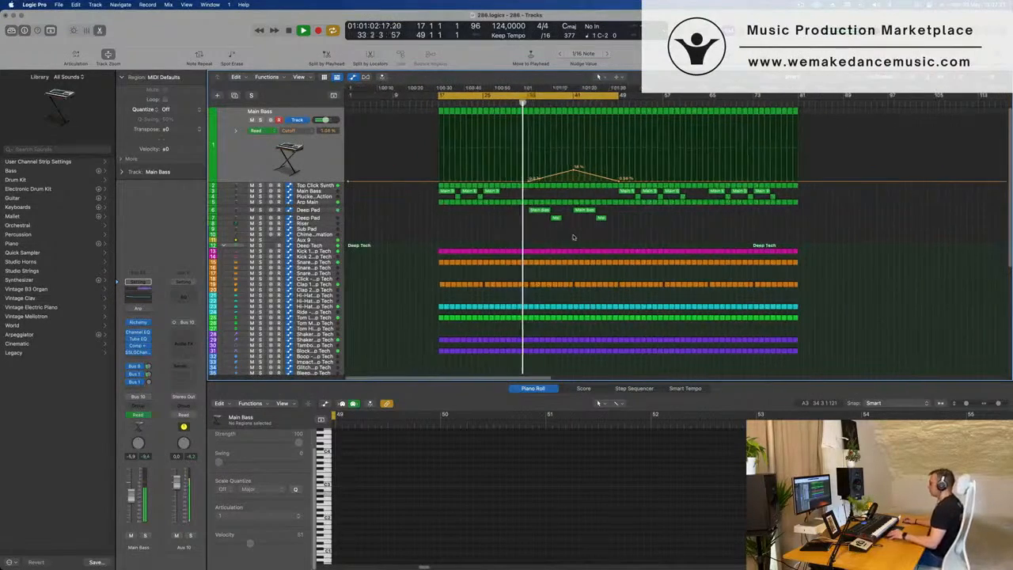
scroll(546, 230, up, 2)
scroll(502, 277, down, 4)
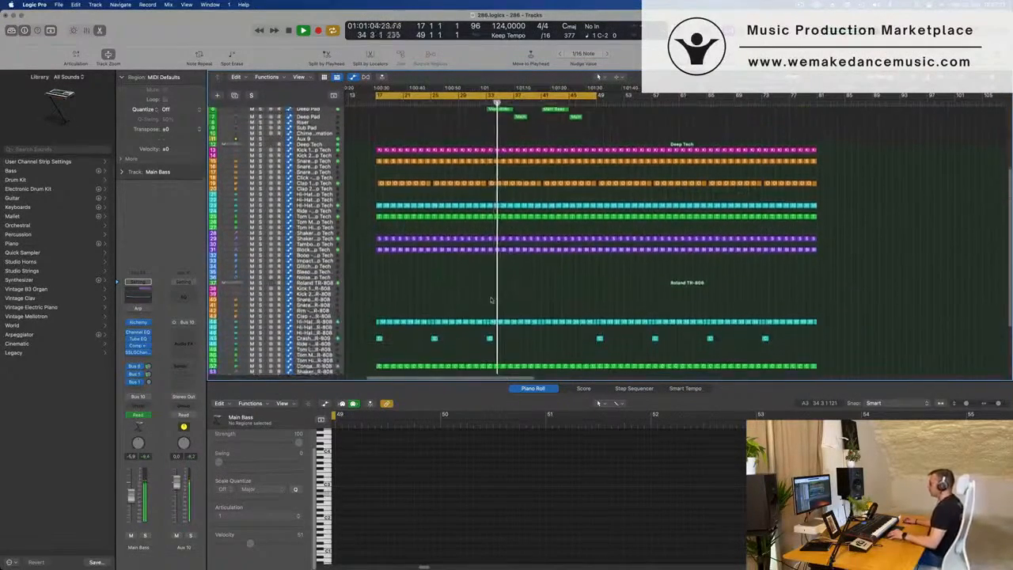
scroll(492, 316, down, 1)
click(491, 330)
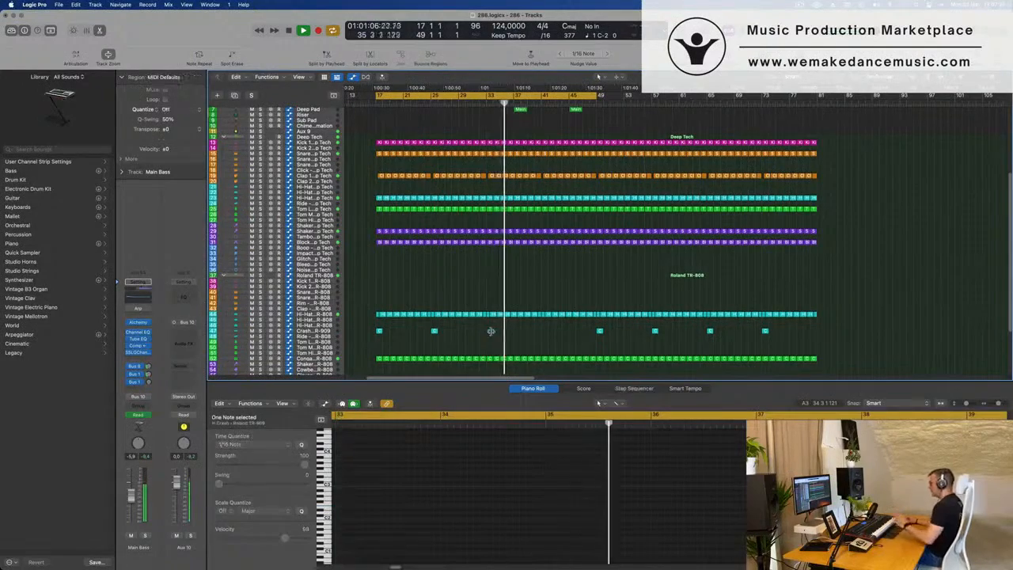
Step: Raise the Main Bass Cutoff automation peak at bar 41 to 22.4 %
scroll(554, 237, up, 5)
scroll(578, 236, up, 2)
scroll(570, 225, down, 5)
scroll(413, 211, up, 6)
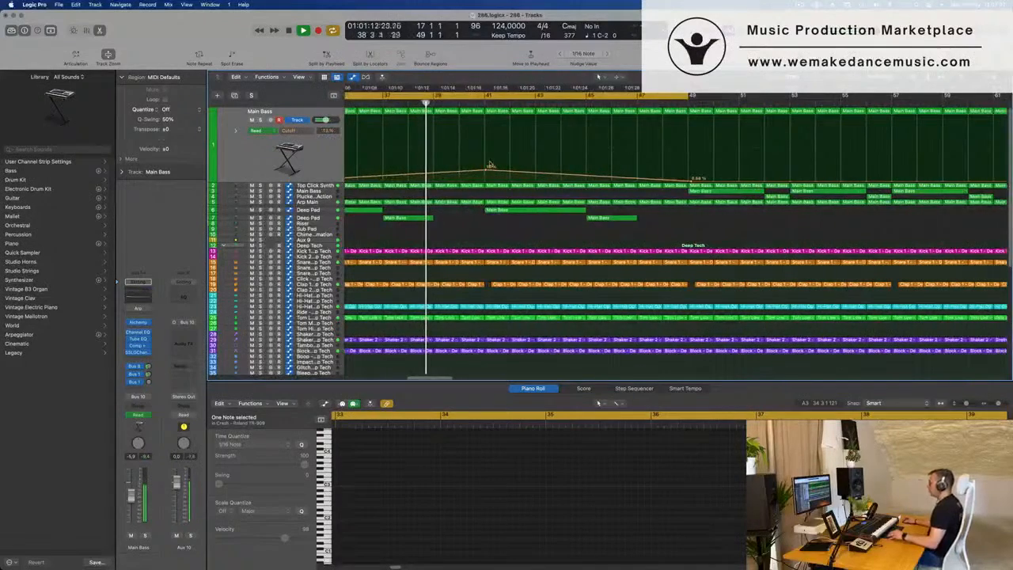
drag(485, 166, 487, 168)
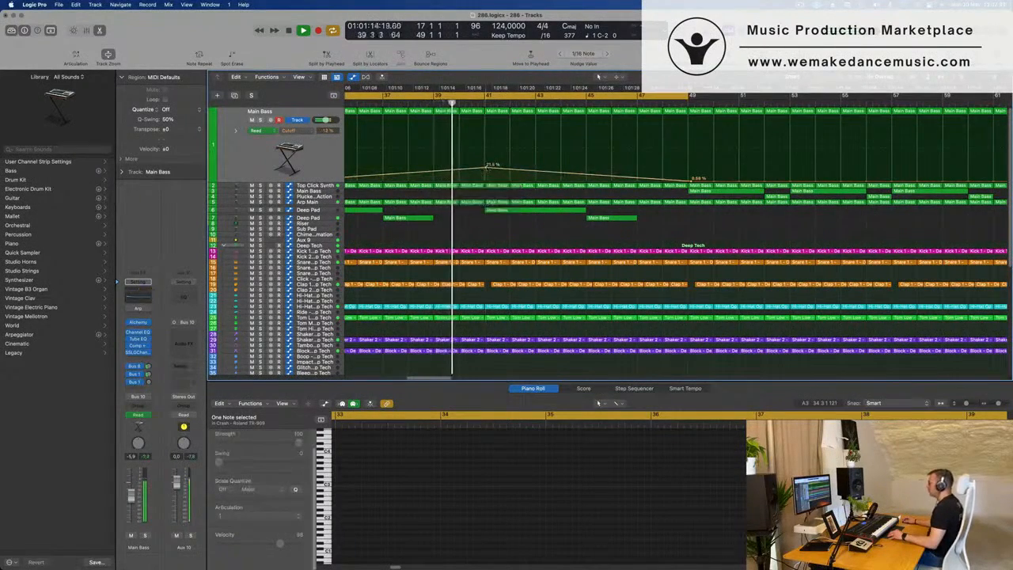
scroll(483, 167, down, 3)
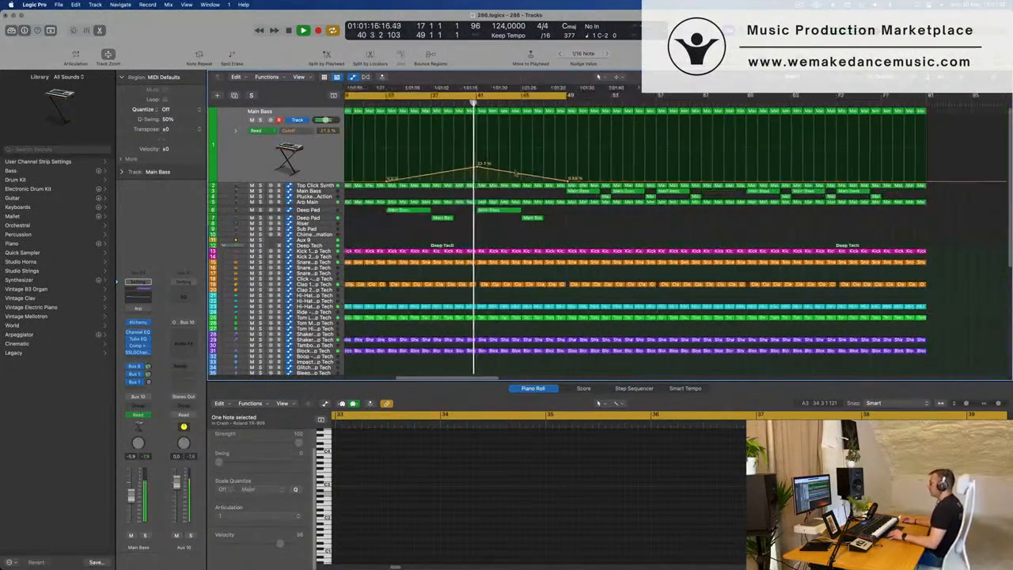
scroll(474, 168, up, 3)
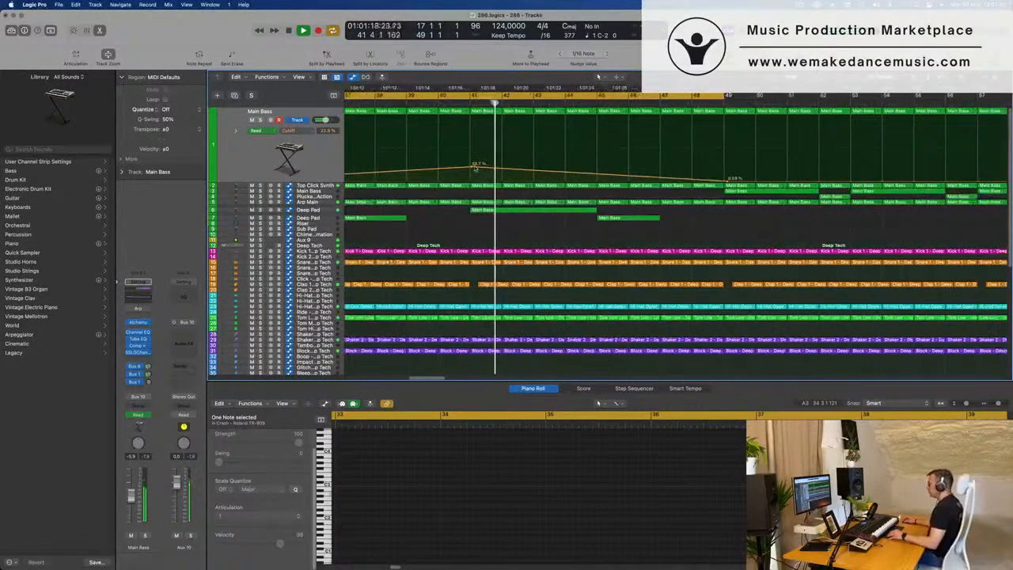
scroll(568, 211, down, 3)
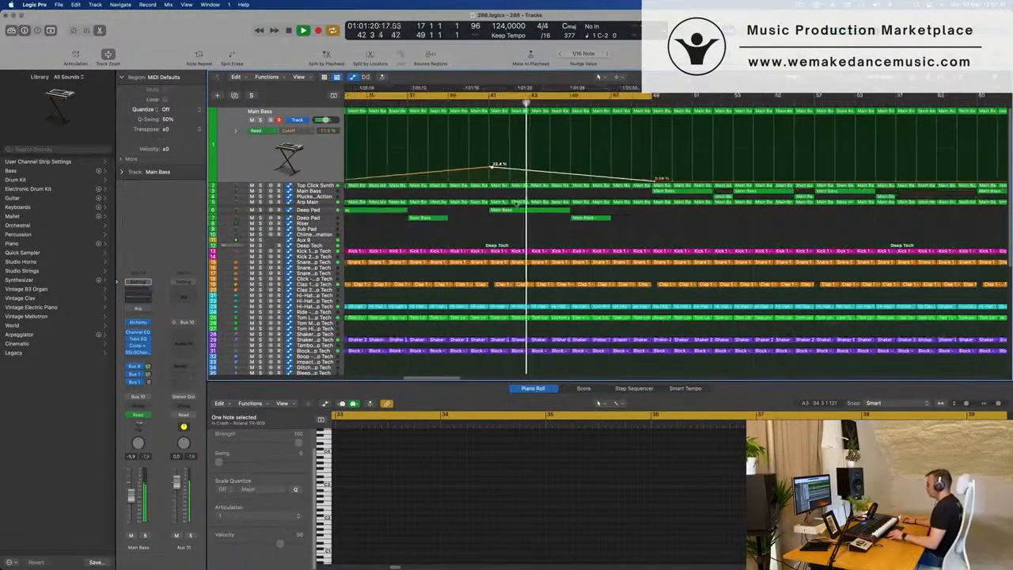
Step: Set the cycle range to bars 49 through 81 and restart playback from bar 49
scroll(565, 179, down, 1)
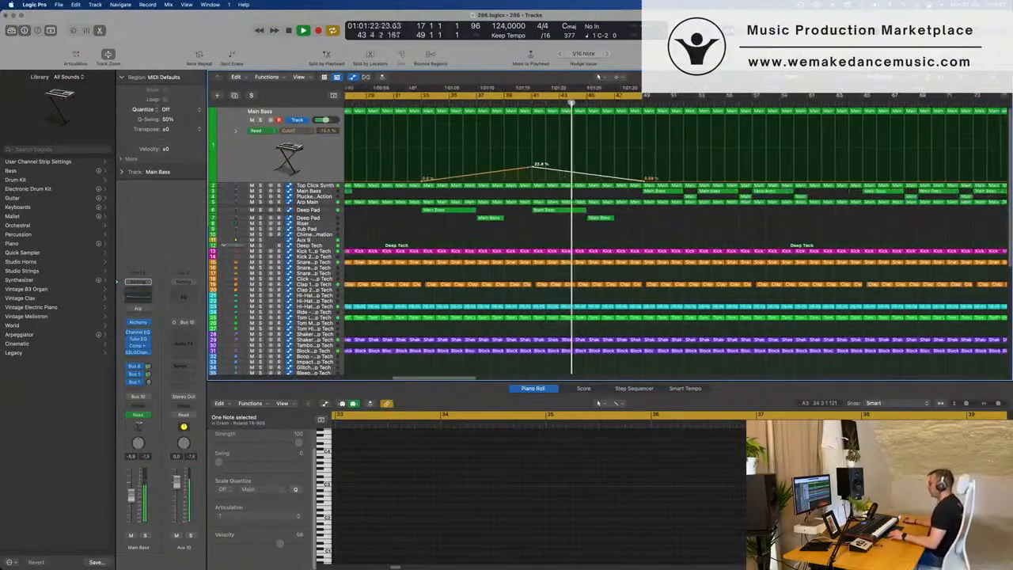
scroll(591, 157, down, 5)
scroll(528, 162, up, 1)
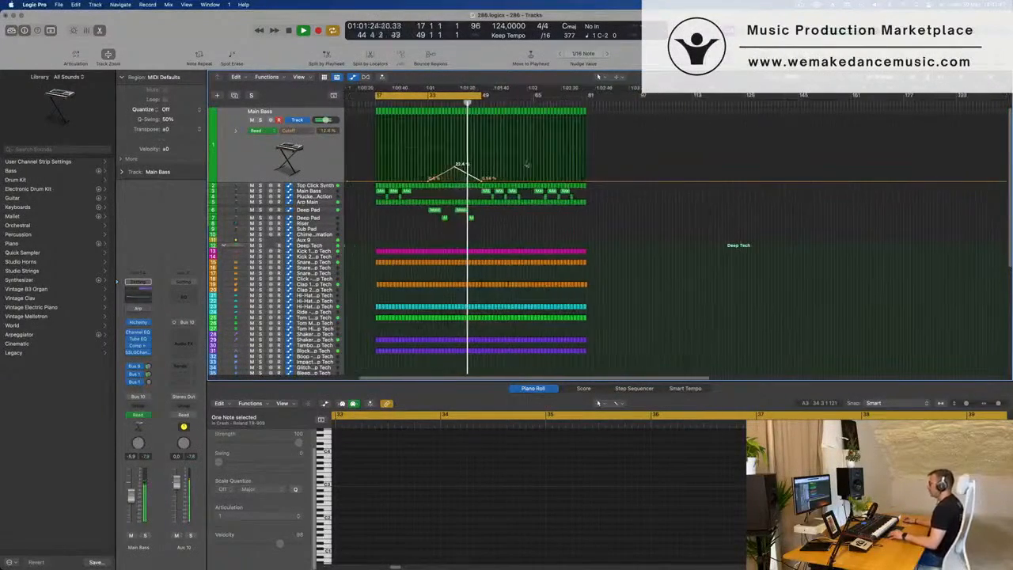
scroll(511, 152, up, 4)
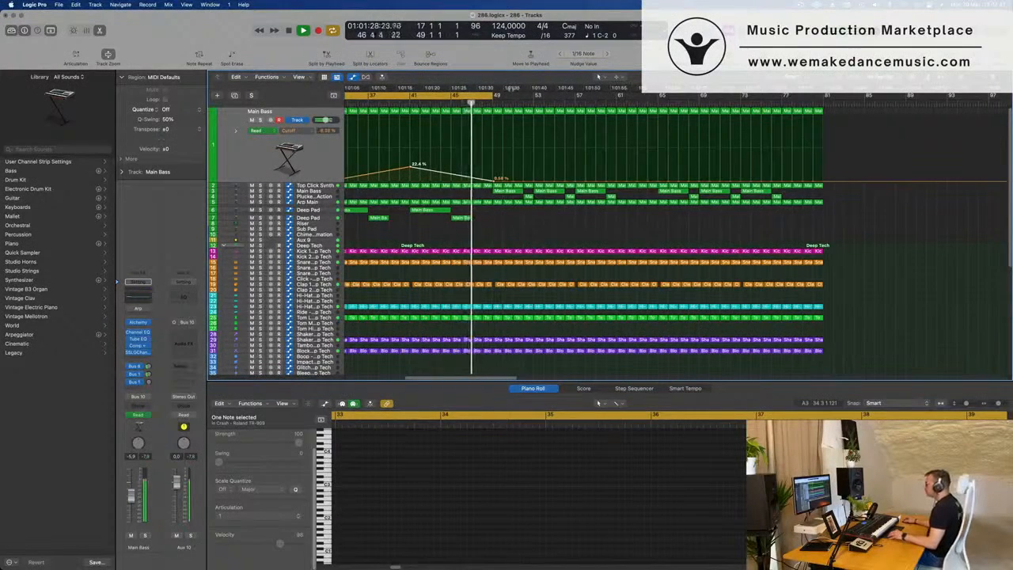
drag(480, 96, 801, 105)
key(space)
key(space)
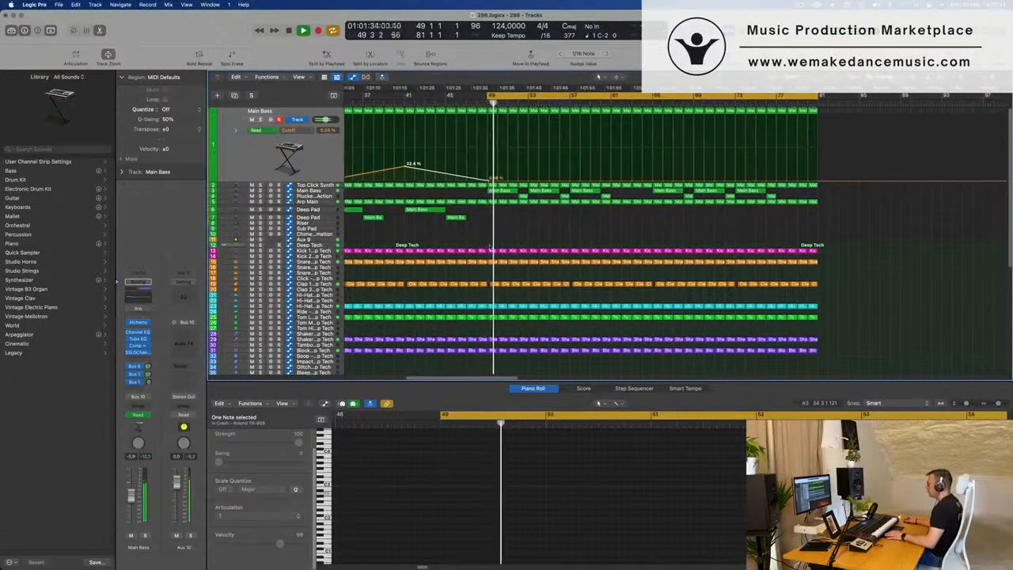
Step: Delete the Deep Tech drum regions and the Roland TR-808 closed hi-hat and conga regions between bars 49 and 57
drag(490, 247, 521, 365)
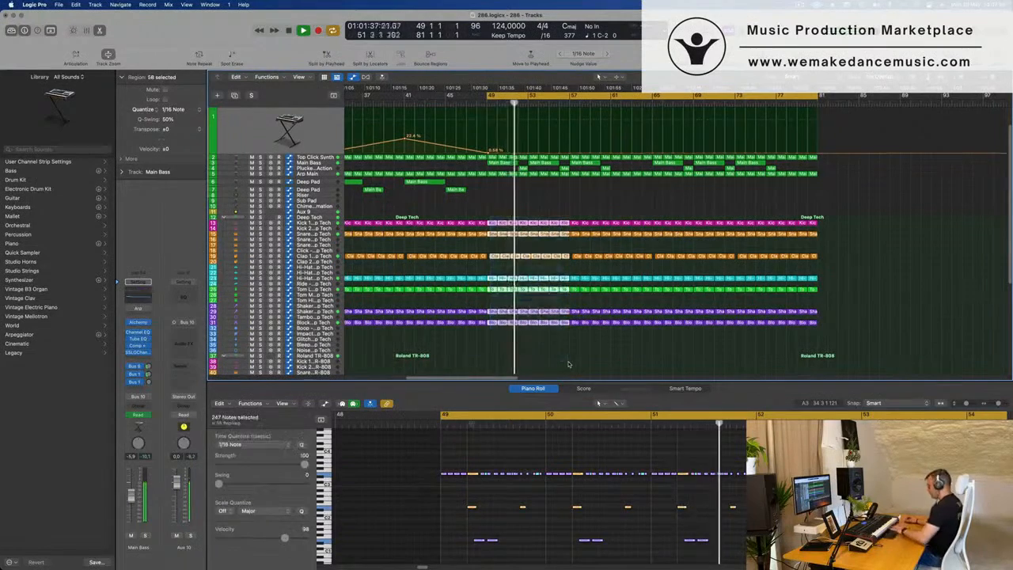
key(Delete)
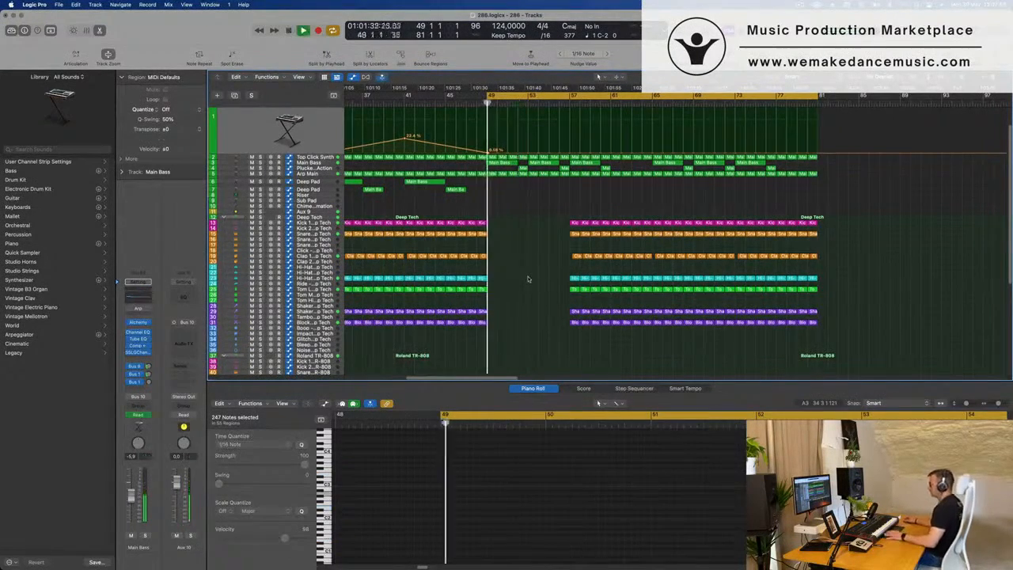
scroll(528, 278, down, 5)
drag(493, 298, 564, 315)
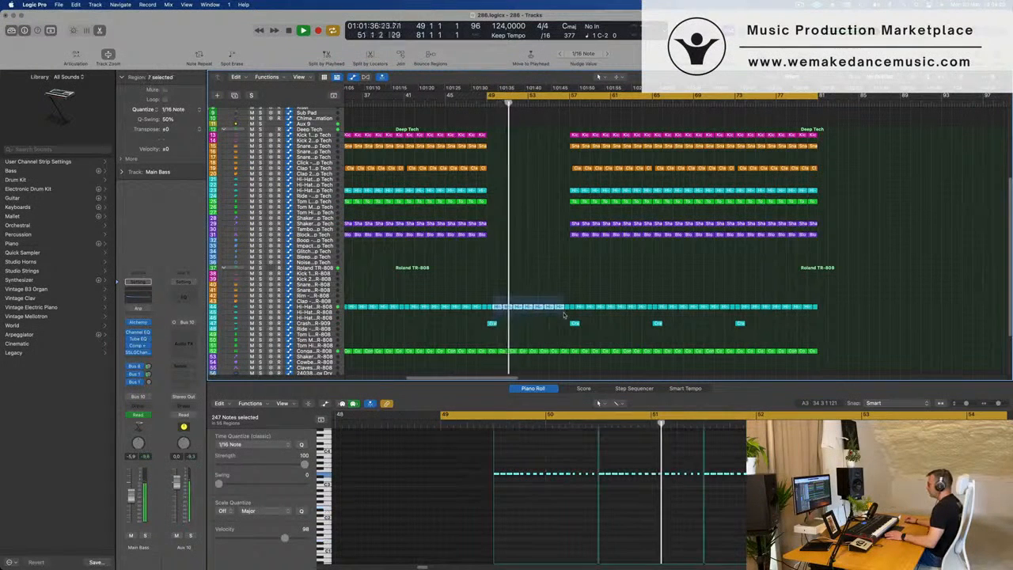
key(Delete)
drag(491, 346, 527, 356)
key(Delete)
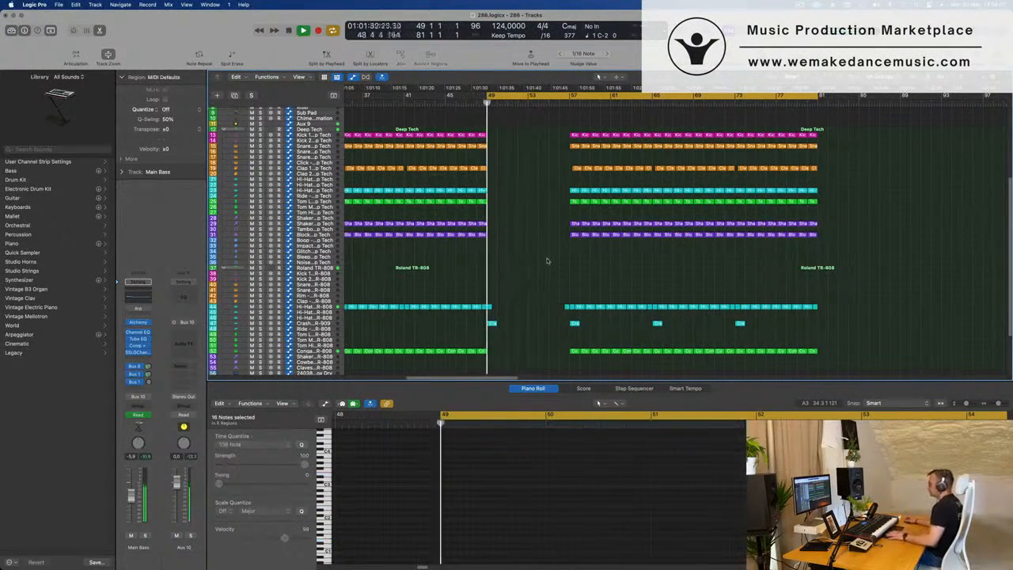
Step: Delete the leftover Roland TR-808 closed hi-hat region at bar 49 and restart playback
scroll(546, 262, up, 6)
scroll(535, 285, down, 6)
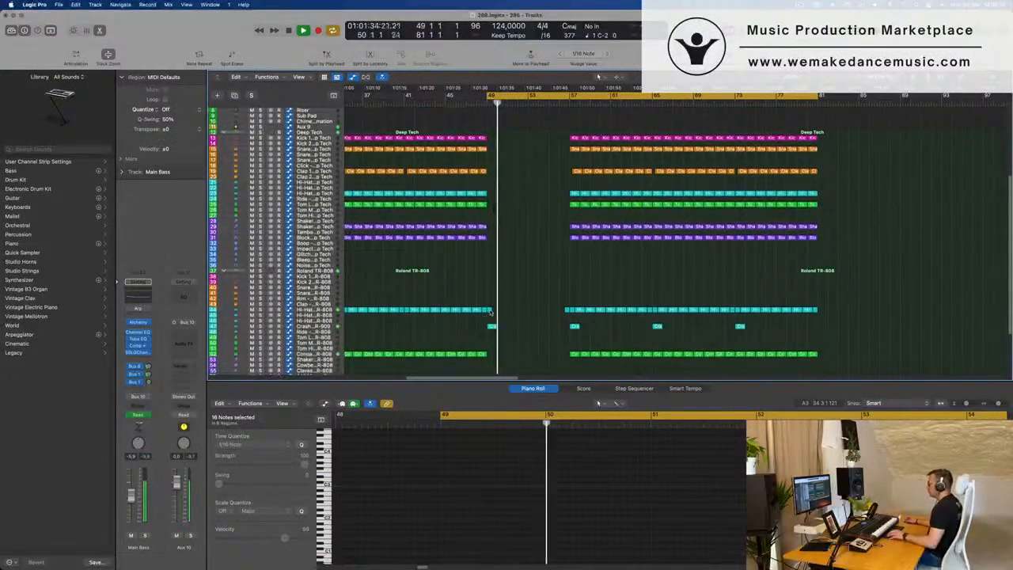
click(490, 310)
key(Delete)
key(space)
key(space)
scroll(567, 270, up, 6)
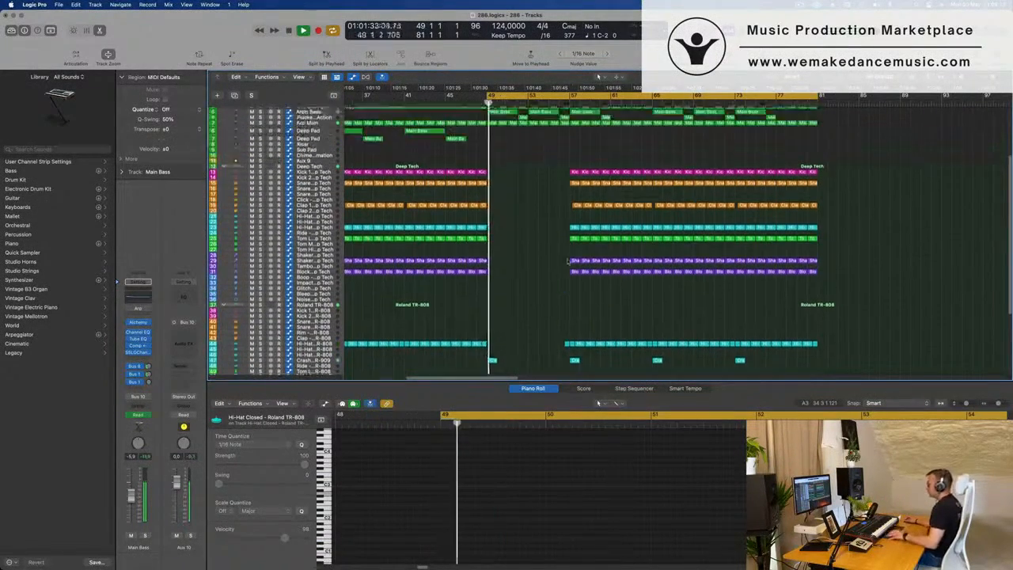
Step: Delete the top Main Bass track's regions between bars 49 and 57
scroll(542, 204, up, 3)
scroll(540, 205, down, 6)
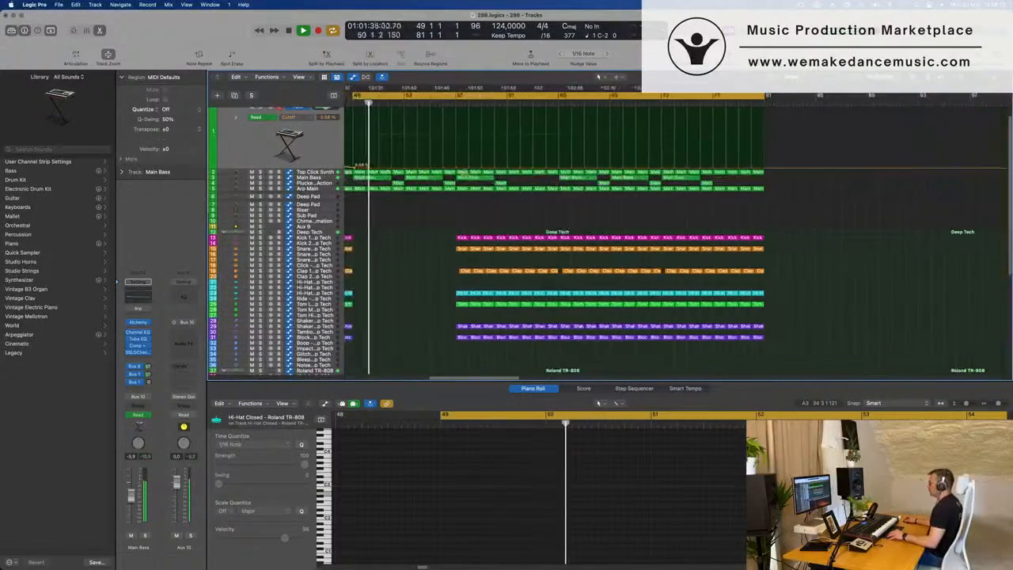
scroll(376, 145, up, 3)
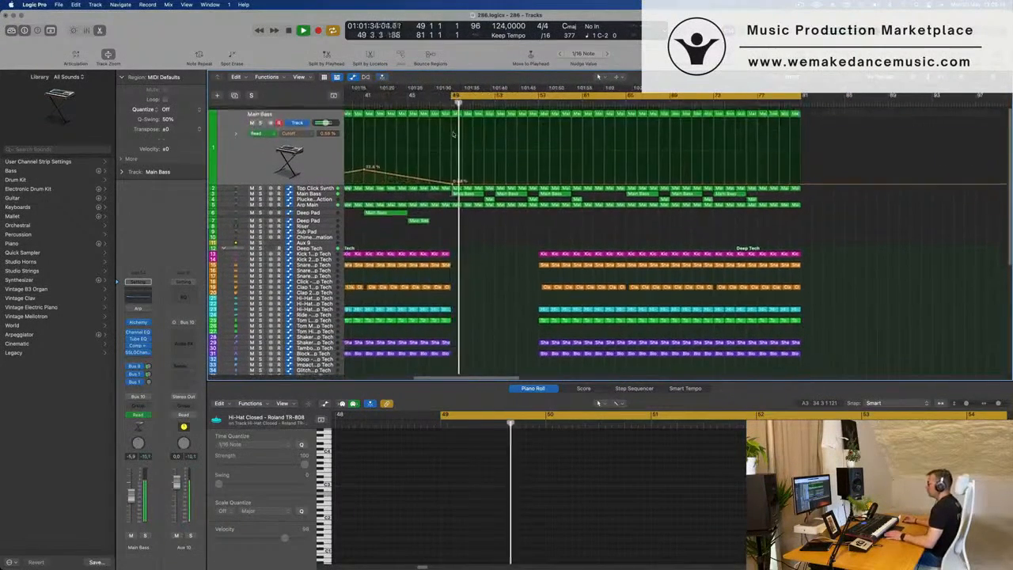
click(457, 112)
key(Delete)
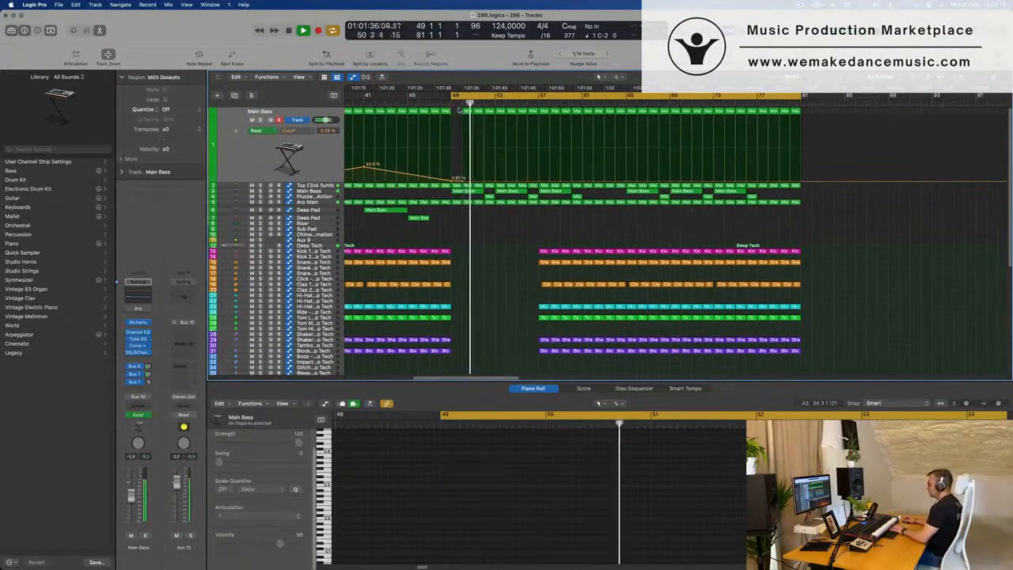
drag(474, 113, 501, 116)
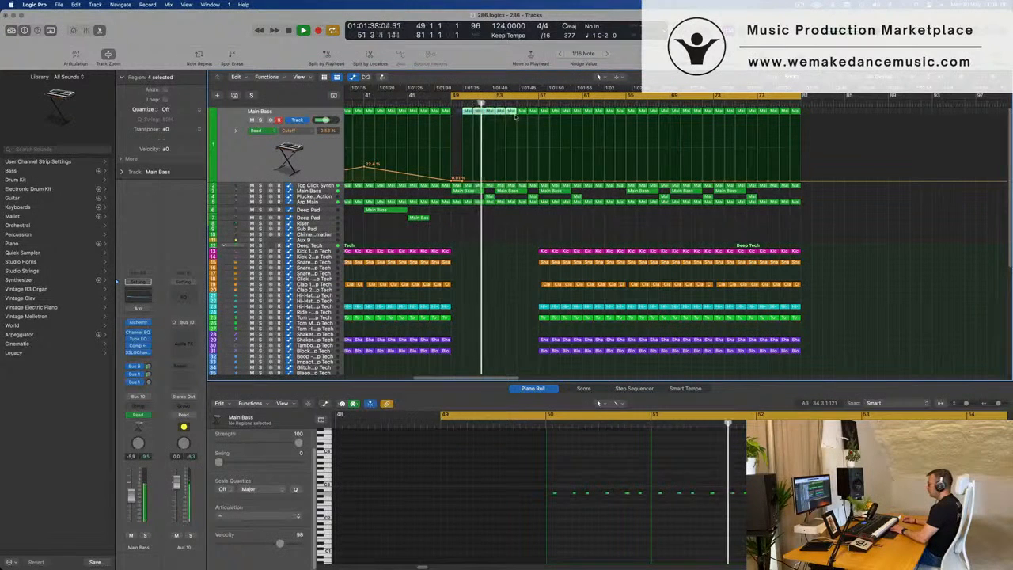
key(Delete)
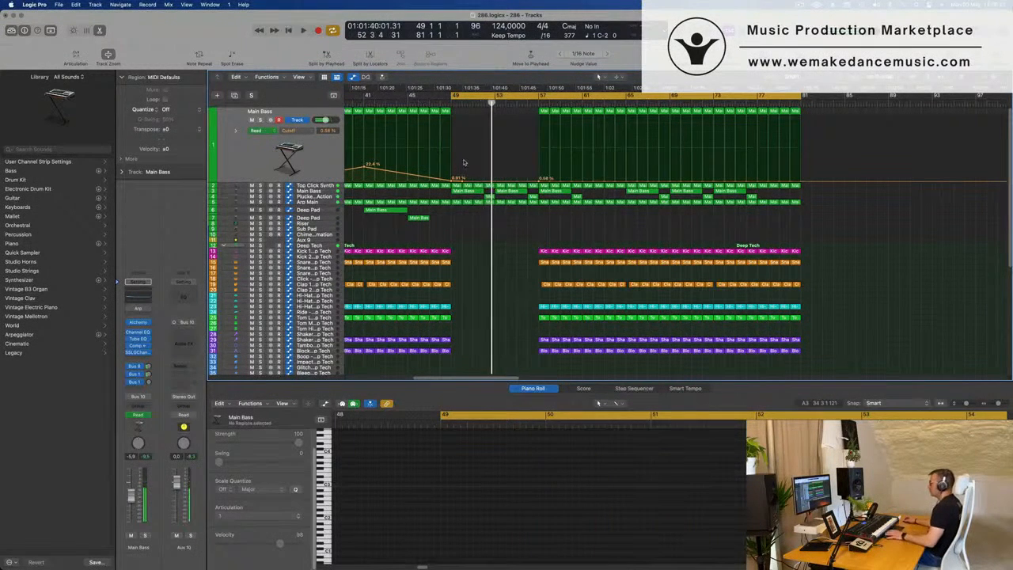
Step: Delete the Top Click Synth regions between bars 49 and 57
click(317, 185)
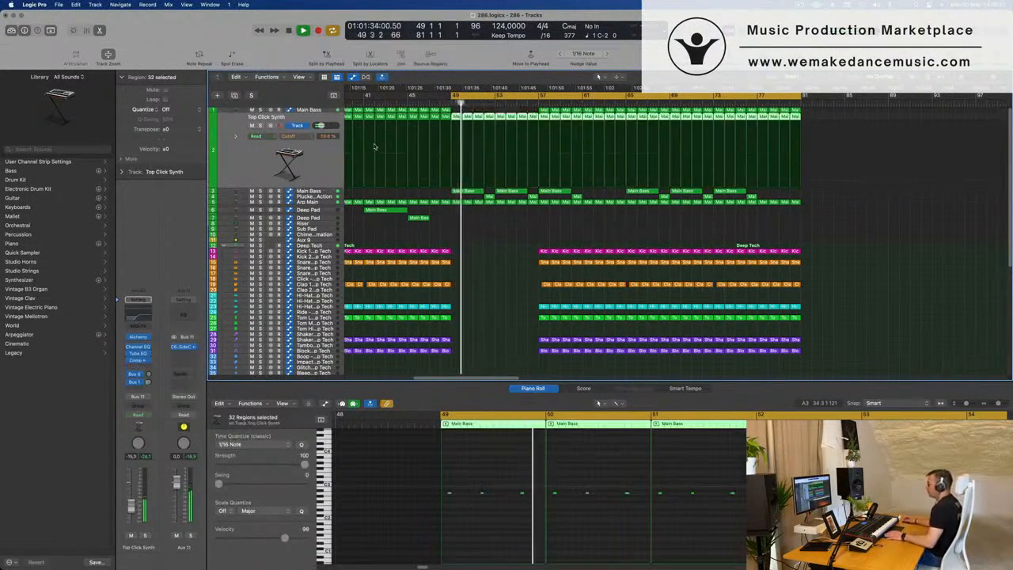
drag(457, 115, 508, 122)
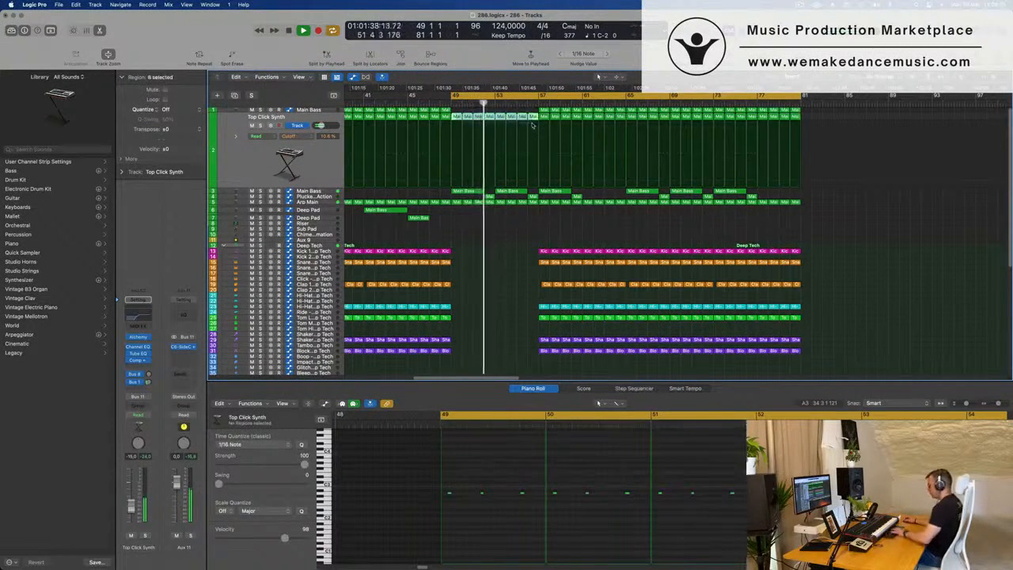
key(Delete)
scroll(484, 232, up, 2)
scroll(485, 233, down, 3)
scroll(484, 231, right, 1)
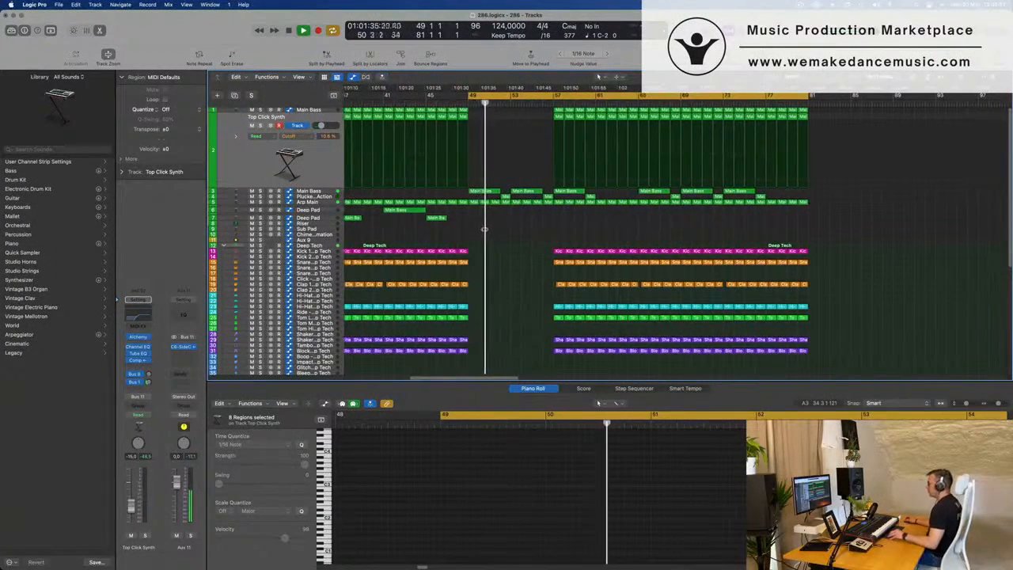
scroll(484, 234, up, 2)
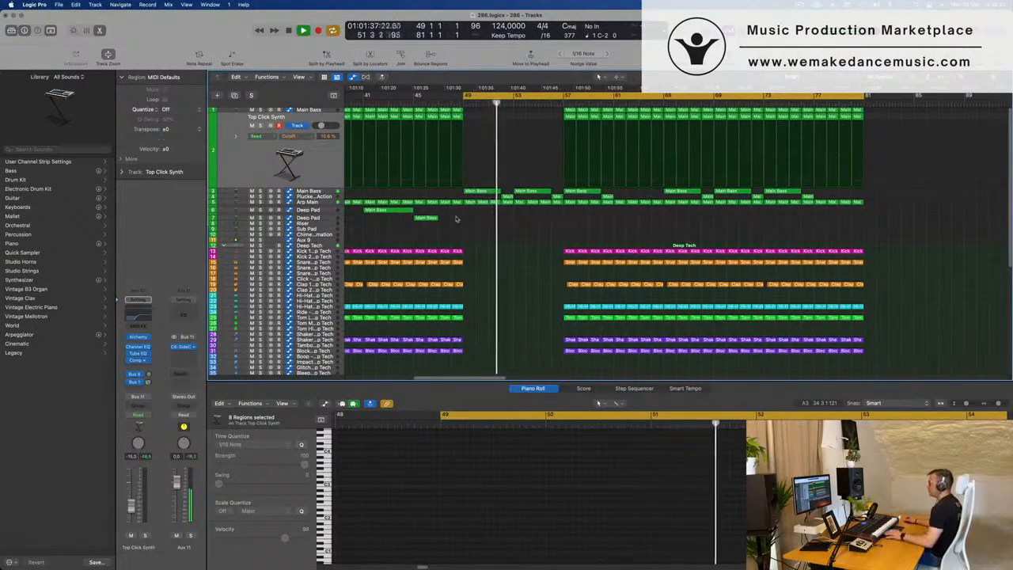
Step: Replace the Arp Main High Cut sawtooth automation in bars 49 to 57 with a rising ramp from about 48 Hz to 940 Hz
click(321, 203)
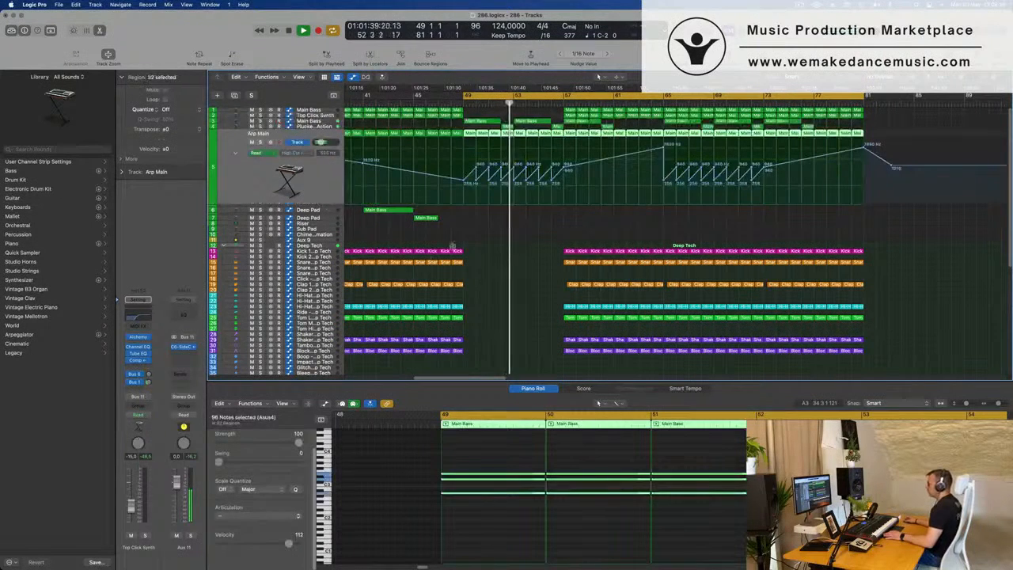
drag(551, 181, 466, 197)
key(space)
key(space)
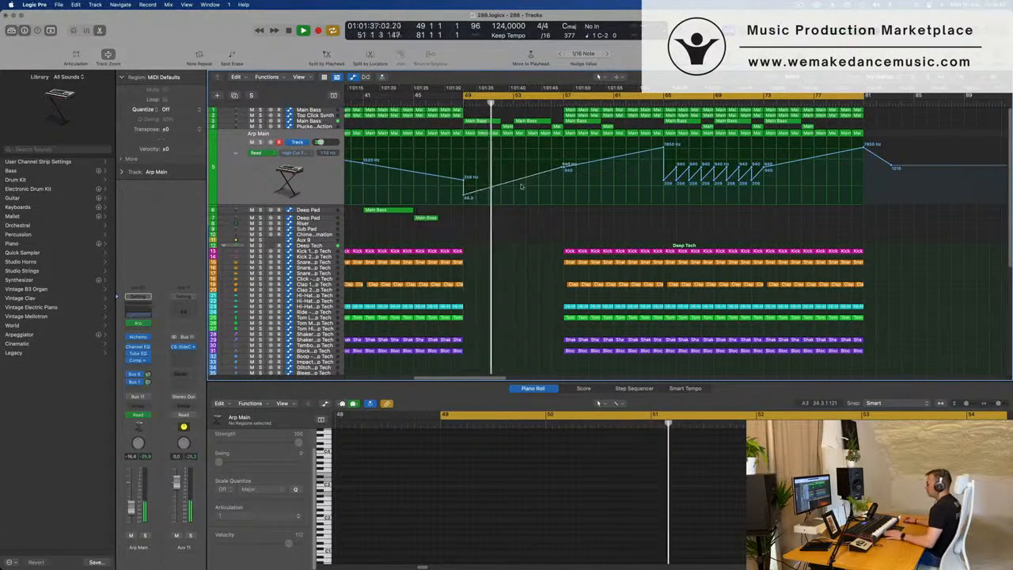
click(561, 167)
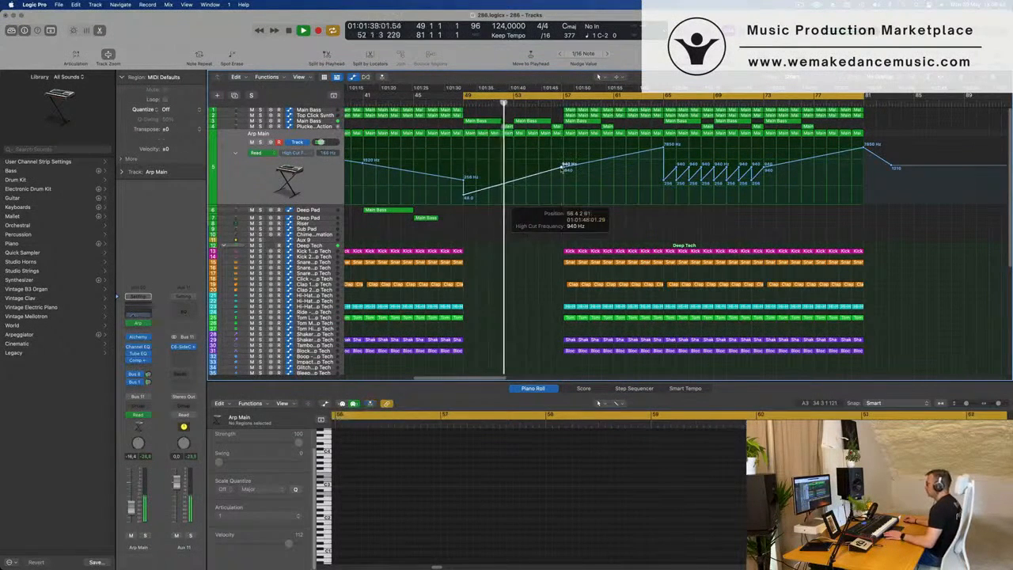
drag(563, 168, 563, 169)
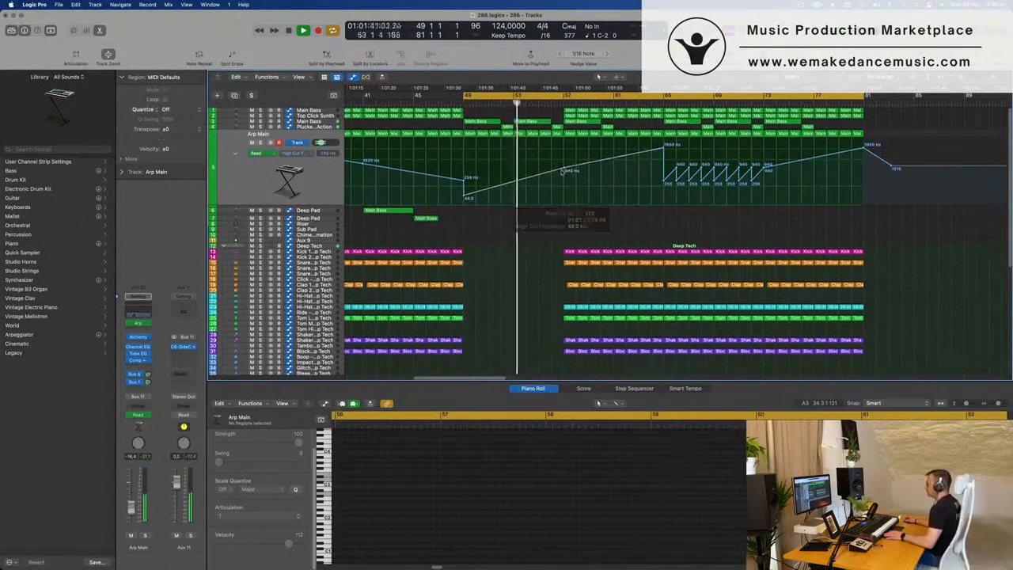
Step: Delete the Deep Tech regions except the kick, plus the Roland TR-808 hi-hat and conga regions, between bars 57 and 61
scroll(562, 198, down, 3)
drag(559, 234, 607, 349)
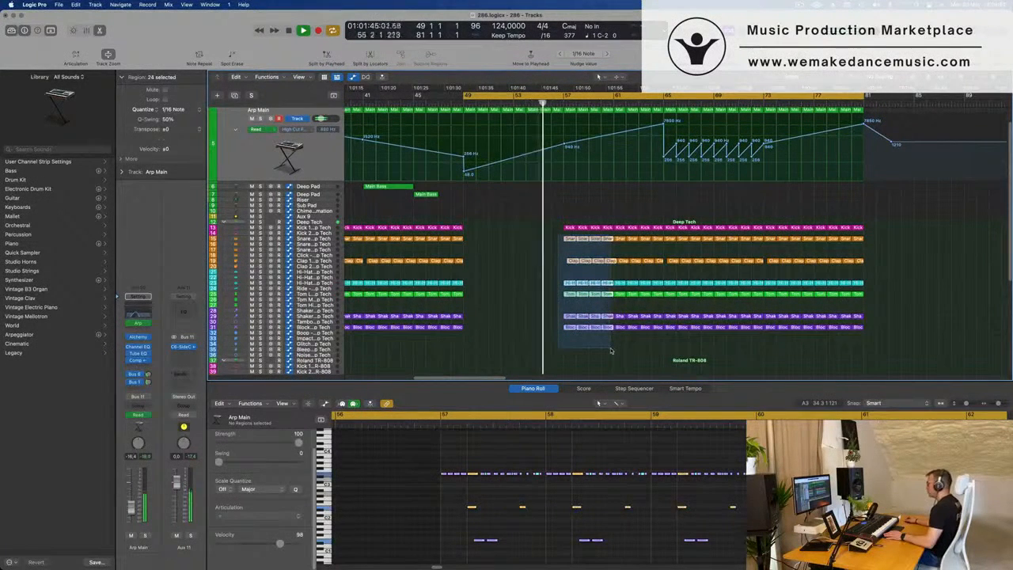
key(Delete)
scroll(609, 348, down, 8)
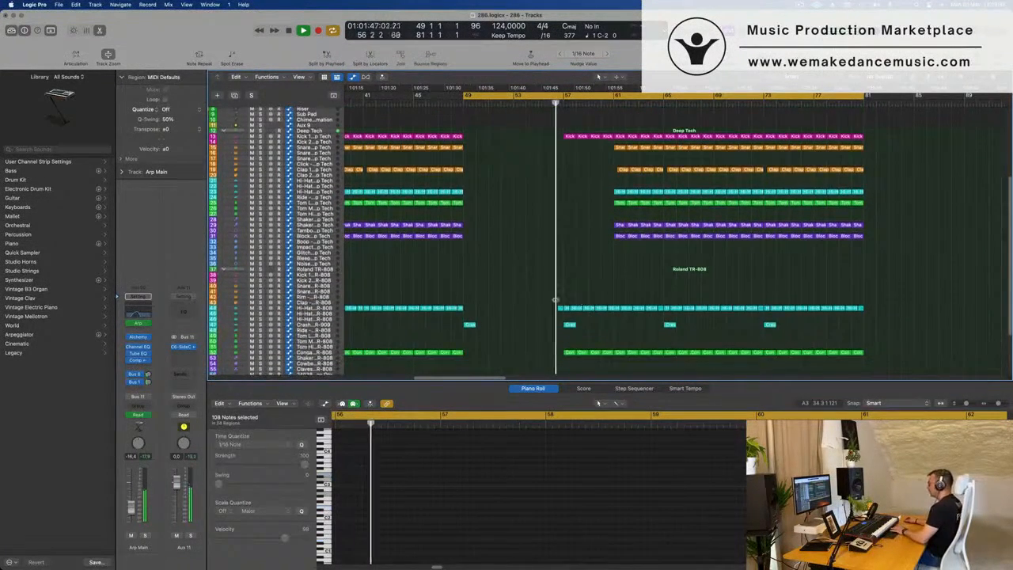
drag(550, 301, 608, 369)
key(Delete)
Step: Review the arrangement from bar 49 onward during playback, including the Arp Main filter ramp and the staggered drum re-entry
scroll(601, 282, up, 6)
scroll(569, 206, up, 3)
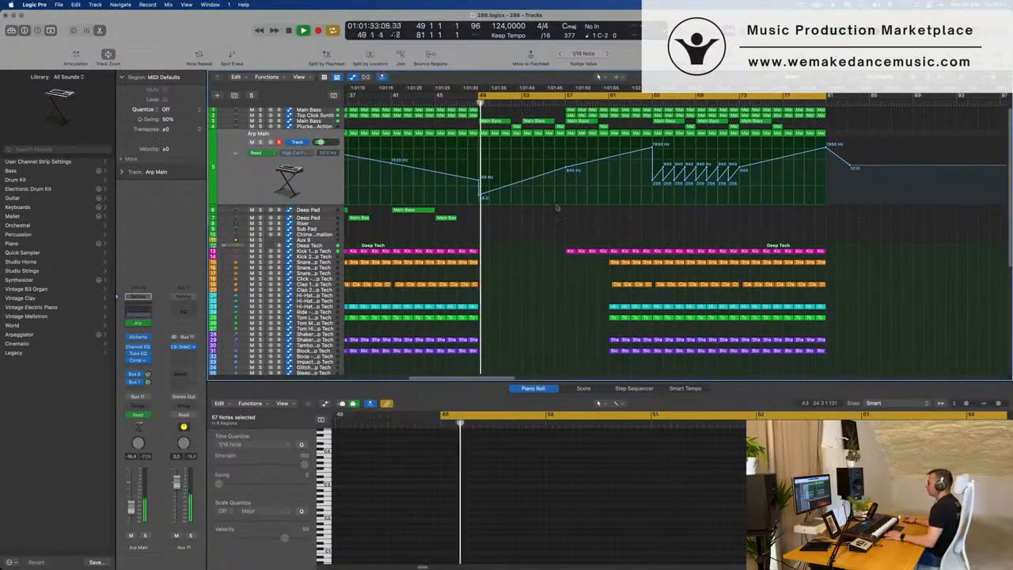
scroll(555, 319, down, 2)
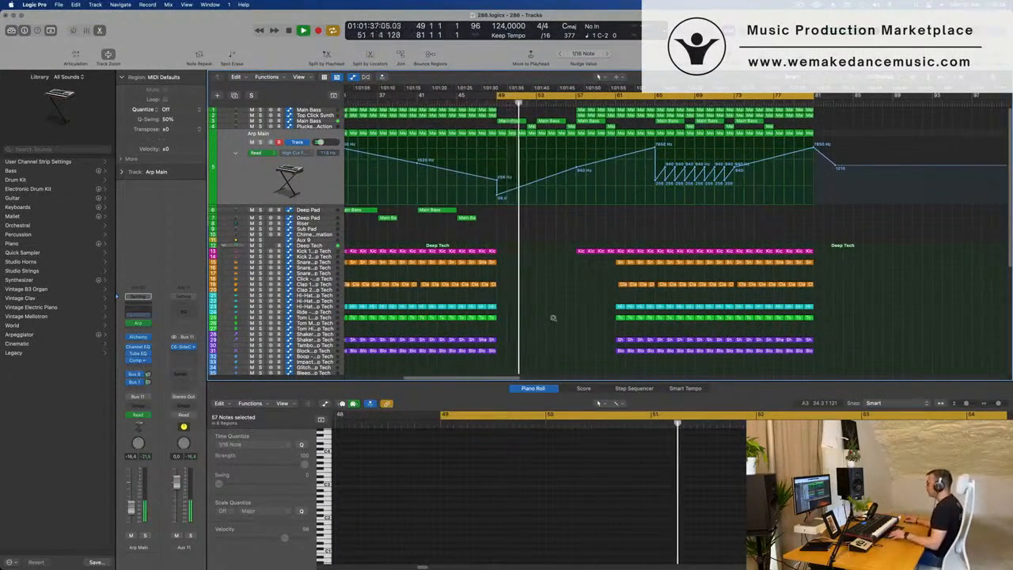
scroll(553, 318, down, 2)
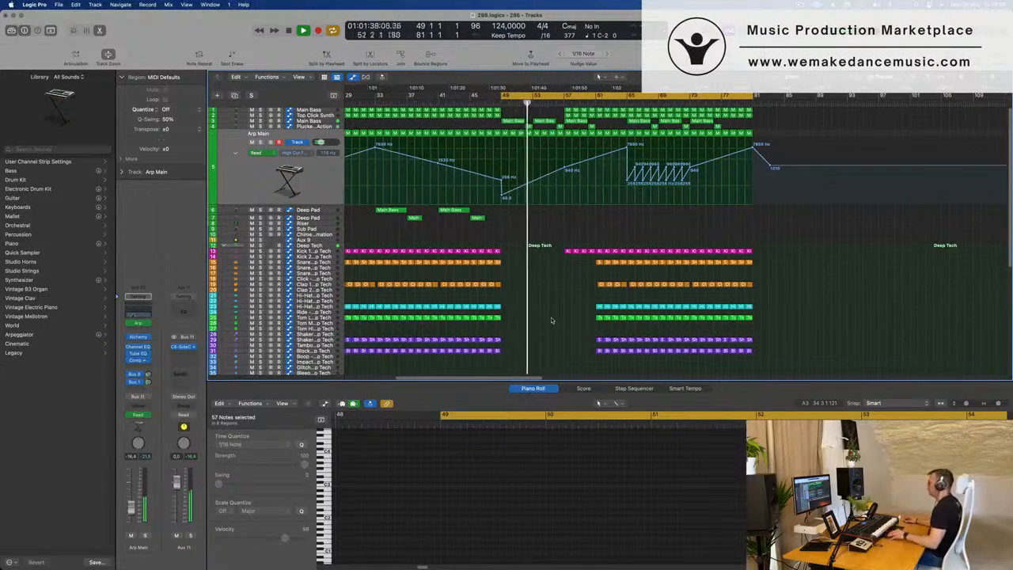
scroll(551, 320, down, 3)
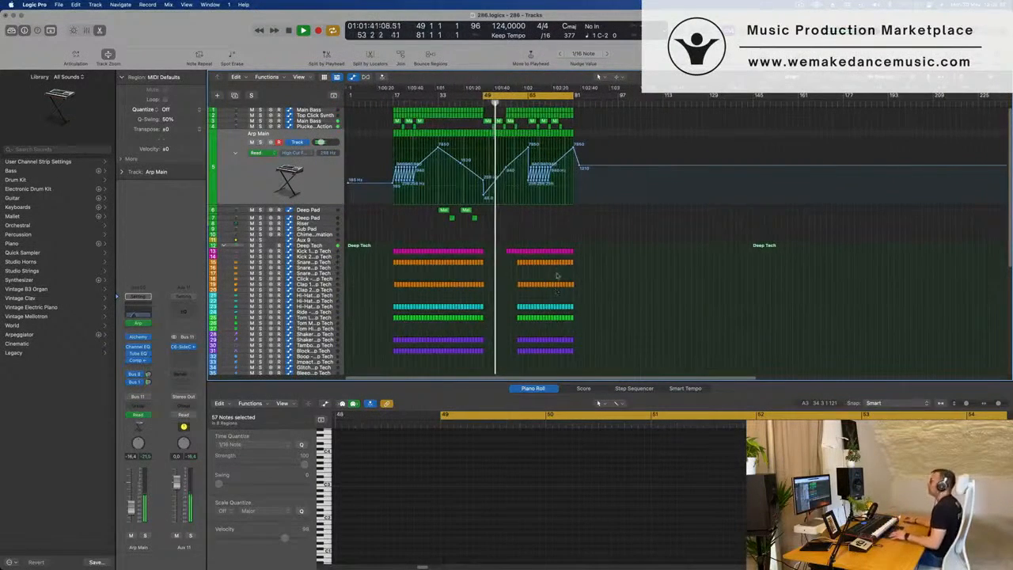
scroll(513, 252, up, 5)
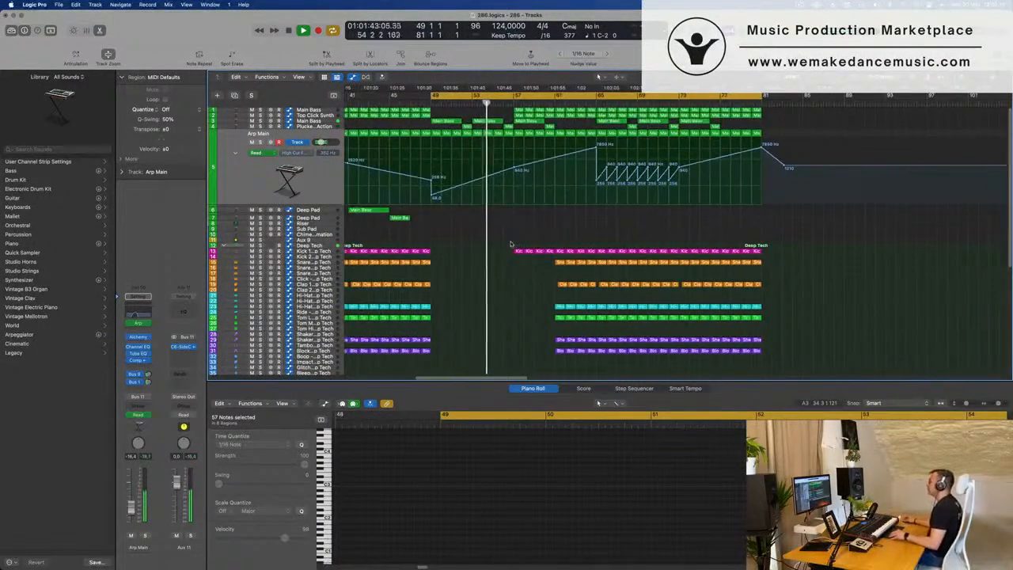
scroll(510, 245, down, 1)
scroll(513, 245, down, 1)
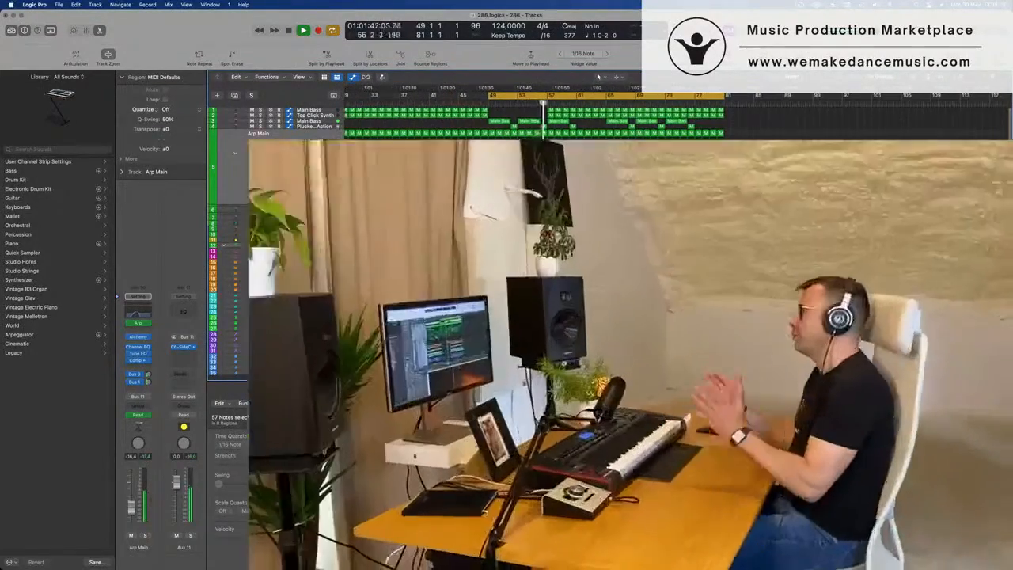